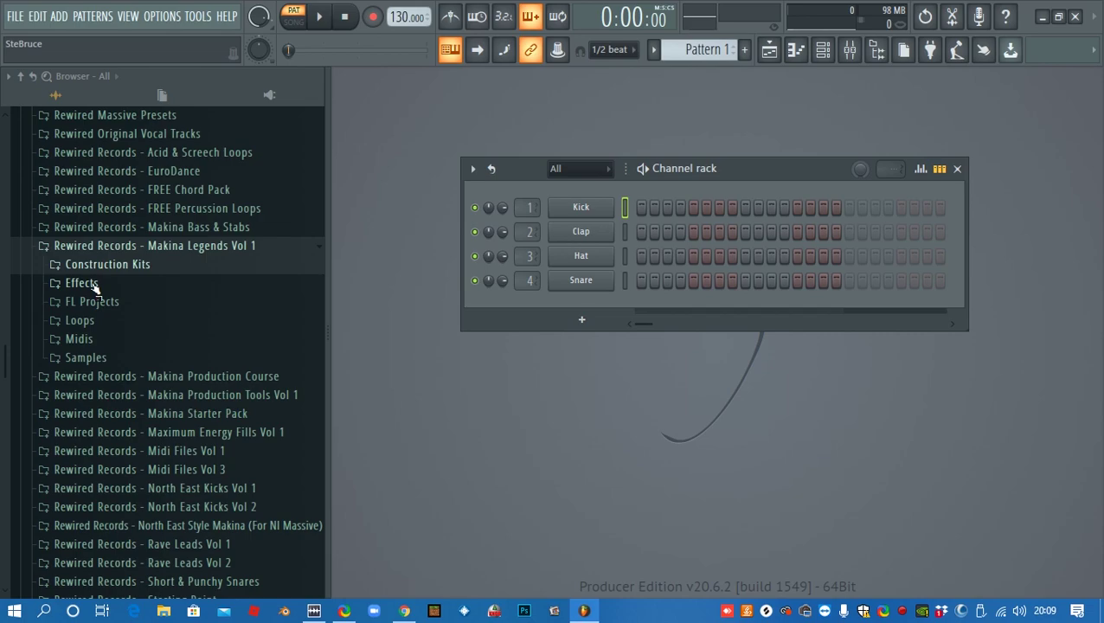
Load the Infinite - Alive kit's Melody1 MIDI into a new channel in the channel rack
click(150, 269)
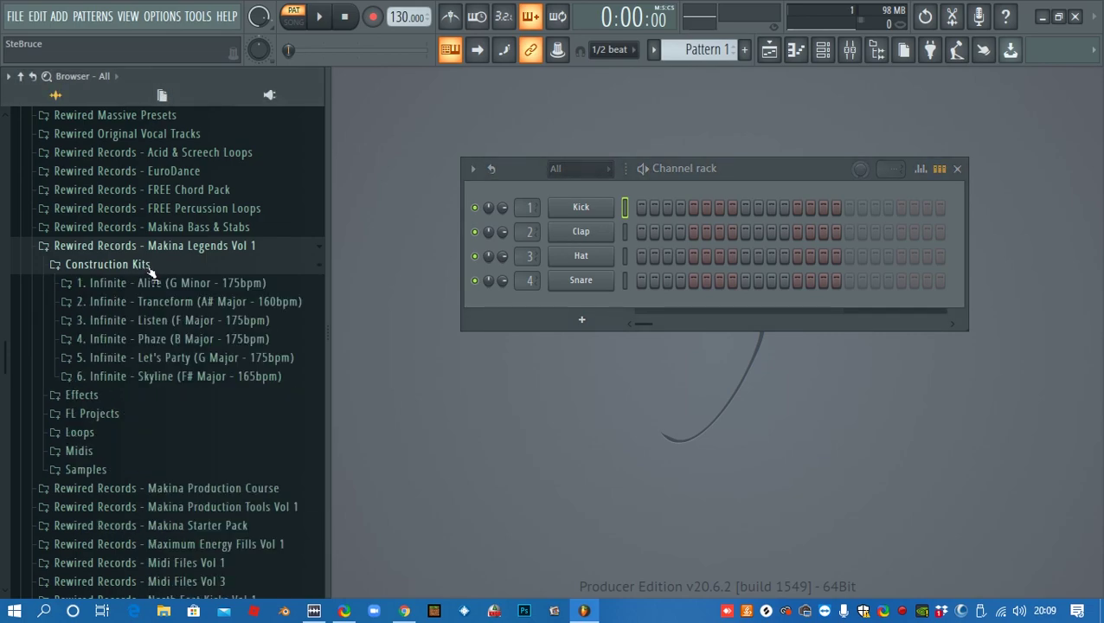
click(254, 285)
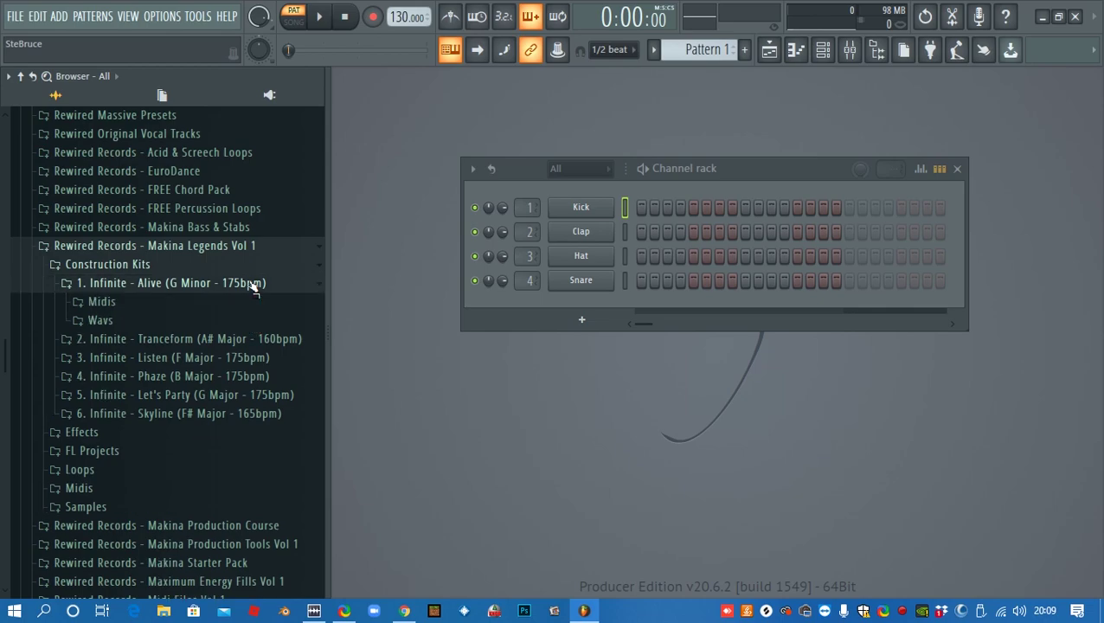
click(126, 310)
scroll(173, 381, down, 3)
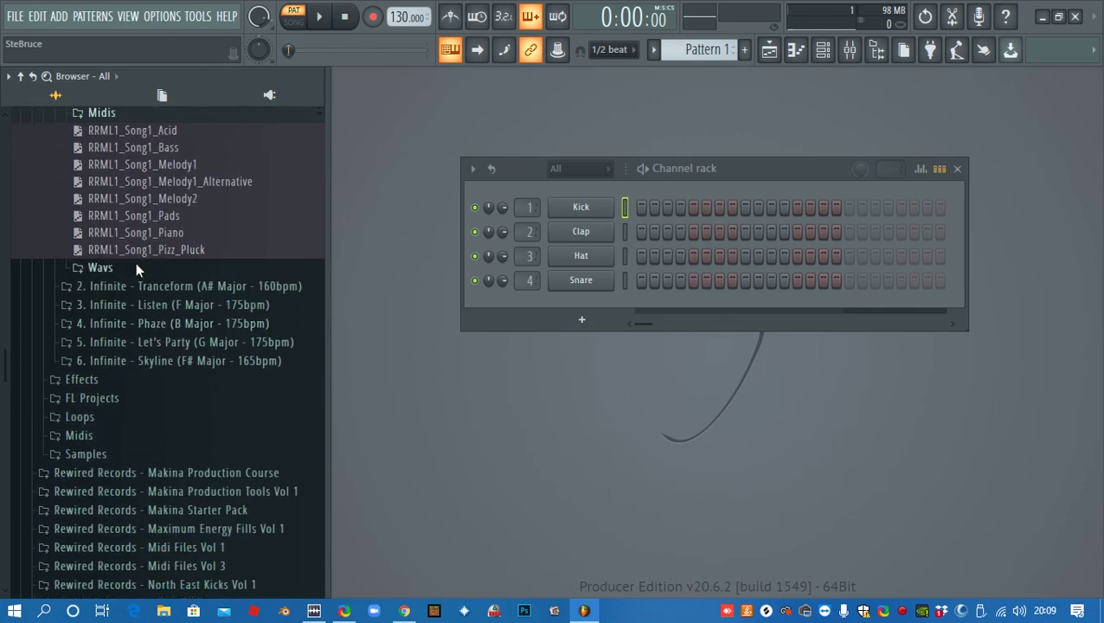
scroll(173, 256, up, 1)
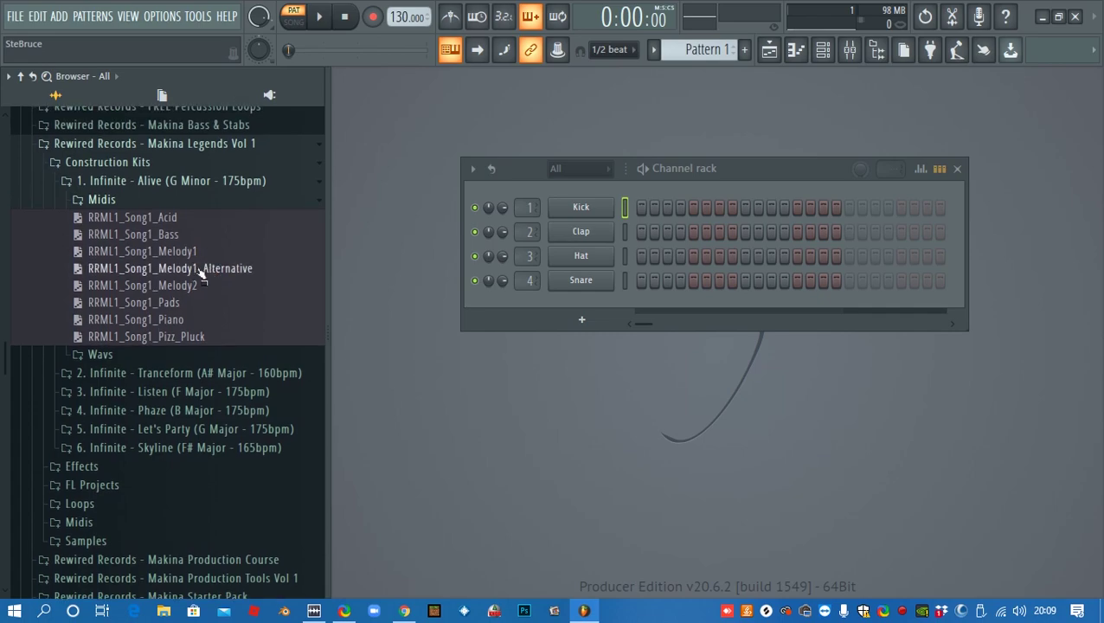
drag(216, 254, 579, 303)
Replace that channel's piano-roll notes with the RRML1_Song1_Pads MIDI and deselect them
click(667, 317)
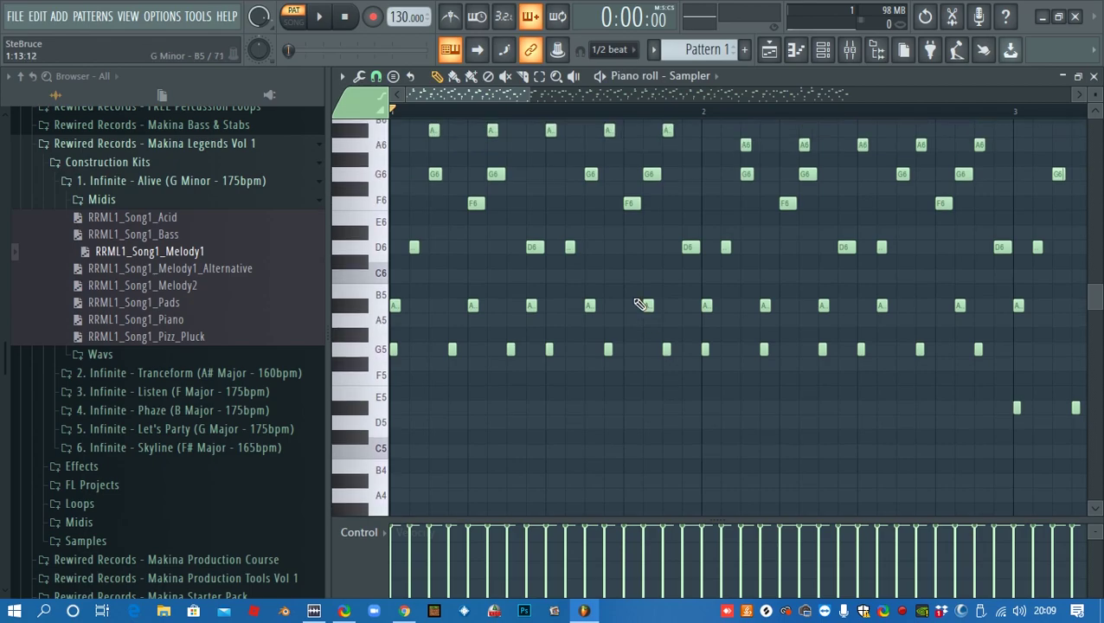
scroll(628, 292, down, 5)
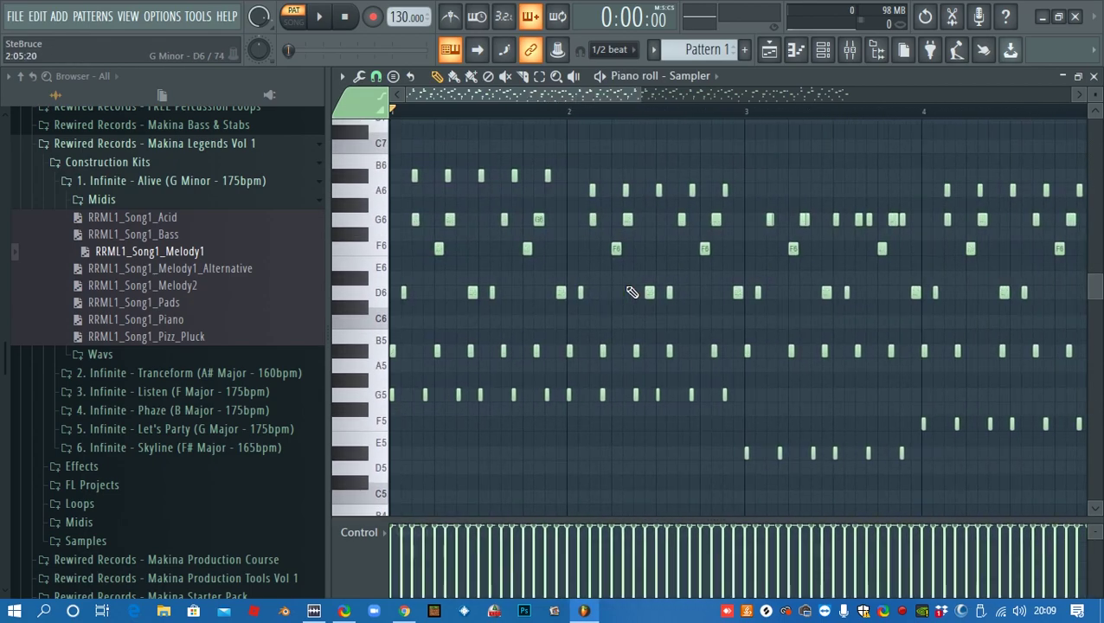
drag(135, 302, 531, 270)
key(ctrl+d)
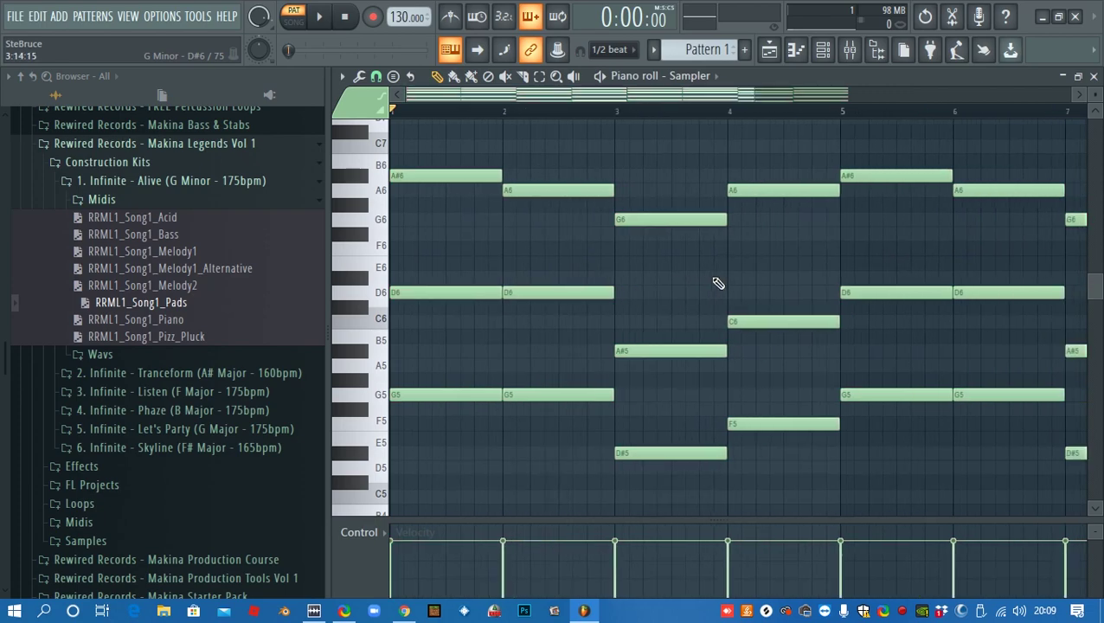
click(1094, 76)
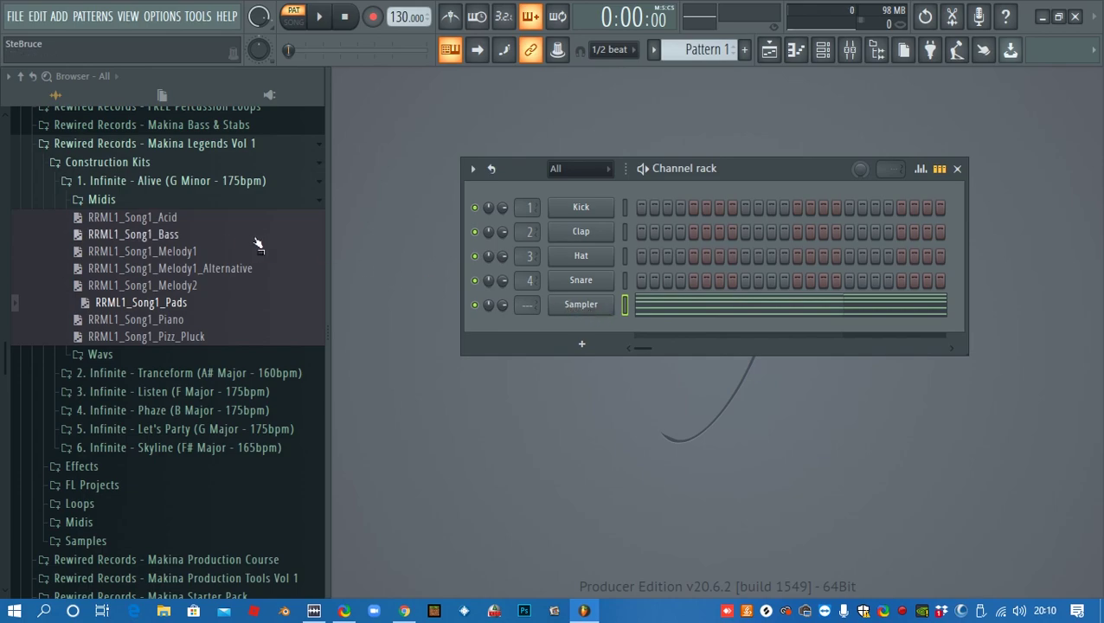
Show the kit's Wavs folder, switch to SONG mode, set 175 BPM, and preview Melody1
click(108, 201)
click(194, 222)
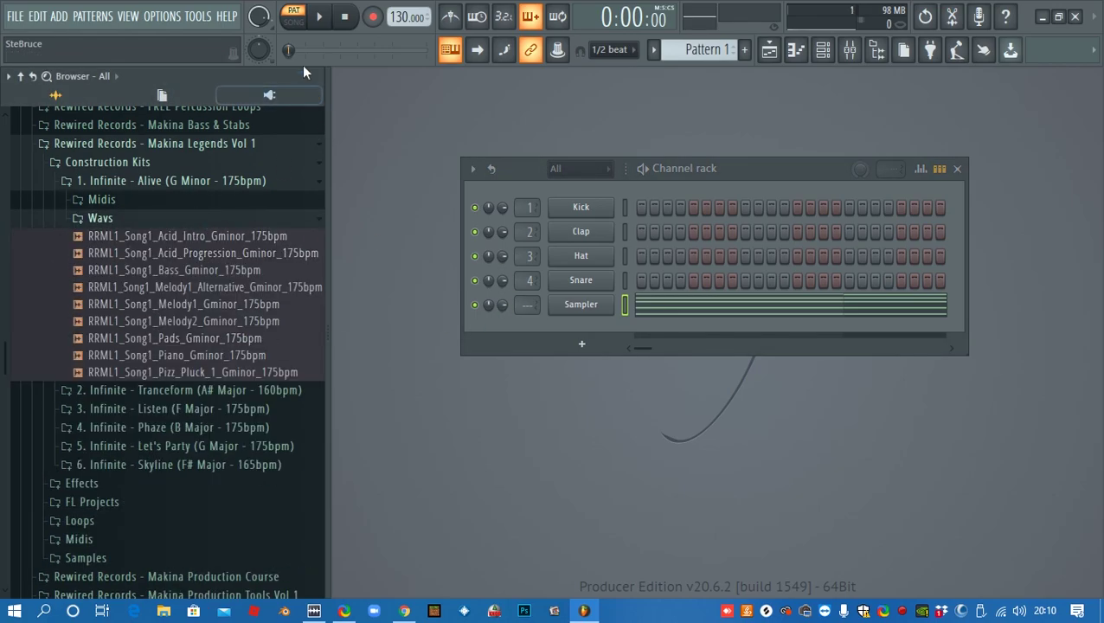
click(296, 23)
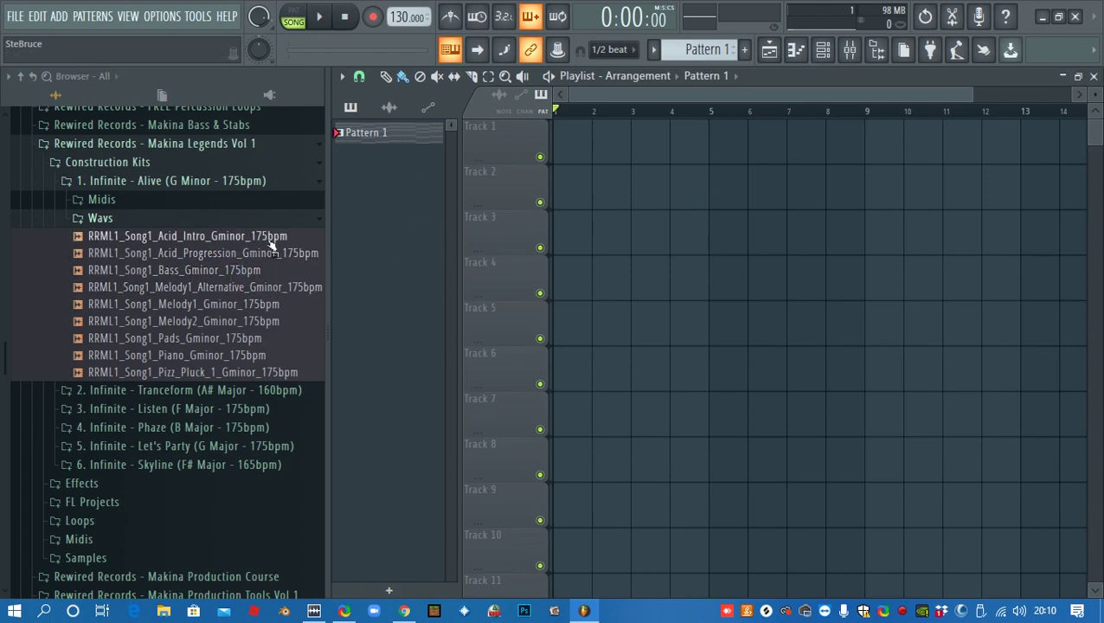
drag(401, 16, 400, 11)
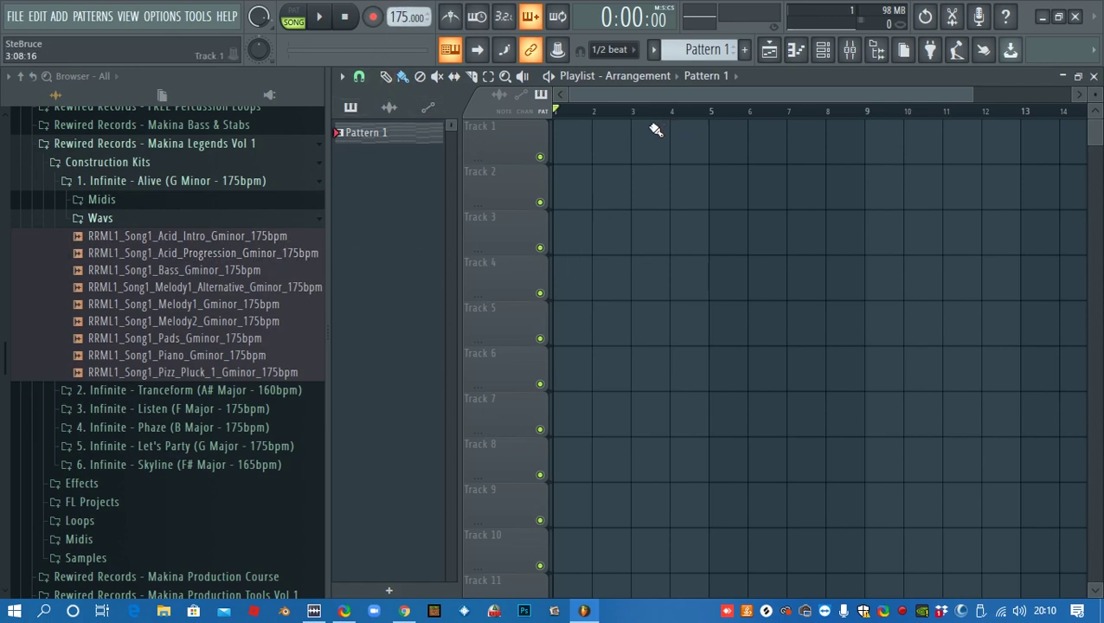
click(242, 307)
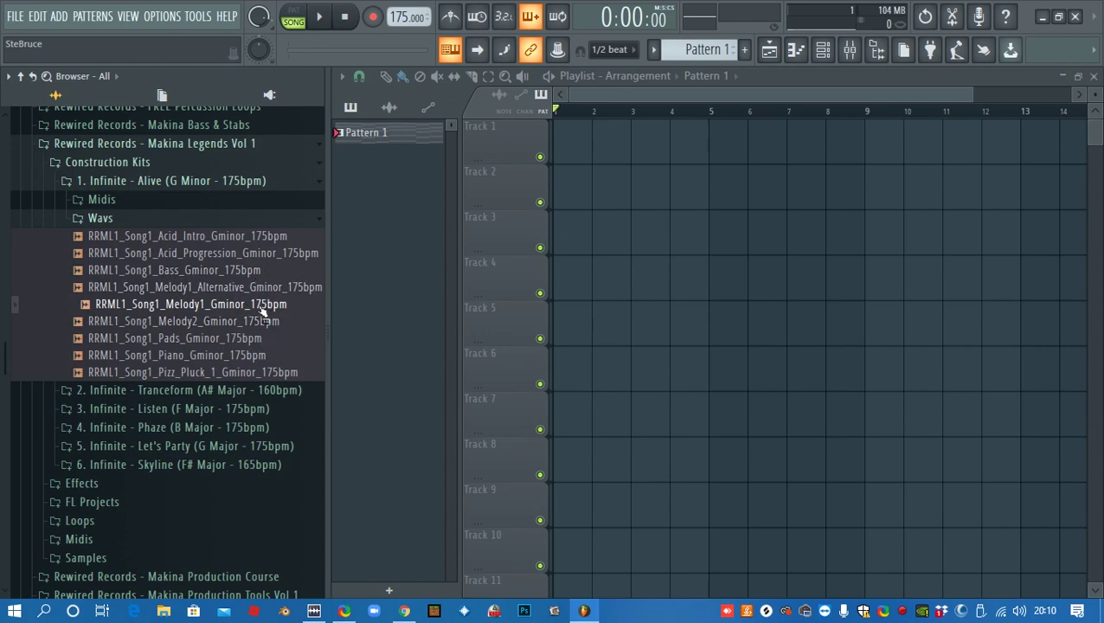
Place the Melody1 loop on Track 1 and lower the tempo to 166 BPM, restretching loops
drag(266, 304, 577, 162)
key(space)
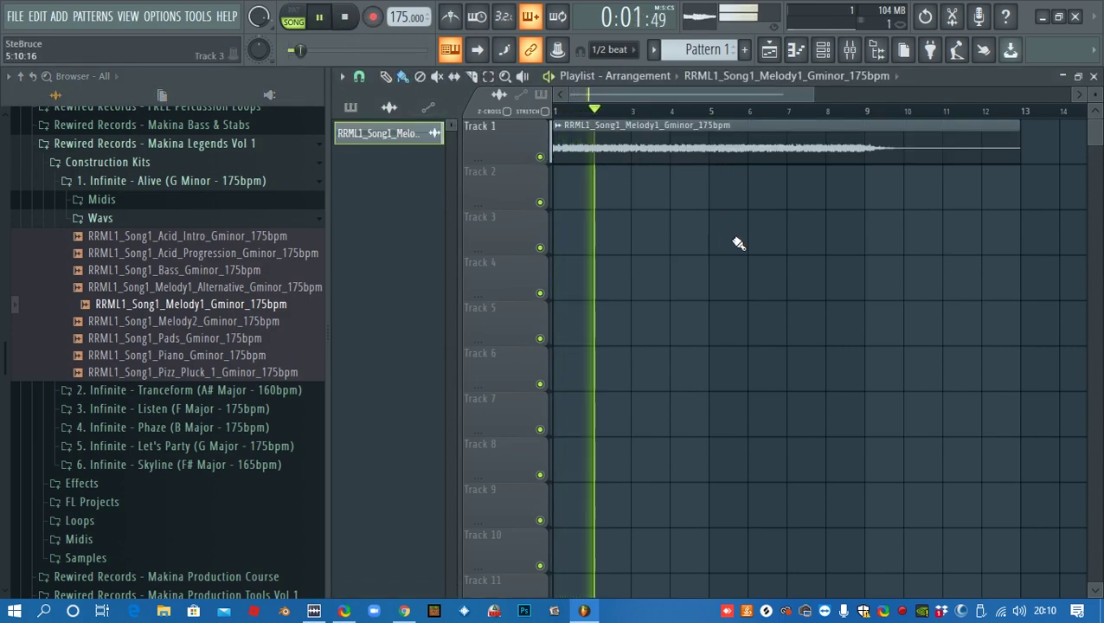
key(space)
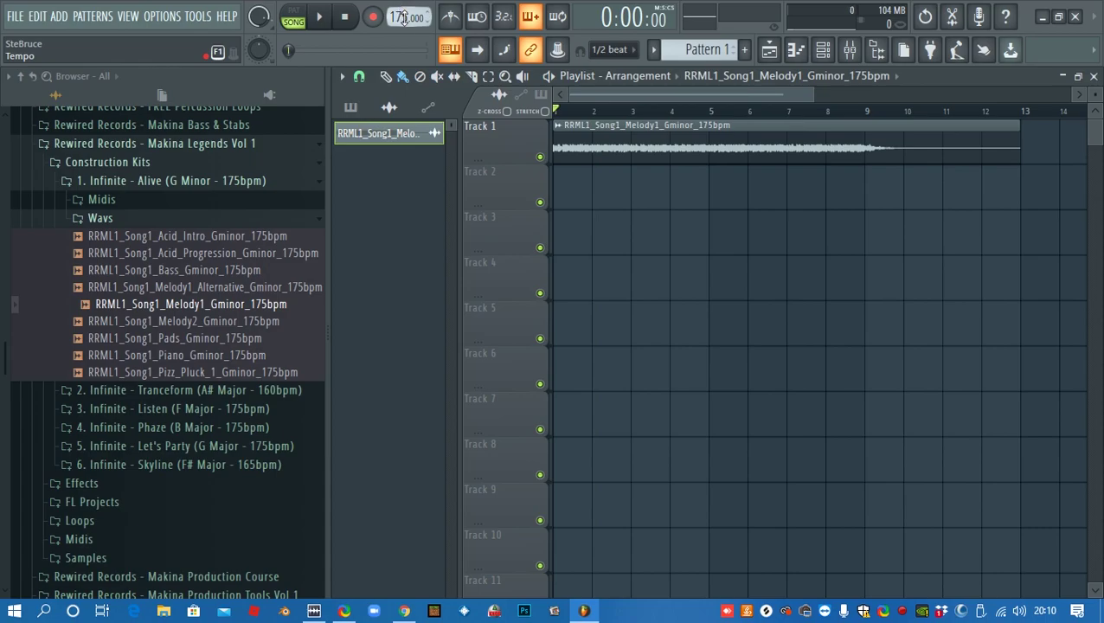
drag(404, 17, 406, 22)
click(585, 353)
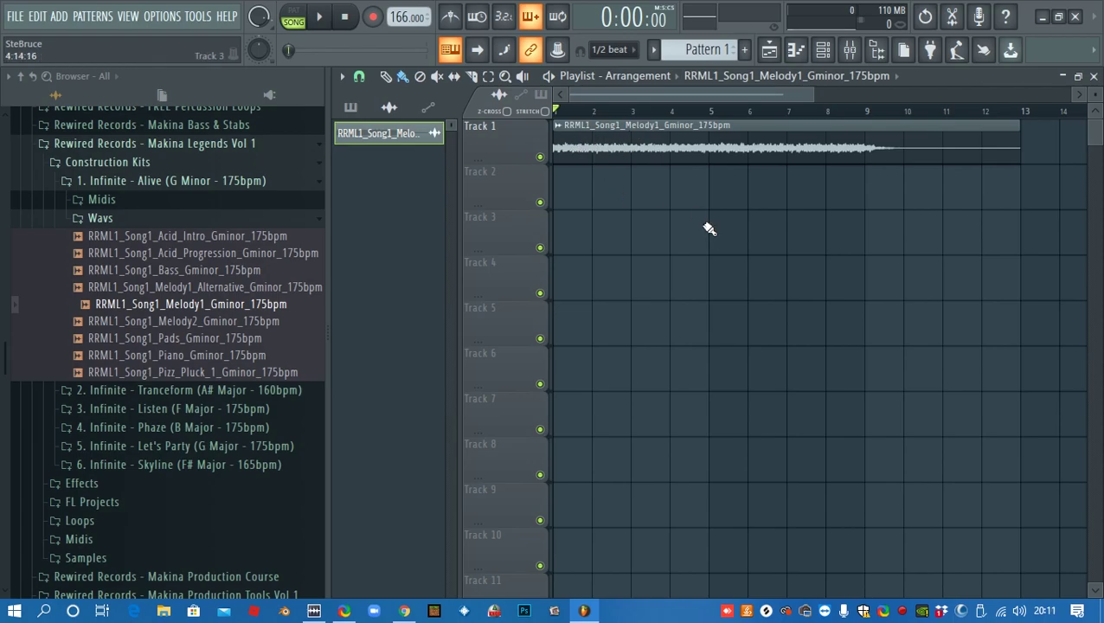
key(space)
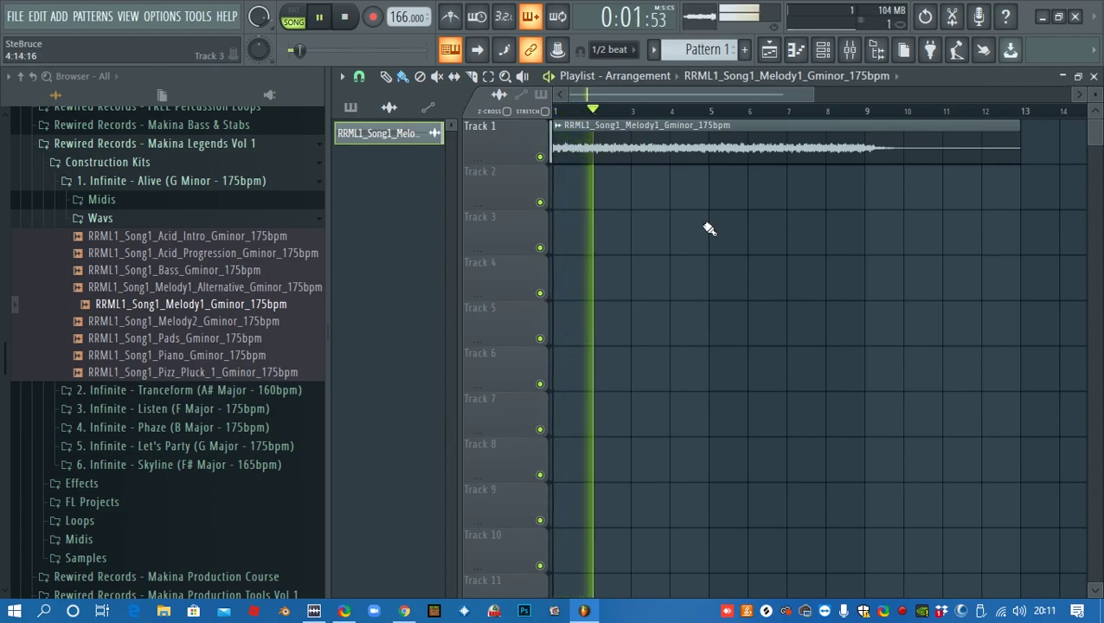
key(space)
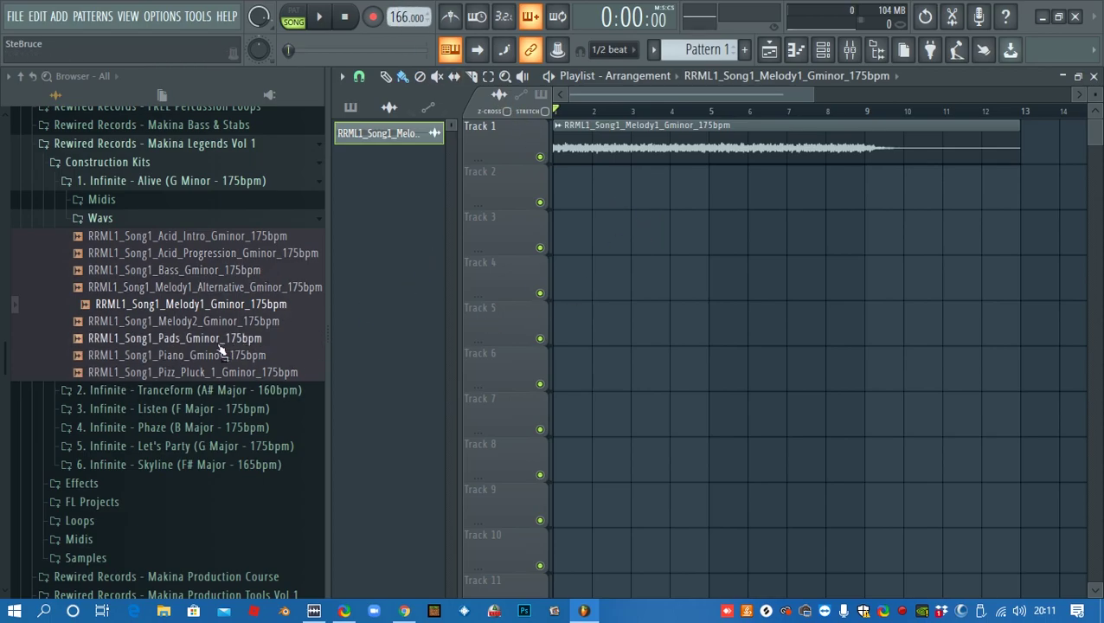
Add the Pads loop to Track 2 and play both loops together
drag(221, 346, 565, 204)
key(space)
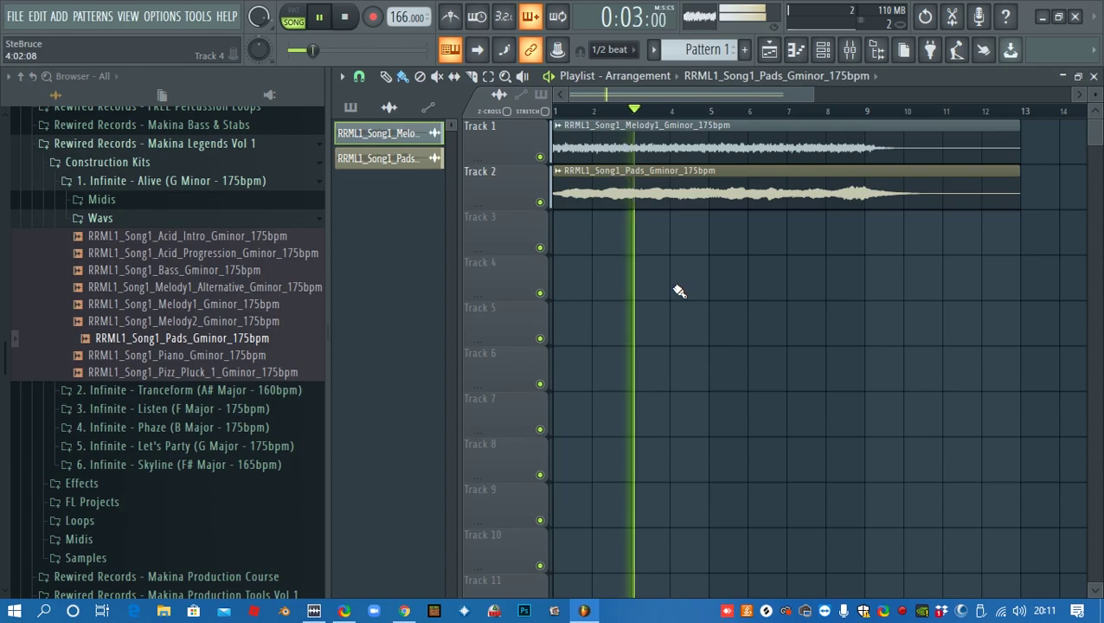
key(space)
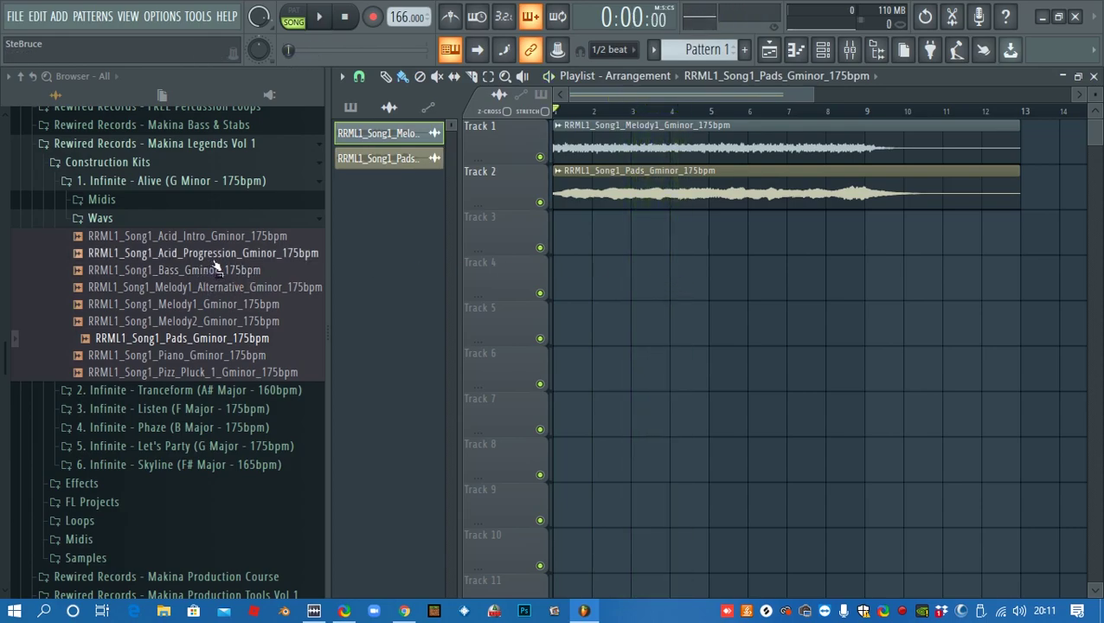
Add the Acid Progression loop to Track 3 and audition the three layers
drag(215, 260, 502, 247)
key(space)
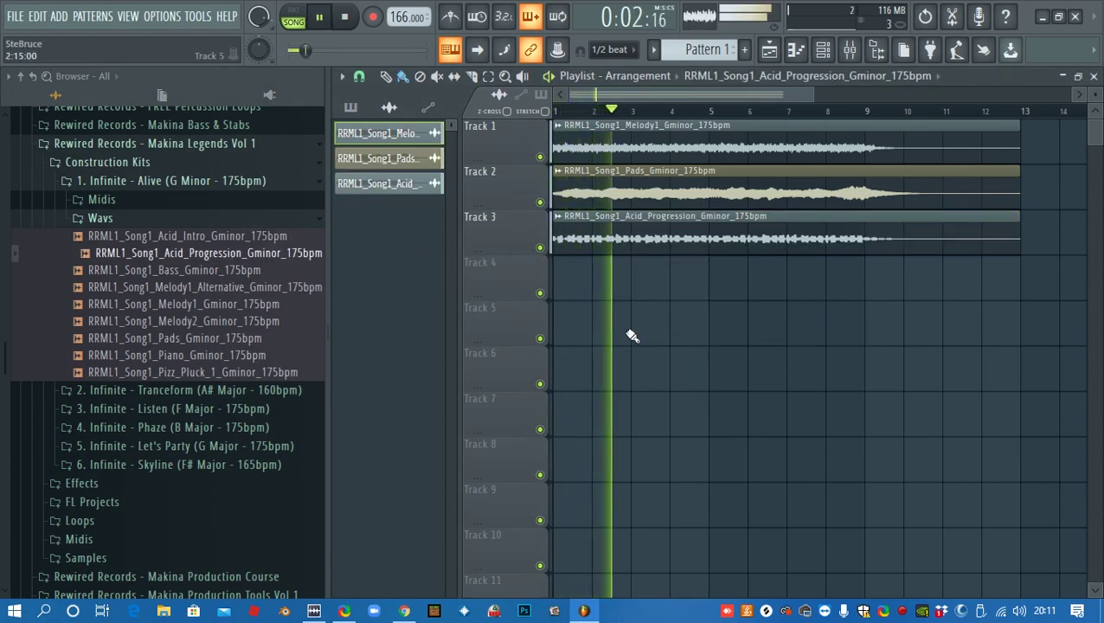
key(space)
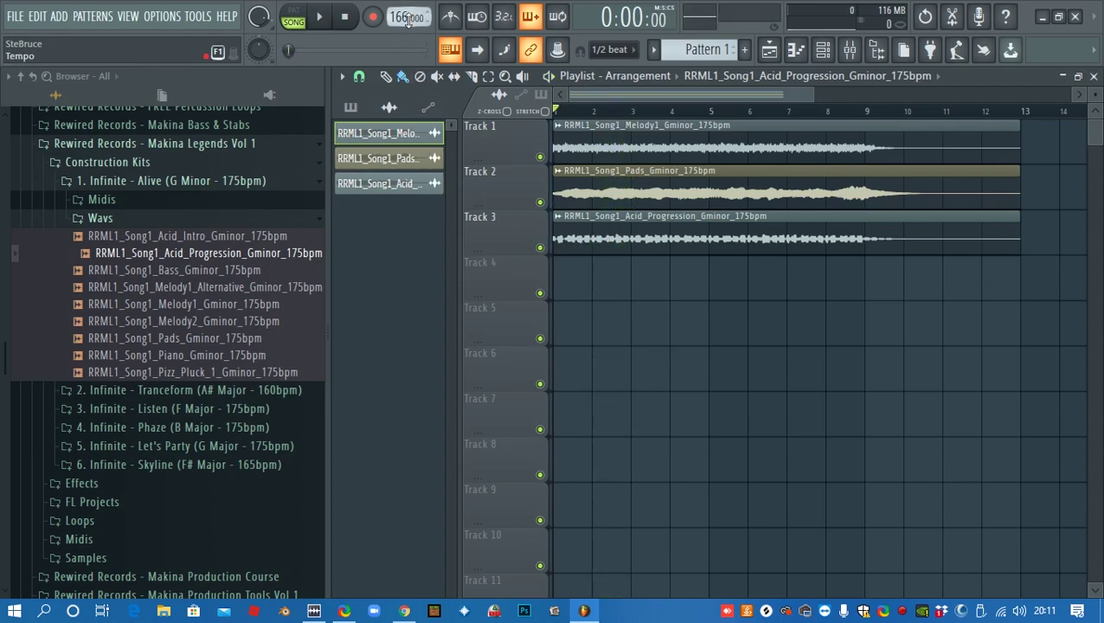
Set the tempo to 180 BPM, then 175 BPM, restretching all loops each time
drag(406, 15, 407, 5)
drag(407, 16, 410, 19)
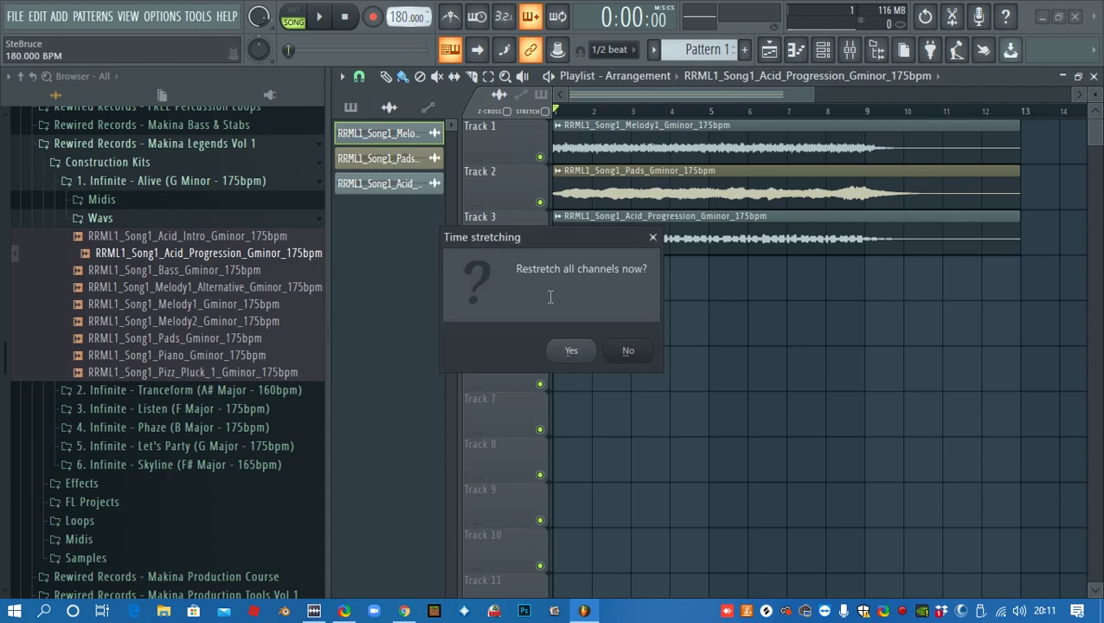
click(573, 350)
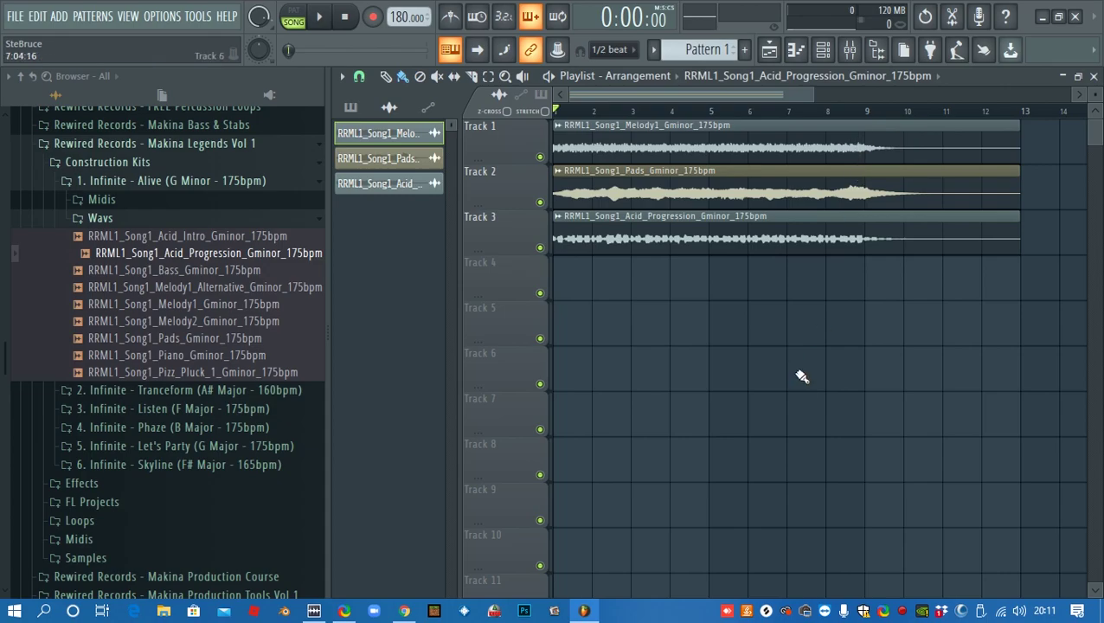
key(space)
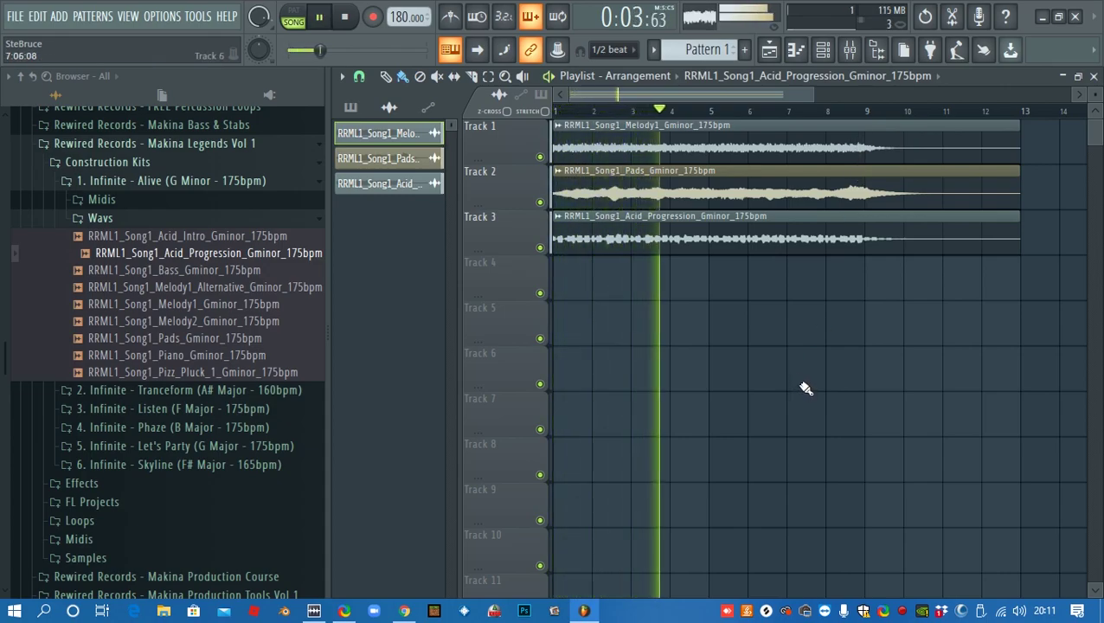
key(space)
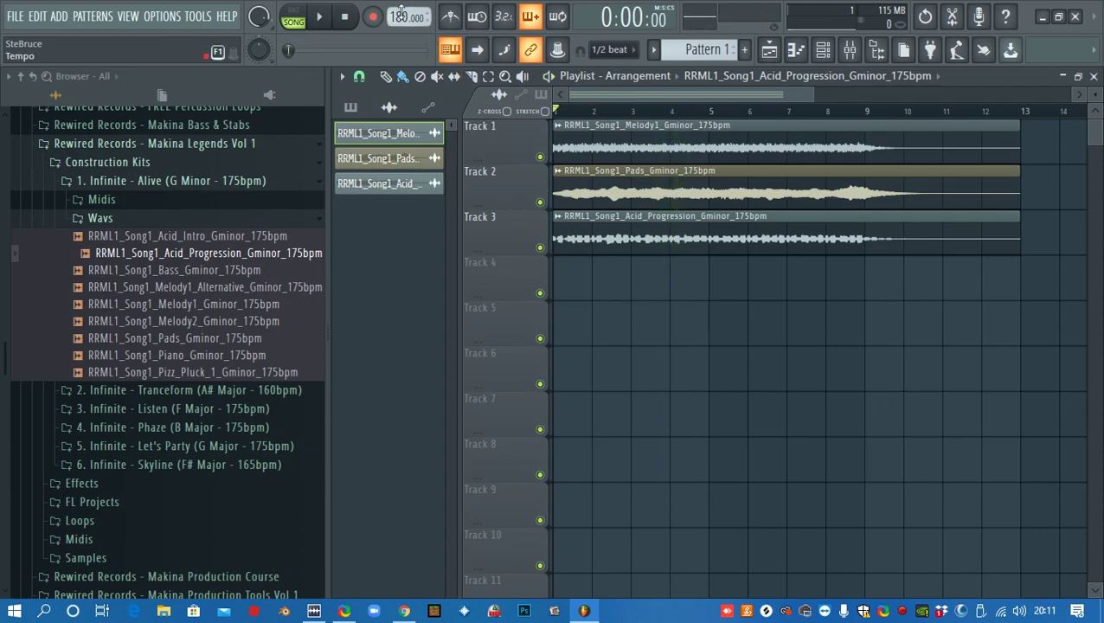
scroll(407, 18, down, 4)
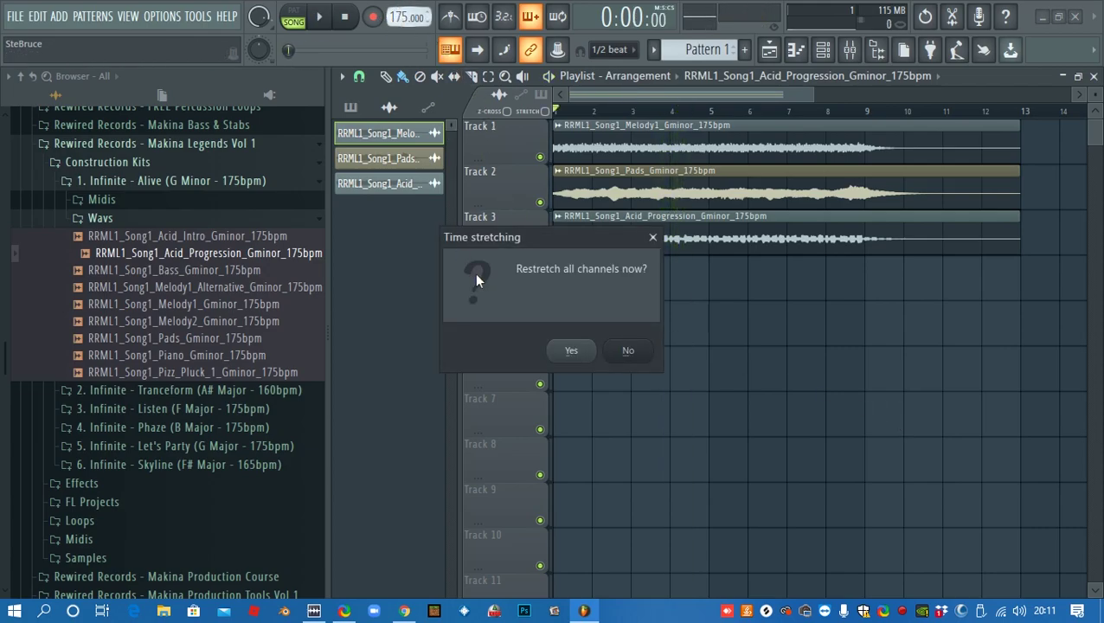
click(570, 351)
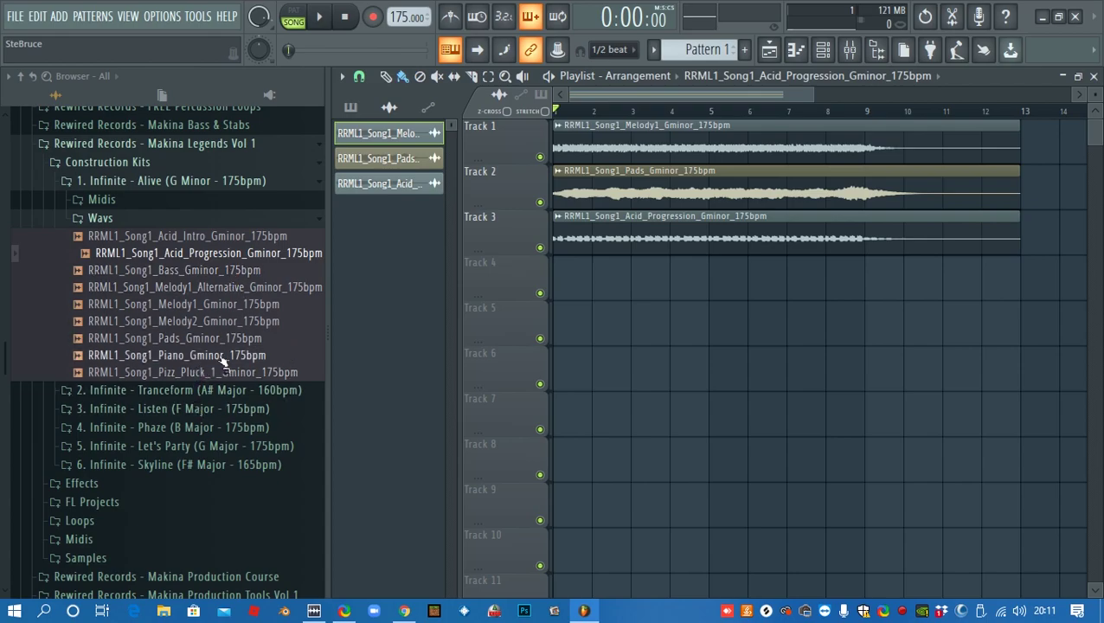
Add Piano on Track 4 and Pizz_Pluck_1 on Track 5, then play with Tracks 1 and 5 muted
drag(218, 364, 564, 287)
drag(212, 374, 559, 331)
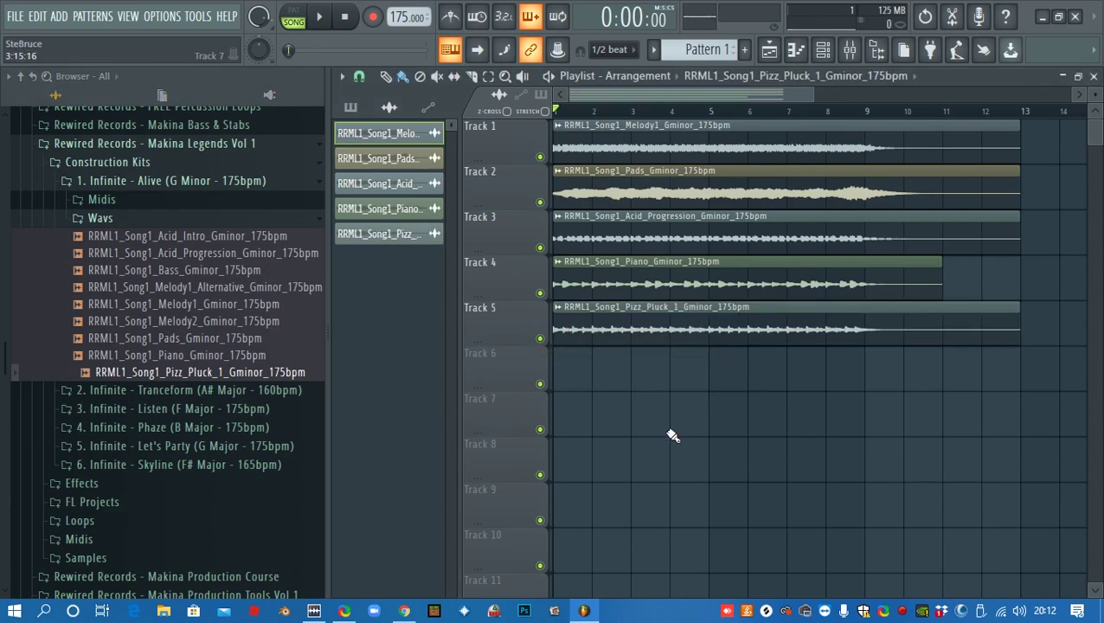
click(540, 158)
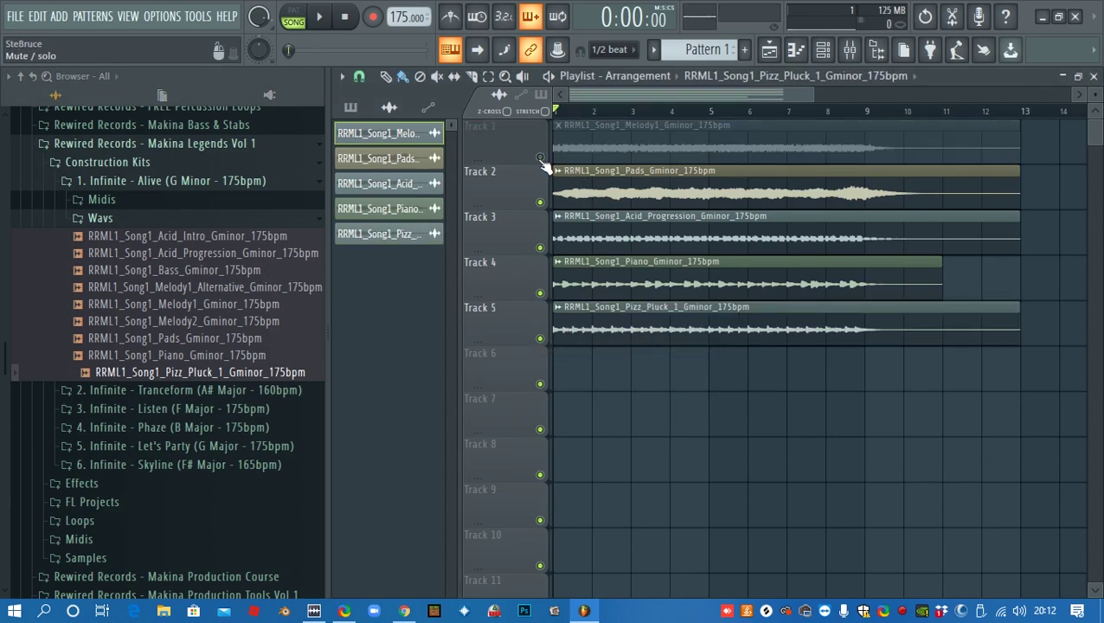
click(540, 338)
key(space)
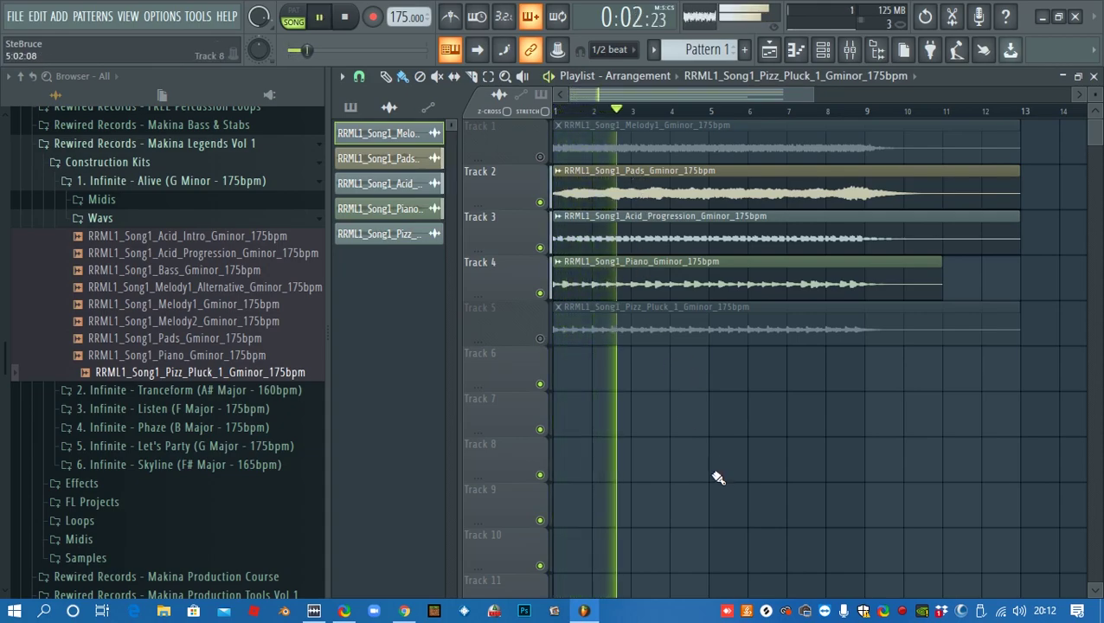
key(space)
Normalize the Piano loop's sample and audition it in the arrangement
double_click(666, 272)
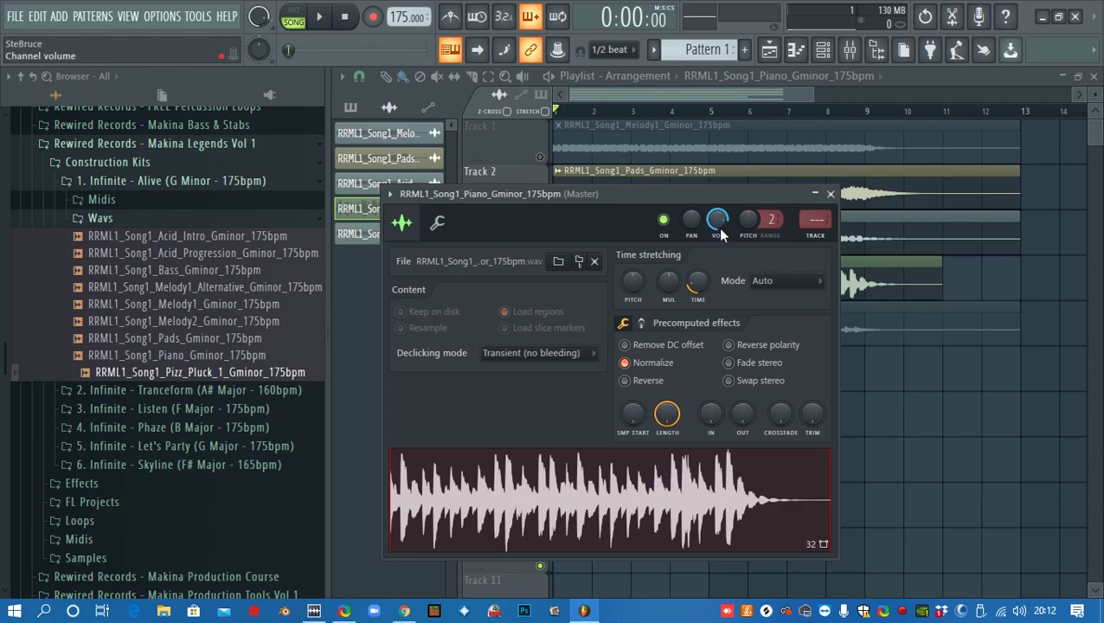
key(space)
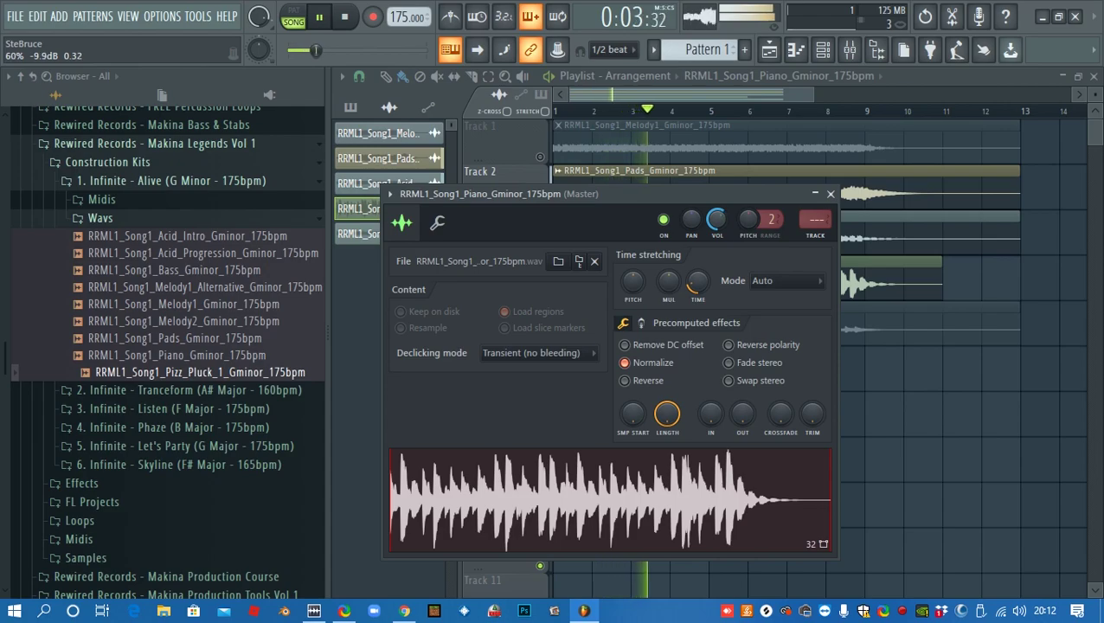
key(Escape)
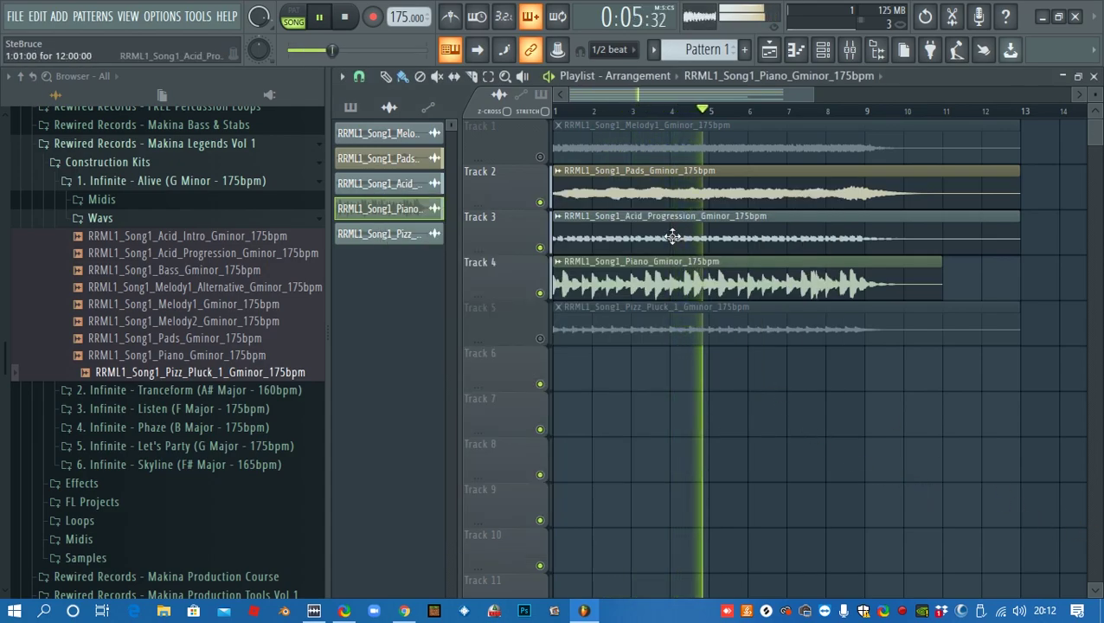
Normalize the Acid Progression sample and listen to the louder acid loop
key(space)
double_click(623, 242)
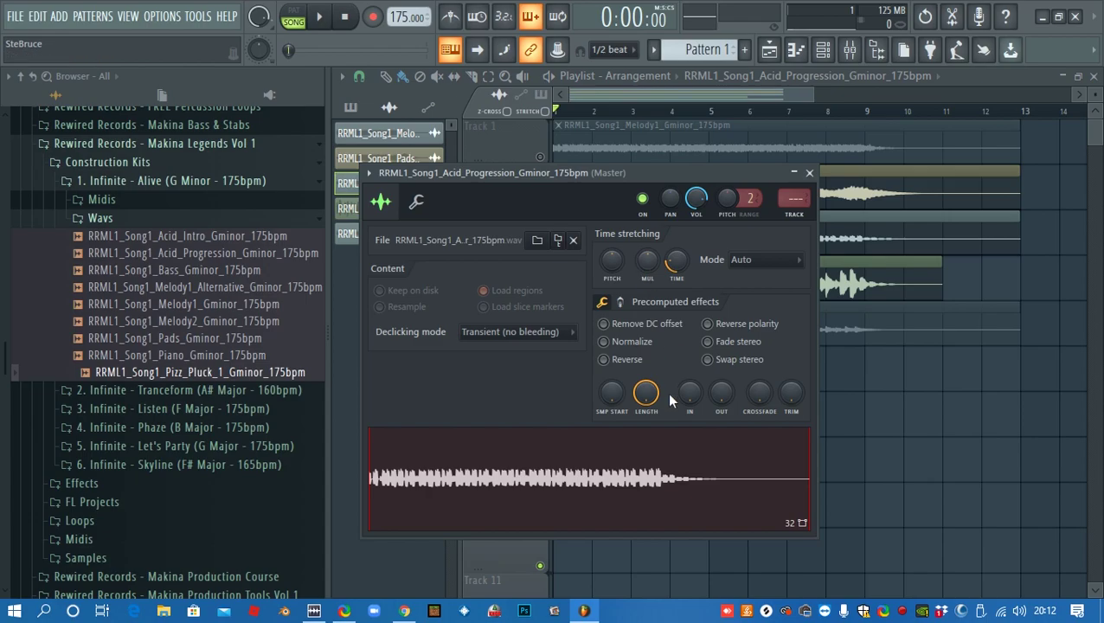
click(605, 342)
key(space)
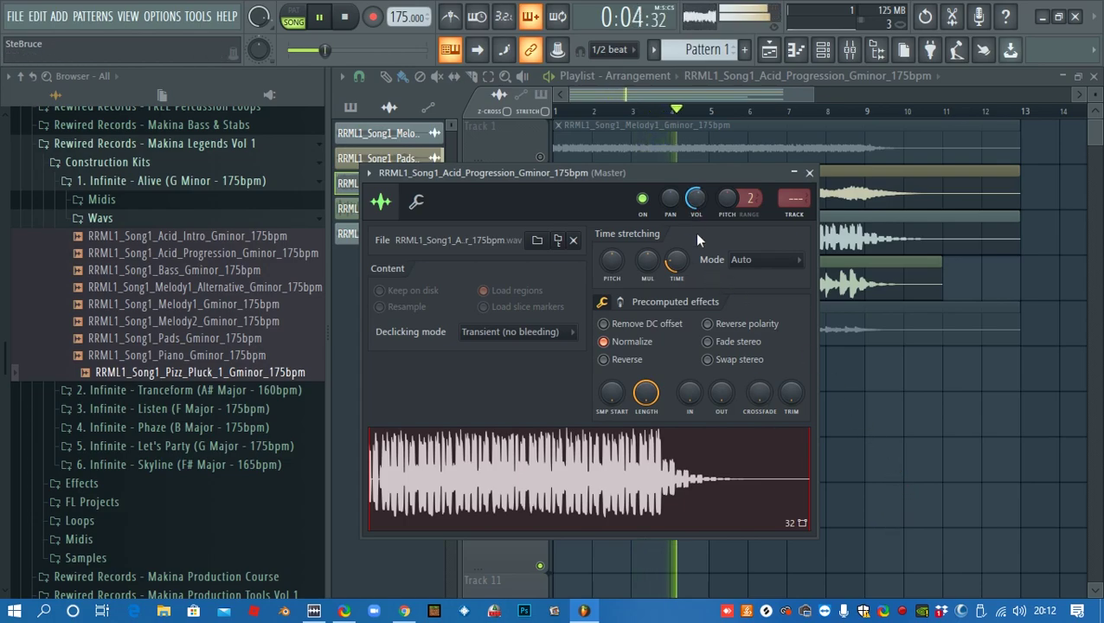
key(Escape)
key(space)
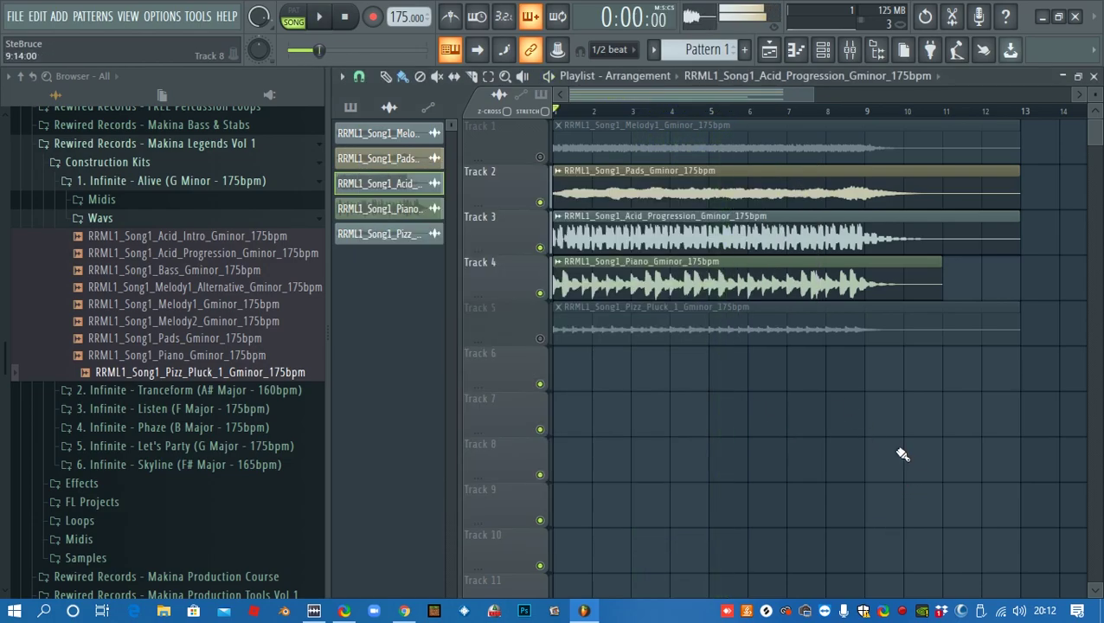
Unmute Track 5 and normalize the Pizz Pluck sample
click(540, 339)
double_click(618, 334)
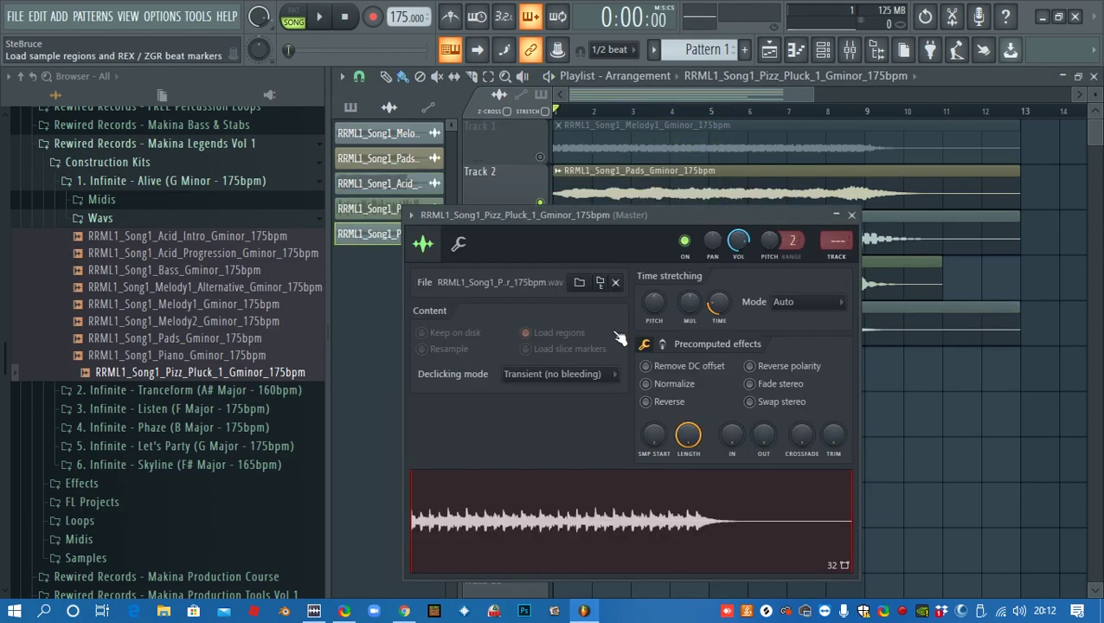
click(657, 385)
key(Escape)
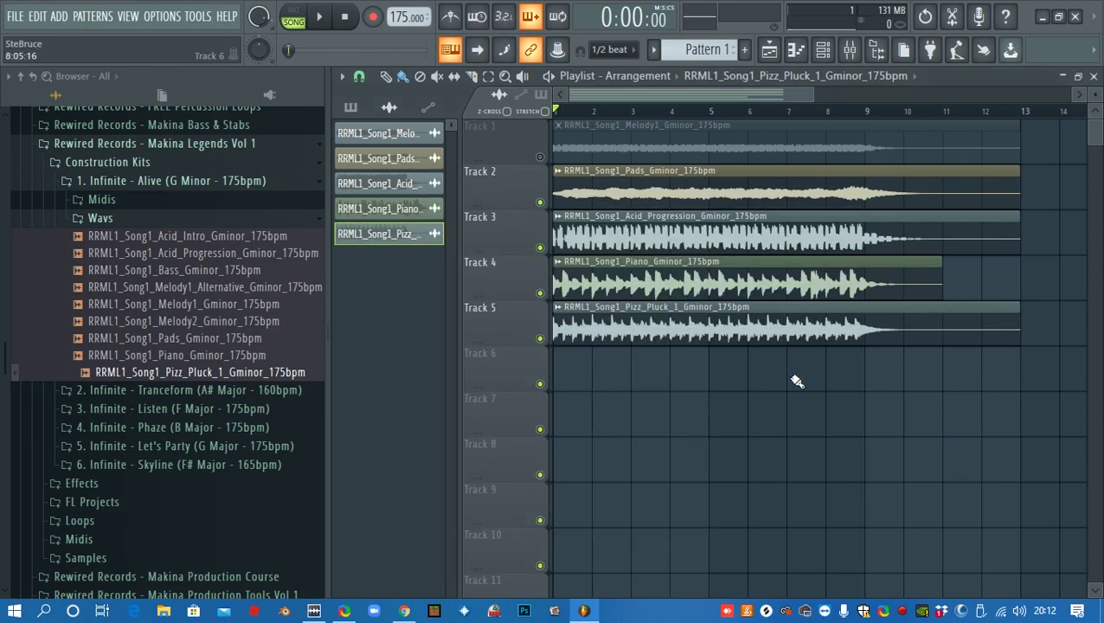
Compare loops by muting Tracks 3 and 4, then unmute Tracks 3, 4 and 1
click(540, 293)
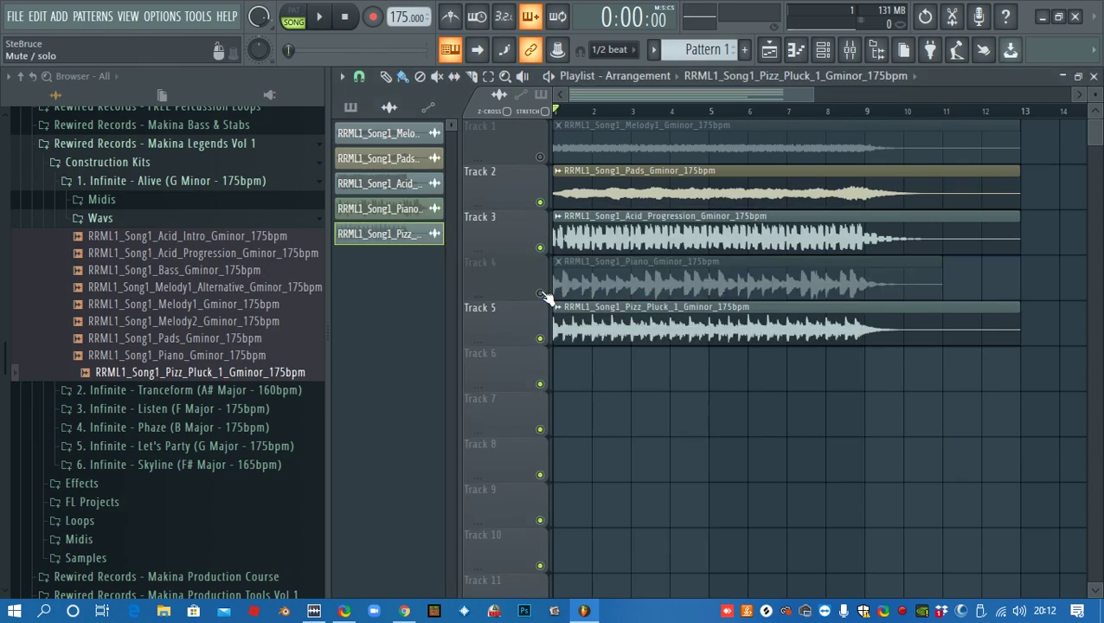
click(540, 249)
key(space)
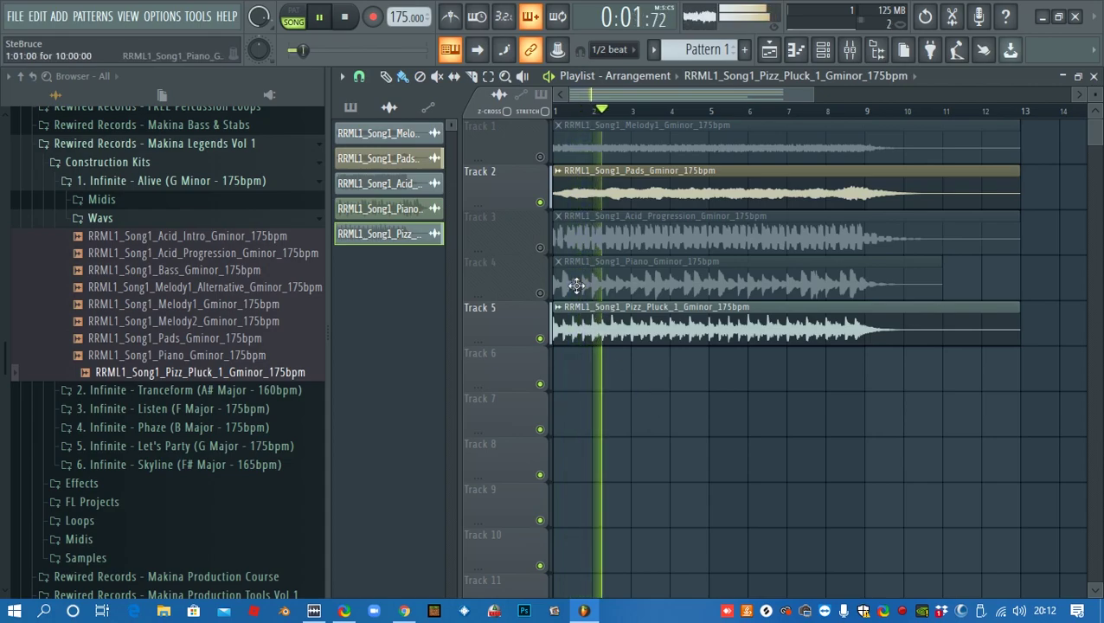
click(540, 248)
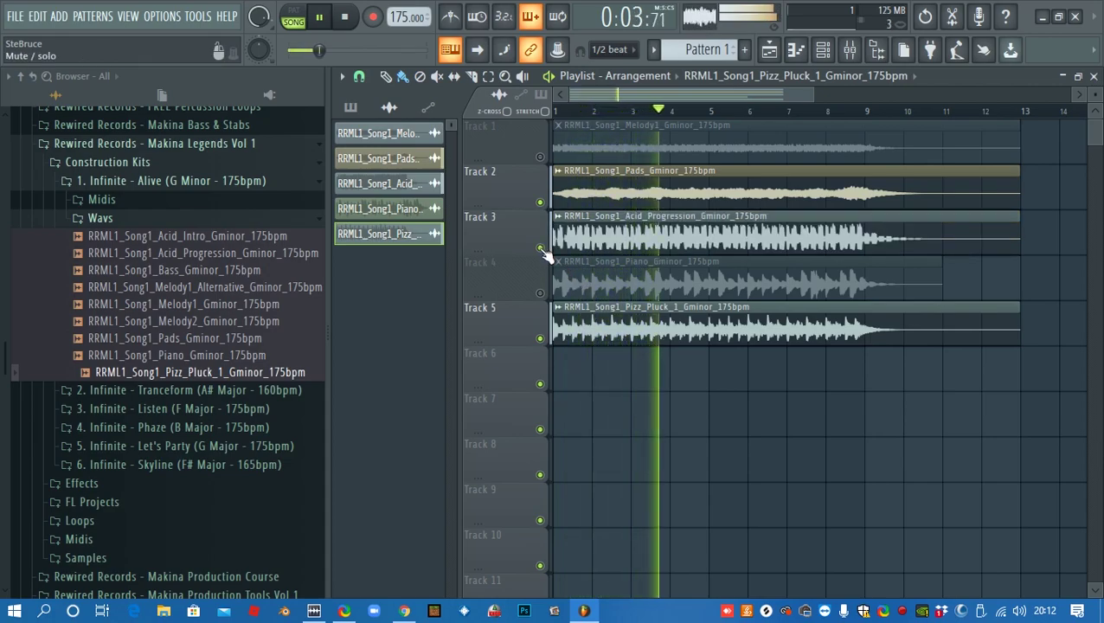
key(space)
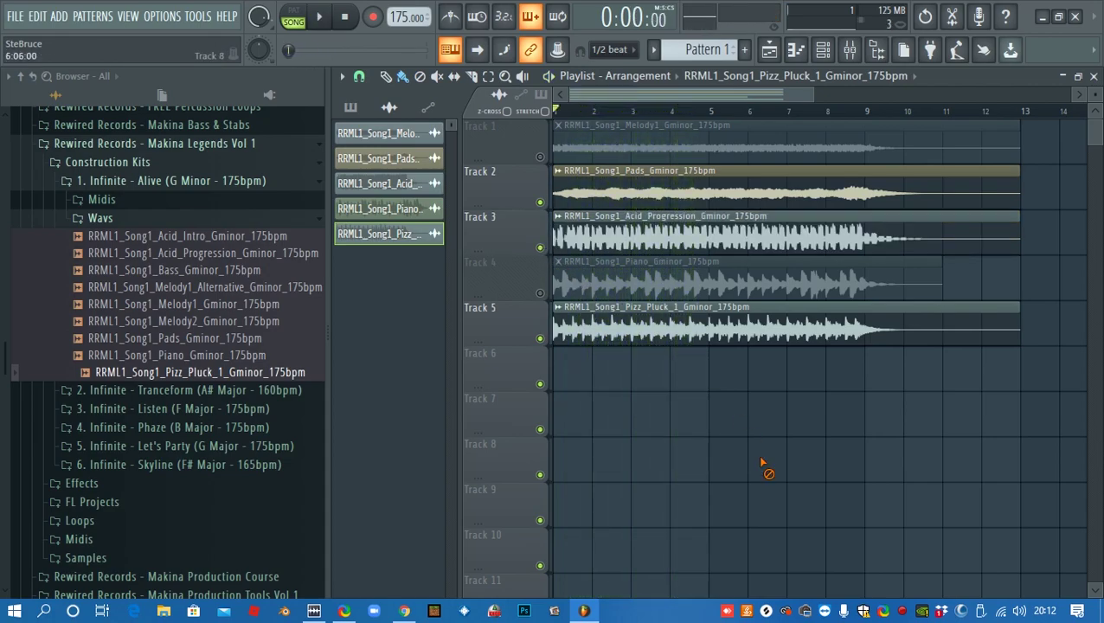
click(540, 293)
click(538, 158)
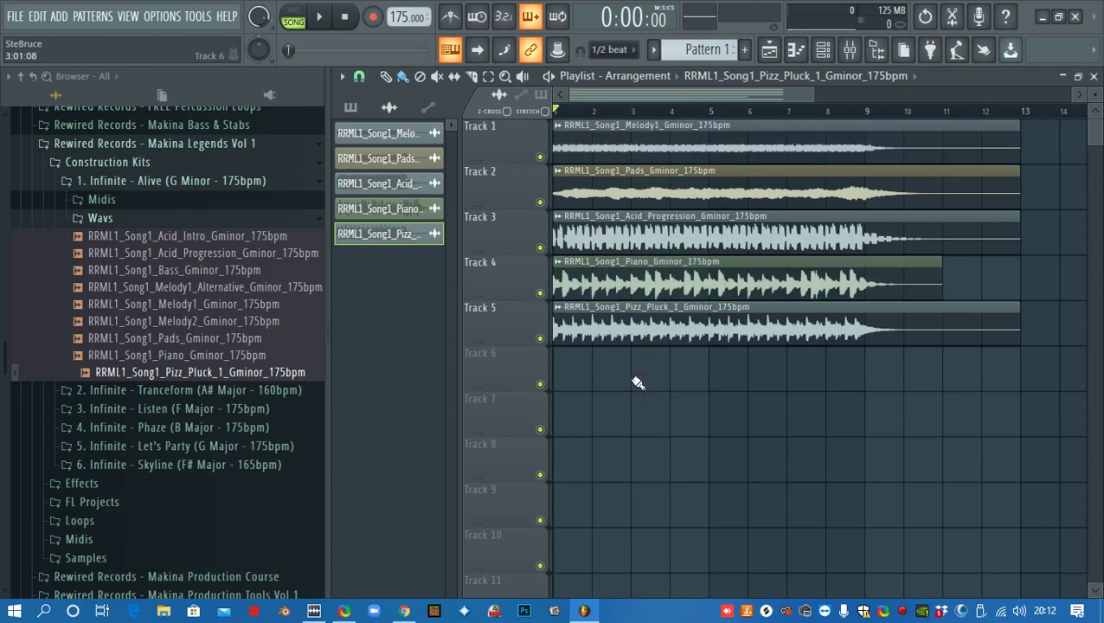
Move Piano to bar 9 and copy the Pads and Acid Progression clips to bar 9
scroll(660, 439, down, 5)
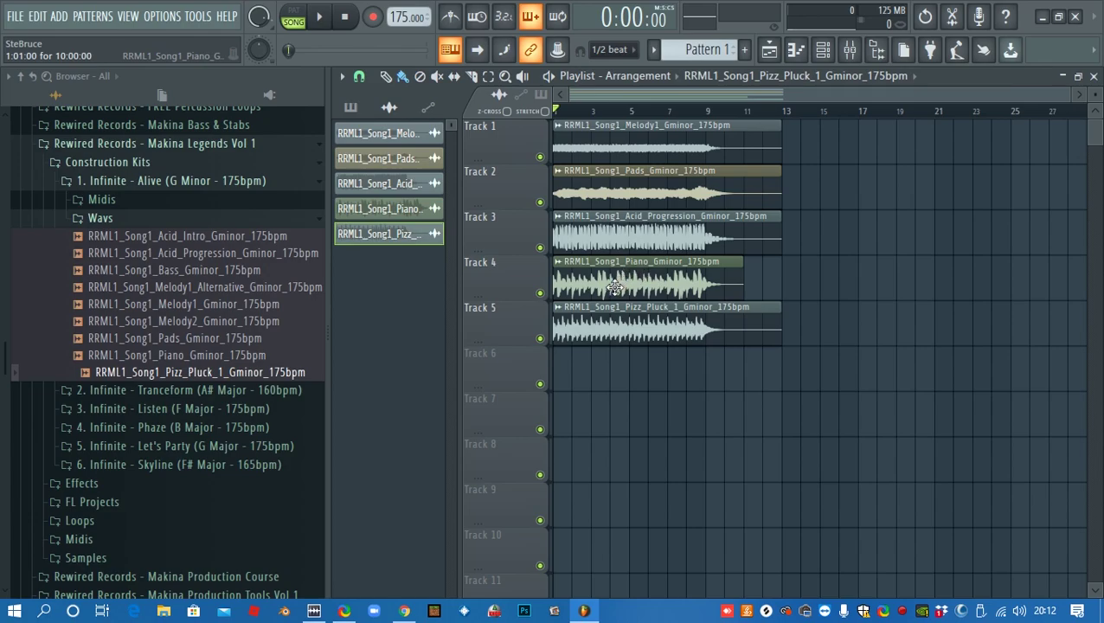
drag(614, 288, 767, 289)
click(683, 235)
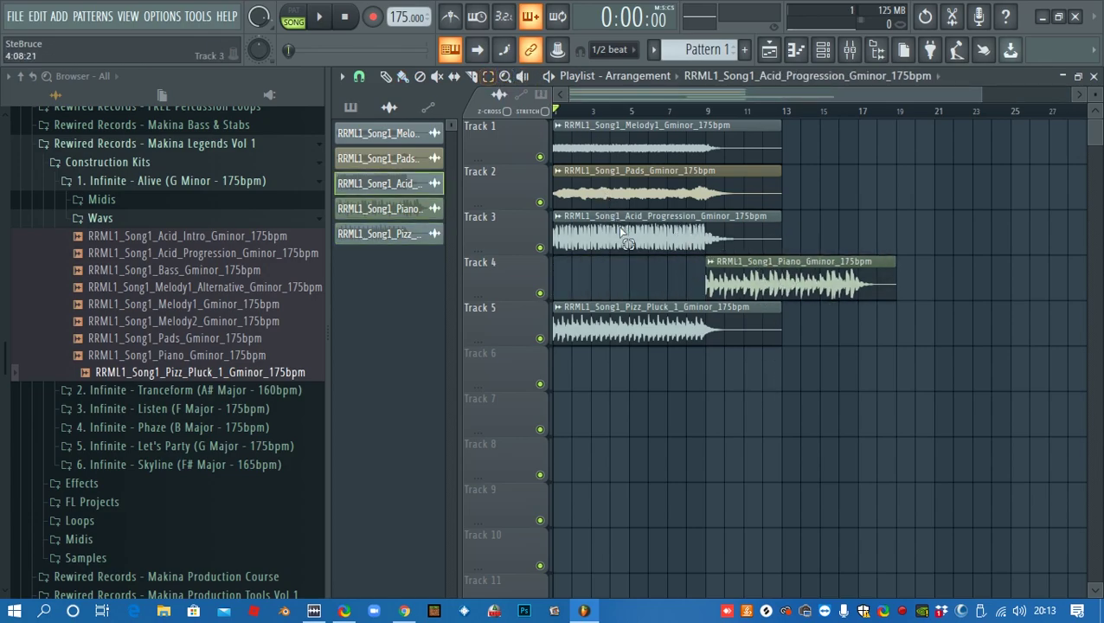
drag(622, 240, 596, 173)
click(342, 77)
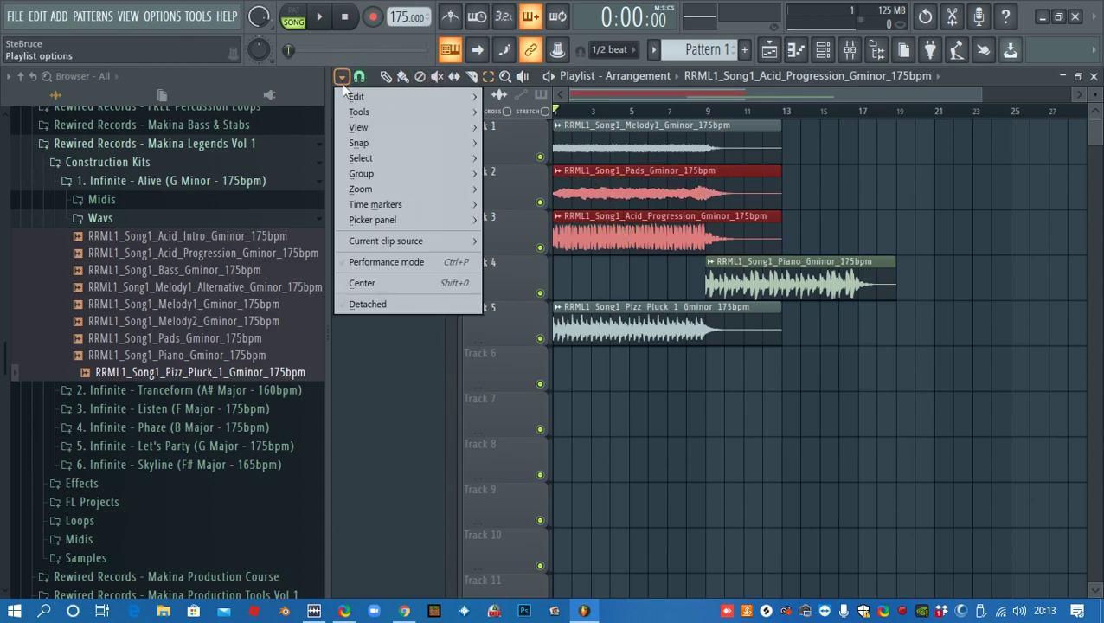
mouse_move(359, 93)
click(510, 114)
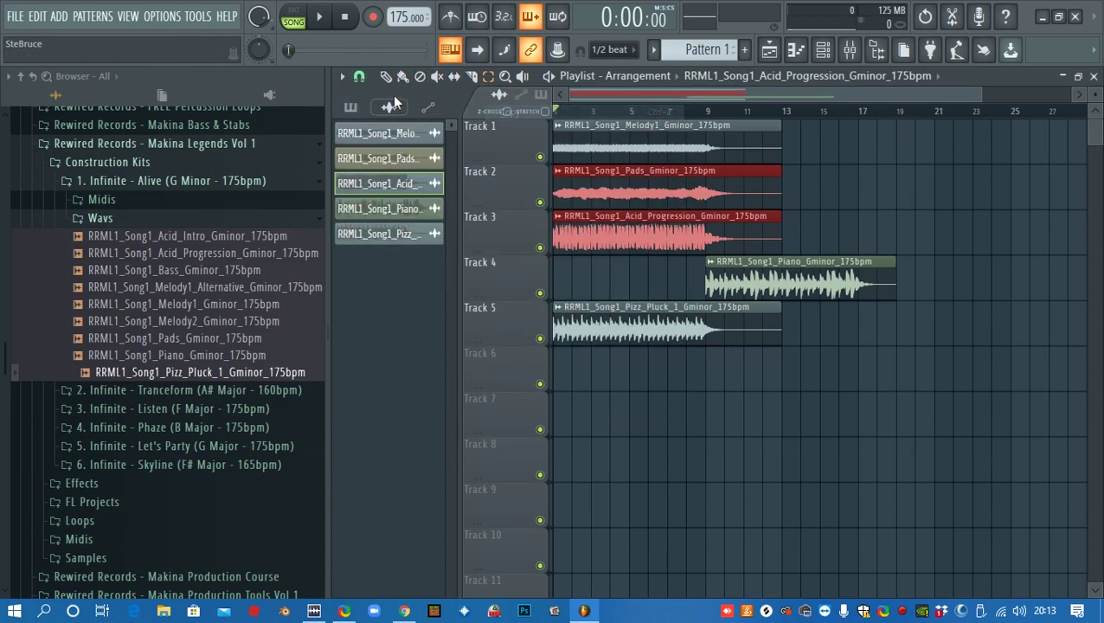
click(343, 77)
mouse_move(395, 95)
click(510, 128)
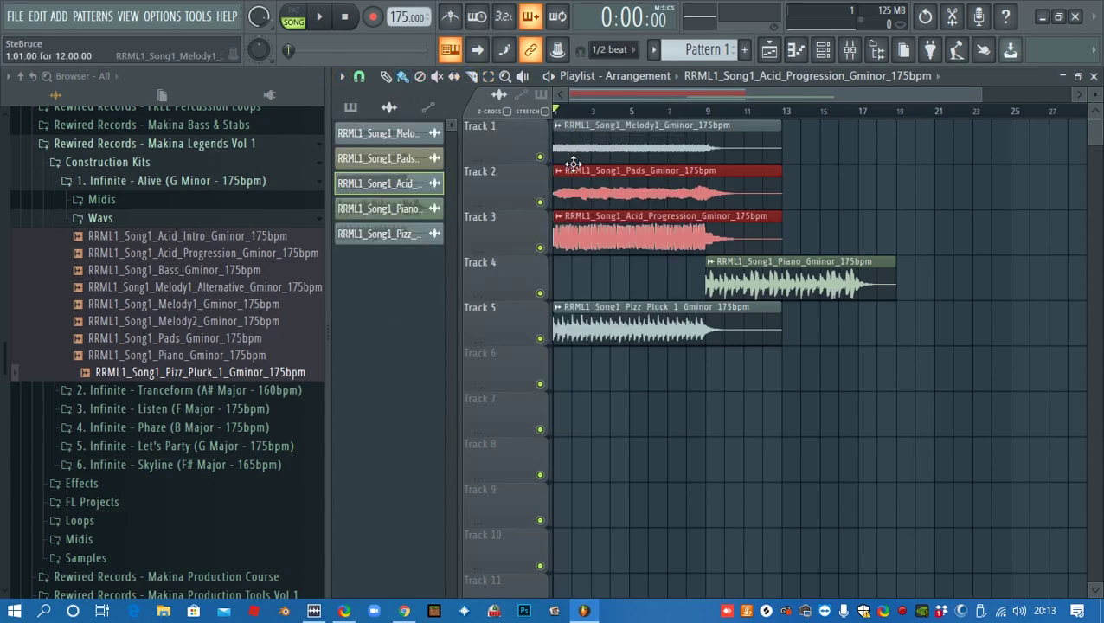
drag(590, 180, 744, 178)
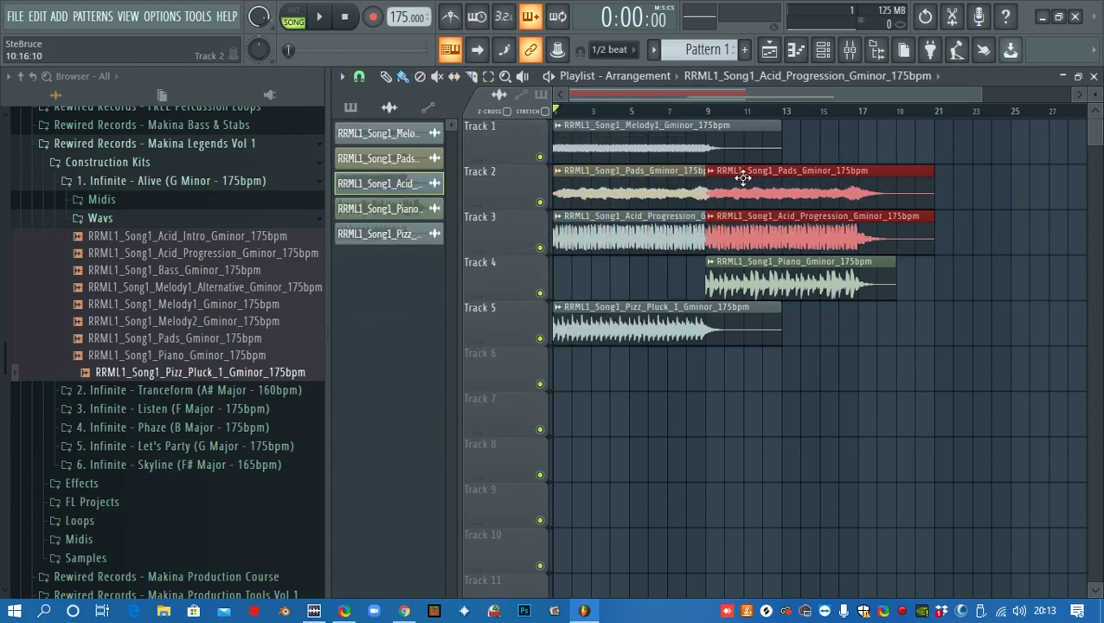
click(838, 149)
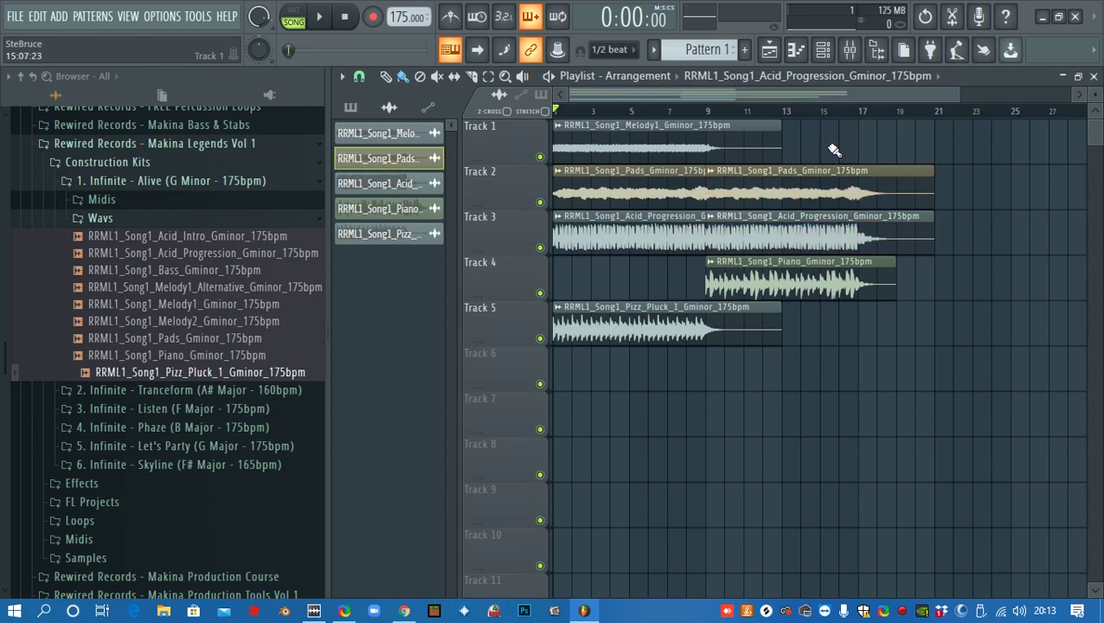
Move Melody1 to bar 17, duplicate Pizz Pluck to bar 9, and play from the start
drag(610, 141, 914, 141)
drag(602, 322, 755, 319)
key(space)
click(770, 431)
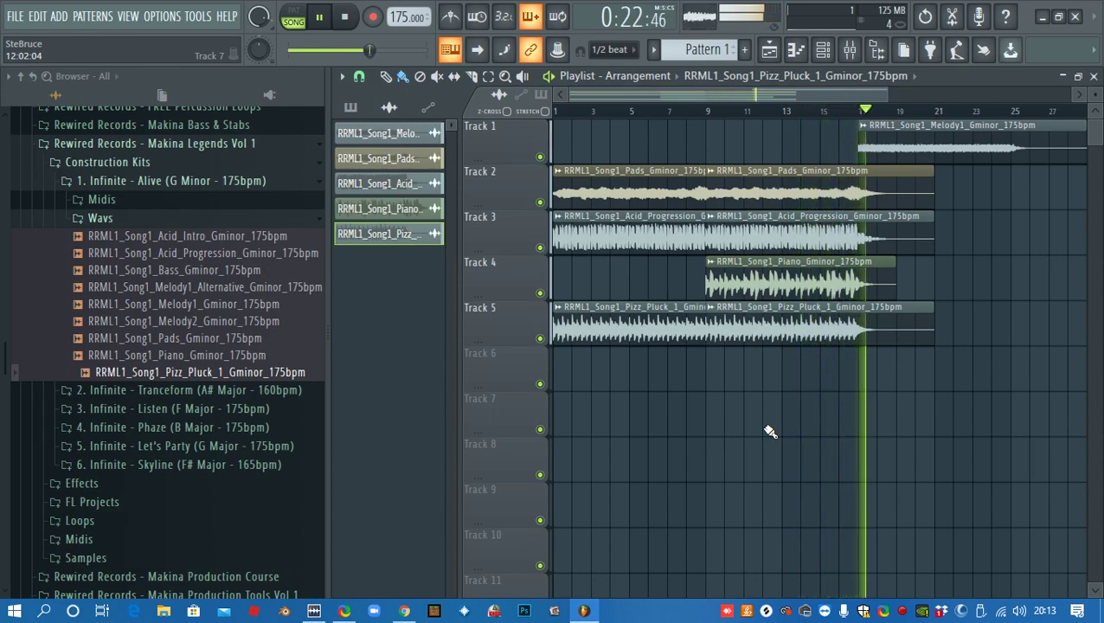
key(space)
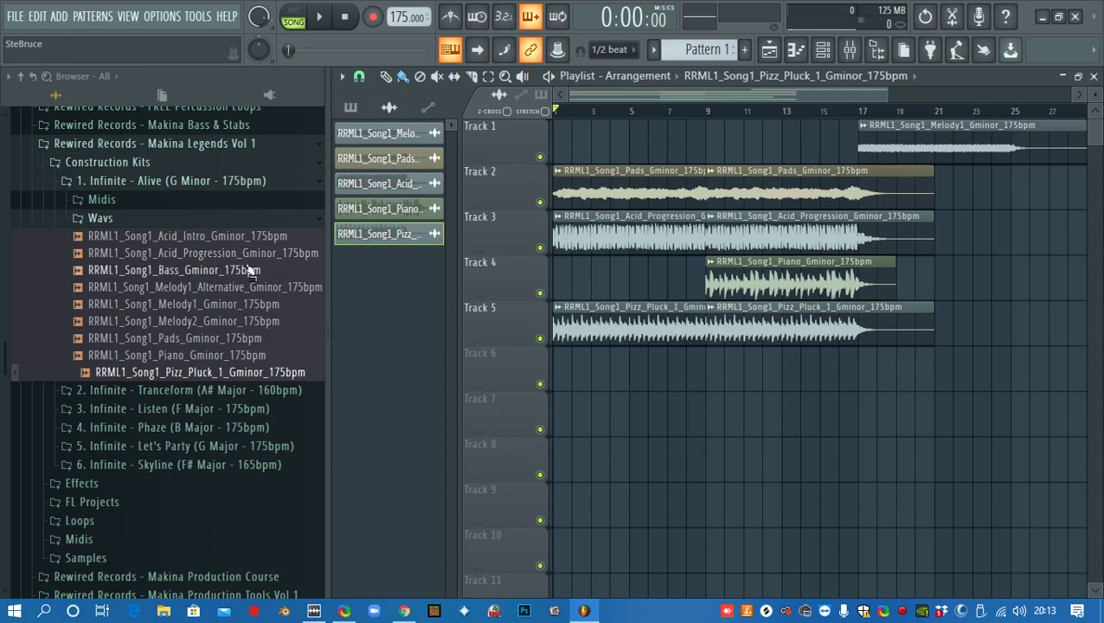
Place the Bass loop on Track 6 at bar 17 and delete the second Pizz Pluck and Acid Progression clips
drag(247, 273, 658, 381)
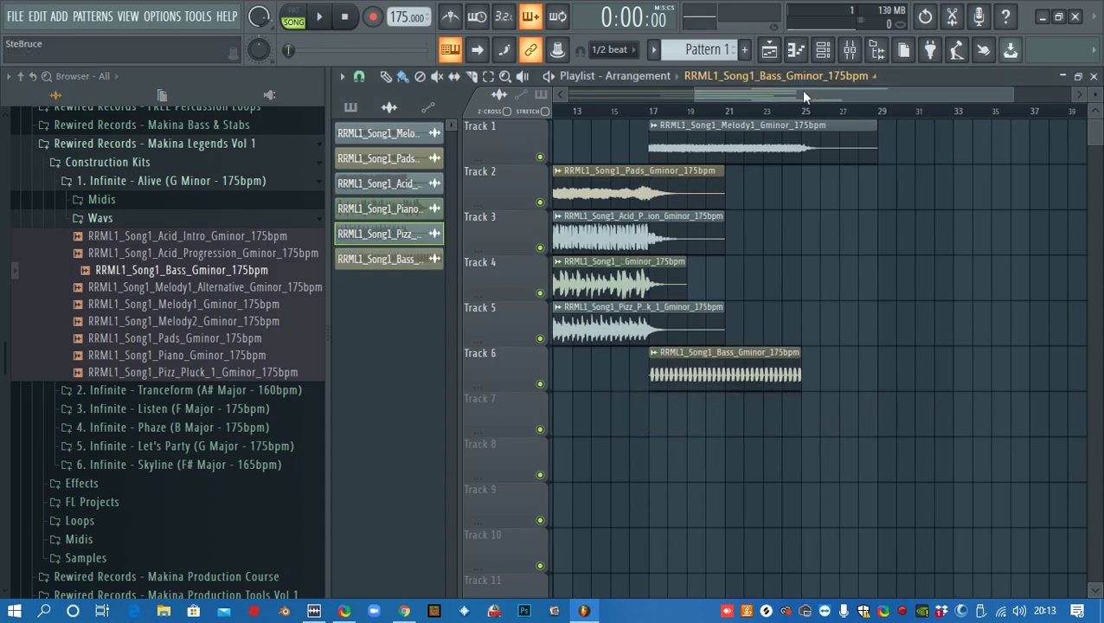
drag(802, 95, 590, 101)
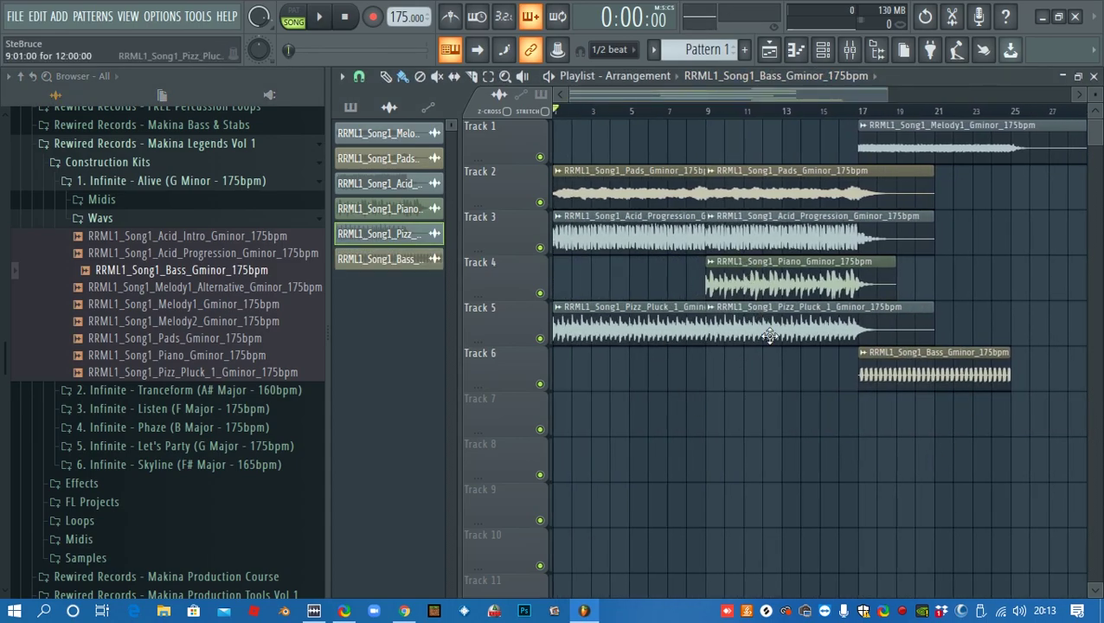
right_click(769, 336)
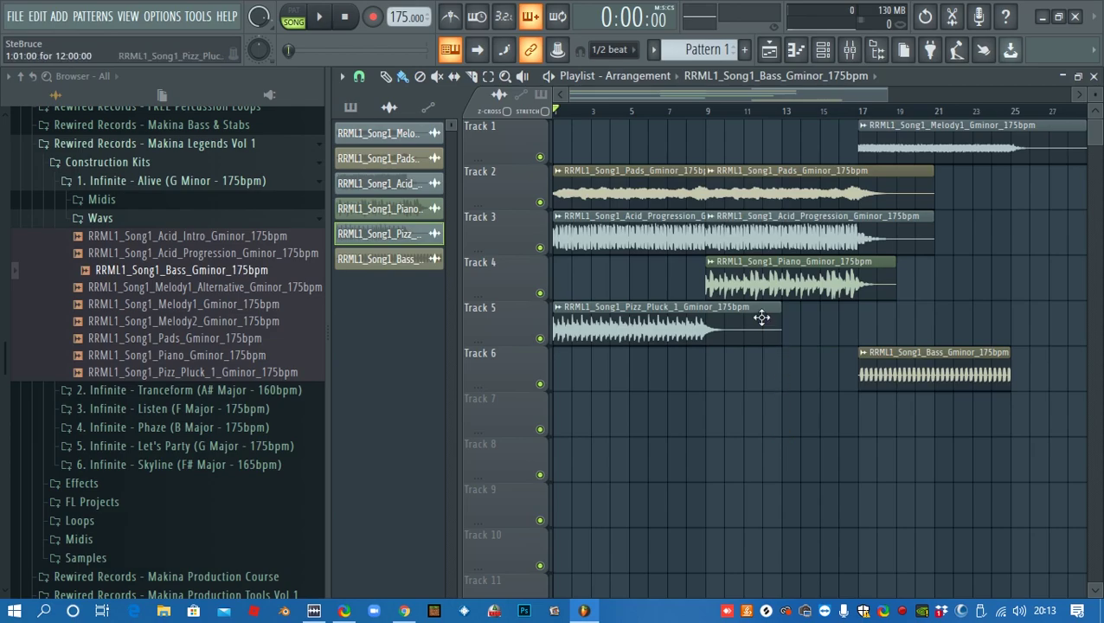
right_click(754, 236)
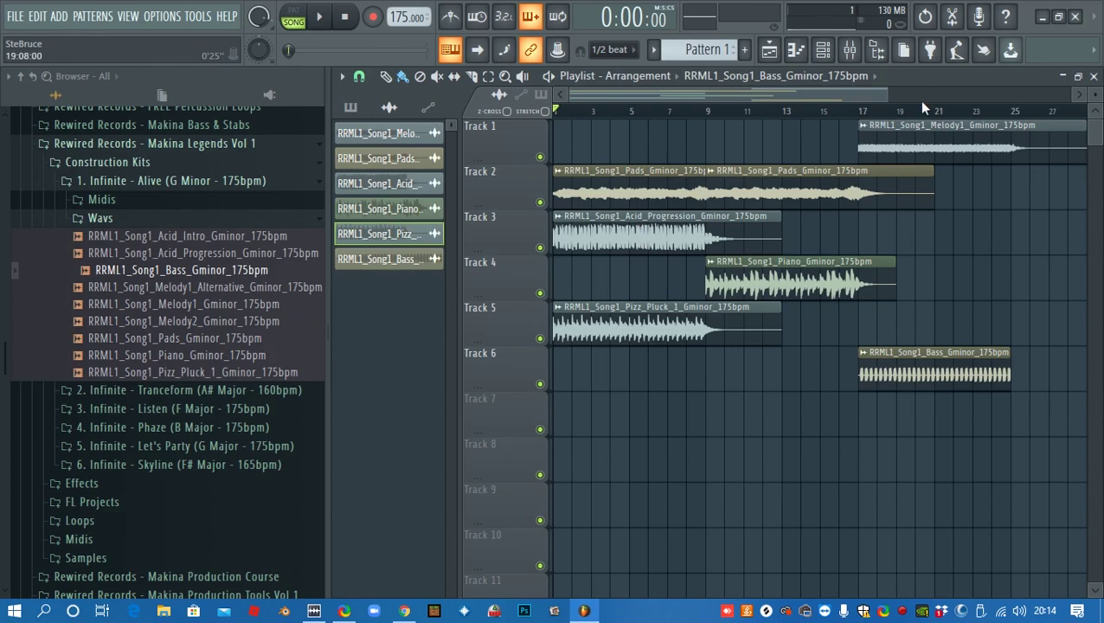
Normalize the Melody1 sample in its channel settings
double_click(917, 138)
click(759, 472)
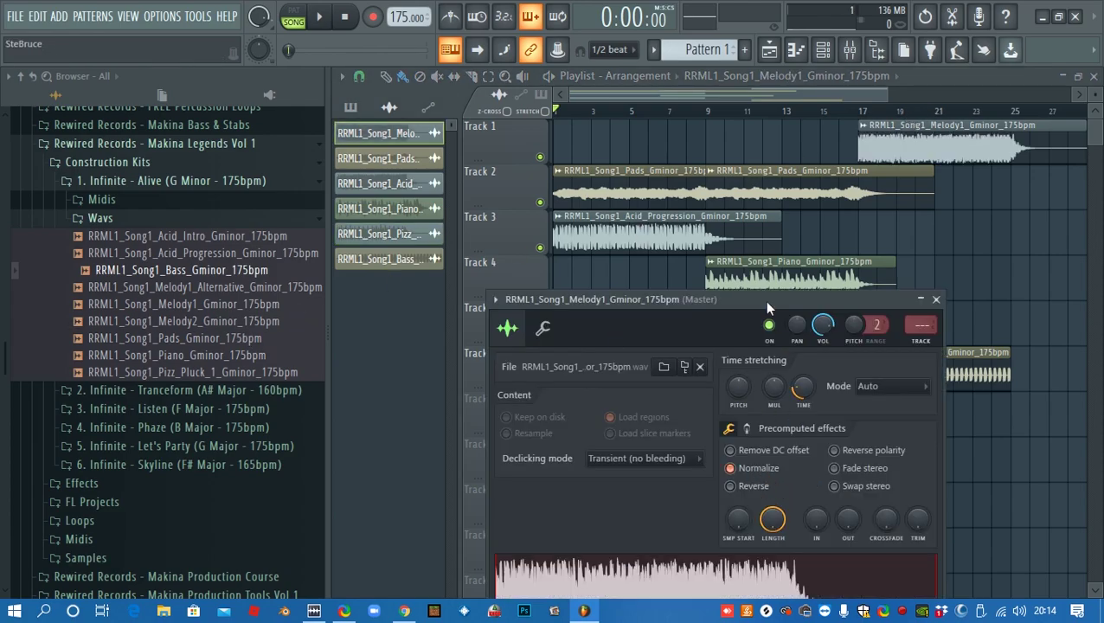
drag(768, 301, 768, 189)
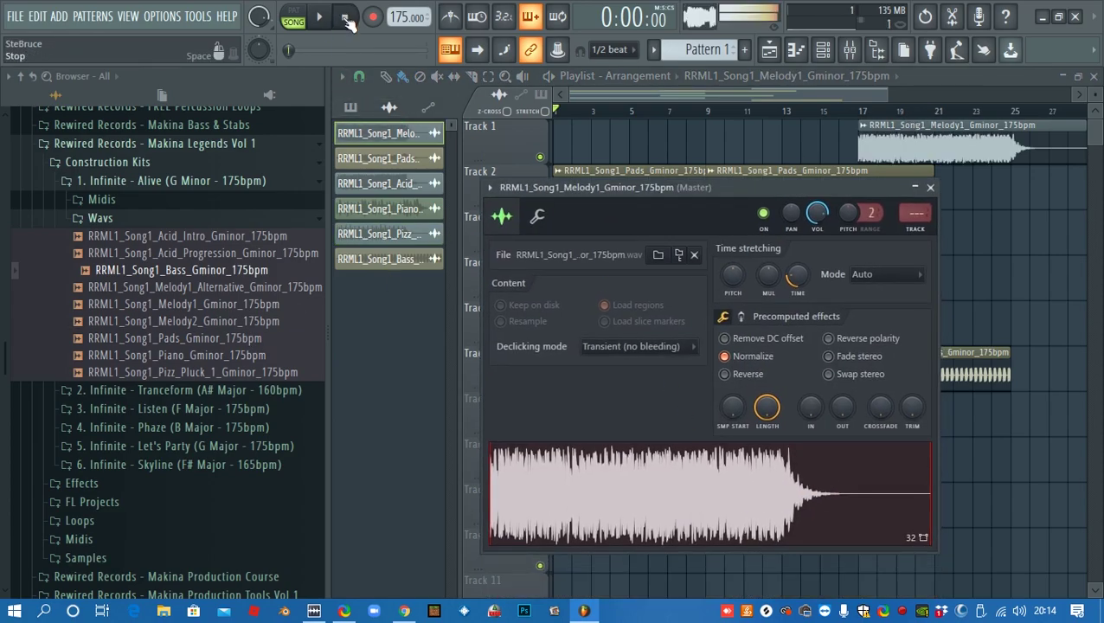
key(Escape)
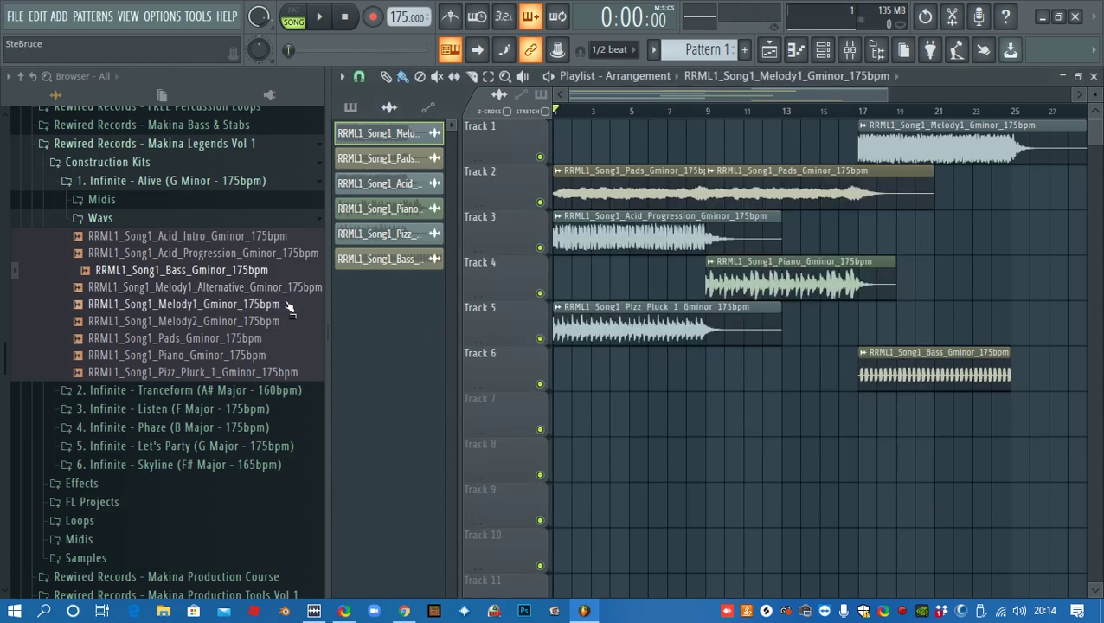
Drop Melody1_Alternative over the Track 1 clip at bar 17 and play from bar 16
click(249, 289)
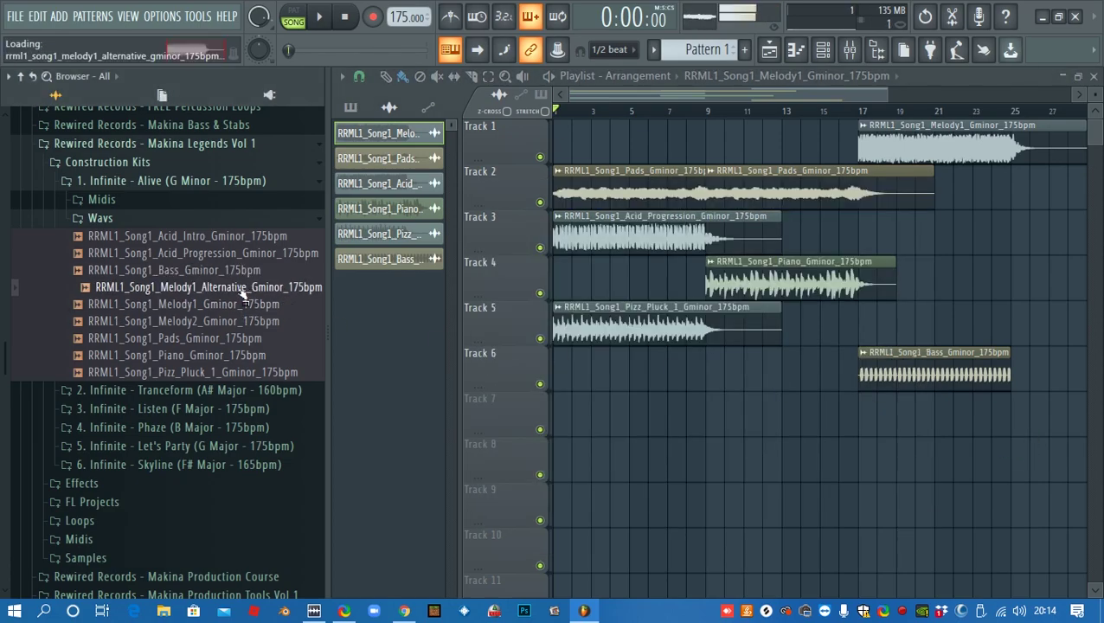
drag(245, 296, 848, 130)
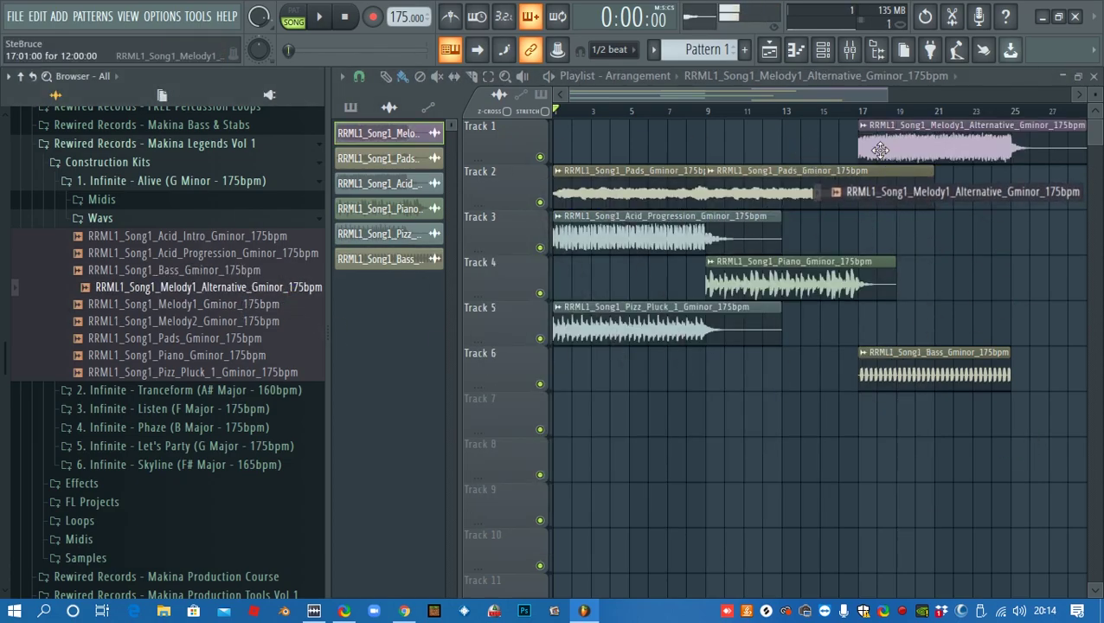
click(840, 111)
key(space)
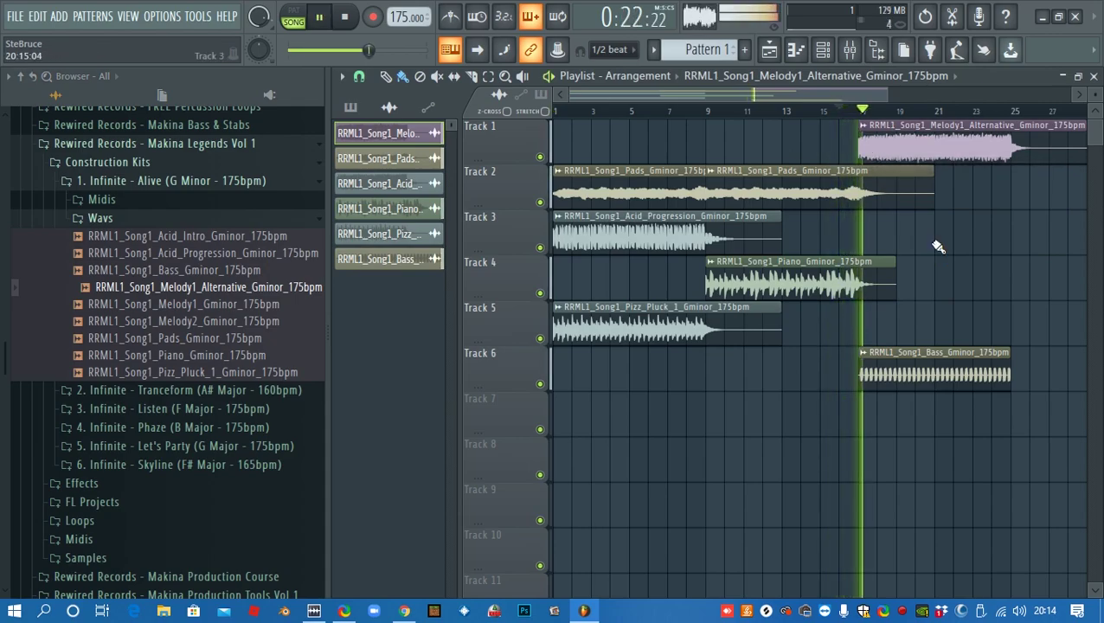
key(space)
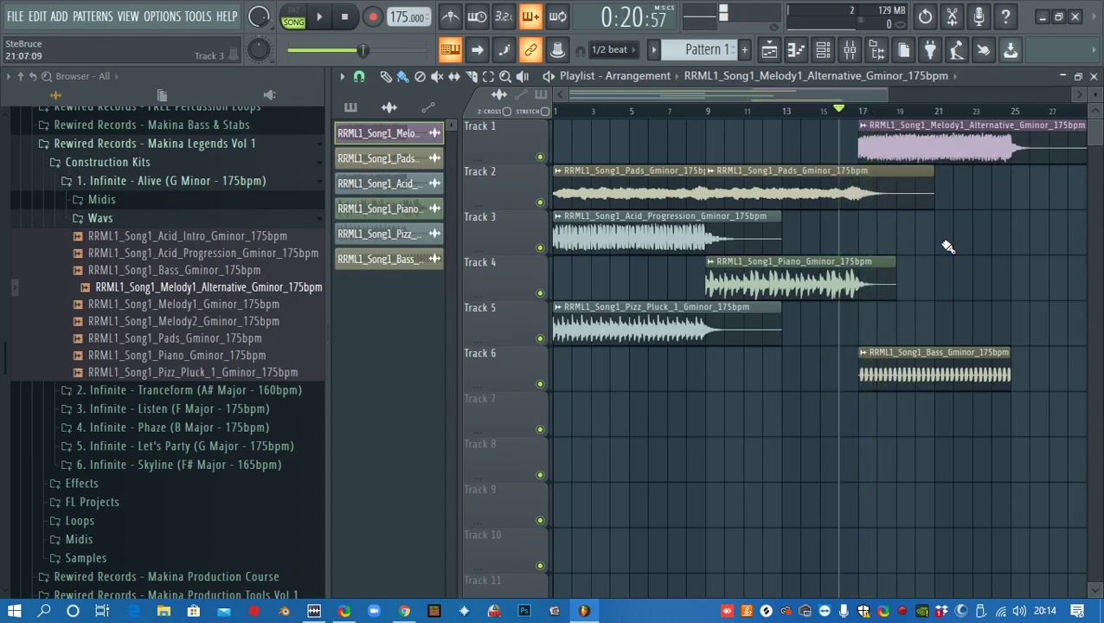
From Loops > Drum Loops > Claps, place RRML1_Clap_3_165bpm on Track 3 at bar 17 and play
click(101, 218)
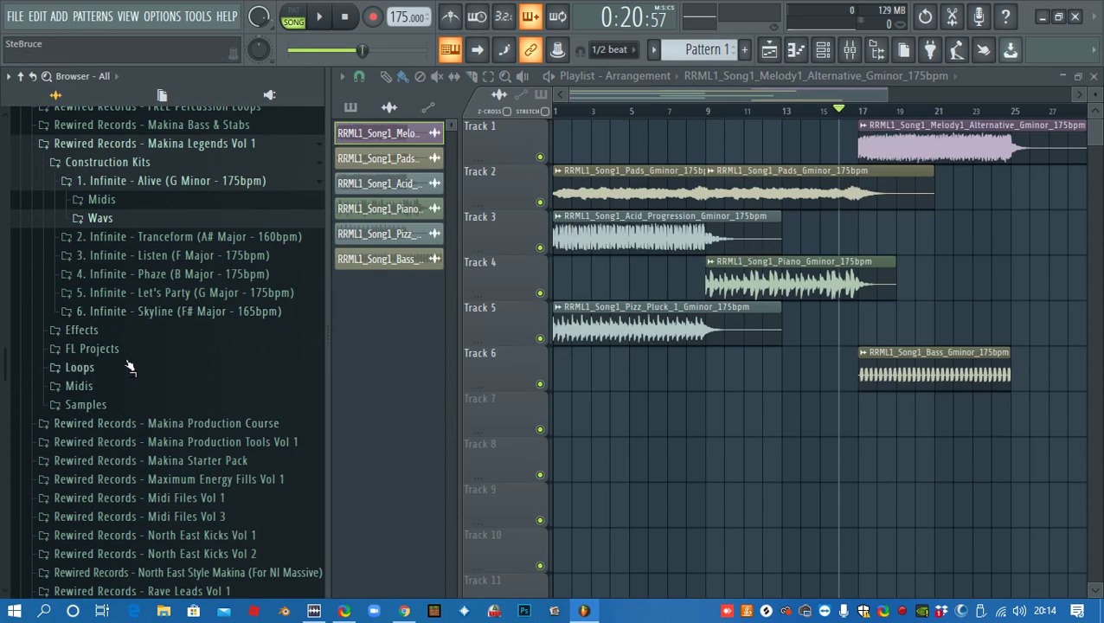
click(79, 368)
scroll(225, 383, down, 4)
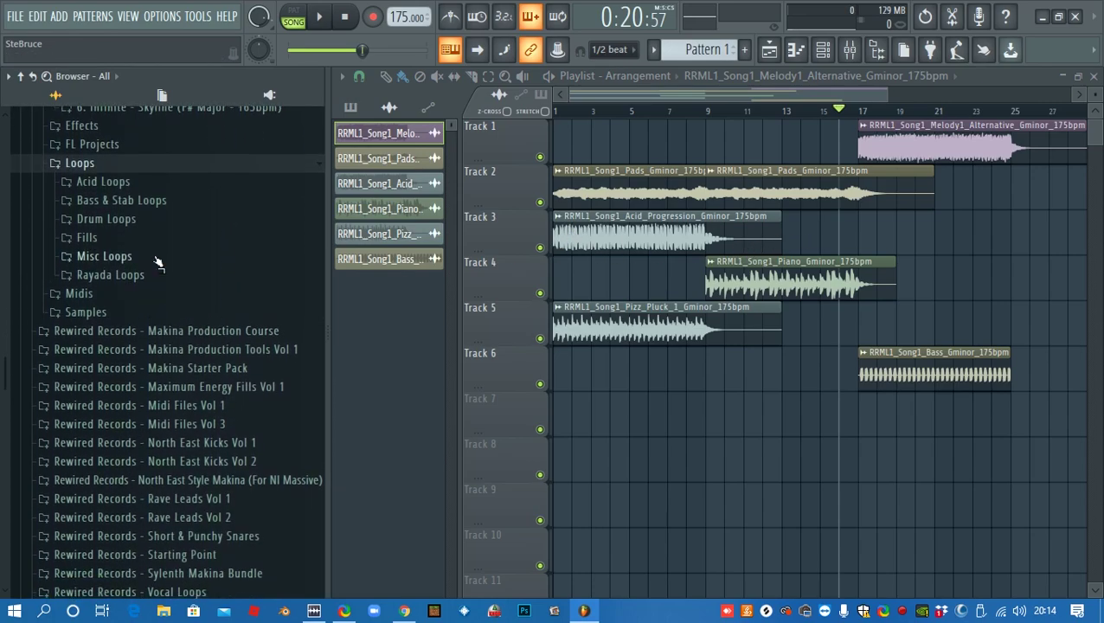
click(106, 218)
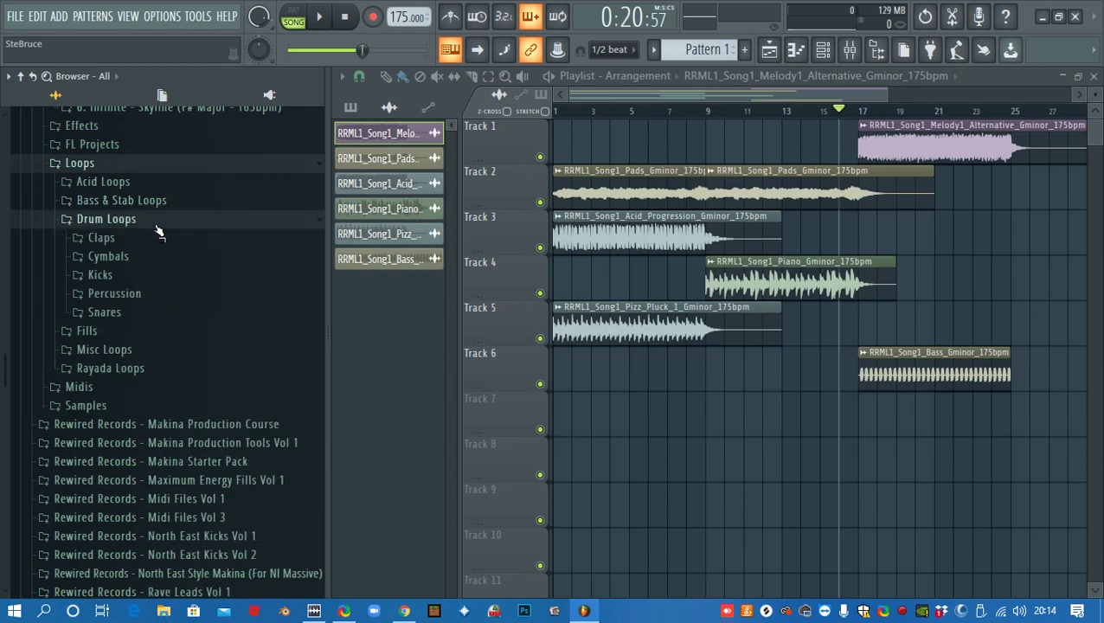
click(160, 239)
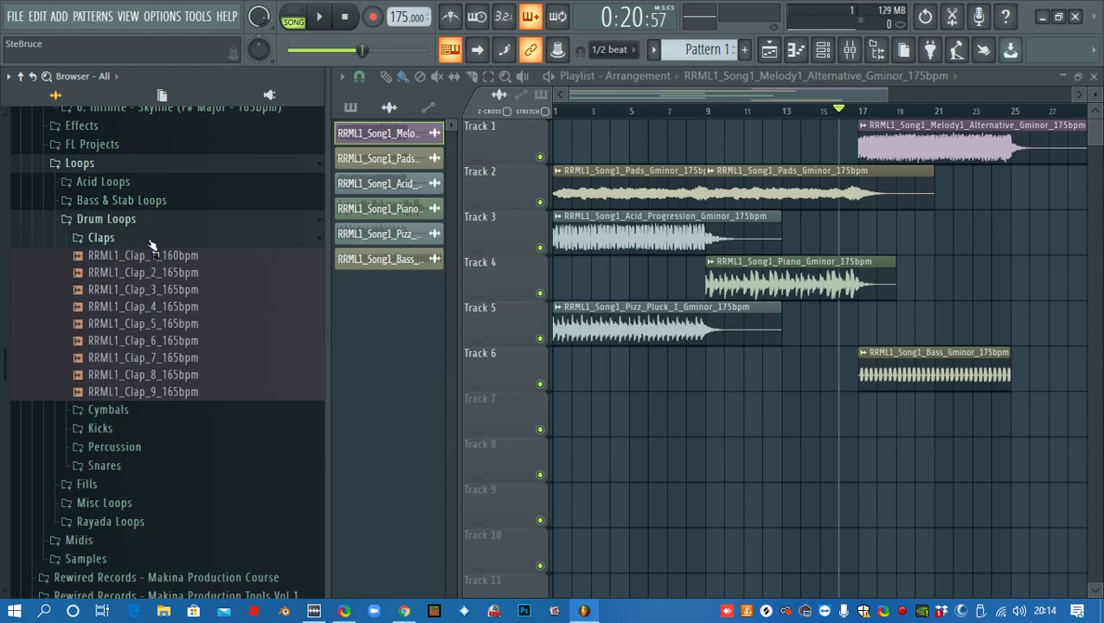
click(198, 292)
drag(201, 298, 864, 232)
key(space)
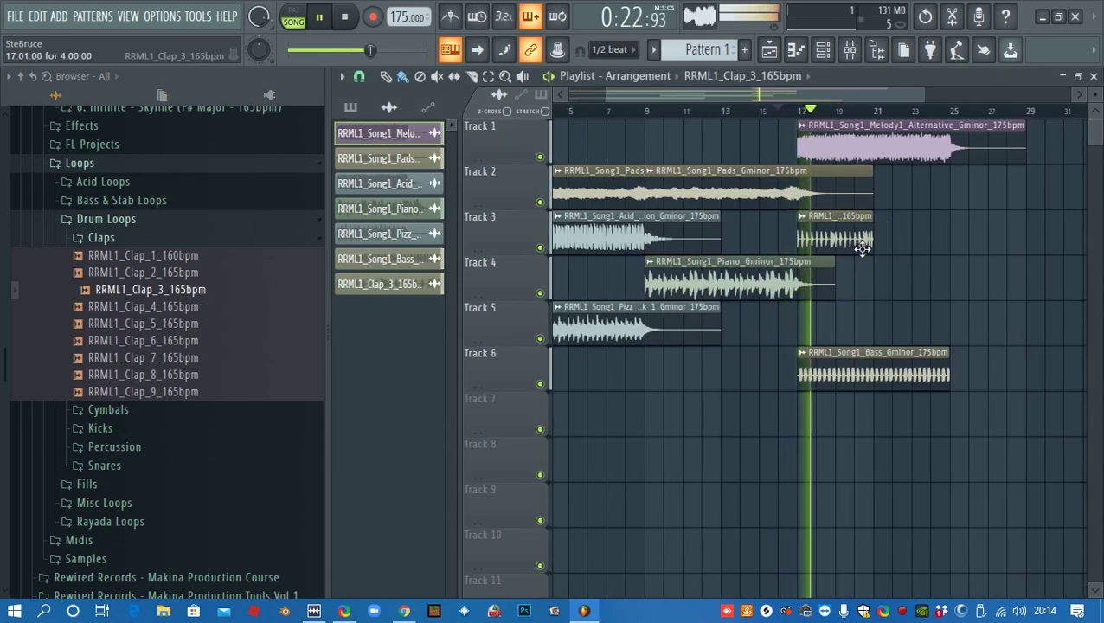
Check the Clap_3 channel, then drop RRML1_Clap_7_165bpm over the Track 3 clap clip
double_click(836, 235)
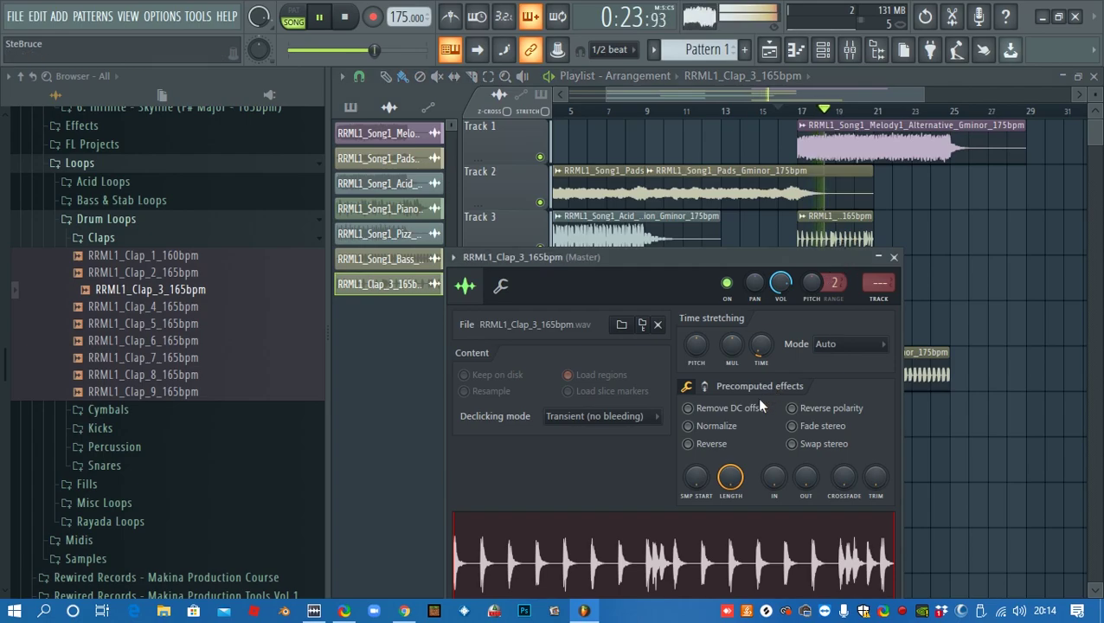
click(894, 257)
key(space)
click(187, 362)
drag(189, 367, 865, 241)
Add a second Clap_7 clip right after the first and listen to the pair
key(space)
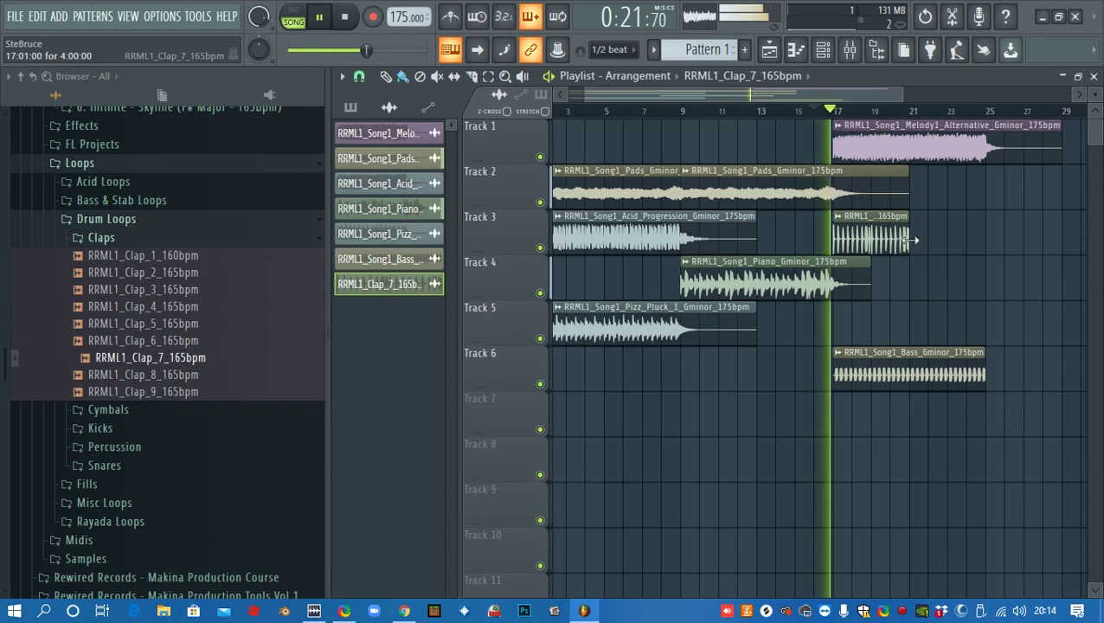
click(914, 238)
key(space)
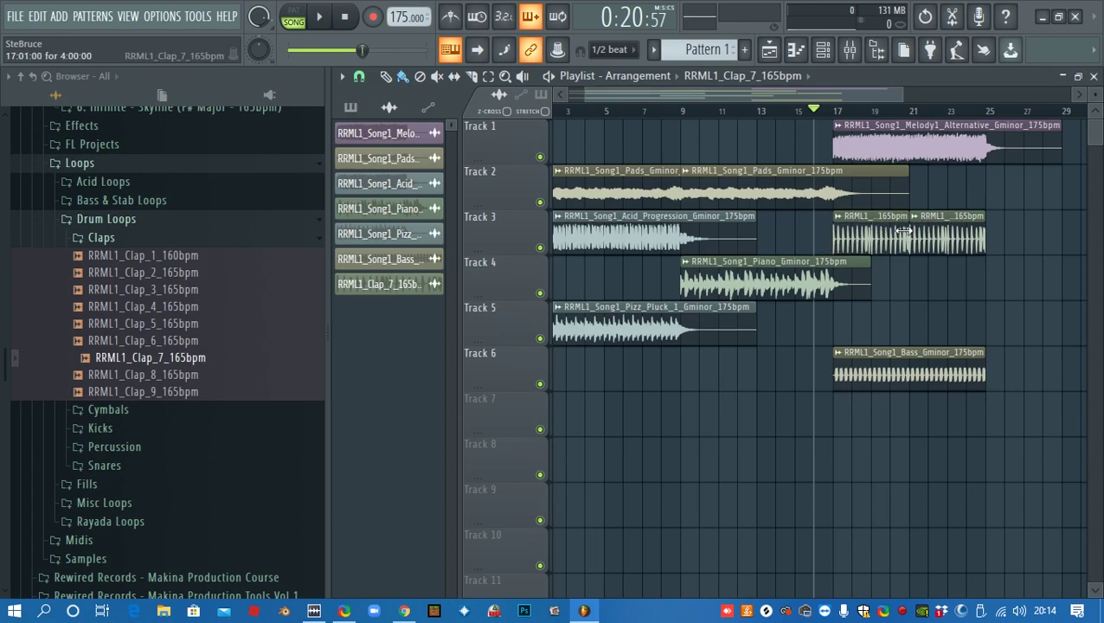
scroll(922, 247, up, 2)
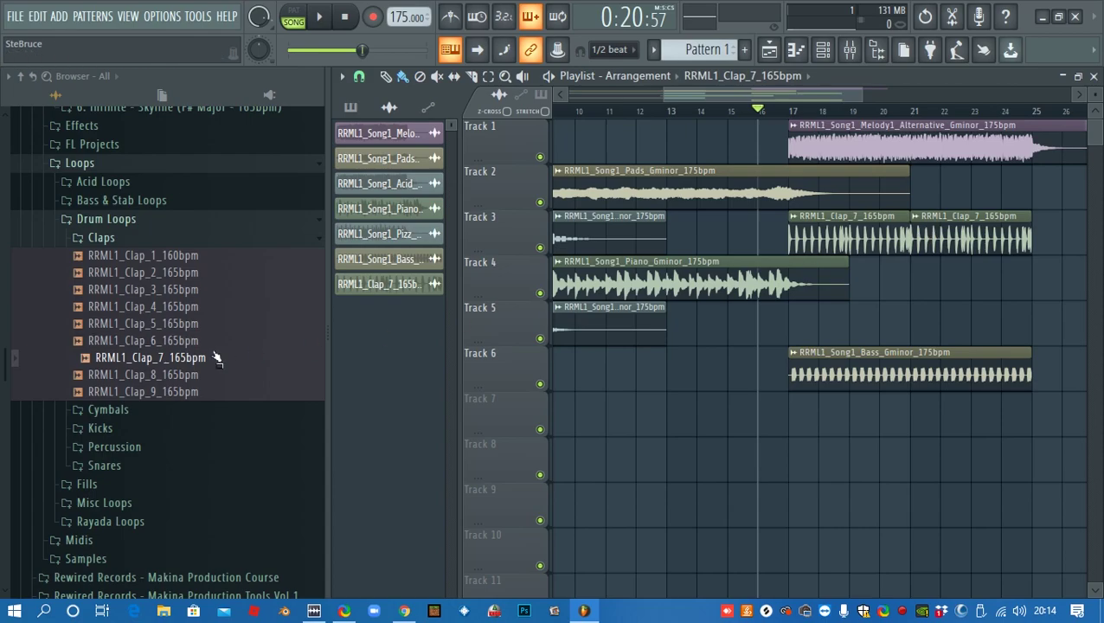
Drop RRML1_Crash_3_175bpm from the Cymbals folder onto Track 7 at bar 17, then play it back
click(101, 238)
click(166, 257)
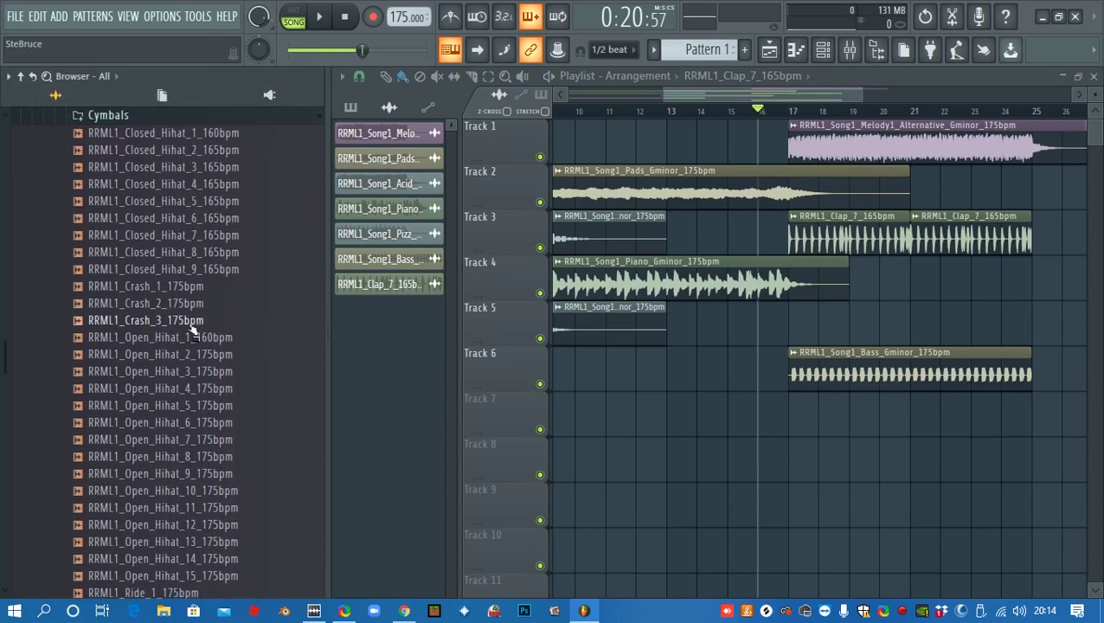
drag(194, 330, 789, 415)
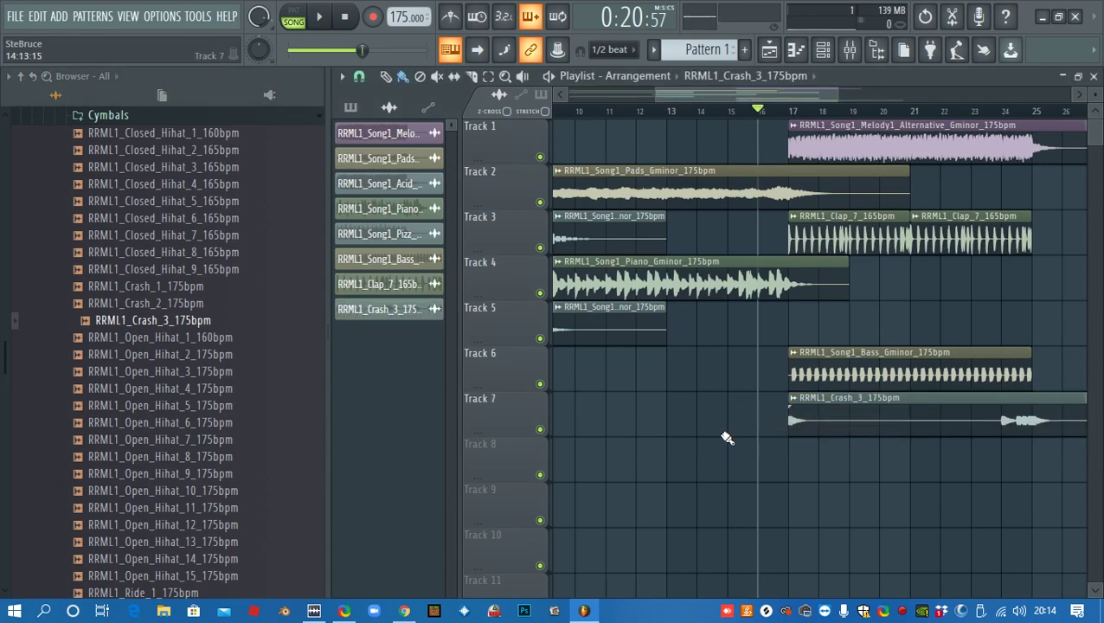
scroll(727, 438, down, 5)
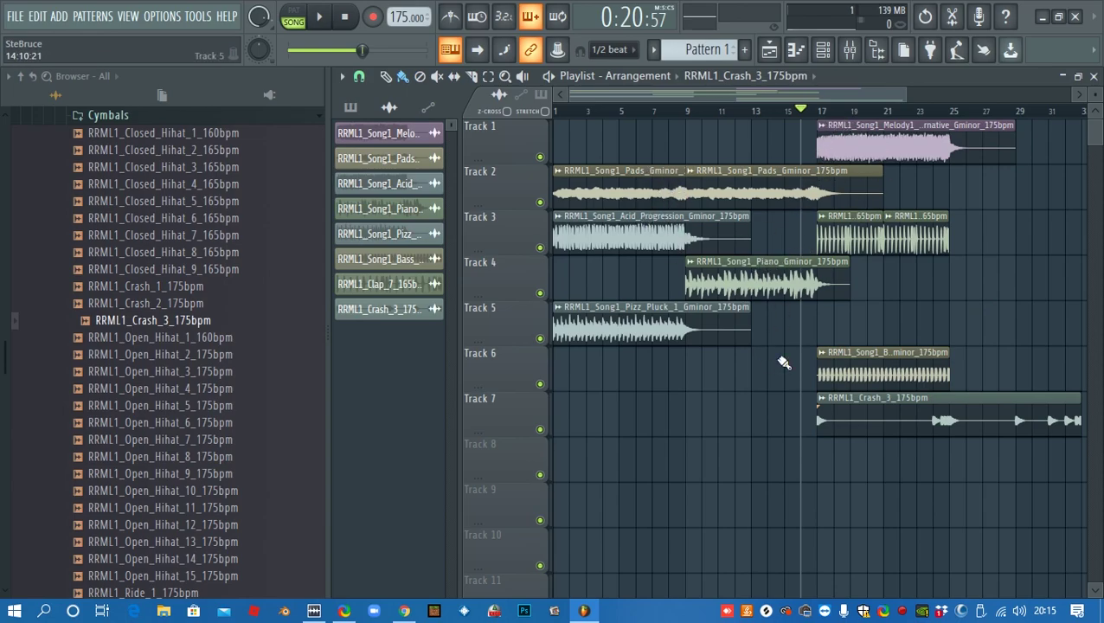
key(space)
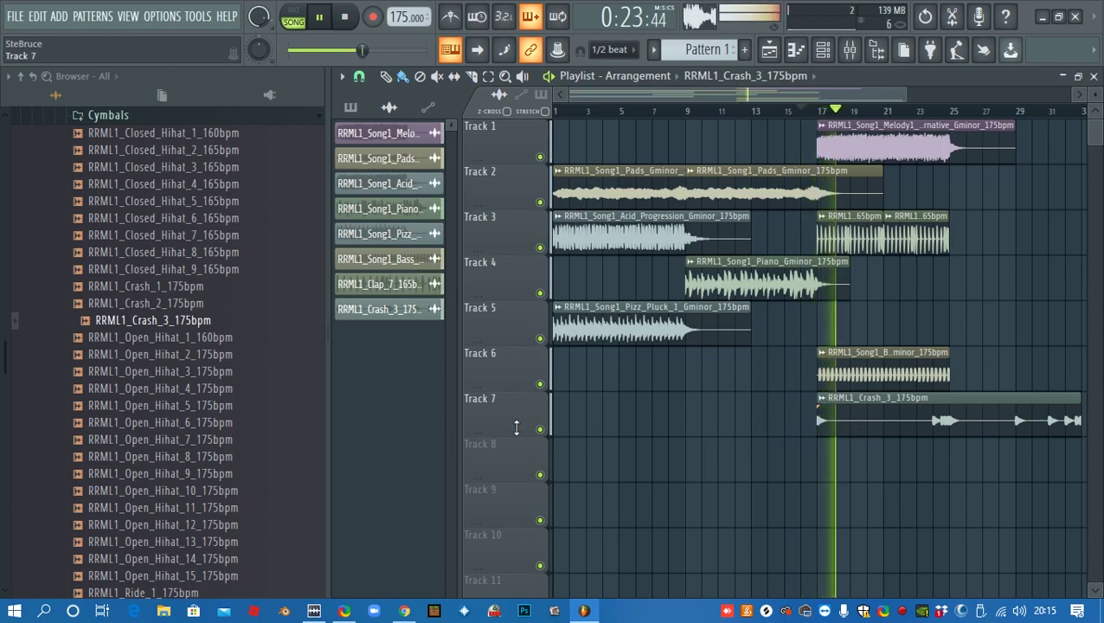
key(space)
Place RRML1_Open_Hihat_2_175bpm on Track 5 at bar 21 and audition Closed_Hihat_7
click(227, 360)
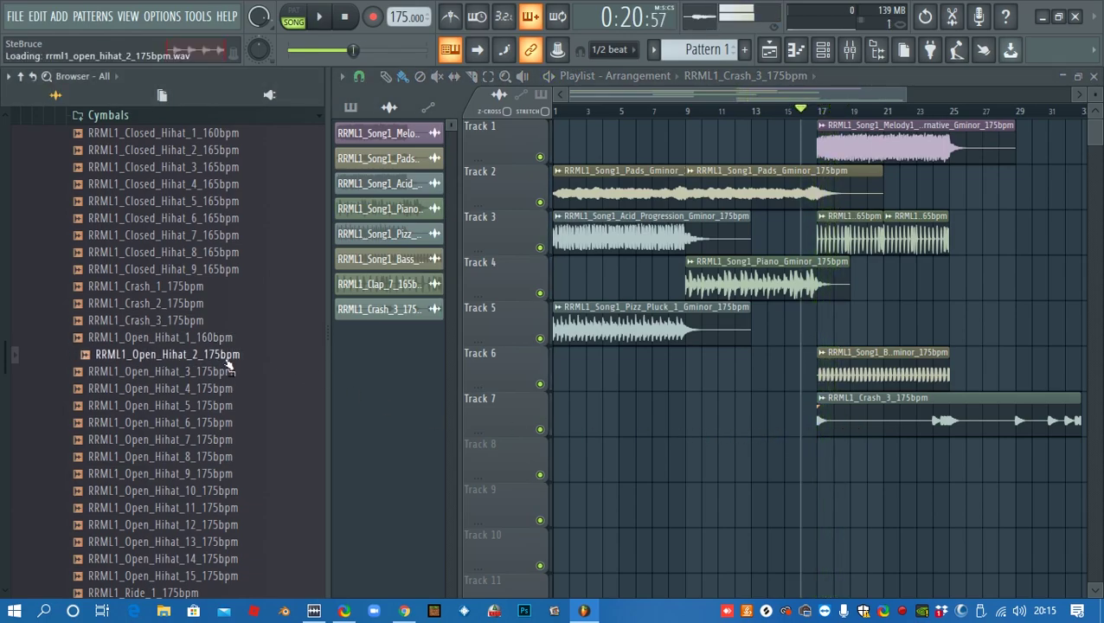
drag(228, 365, 892, 332)
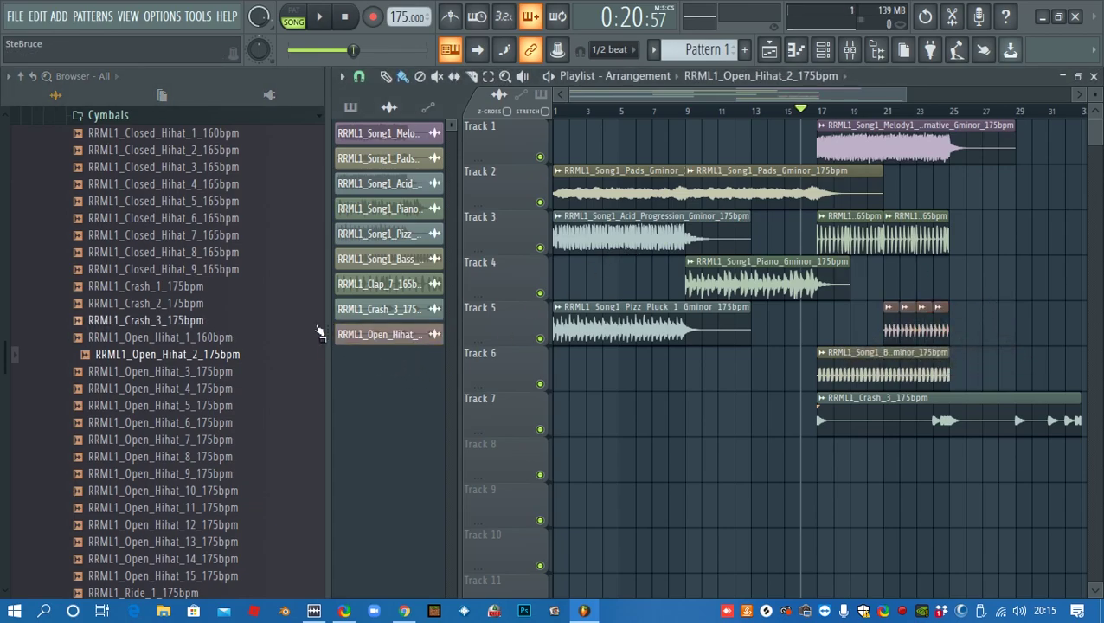
click(219, 242)
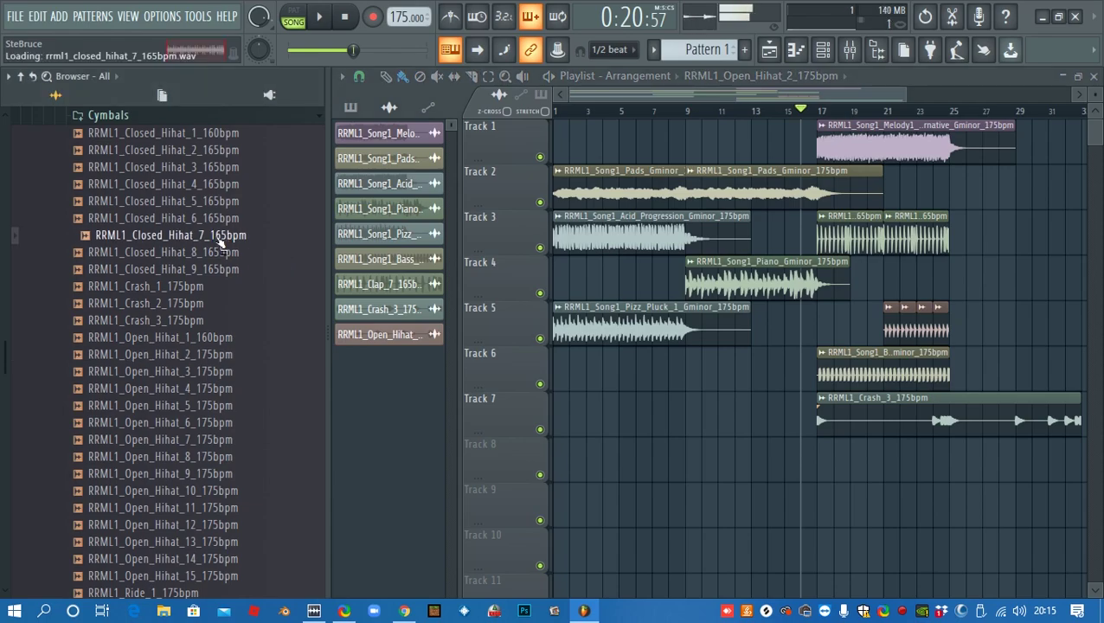
scroll(217, 259, down, 4)
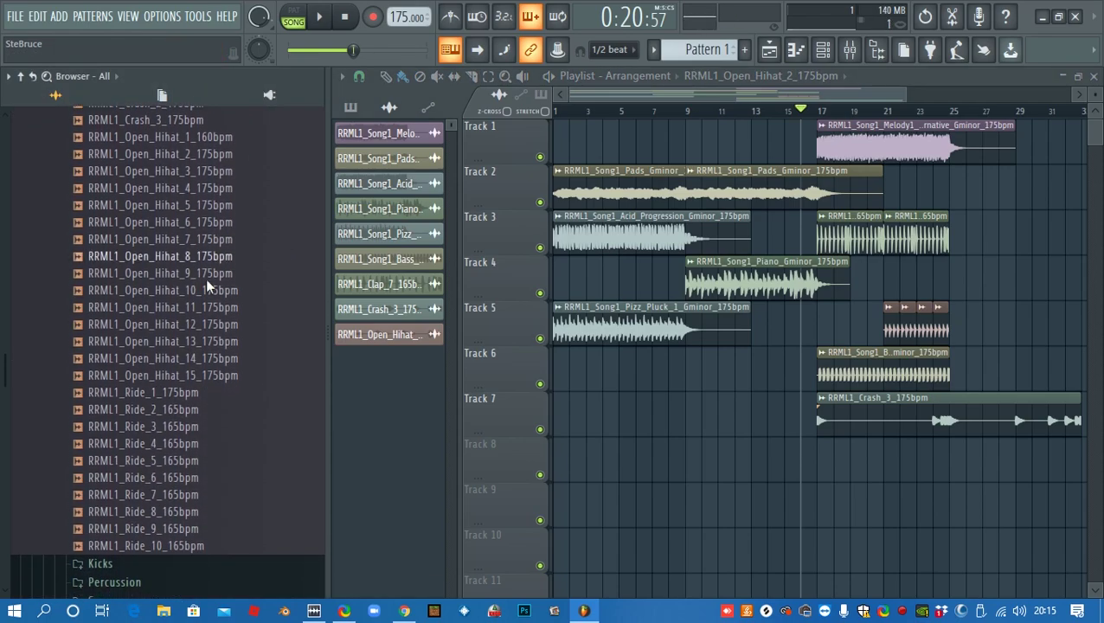
Audition Ride_4, then switch the Browser from Cymbals to the Percussion folder
click(182, 442)
scroll(174, 390, up, 10)
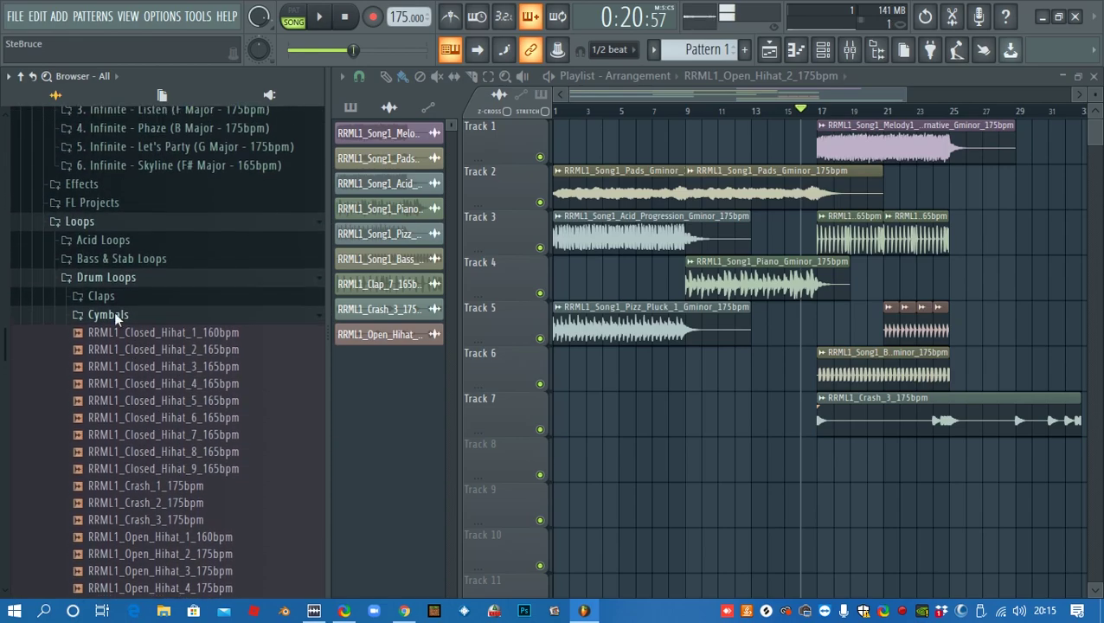
click(113, 319)
click(171, 360)
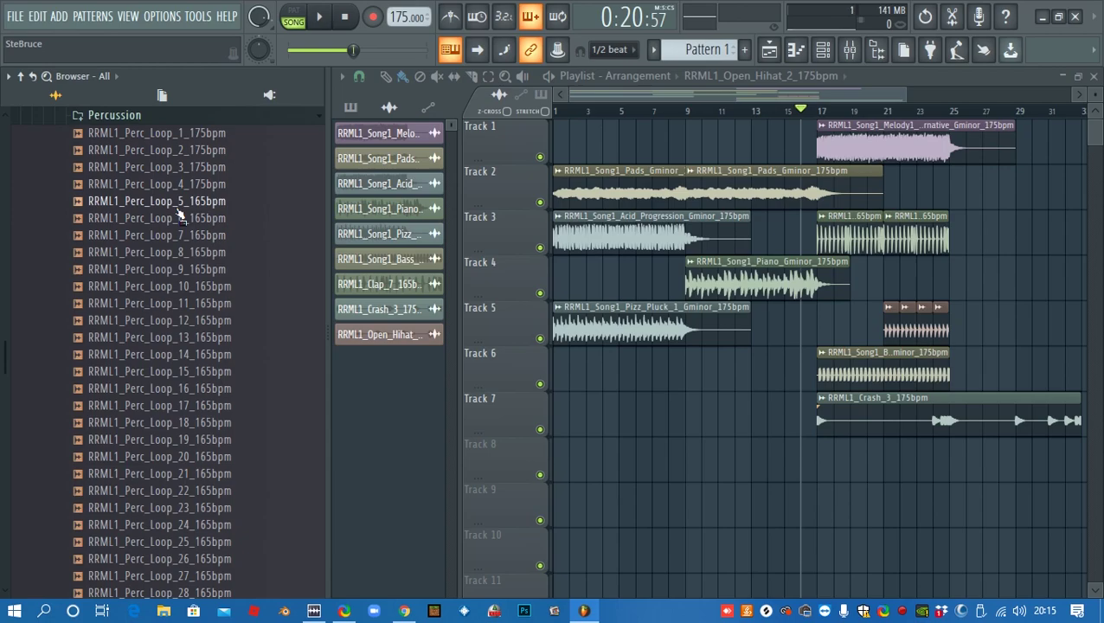
Audition Perc_Loop 13, 11, 9, 8, 7, 6, 5, 4 and 16
drag(207, 336, 217, 339)
click(212, 303)
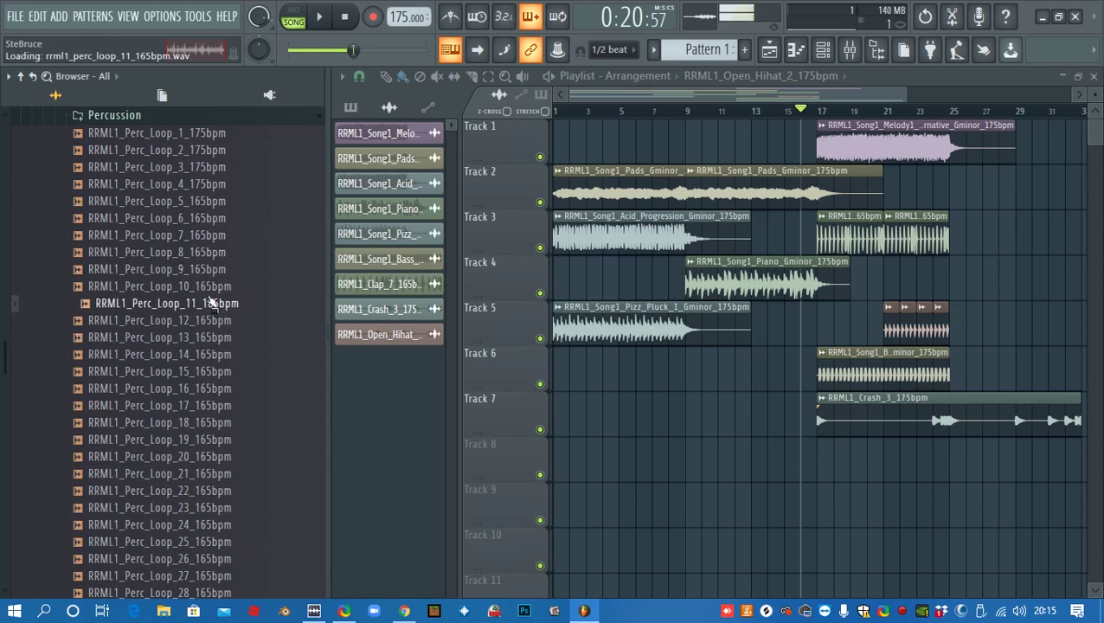
click(207, 272)
click(210, 253)
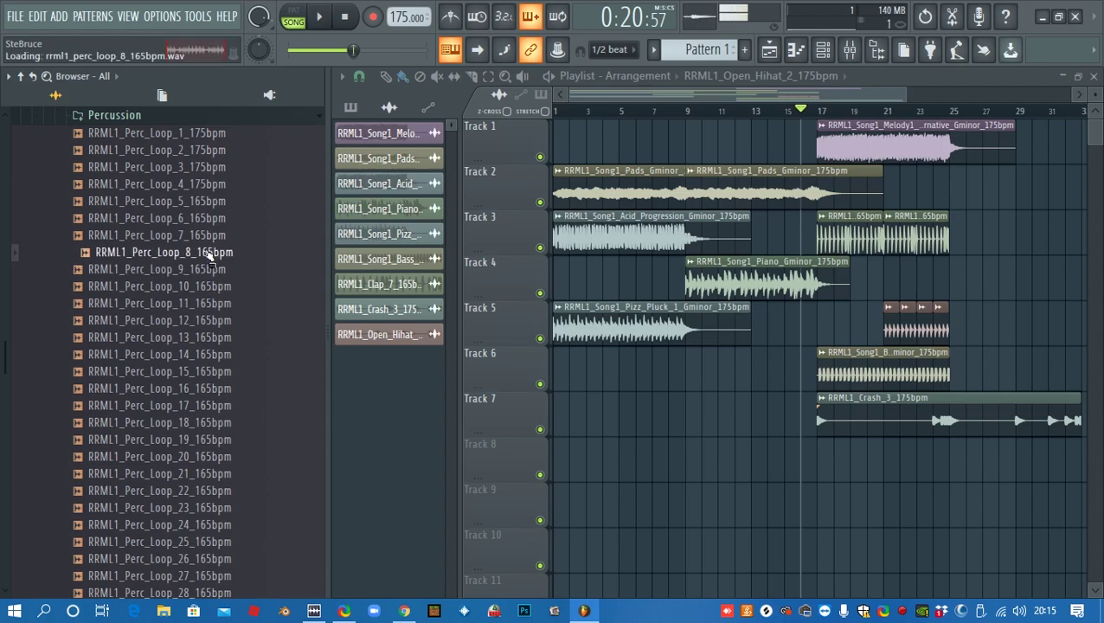
click(216, 234)
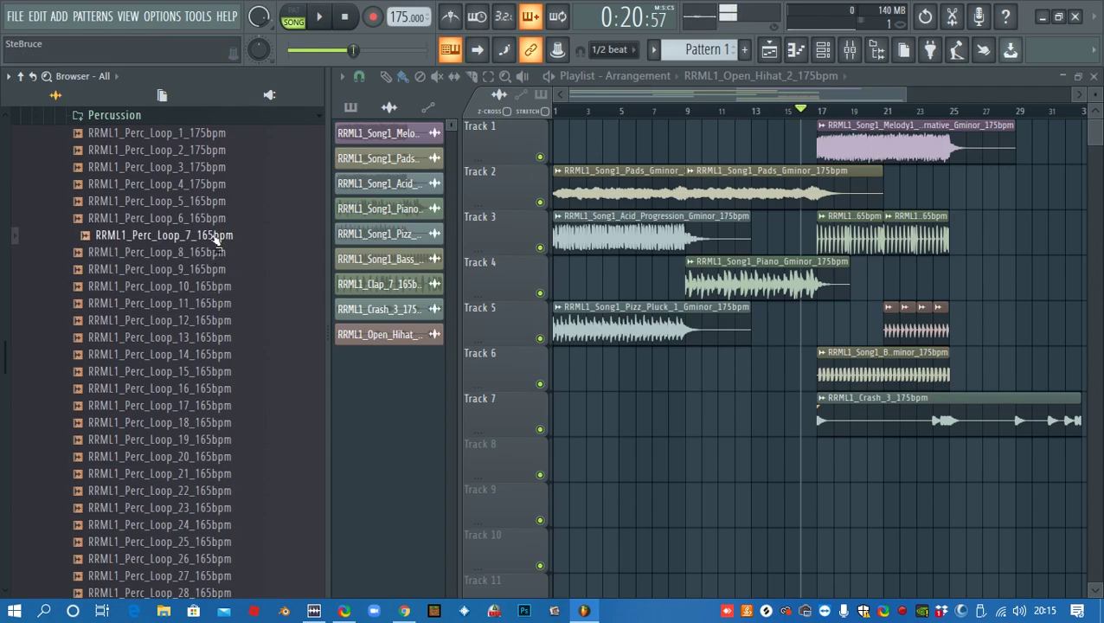
click(214, 221)
click(212, 202)
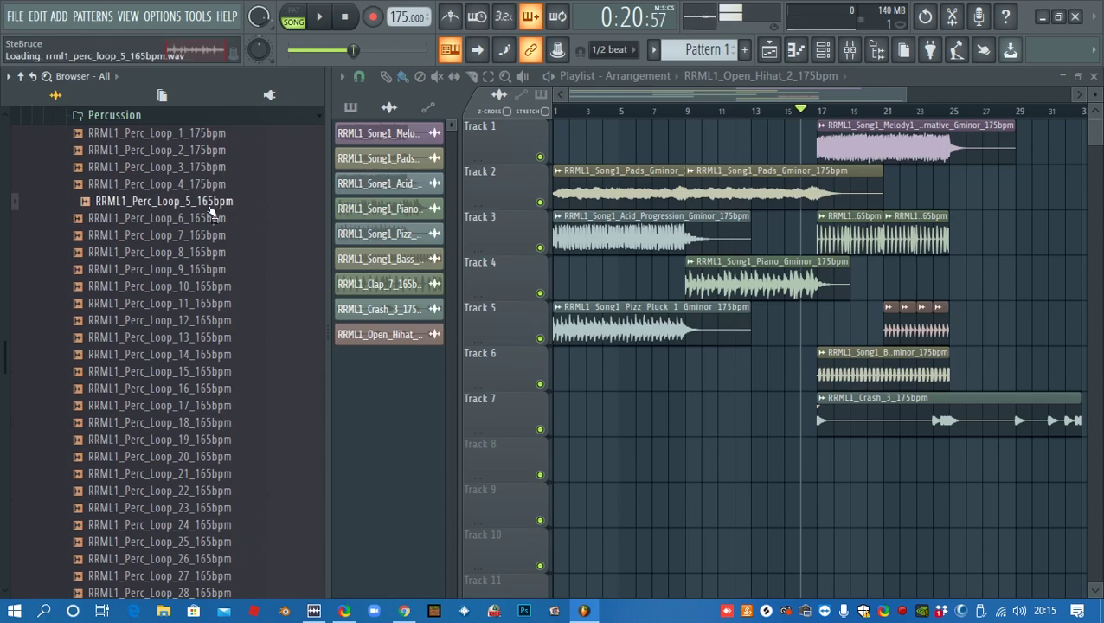
click(212, 185)
click(223, 390)
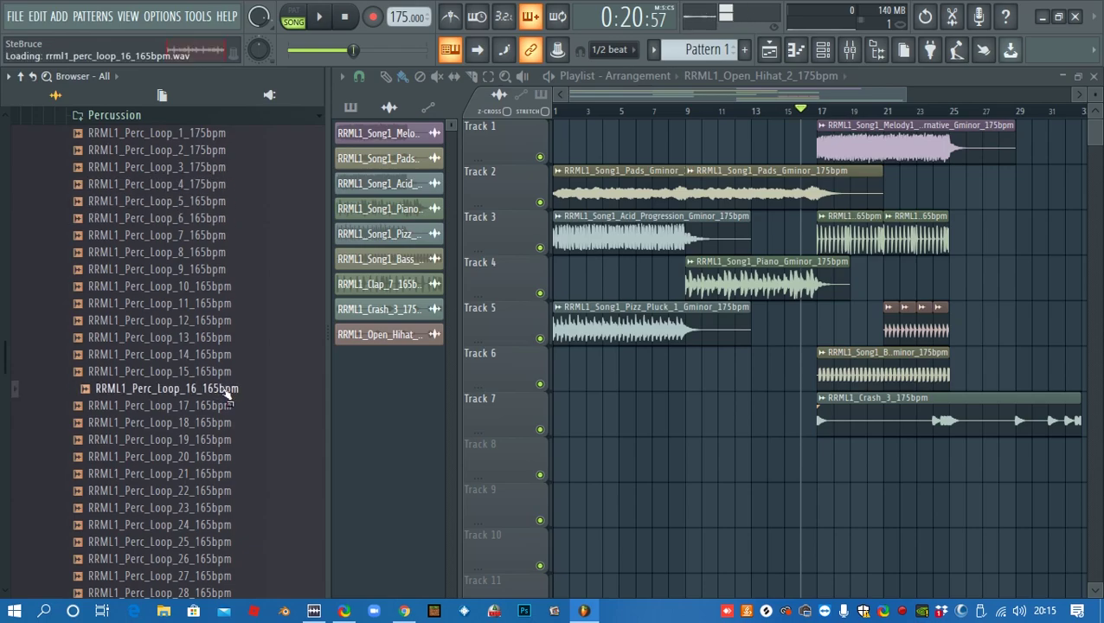
Place Perc_Loop_16 on Track 8 from bar 17 and play the arrangement
drag(224, 391, 904, 468)
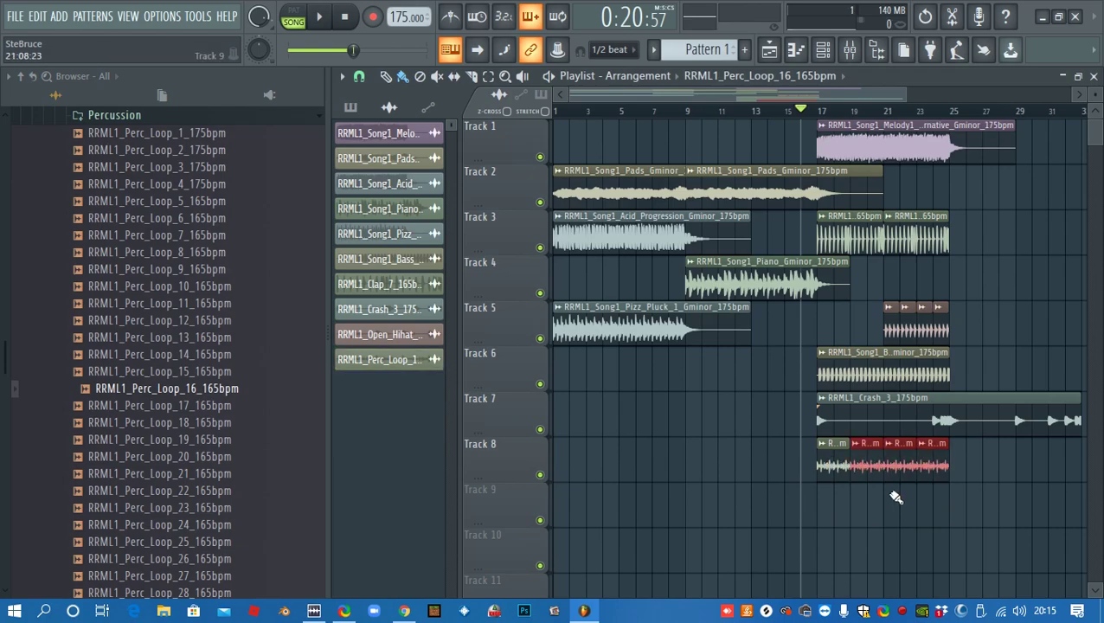
drag(890, 504, 878, 539)
key(space)
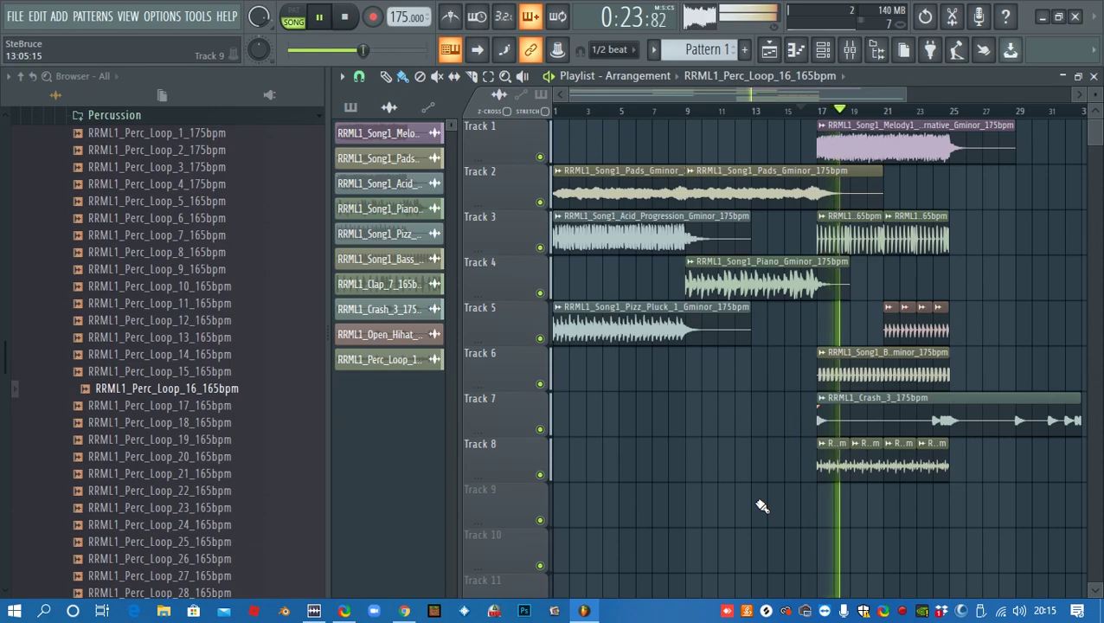
scroll(762, 507, down, 4)
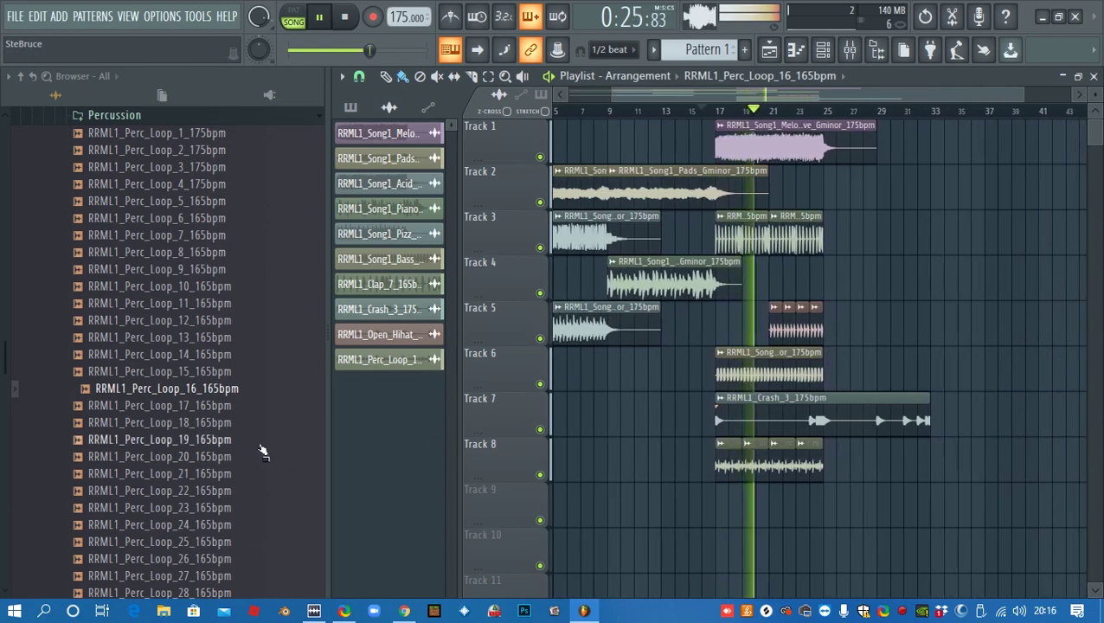
key(space)
Audition the 165 bpm Perc_Loops 19, 21, 23, 24, 25, 26, 27 and 29
click(218, 441)
click(220, 475)
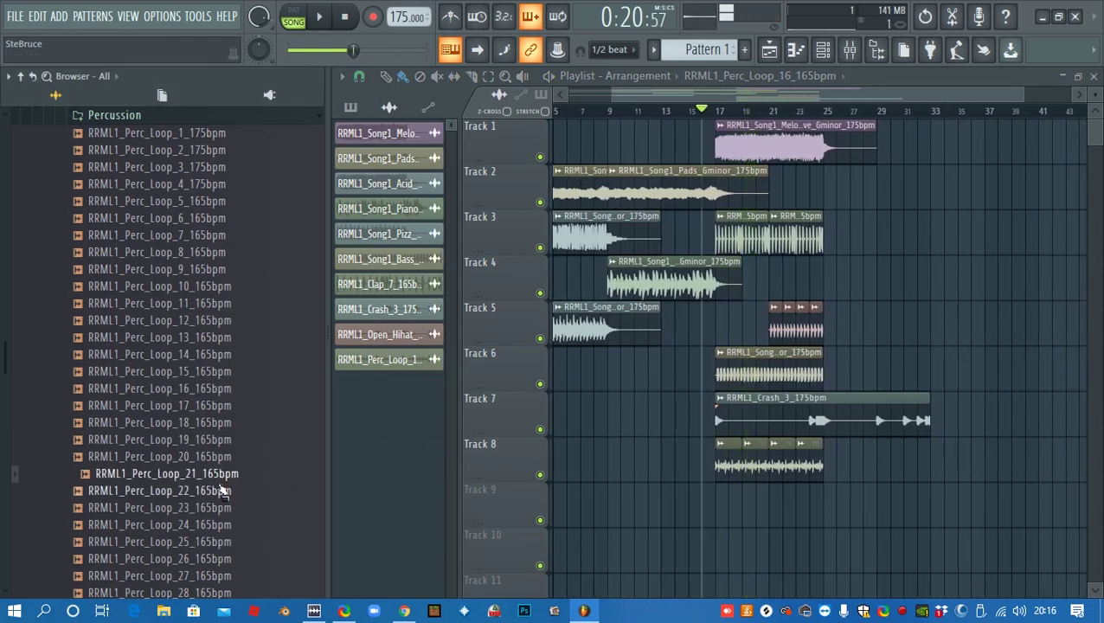
click(220, 508)
click(217, 527)
scroll(225, 484, down, 3)
click(223, 524)
click(226, 458)
click(227, 474)
click(229, 509)
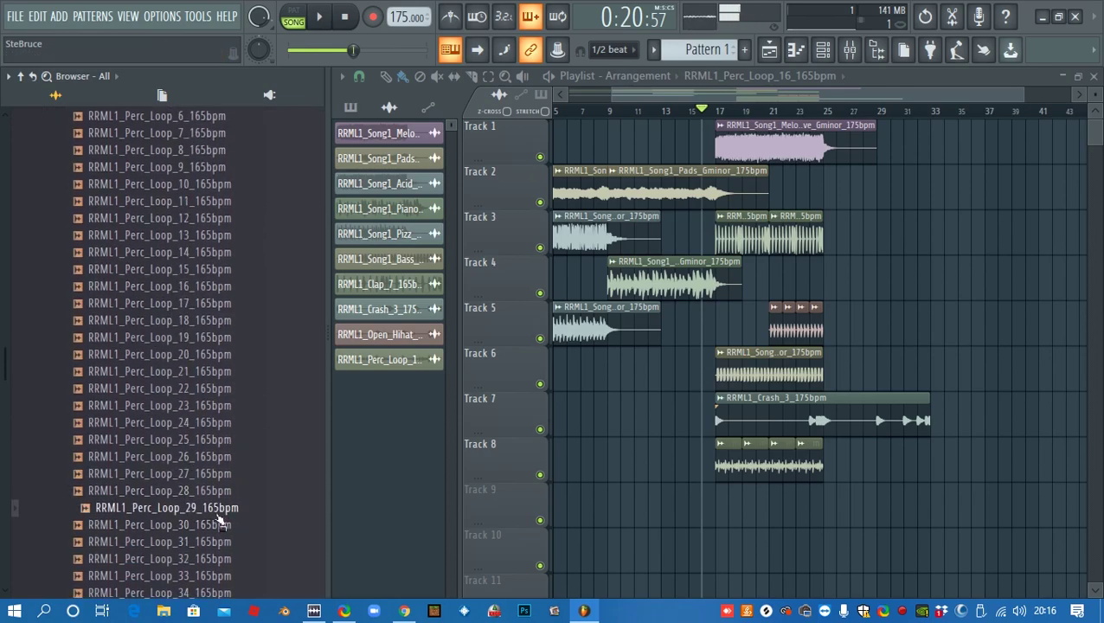
Load RRML1_Perc_Loop_29_165bpm onto Track 8 and listen to it
drag(220, 520, 703, 504)
key(space)
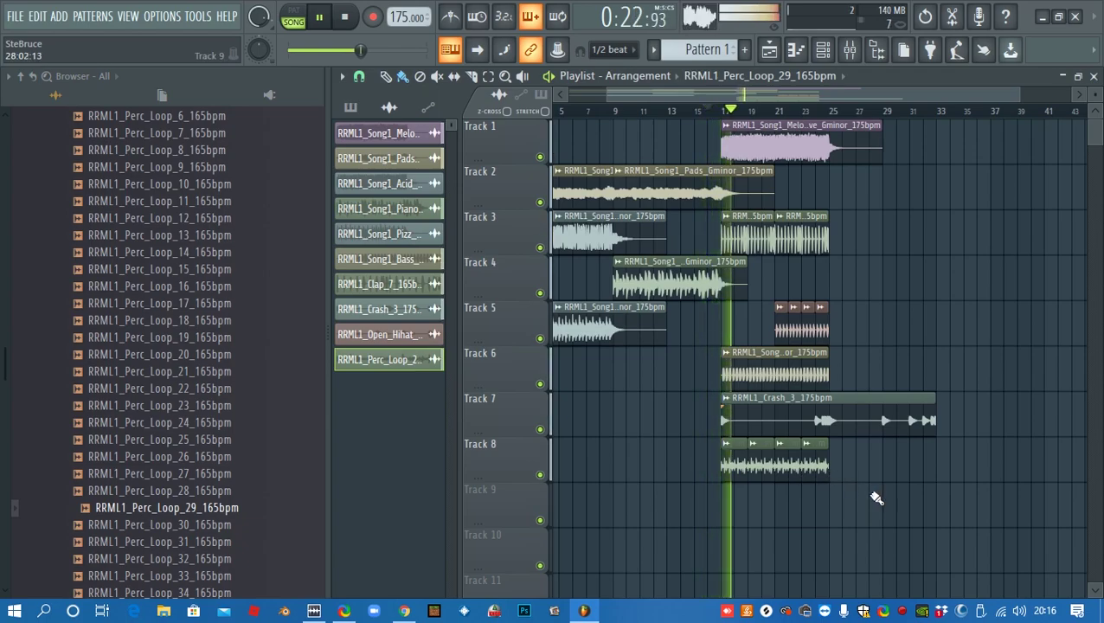
key(space)
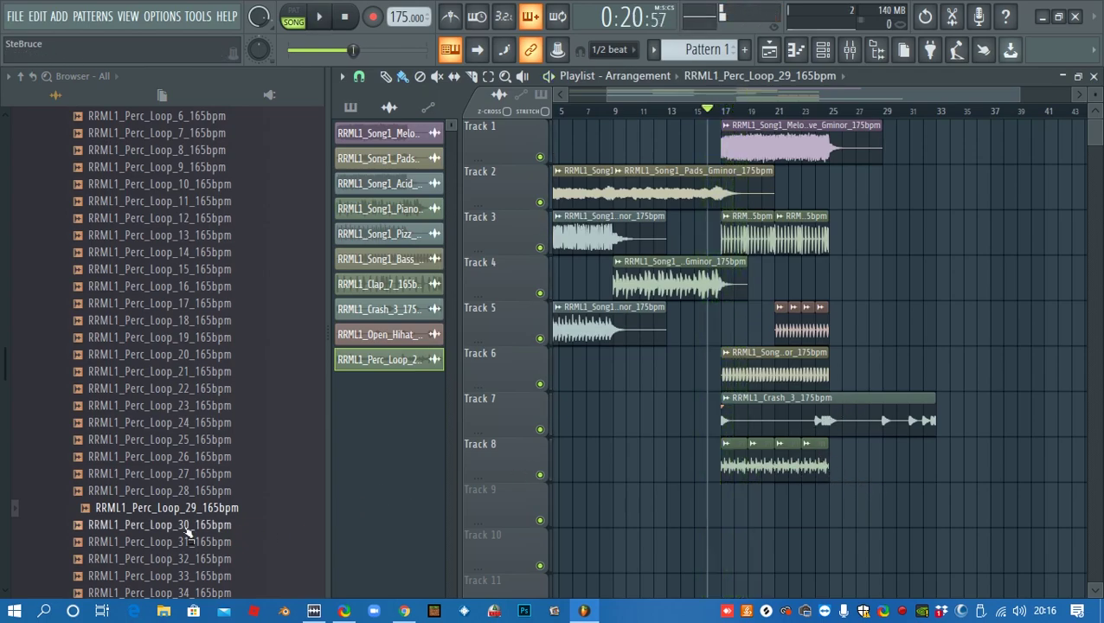
Audition Perc_Loop_30, then replace the Track 8 loop with RRML1_Perc_Loop_32_165bpm
click(186, 526)
click(215, 559)
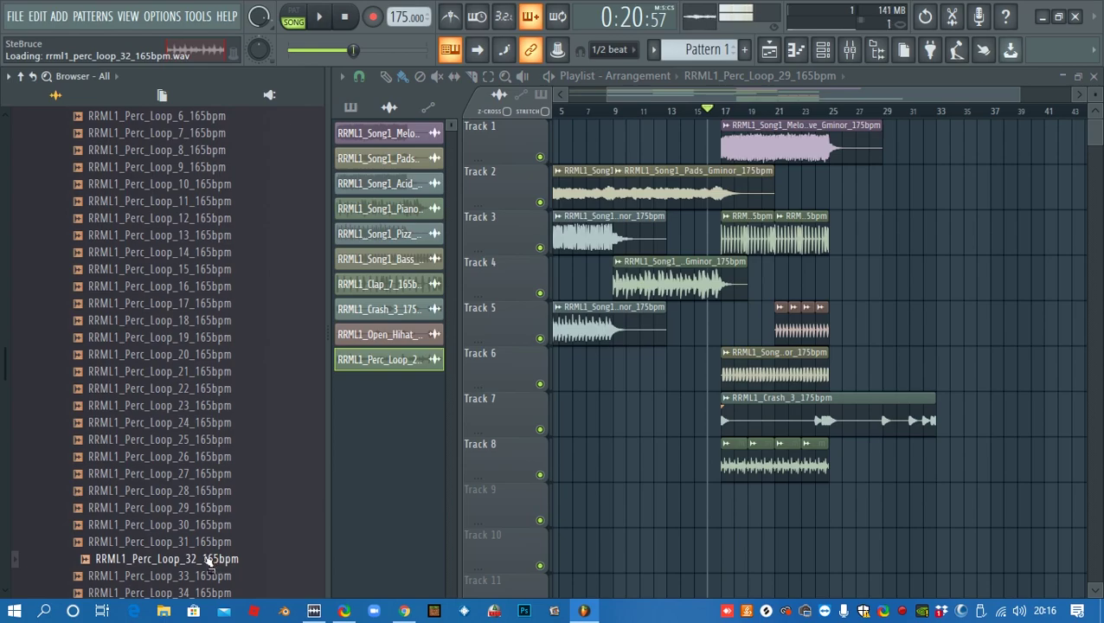
drag(208, 562, 718, 501)
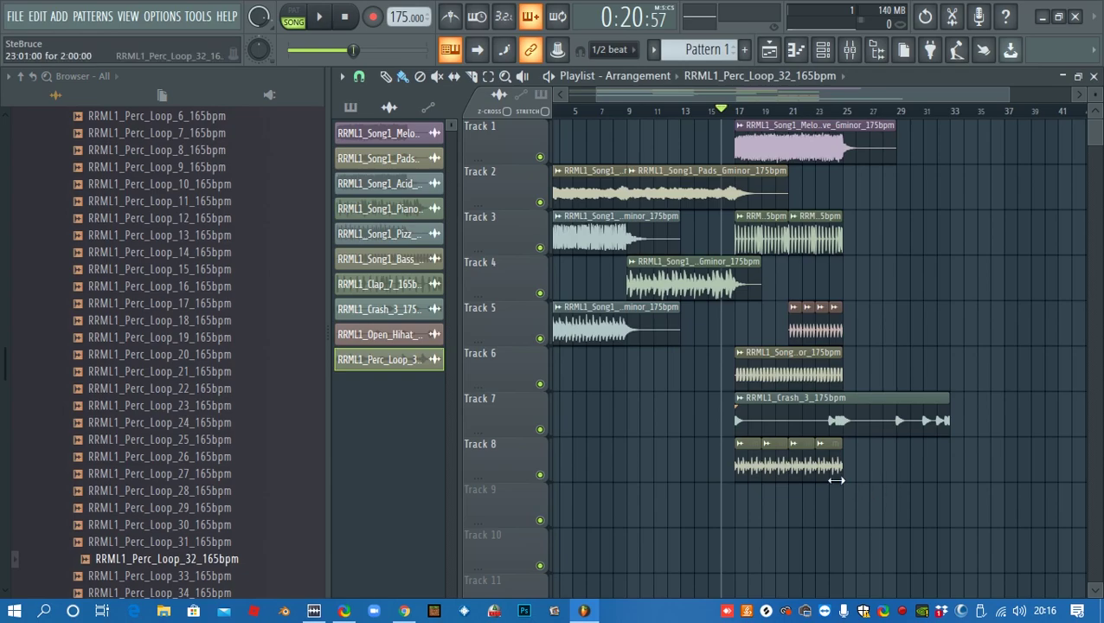
scroll(833, 474, up, 5)
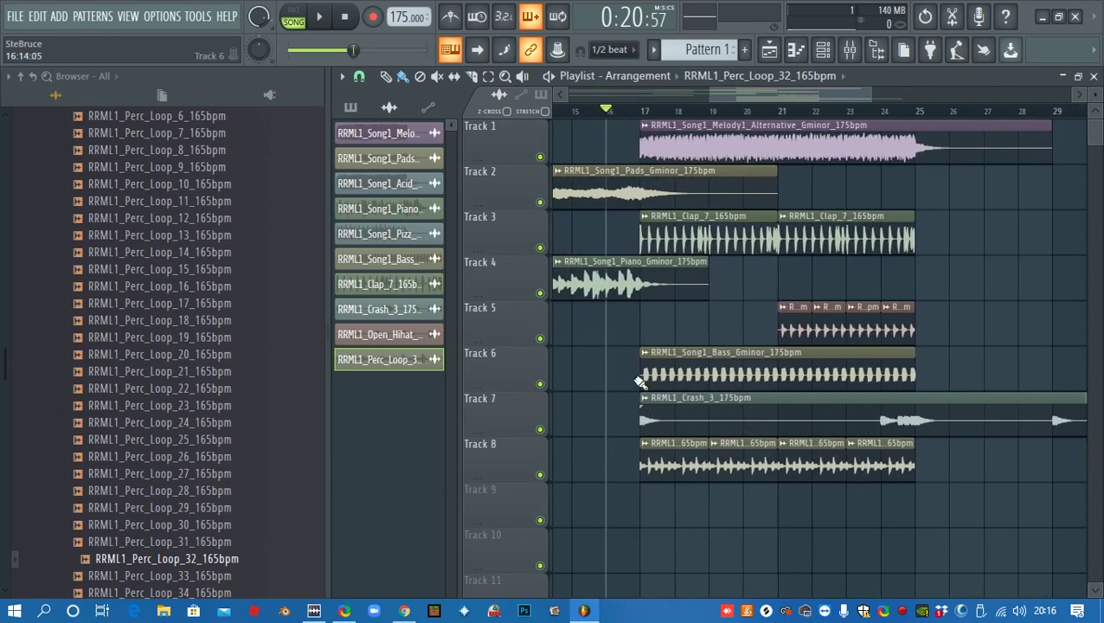
Load Fruity parametric EQ 2 into insert 5 slot 1 and high-pass band 1 at ~209 Hz
double_click(698, 459)
click(777, 199)
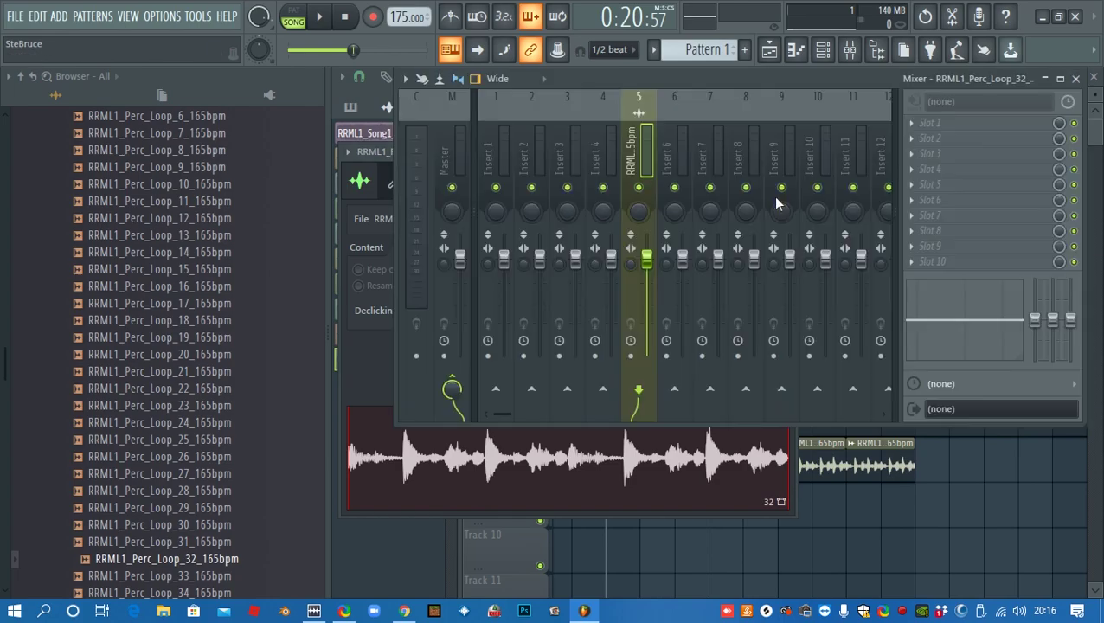
click(909, 126)
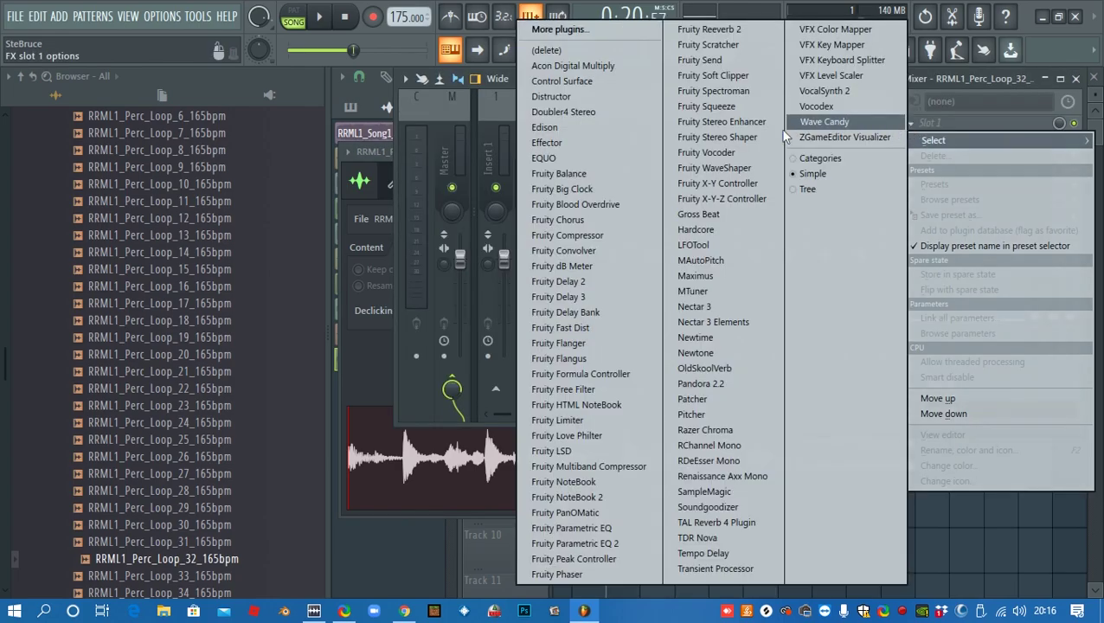
click(597, 543)
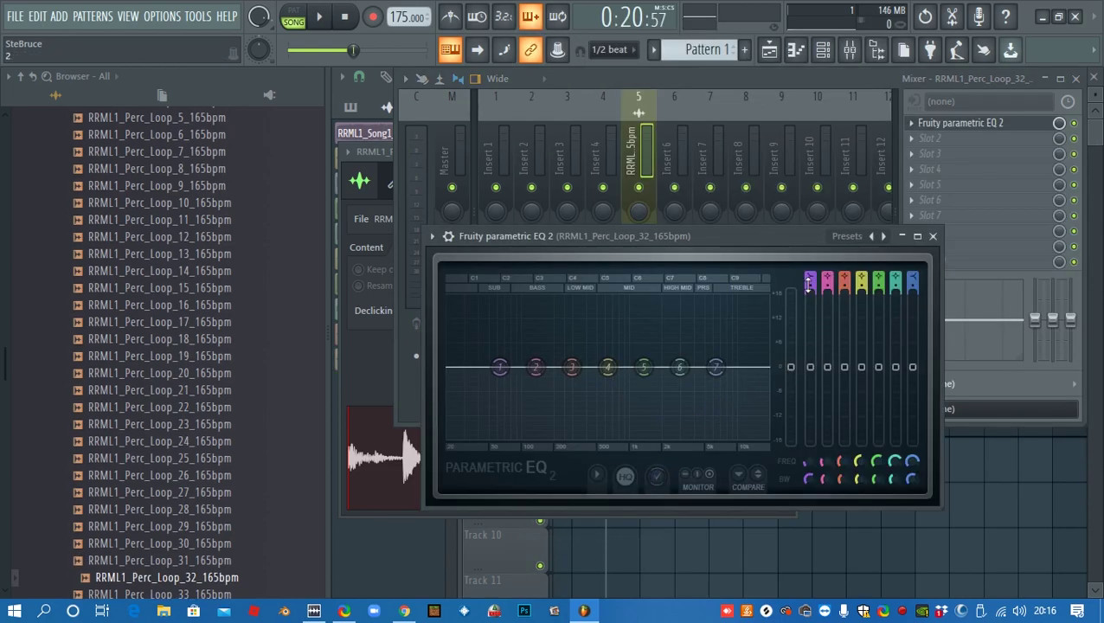
scroll(810, 277, up, 2)
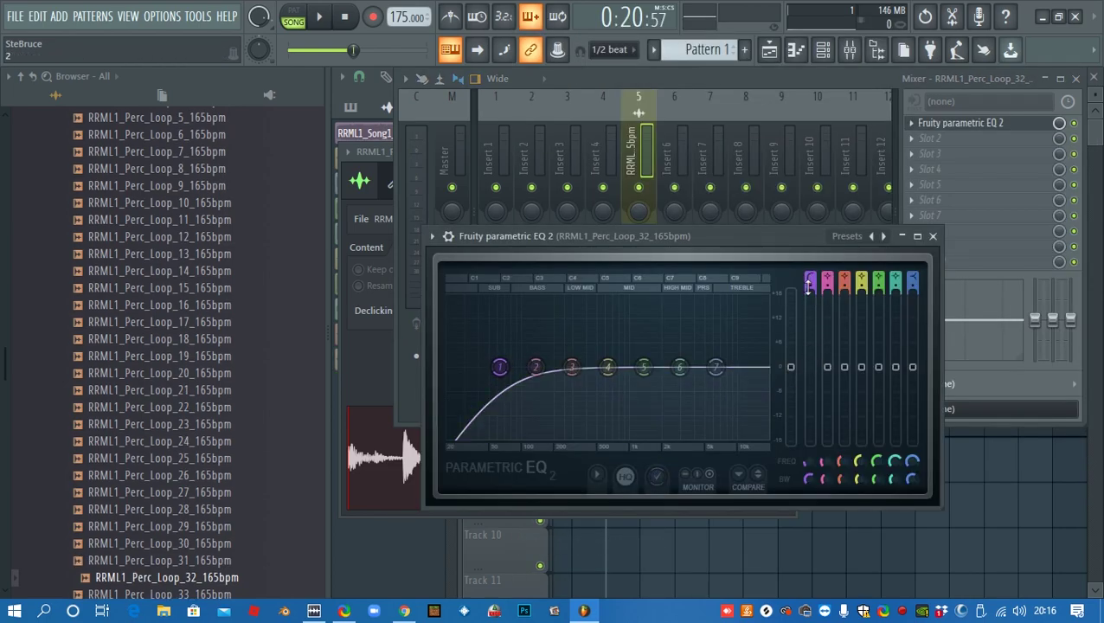
drag(500, 367, 555, 367)
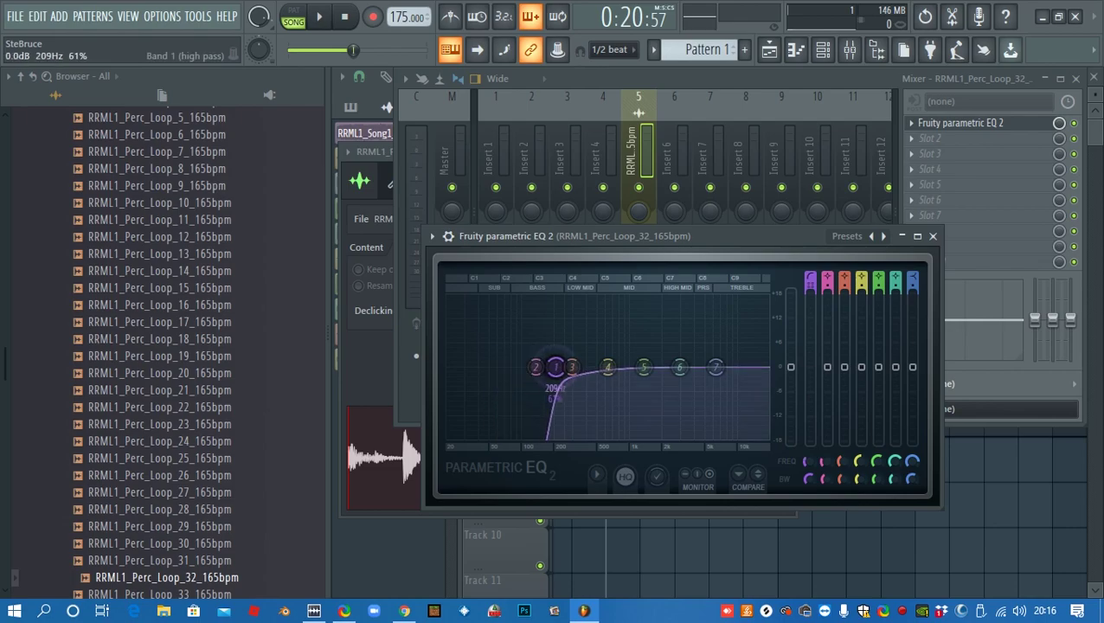
Bring the Playlist forward and inspect the Perc_Loop_32 channel settings
click(991, 520)
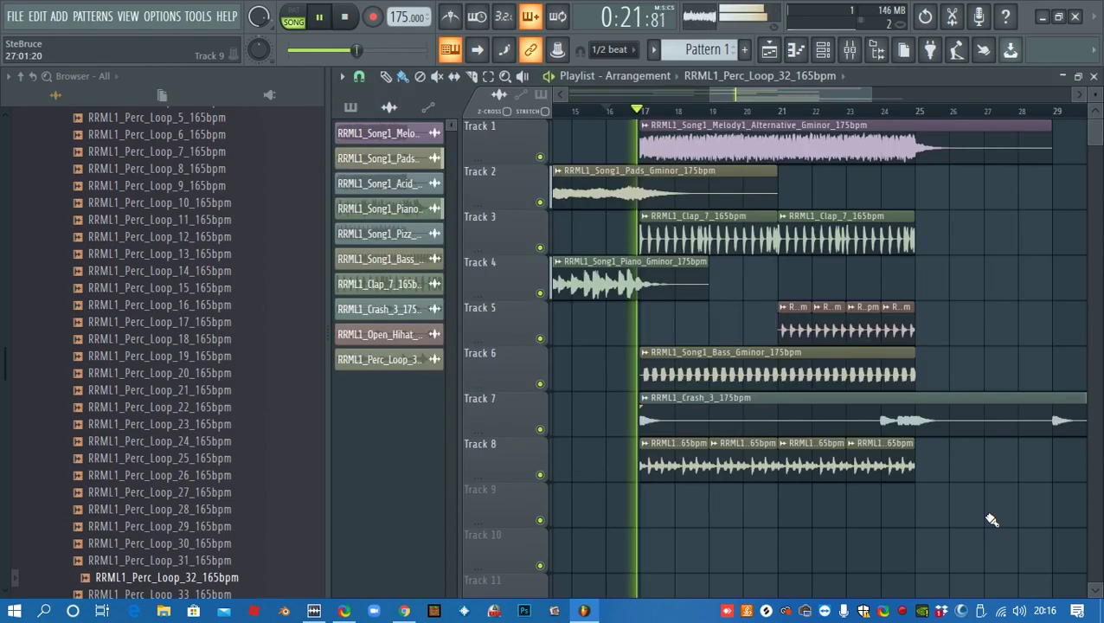
double_click(666, 467)
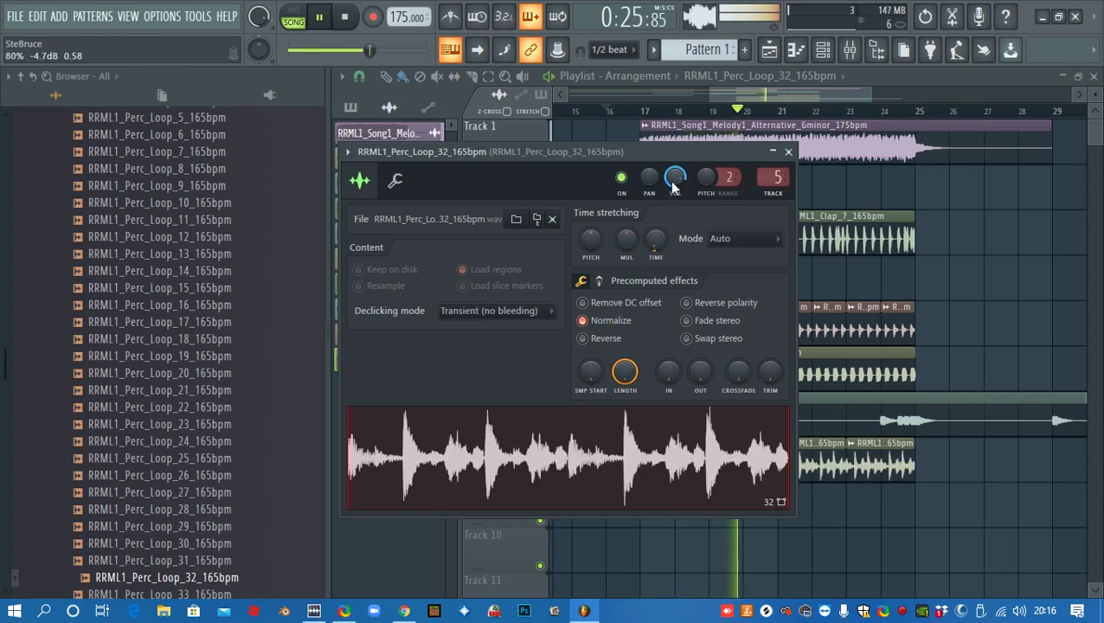
key(Escape)
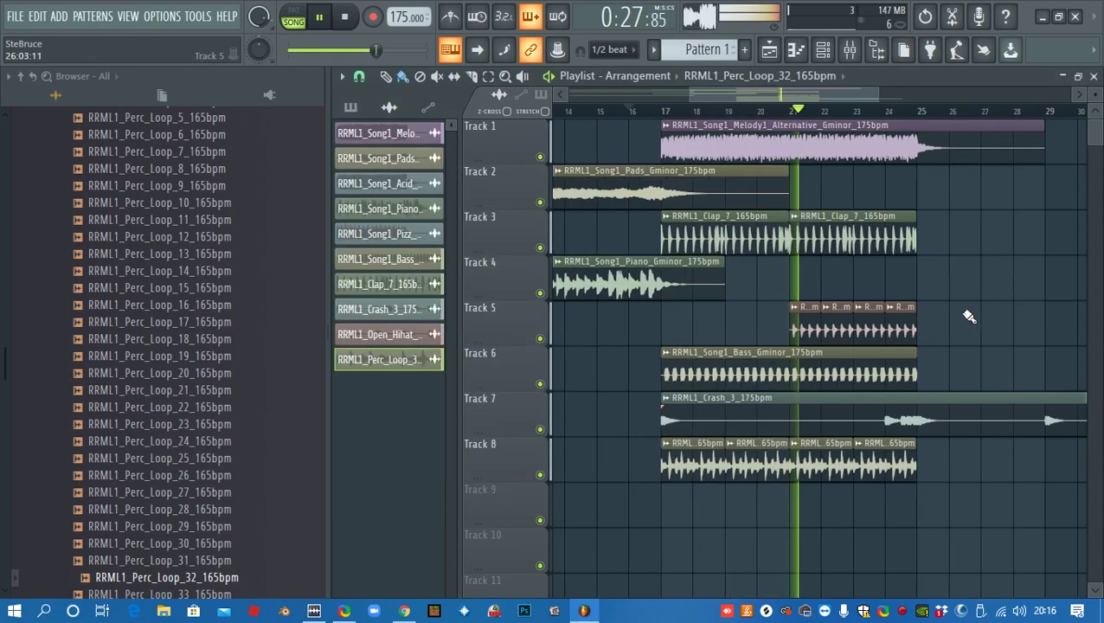
scroll(971, 317, down, 2)
Inspect the Open_Hihat_2 channel settings, then stop playback
double_click(891, 330)
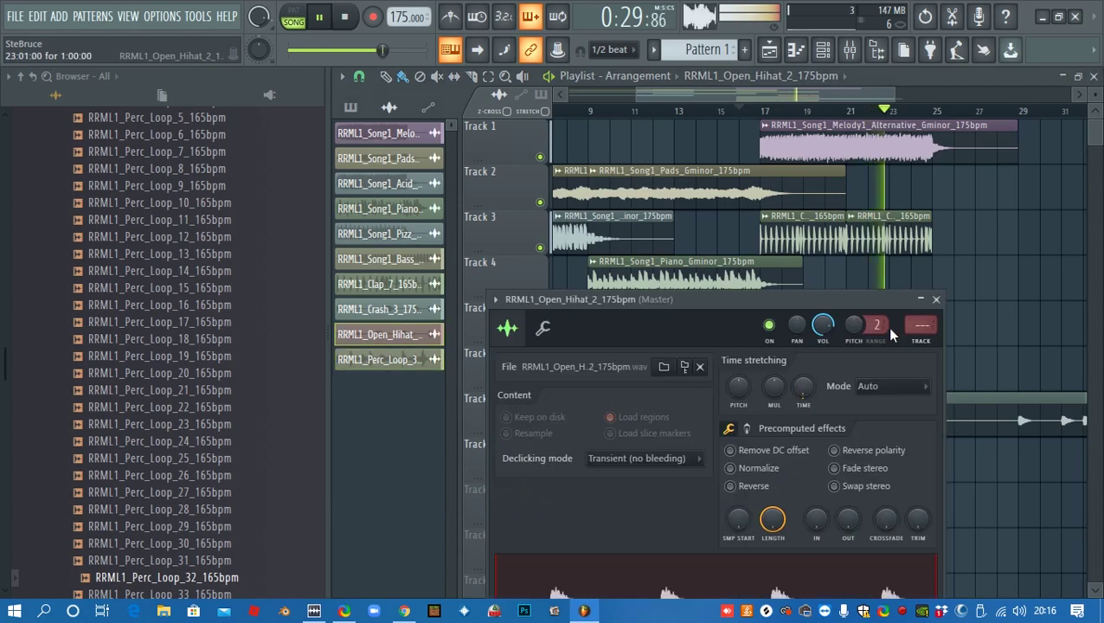
key(Escape)
key(space)
scroll(233, 368, up, 7)
Place RRML1_Snare_Build_6_175bpm from the Snares folder on Track 9, bars 21 to 25
click(170, 343)
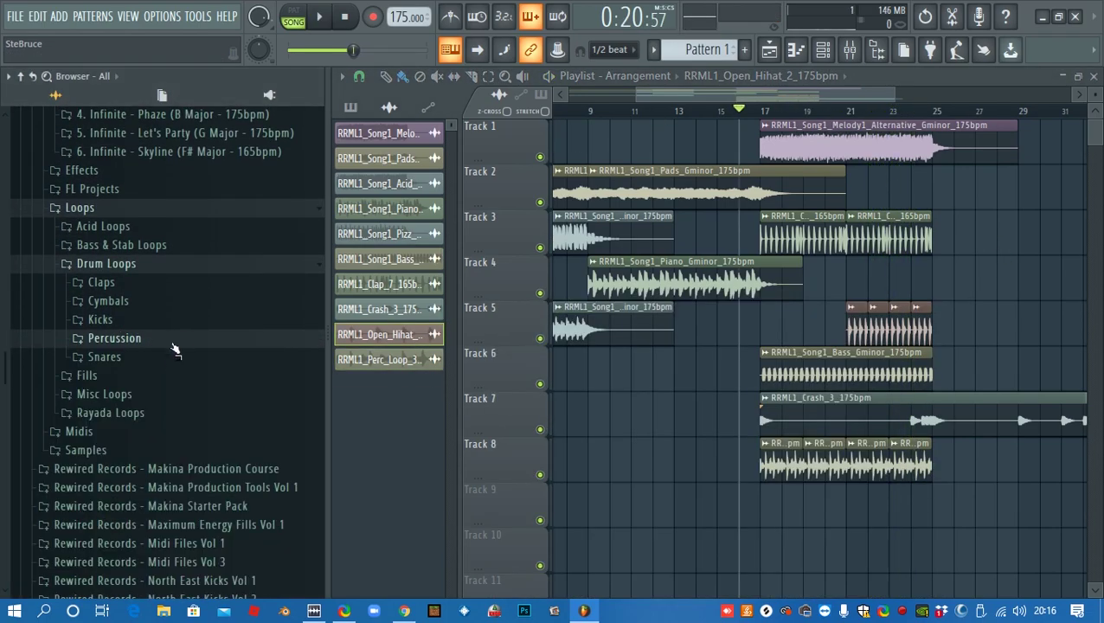
click(103, 356)
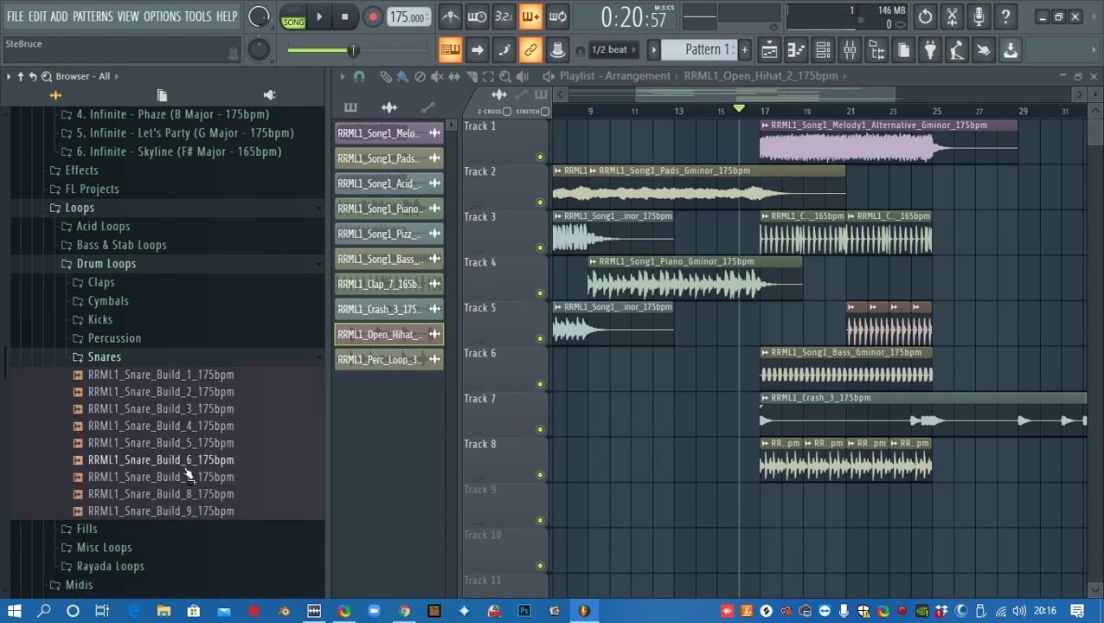
drag(214, 461, 900, 519)
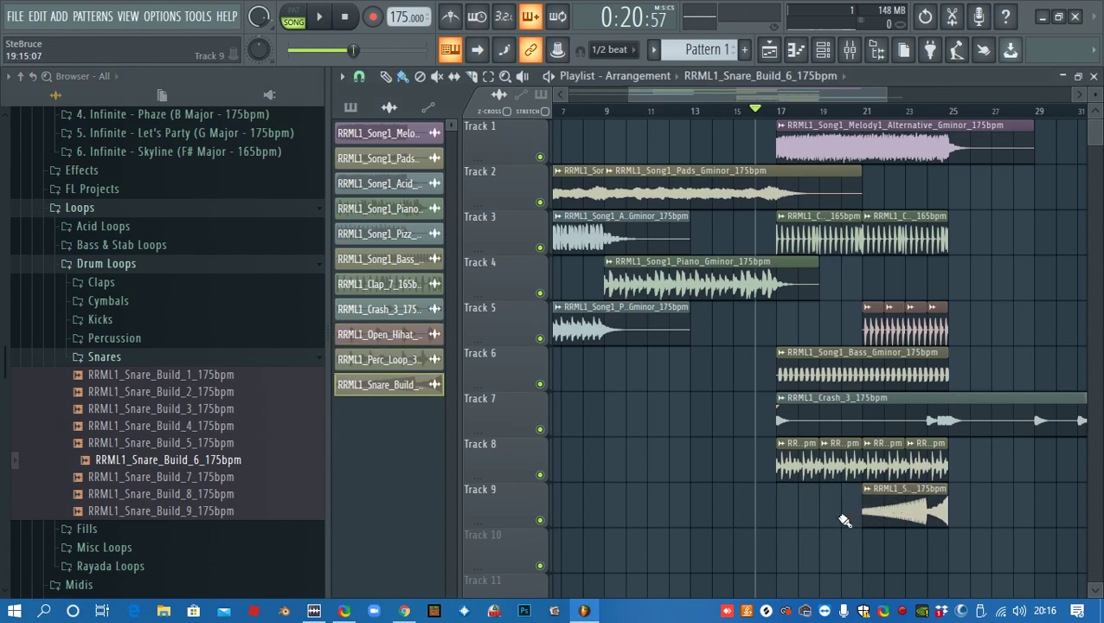
click(148, 366)
Audition Fill_6, Fill_8 and Fill_9, placing RRML1_Fill_9_165bpm on Track 4 at bar 24
click(96, 375)
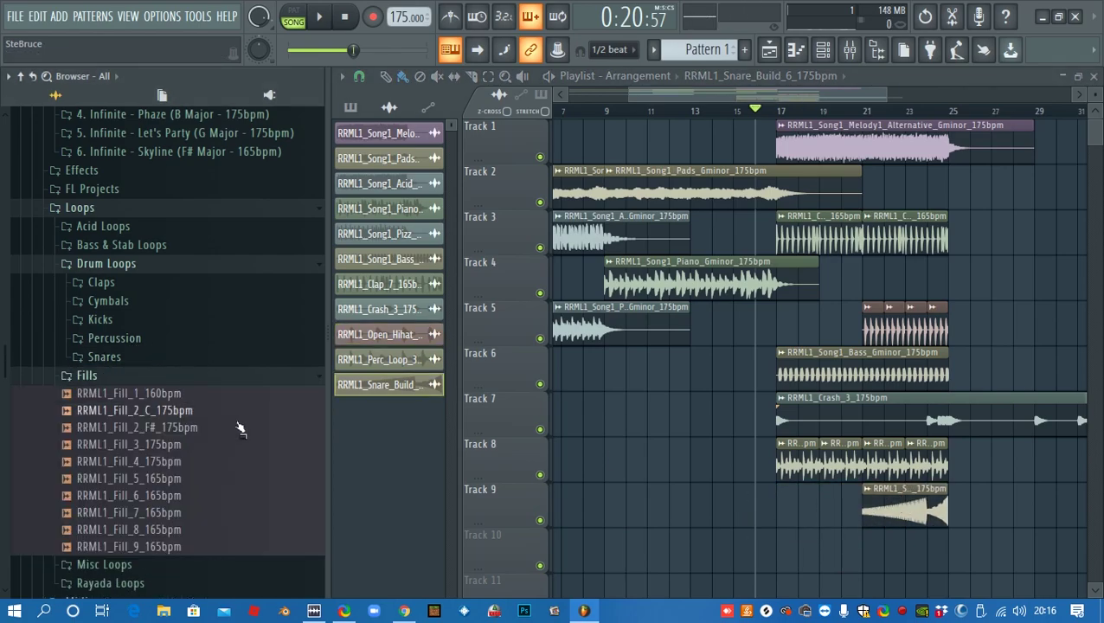
click(194, 493)
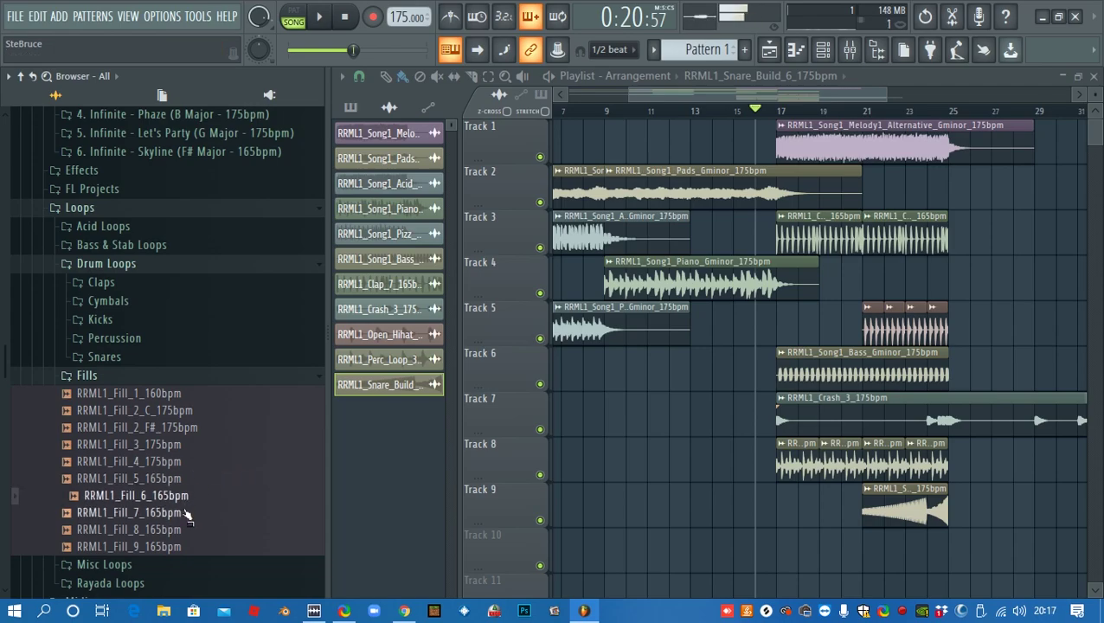
click(181, 531)
click(179, 543)
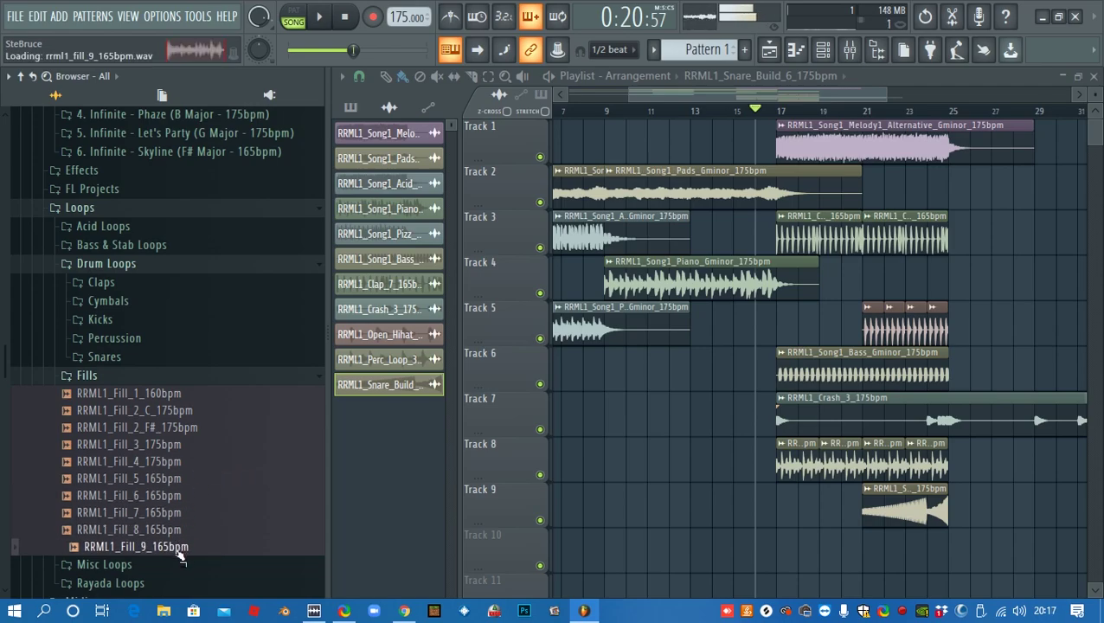
drag(180, 558, 952, 286)
Delete the last clip on Track 5
scroll(1003, 313, up, 5)
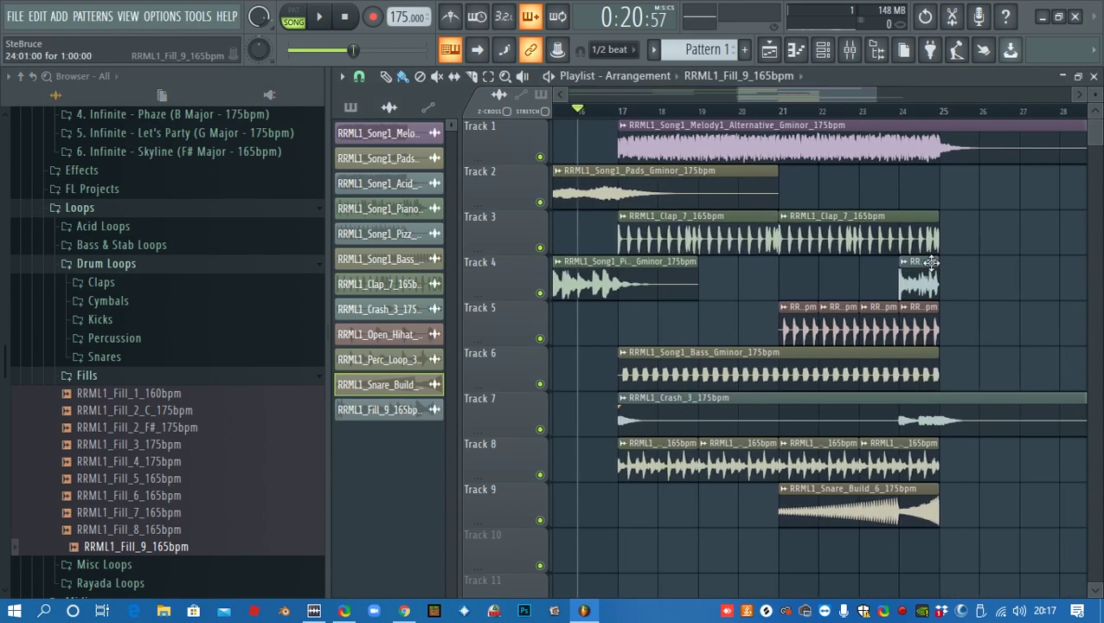
scroll(949, 268, right, 2)
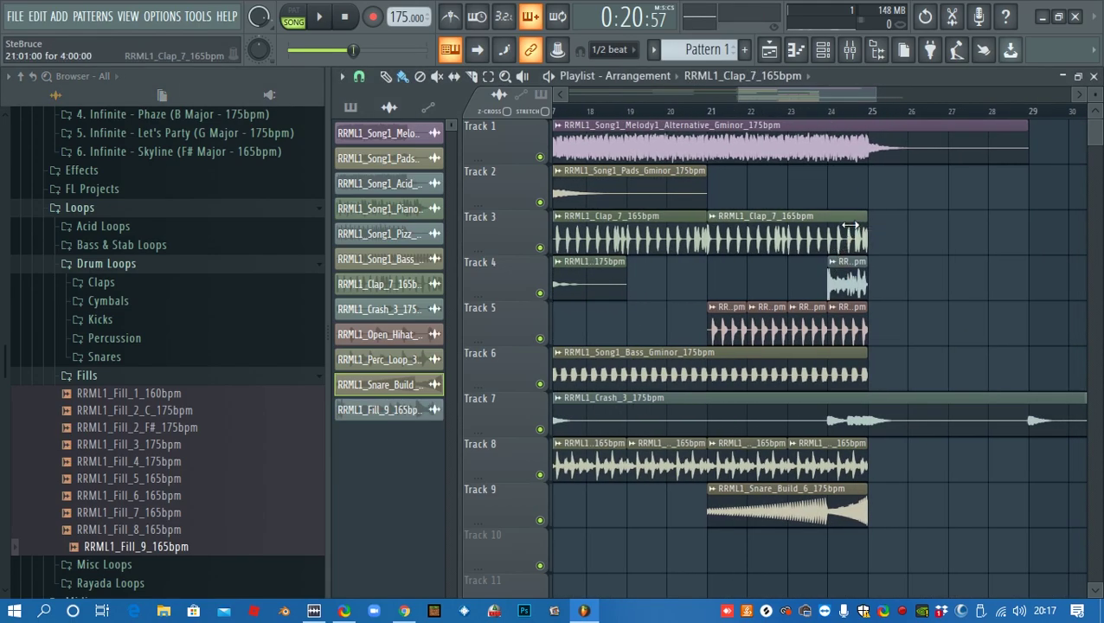
right_click(855, 323)
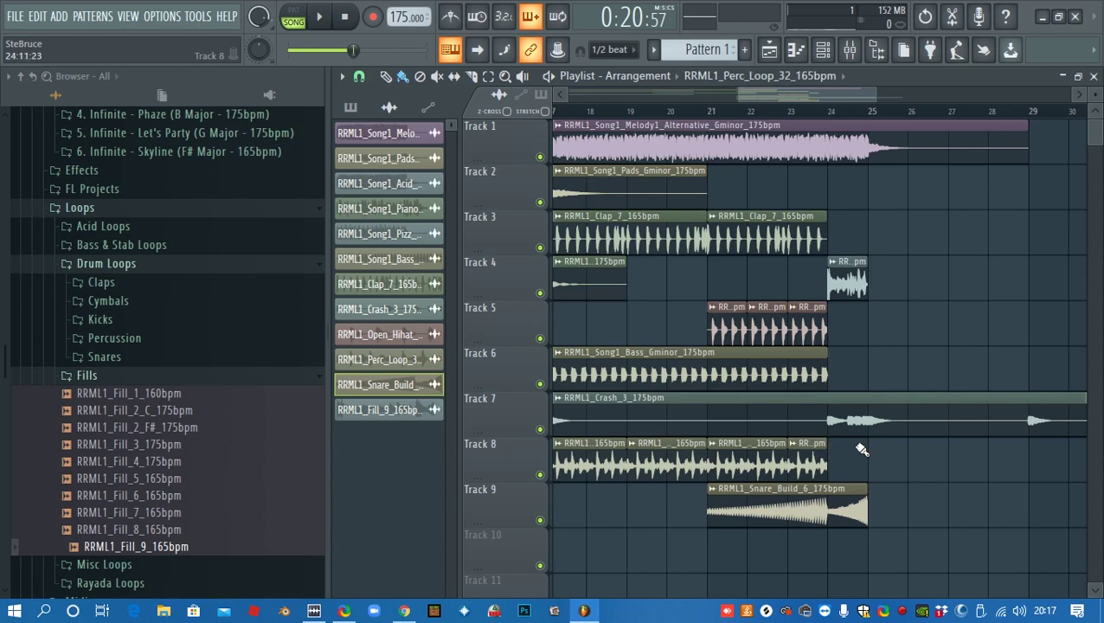
Audition RRML1_Siren1_175bpm from the Misc Loops folder
click(107, 376)
click(128, 395)
click(128, 395)
click(129, 394)
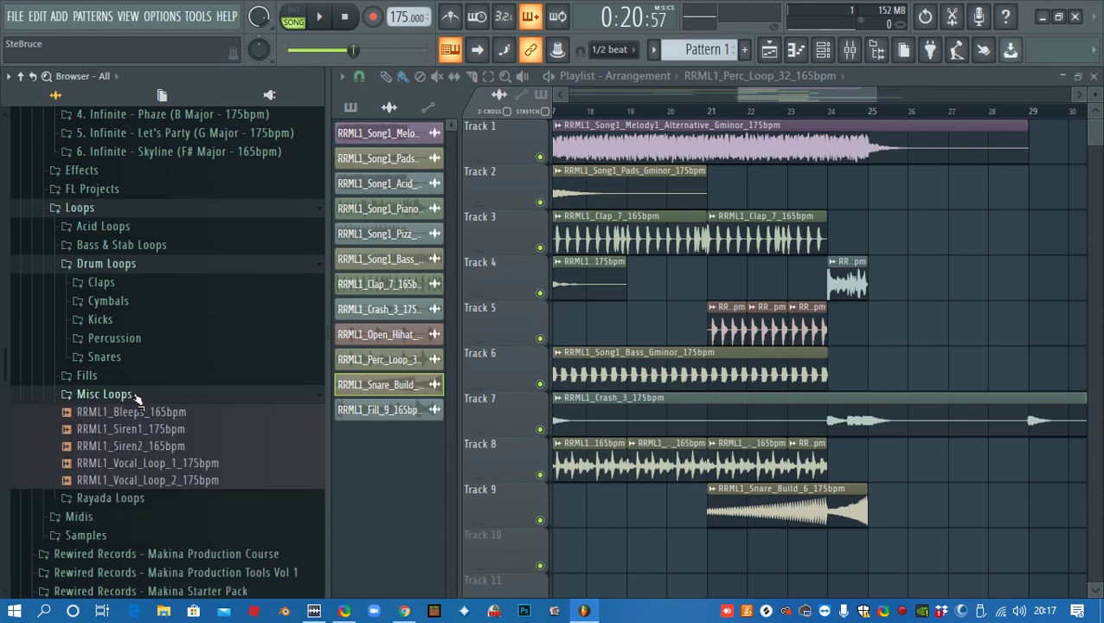
click(172, 435)
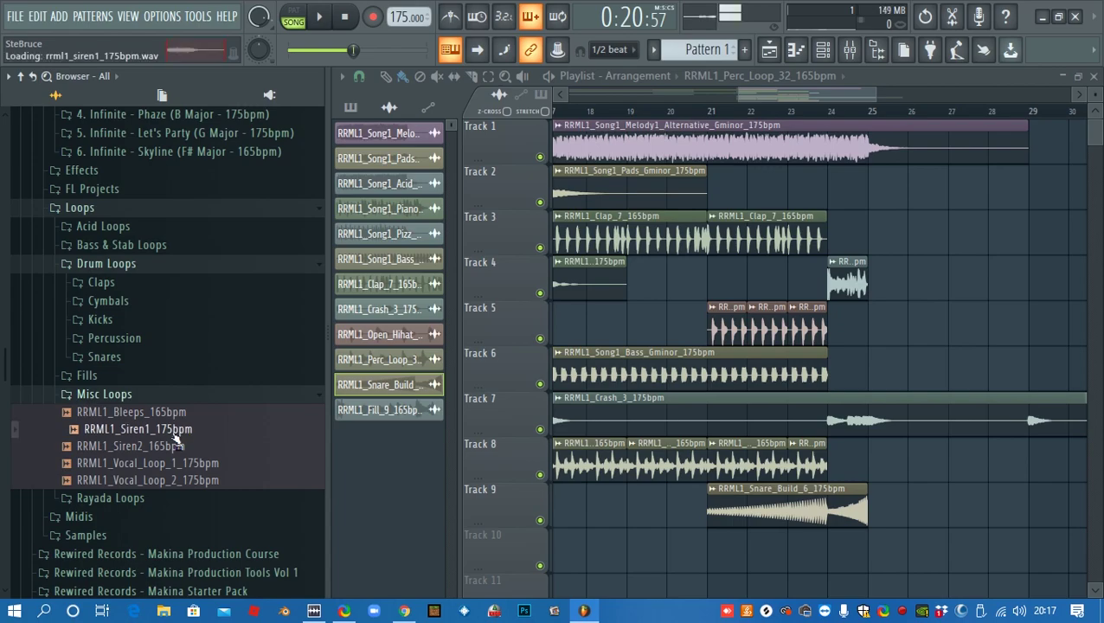
click(130, 398)
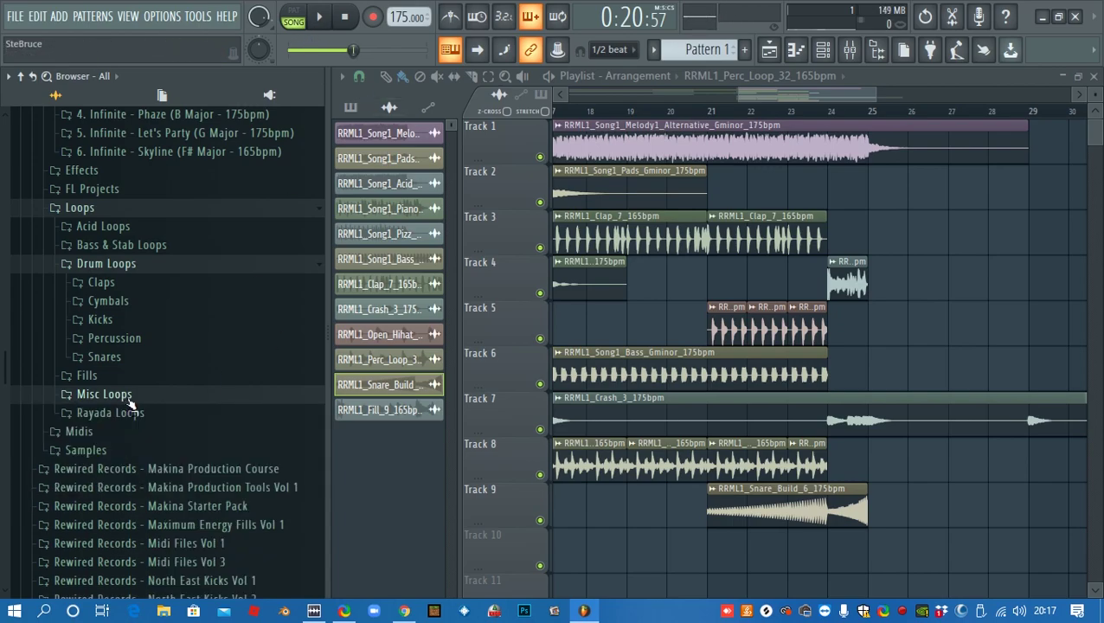
Audition the Rayada_13, Rayada_15 and Rayada_7_F# loops
click(159, 414)
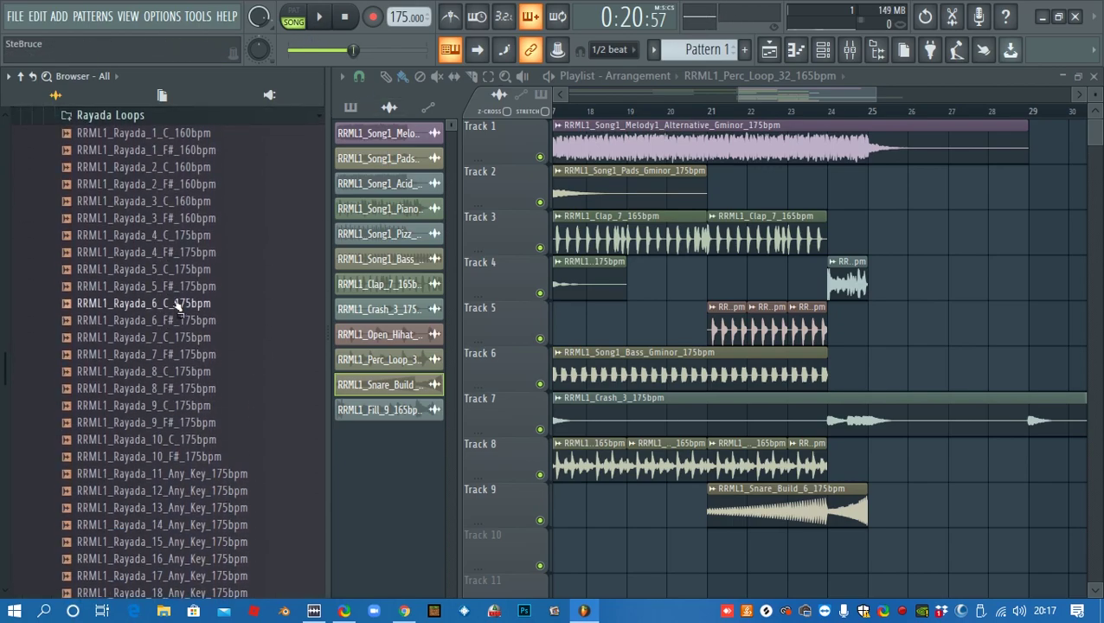
click(212, 508)
click(221, 542)
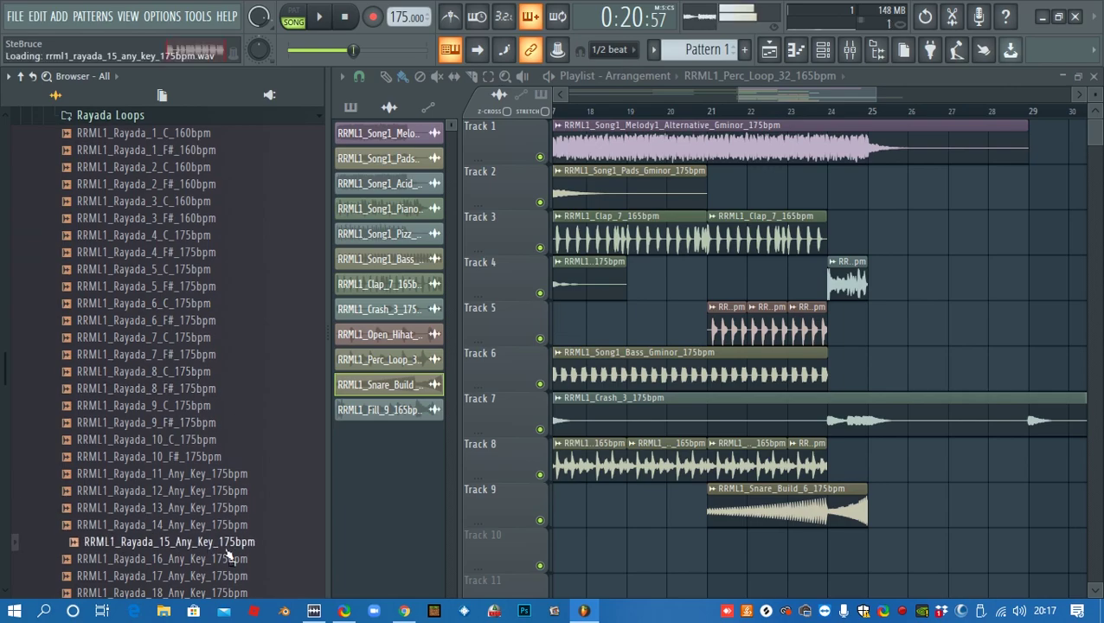
click(199, 355)
scroll(171, 388, up, 5)
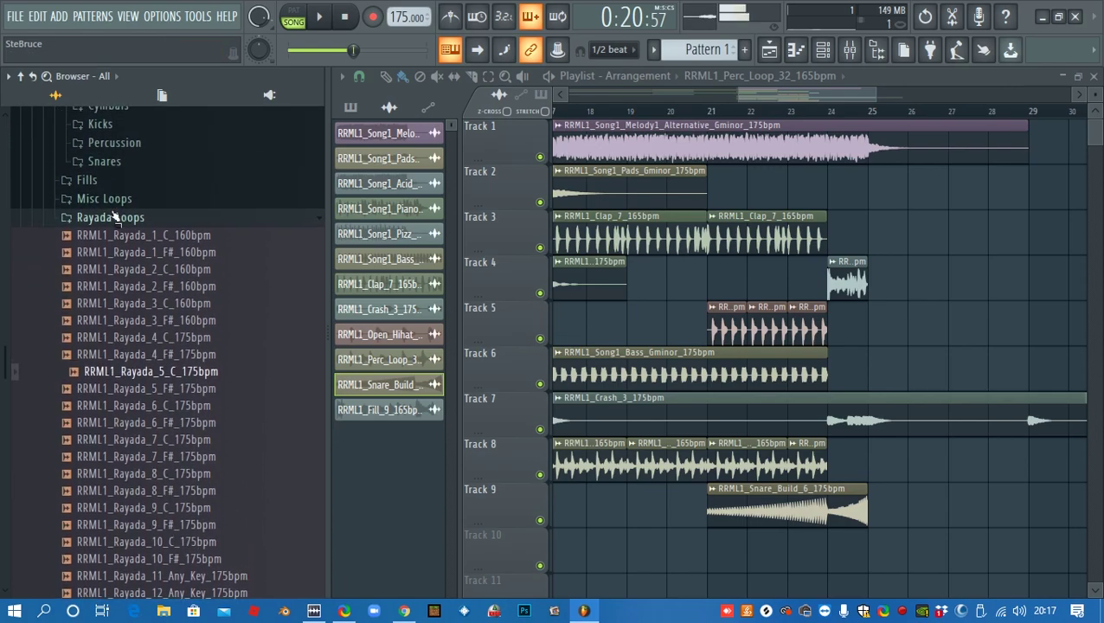
Collapse Rayada Loops and Drum Loops, then expand the Effects folder
click(120, 217)
scroll(130, 277, up, 5)
scroll(121, 299, up, 1)
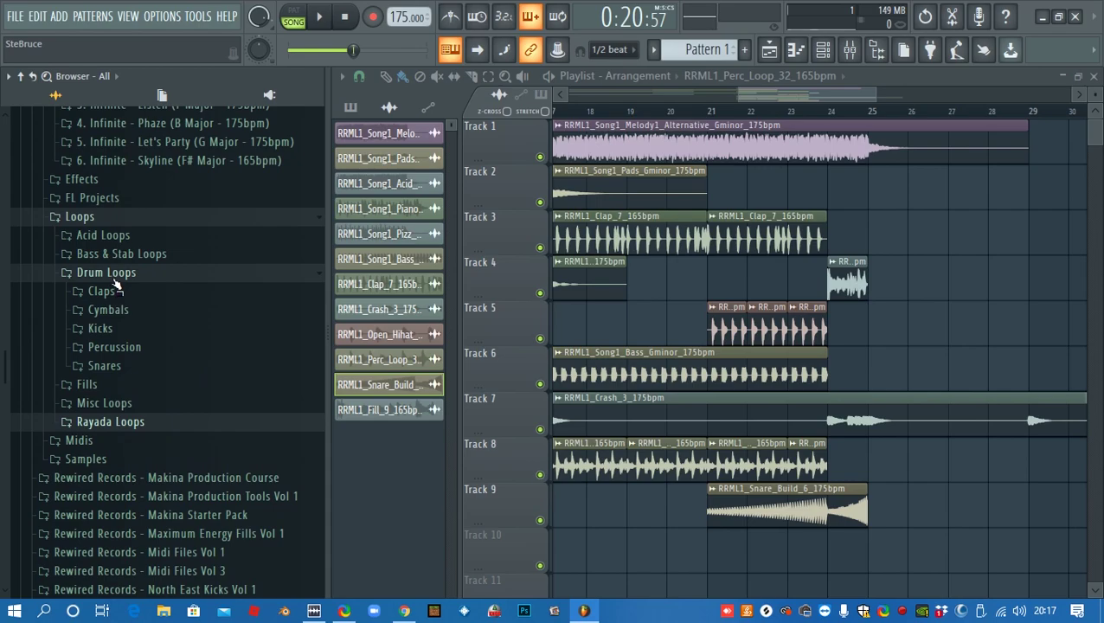
click(114, 279)
scroll(167, 416, up, 7)
click(128, 490)
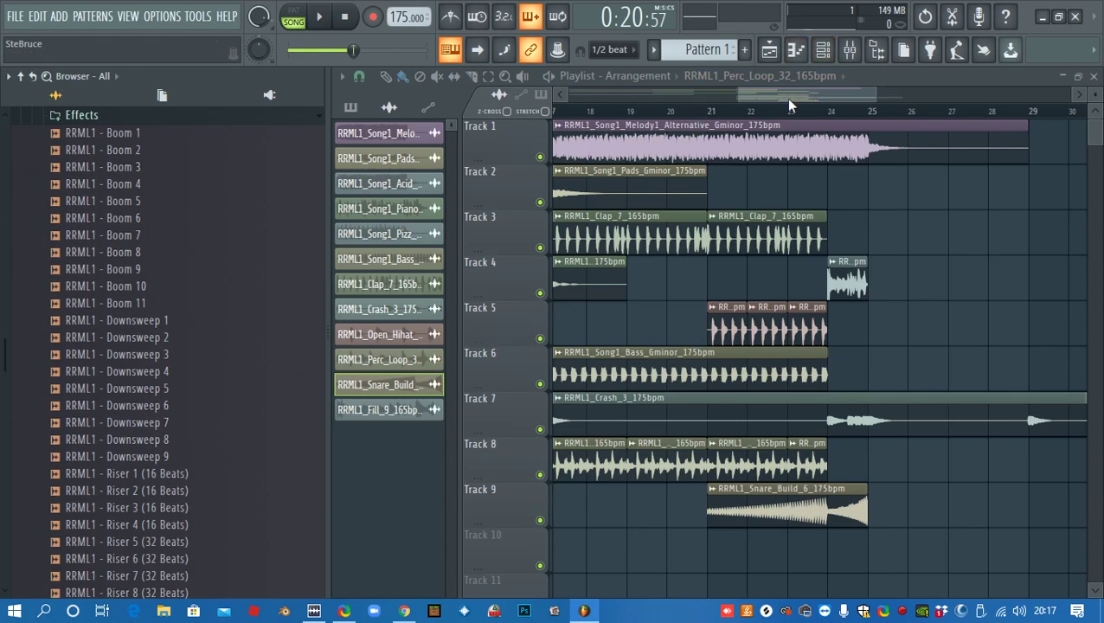
Audition Riser 4 (16 Beats) and place it on Track 10 at bar 21
scroll(786, 99, down, 3)
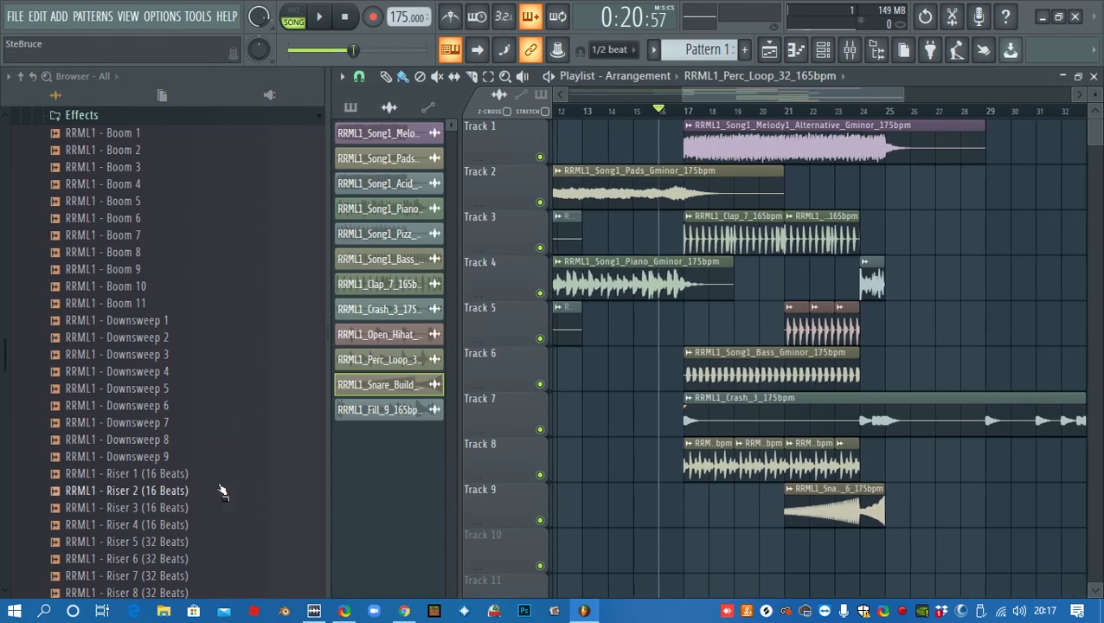
scroll(212, 467, down, 5)
click(166, 428)
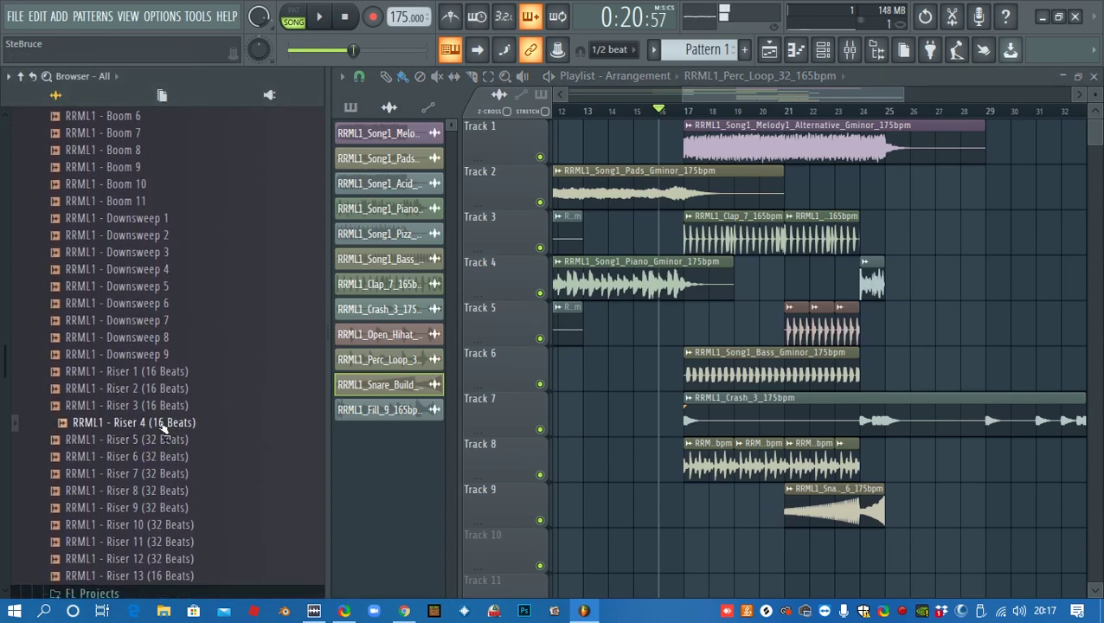
drag(162, 431, 801, 545)
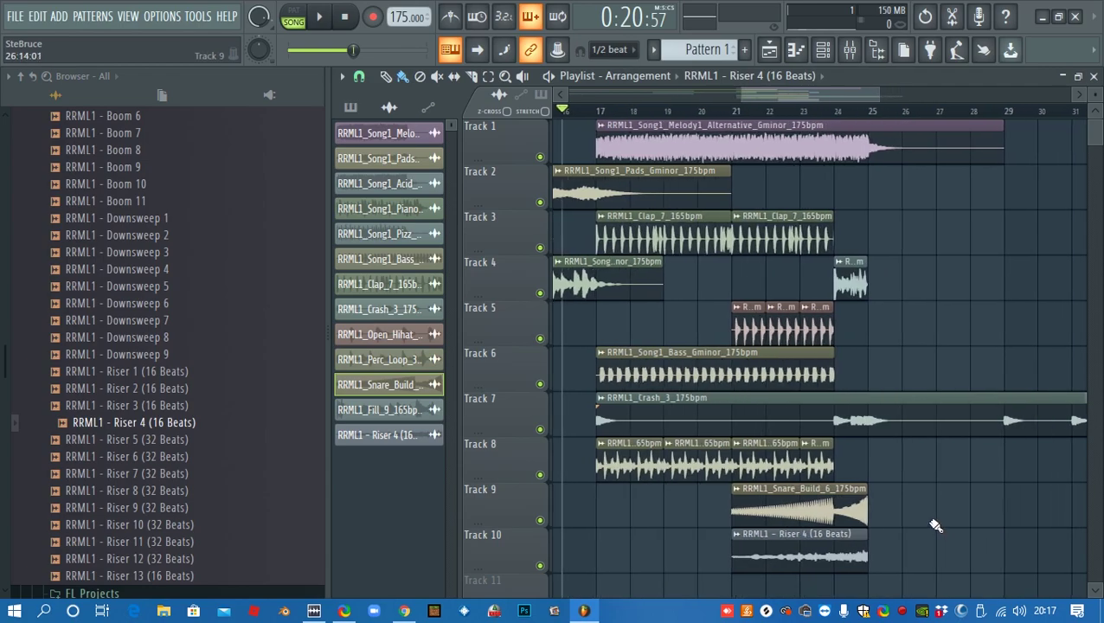
scroll(936, 523, down, 2)
scroll(805, 480, up, 3)
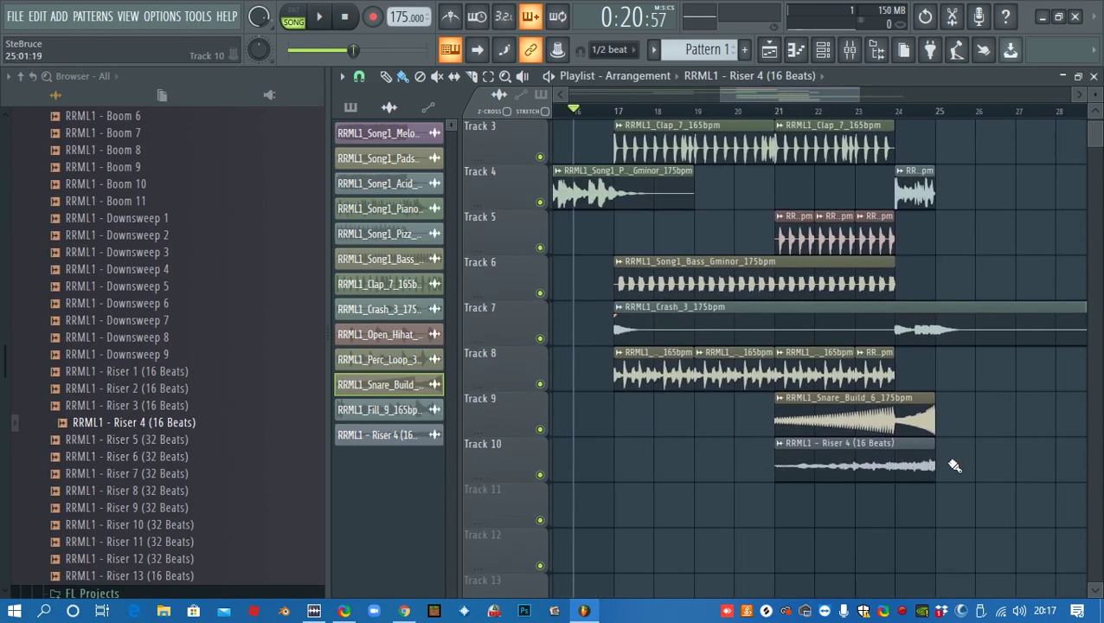
Swap the Track 10 riser for Riser 9 (32 Beats) starting at bar 17, then play it back
drag(163, 483, 762, 459)
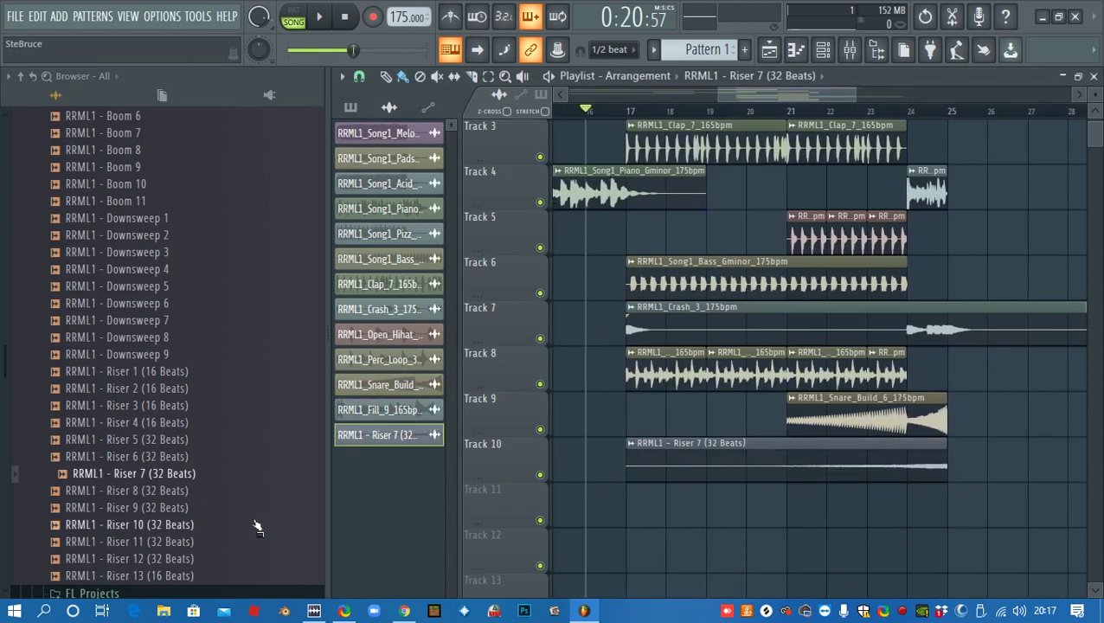
drag(176, 511, 686, 471)
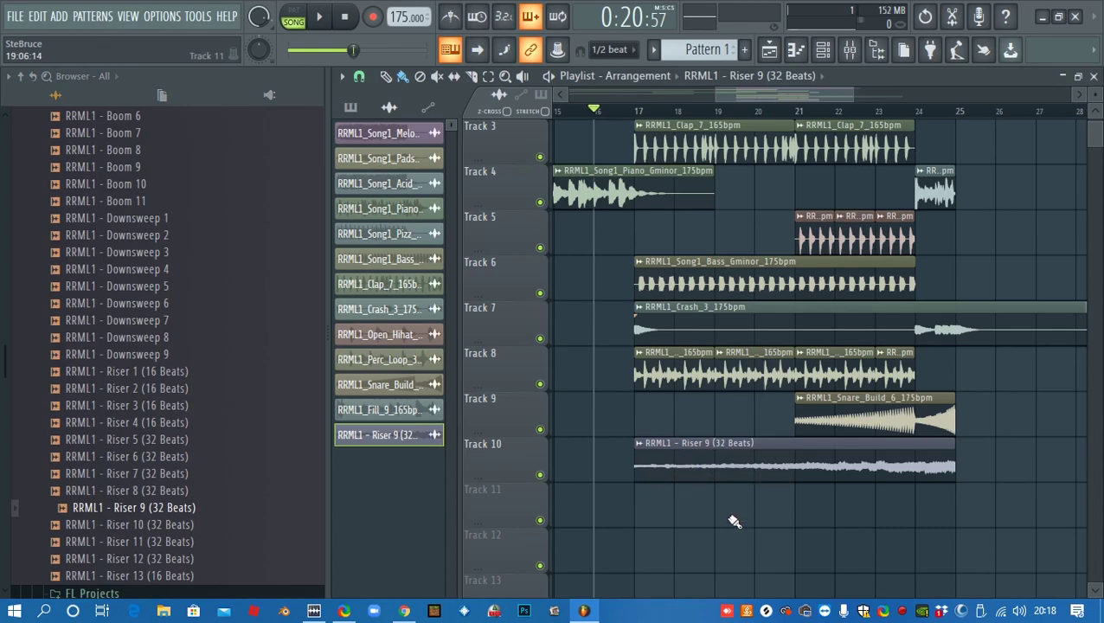
key(space)
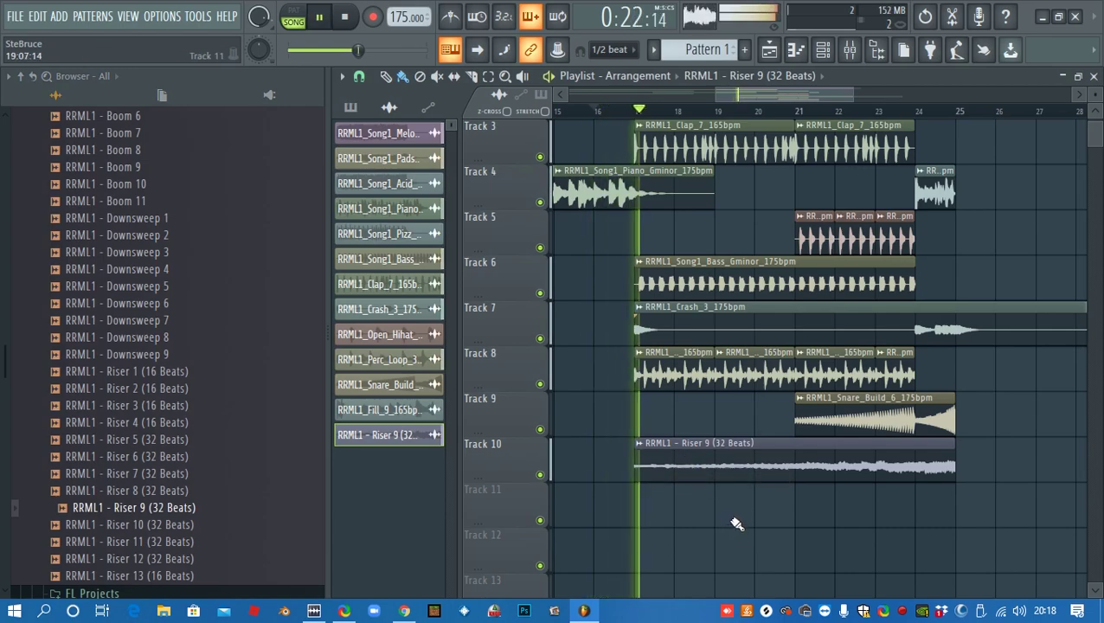
ctrl+scroll(736, 524, down, 2)
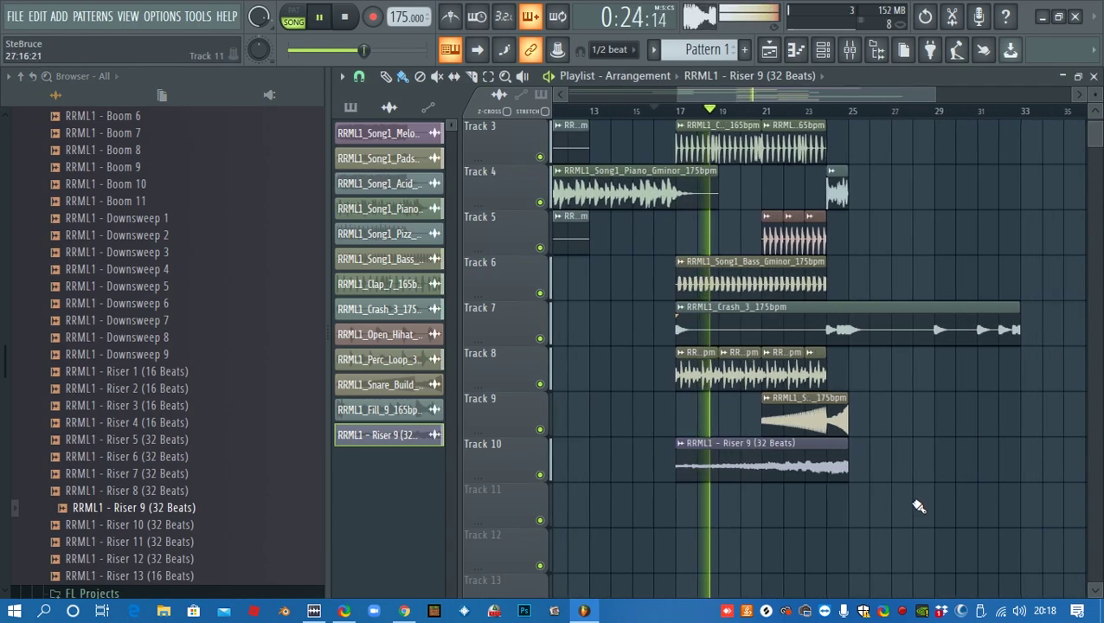
scroll(927, 506, up, 2)
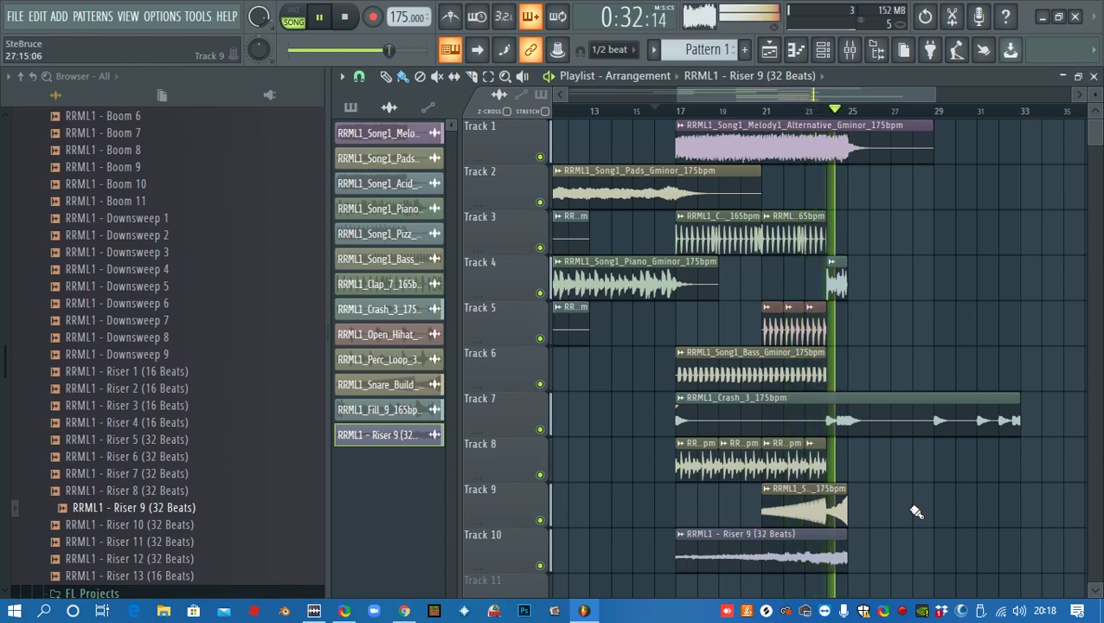
key(space)
Place Downsweep 6 on Track 7 and Boom 11 on Track 8 at bar 1
drag(747, 99, 578, 148)
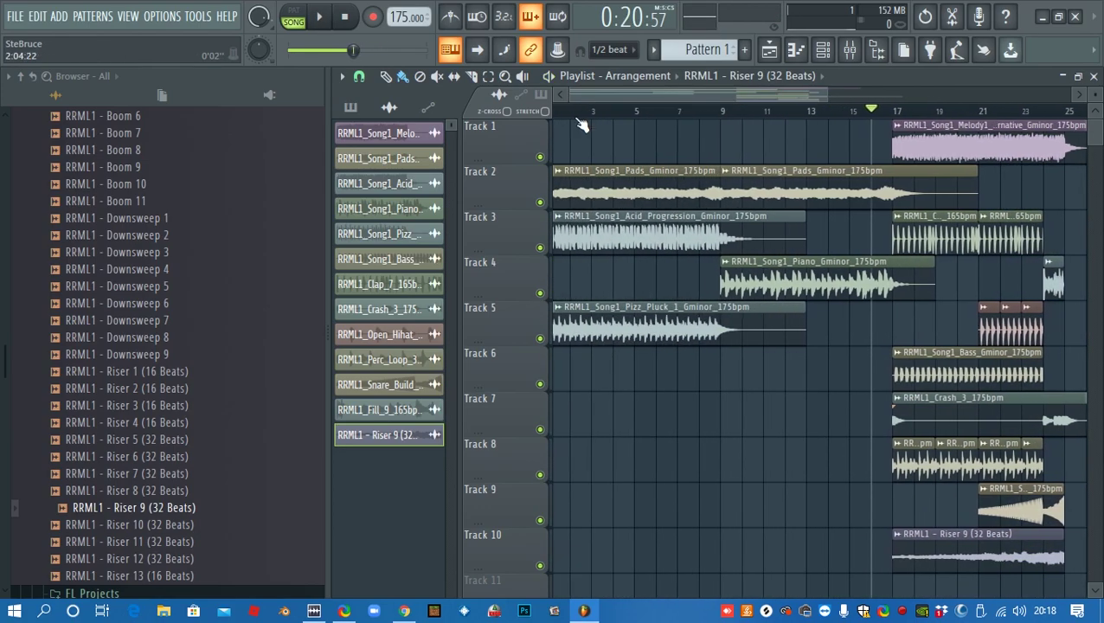
click(158, 322)
click(162, 304)
drag(182, 334, 558, 415)
click(150, 203)
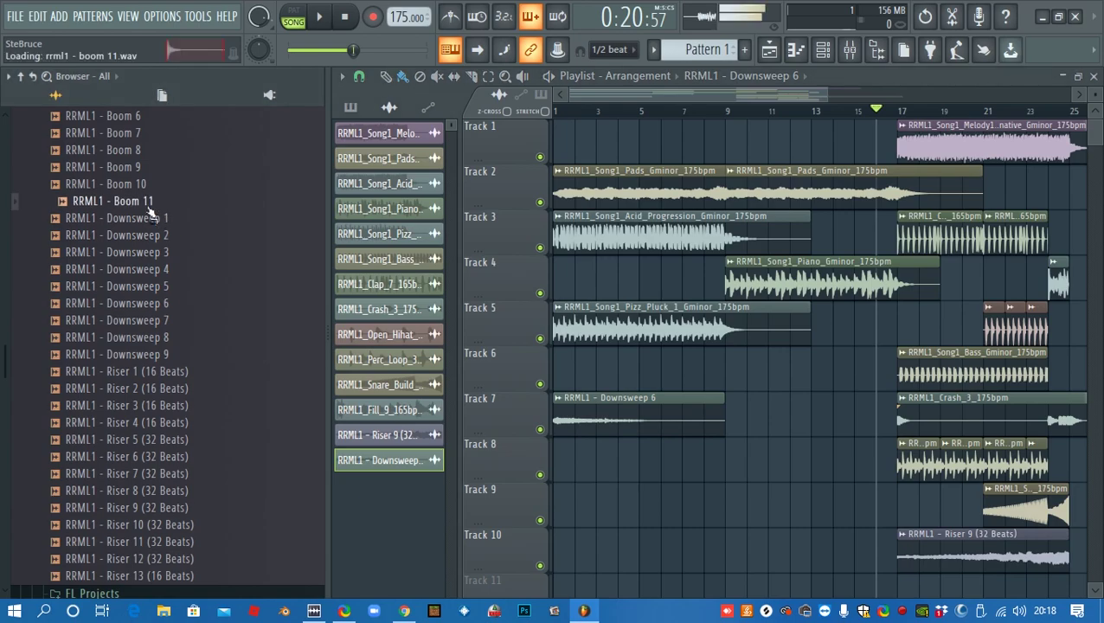
drag(147, 206, 559, 472)
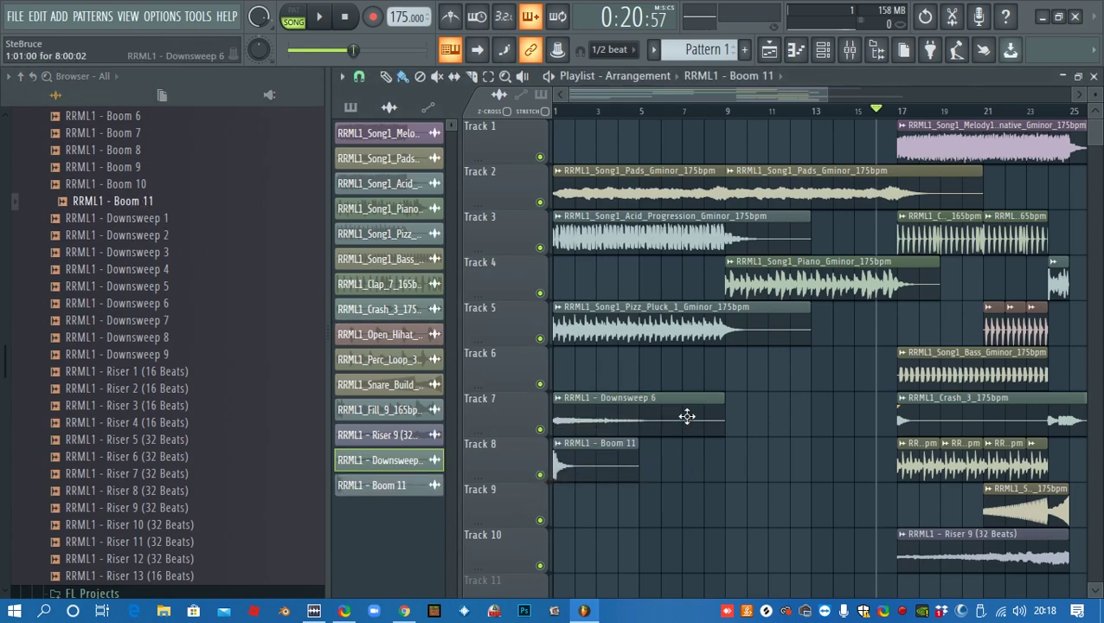
Add Boom 5 on Track 8 and Downsweep 1 on Track 7 at bar 9
scroll(160, 309, up, 3)
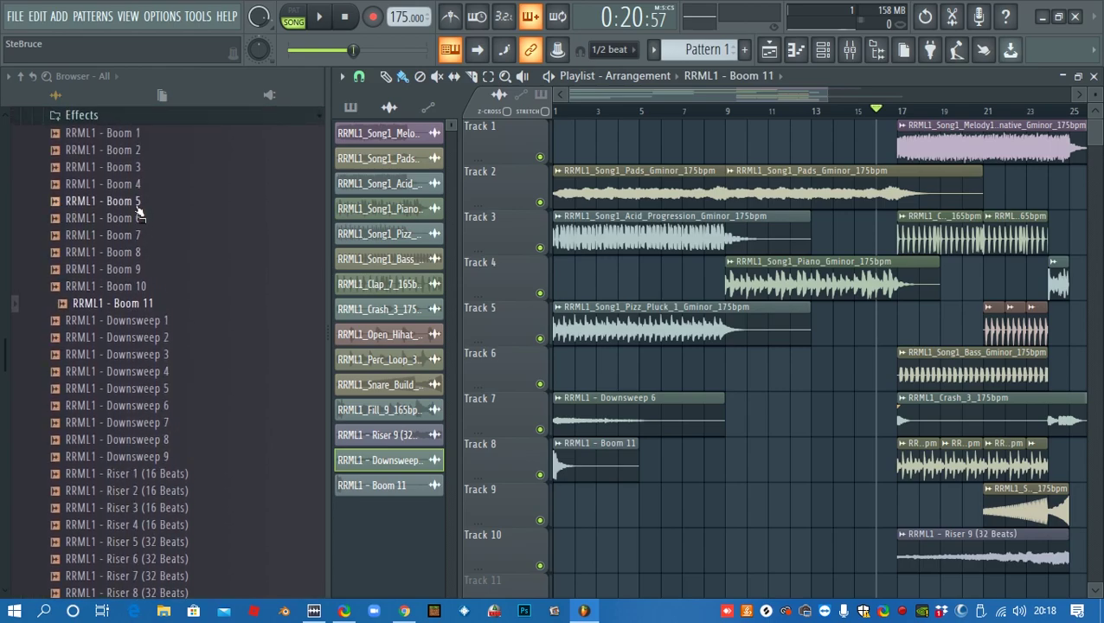
drag(138, 204, 733, 468)
click(168, 356)
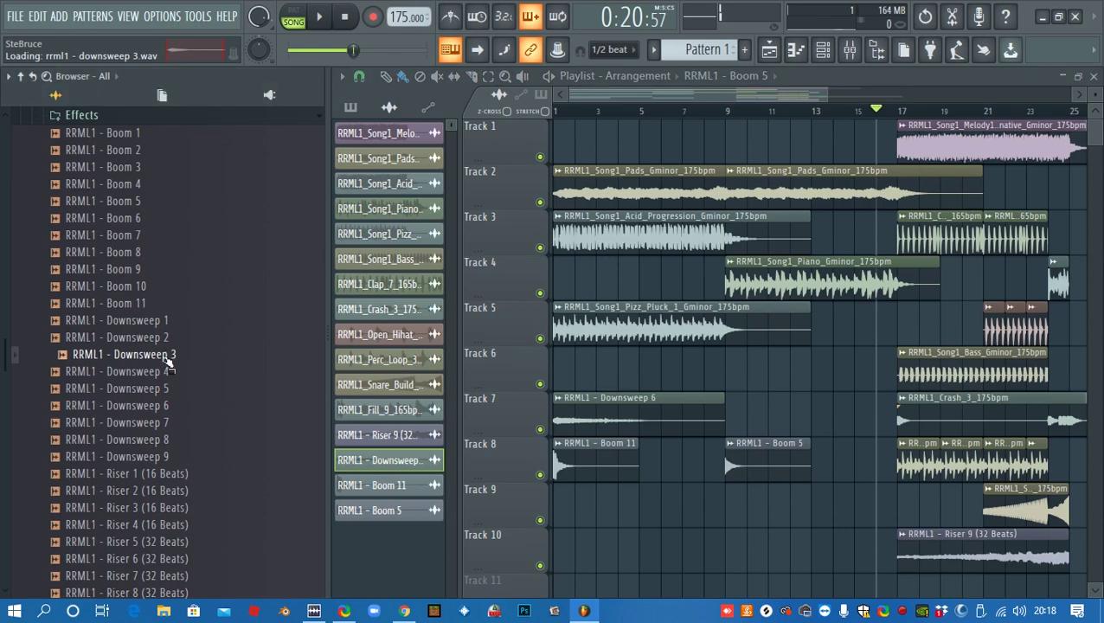
click(164, 342)
key(Up)
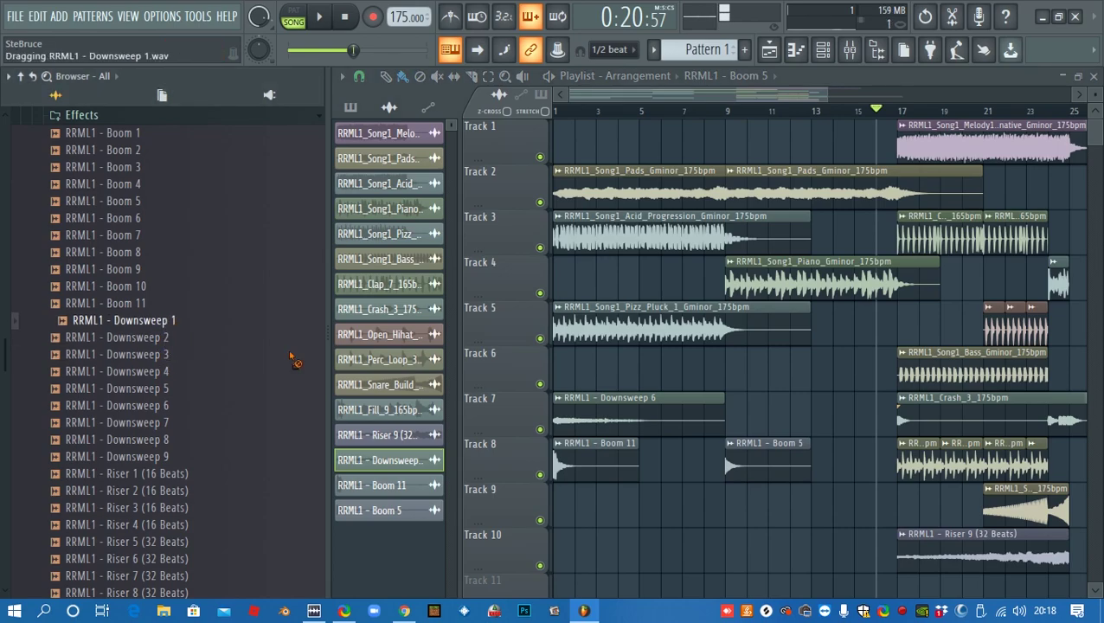
drag(416, 372, 732, 413)
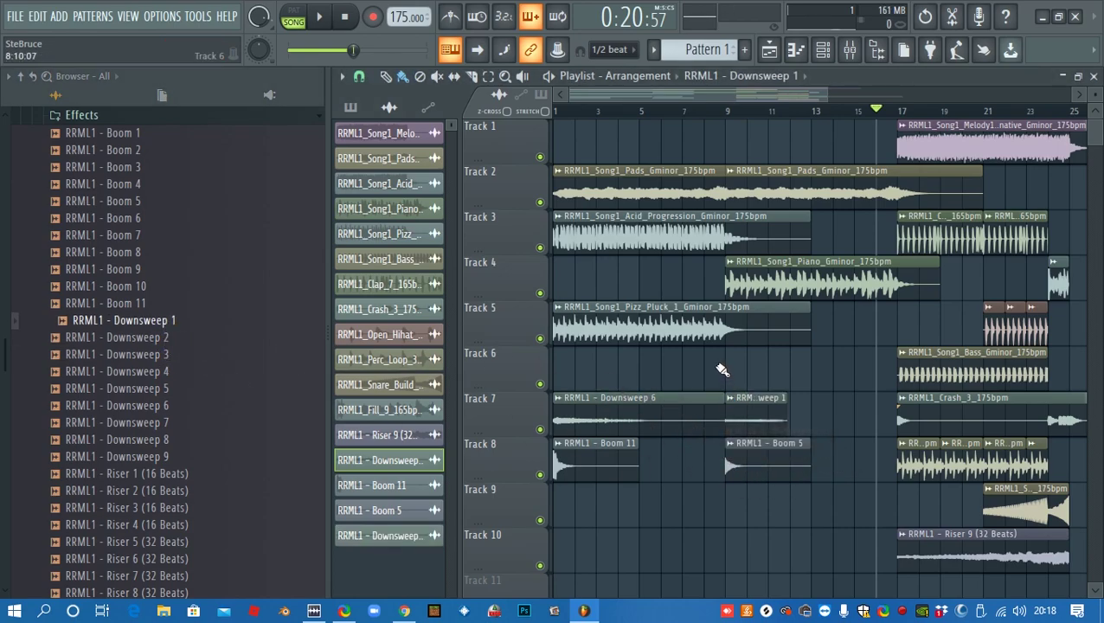
Play the song from bar 1 to hear the new intro effects
click(345, 18)
key(space)
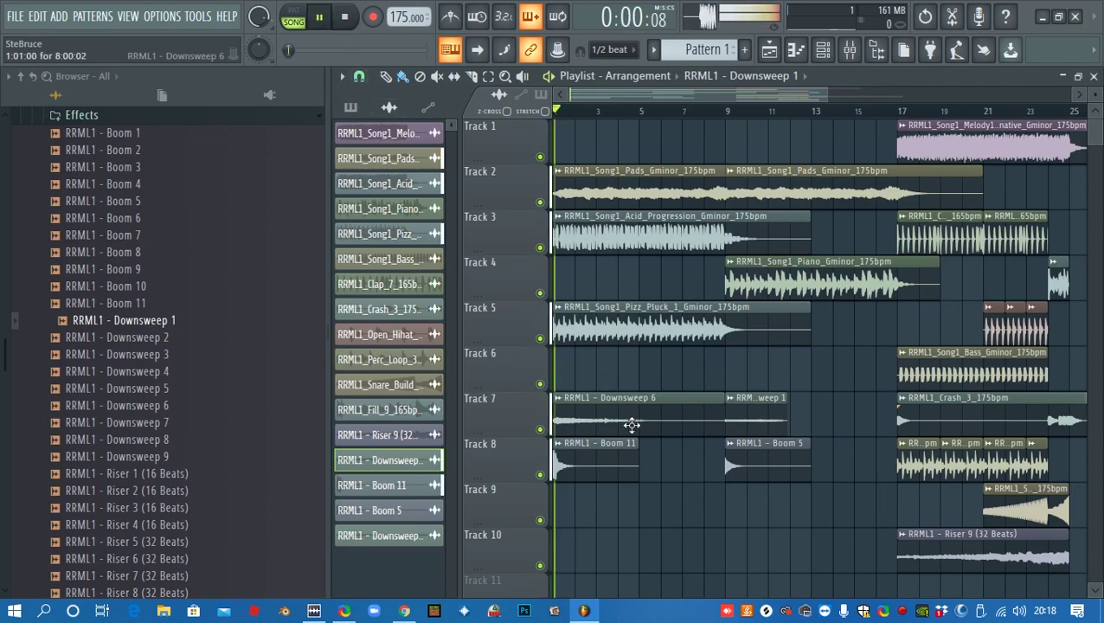
scroll(683, 522, down, 2)
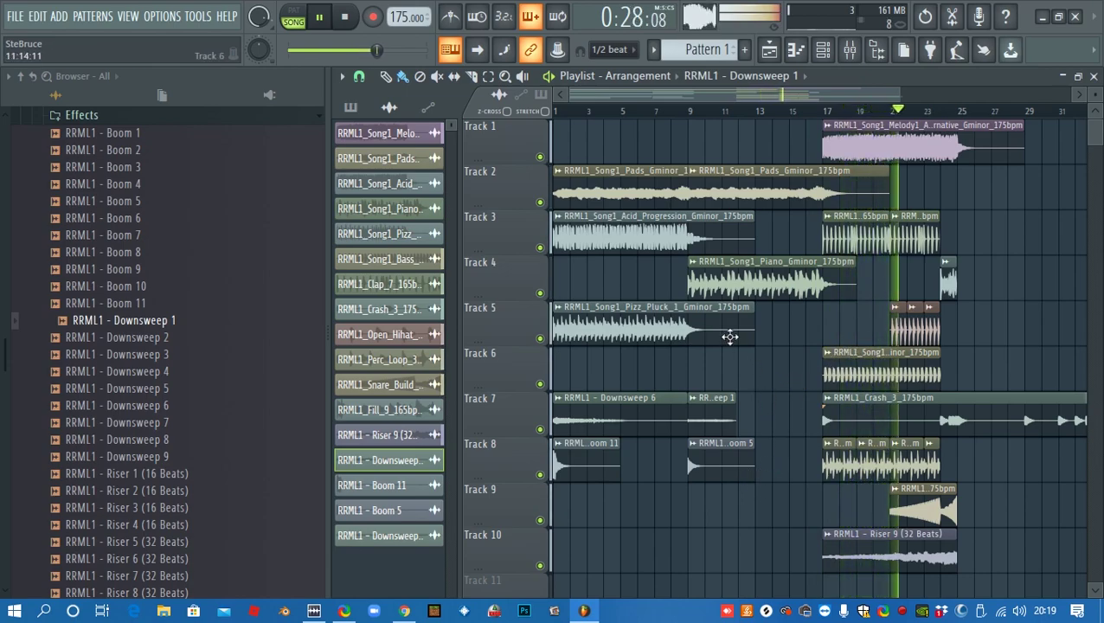
Stop playback and copy the Melody1 Alternative clip to repeat later on Track 1
drag(764, 96, 916, 93)
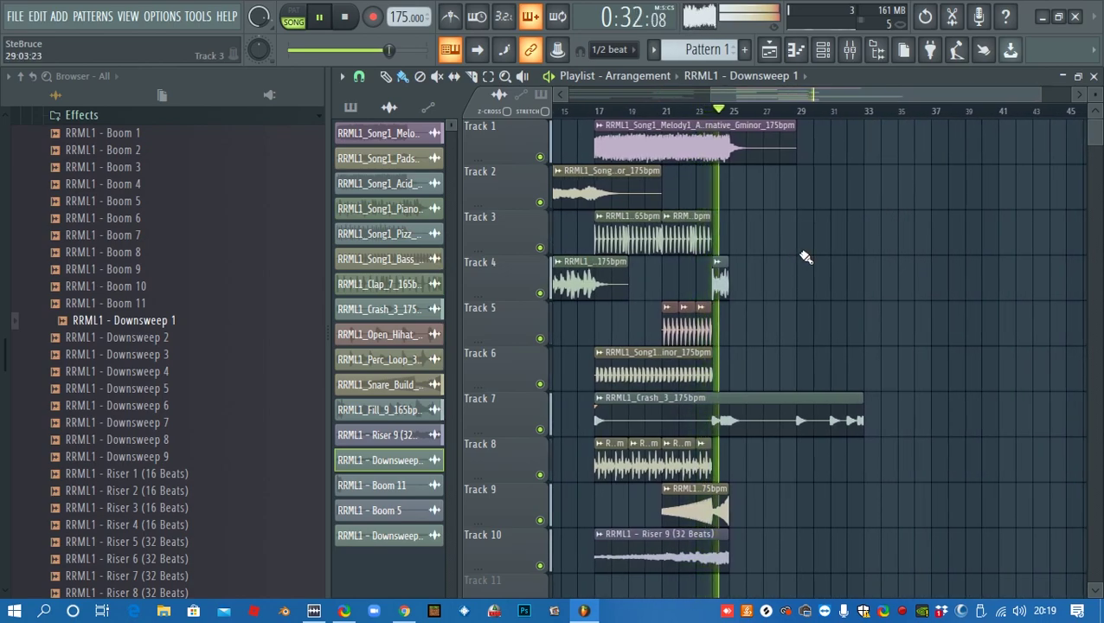
key(space)
scroll(776, 239, up, 2)
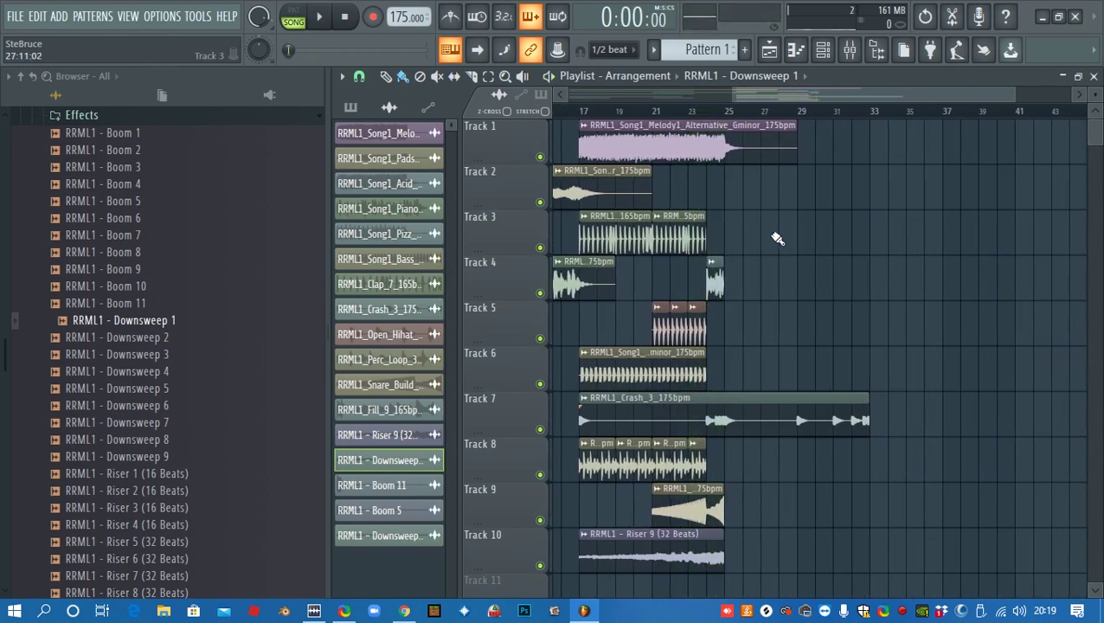
scroll(687, 153, up, 2)
click(687, 153)
mouse_move(752, 187)
mouse_down()
mouse_move(761, 189)
mouse_move(776, 147)
mouse_up()
Add a Bass loop on Track 6 at bar 25 and Clap_7 loops on Track 3 at bars 25 and 29
scroll(792, 286, up, 4)
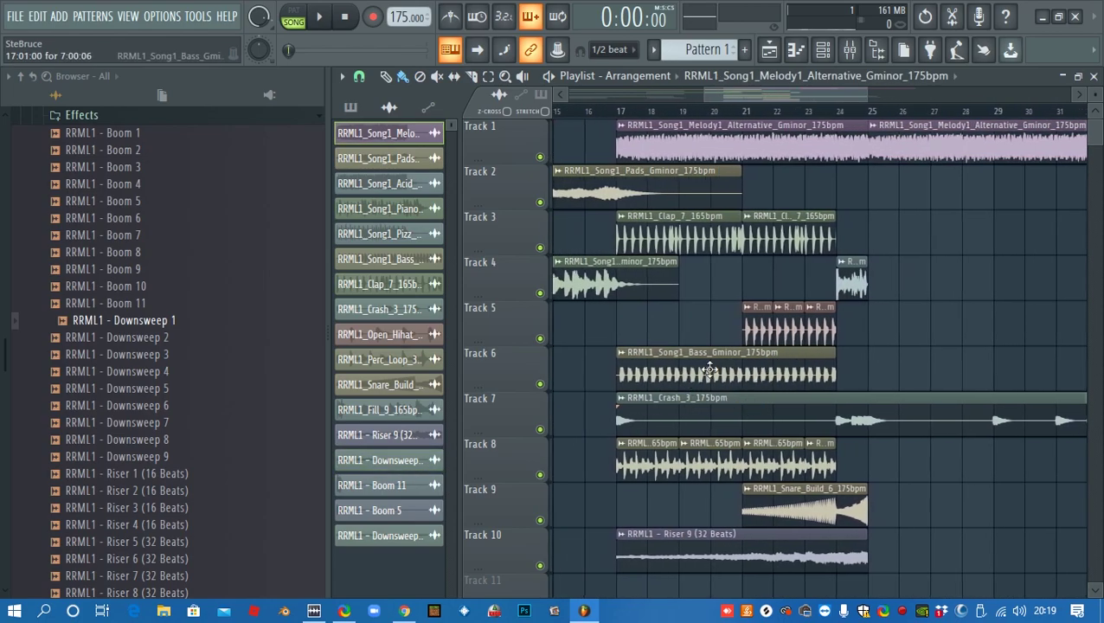
click(871, 370)
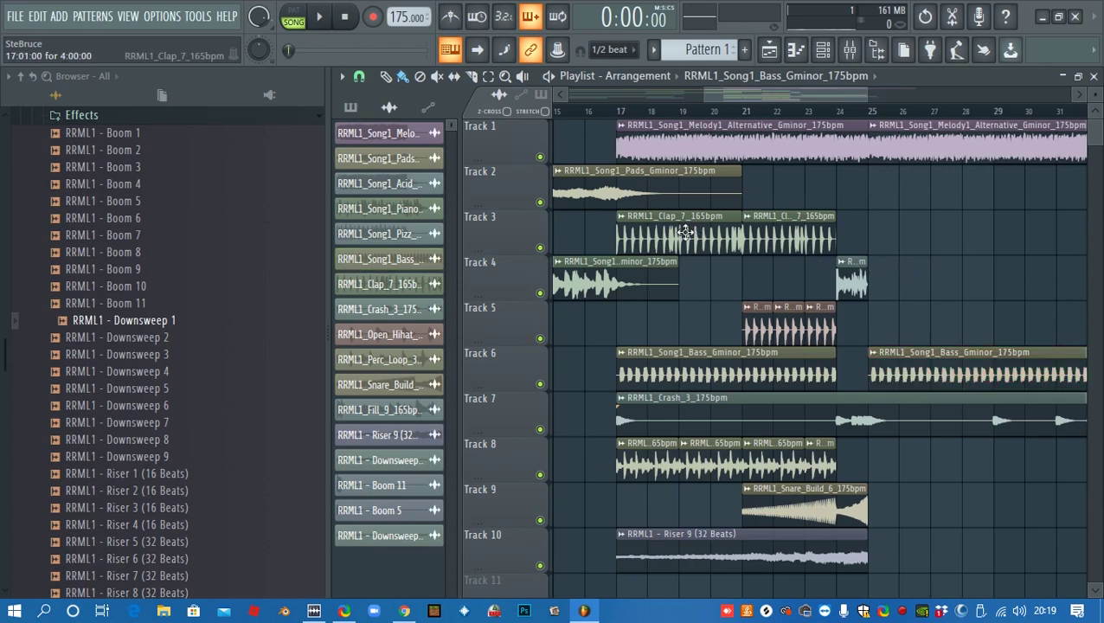
click(872, 237)
click(1011, 237)
scroll(764, 431, down, 2)
scroll(675, 432, up, 1)
scroll(719, 420, down, 1)
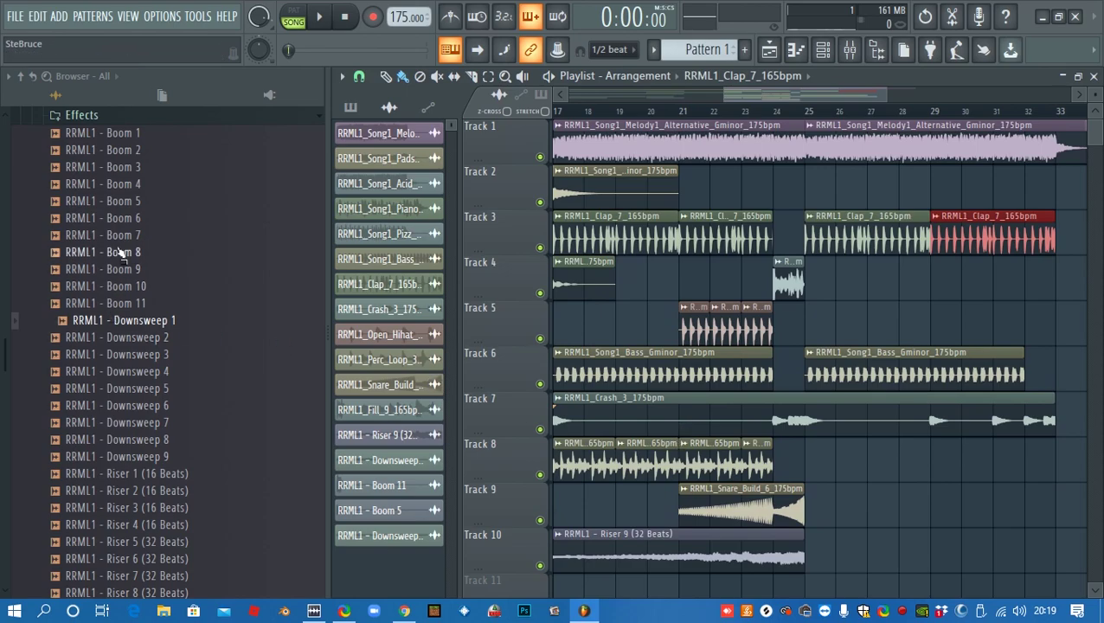
Collapse the Effects and Samples folders and open Drum Loops > Kicks in the Browser
click(97, 118)
scroll(168, 286, up, 4)
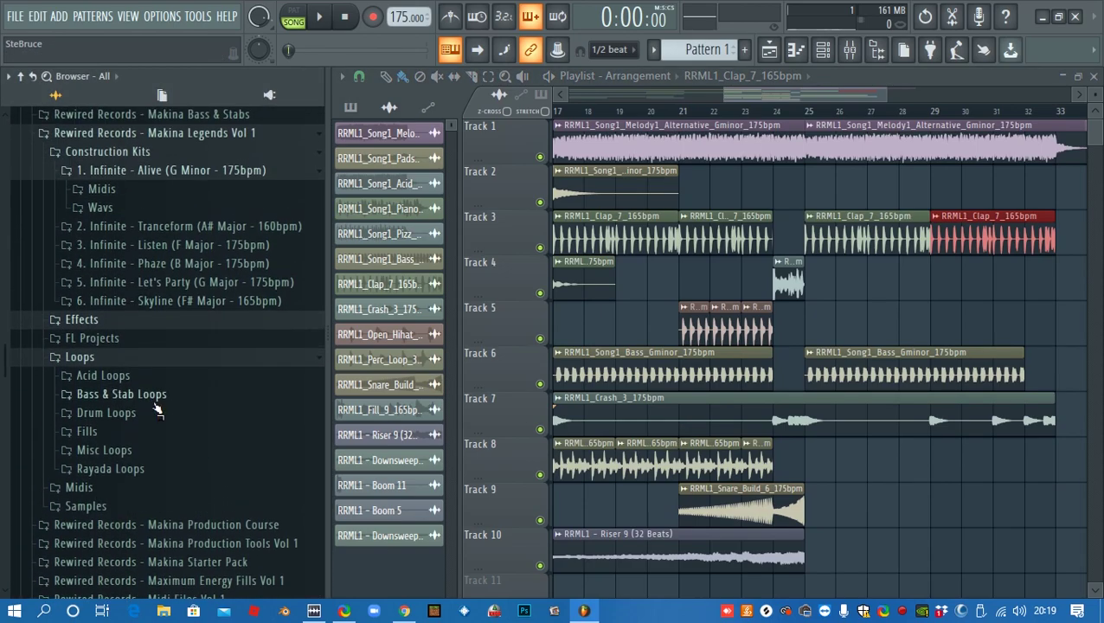
click(106, 413)
scroll(164, 433, down, 3)
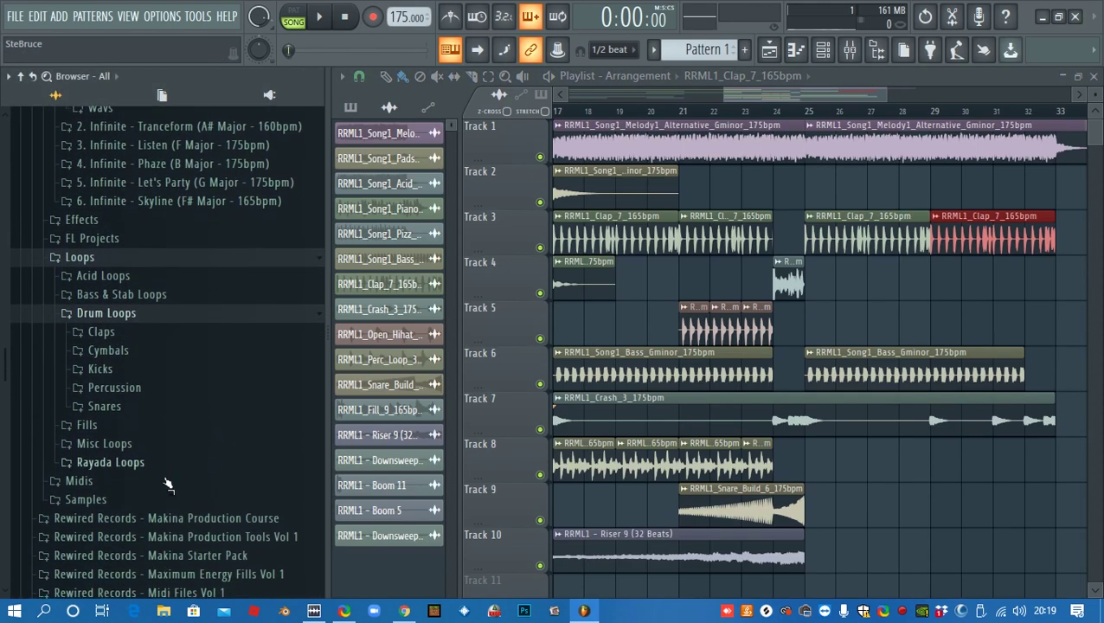
click(159, 499)
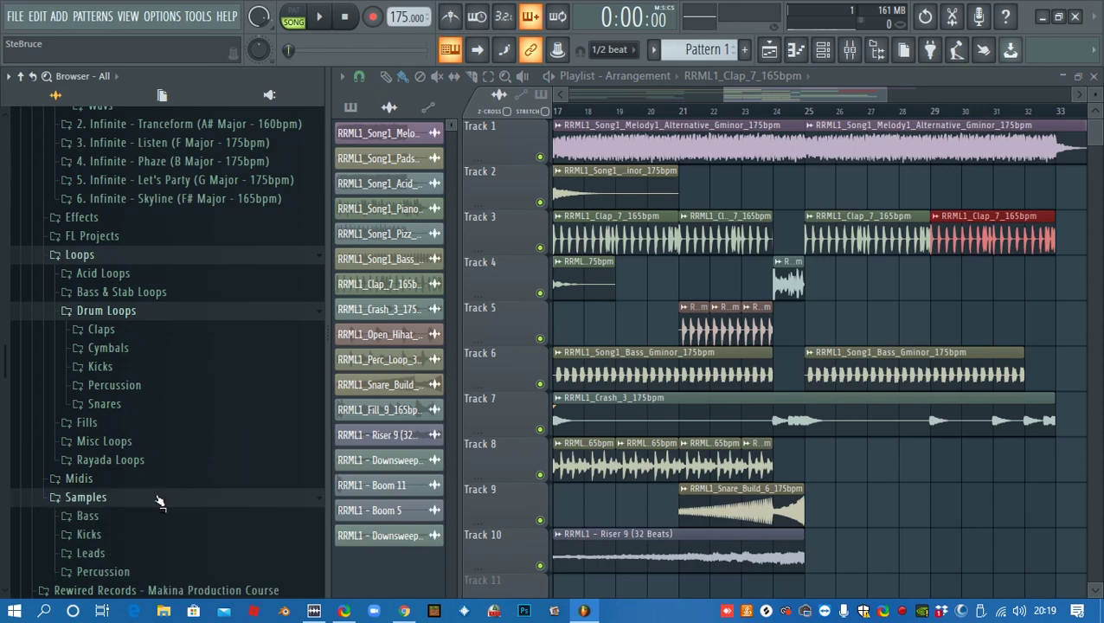
scroll(164, 537, down, 9)
scroll(104, 347, up, 3)
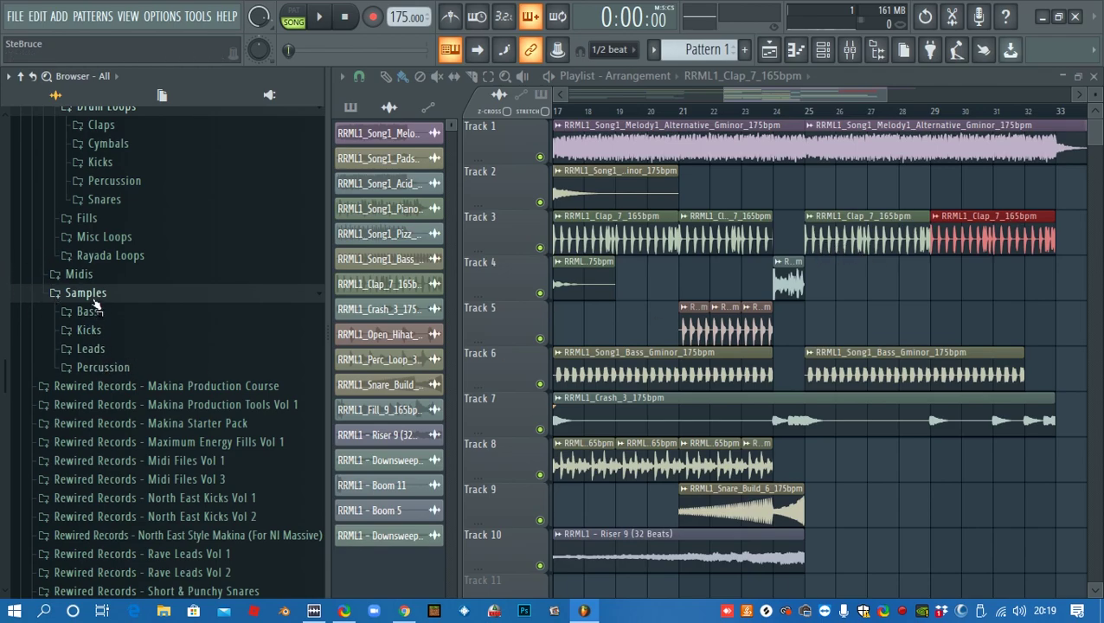
click(86, 293)
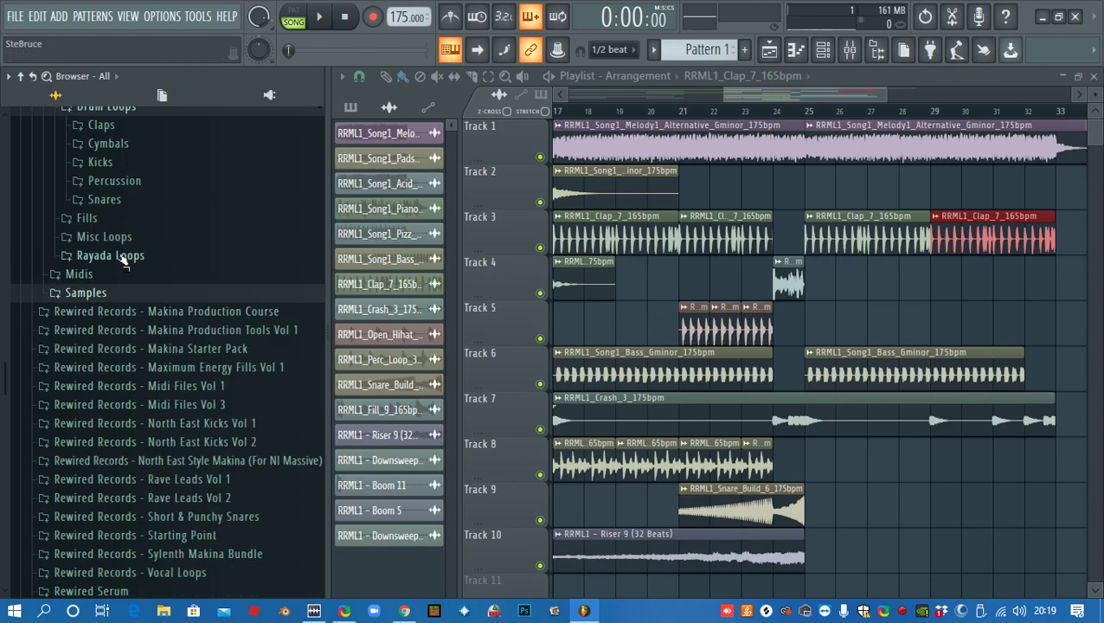
scroll(124, 258, up, 5)
click(101, 366)
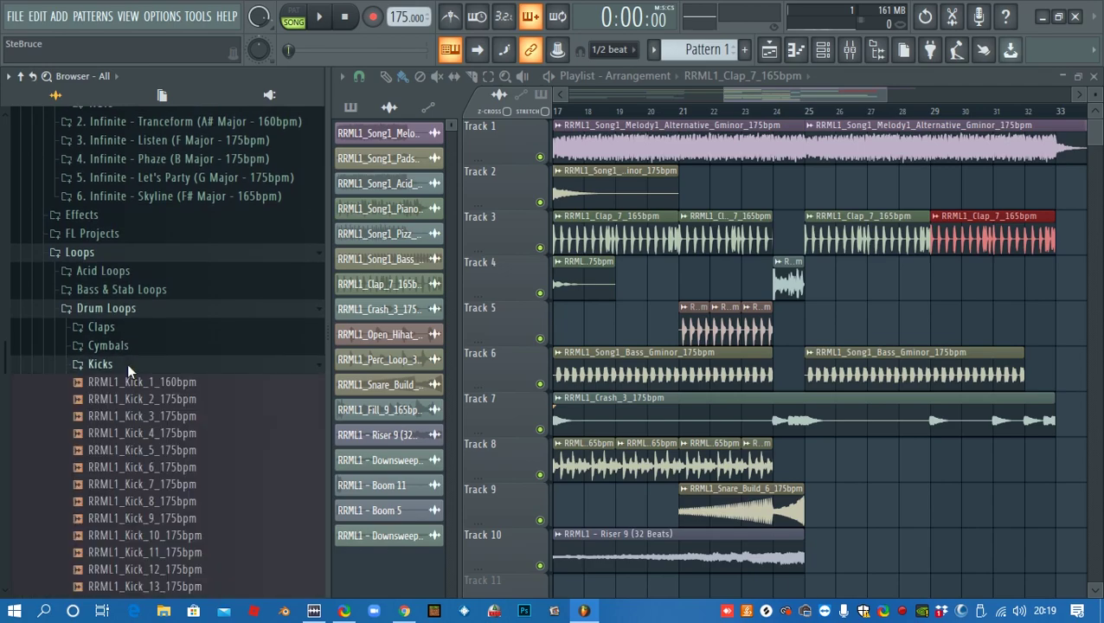
Preview Kick_5, Kick_8, Kick_1, Kick_10 and Kick_9, then place Kick_9 on Track 2 at bar 25
click(196, 428)
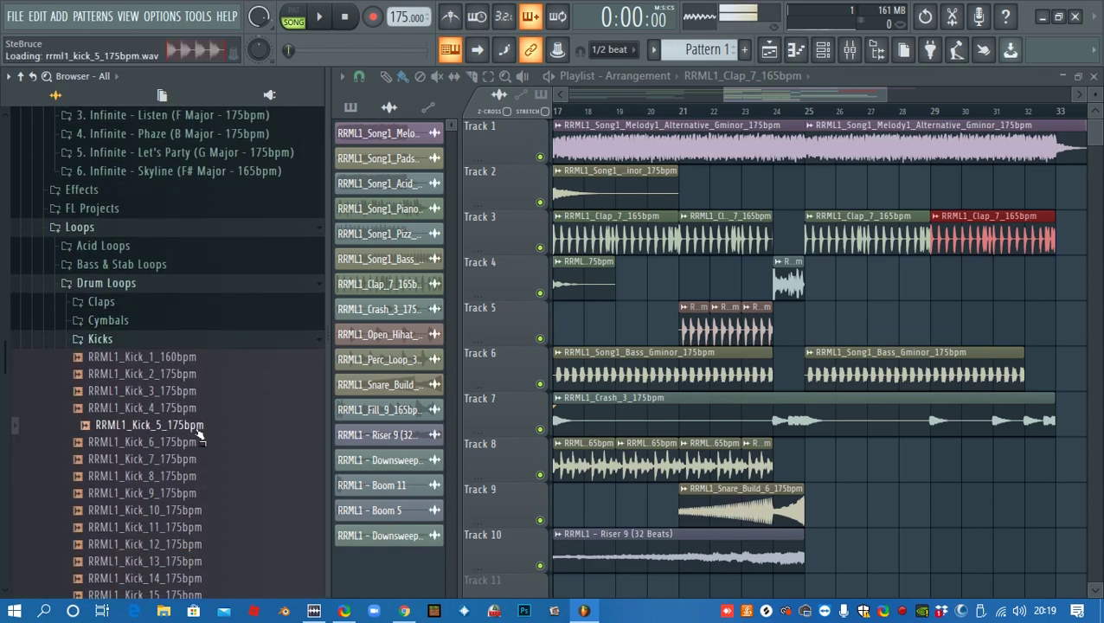
click(198, 478)
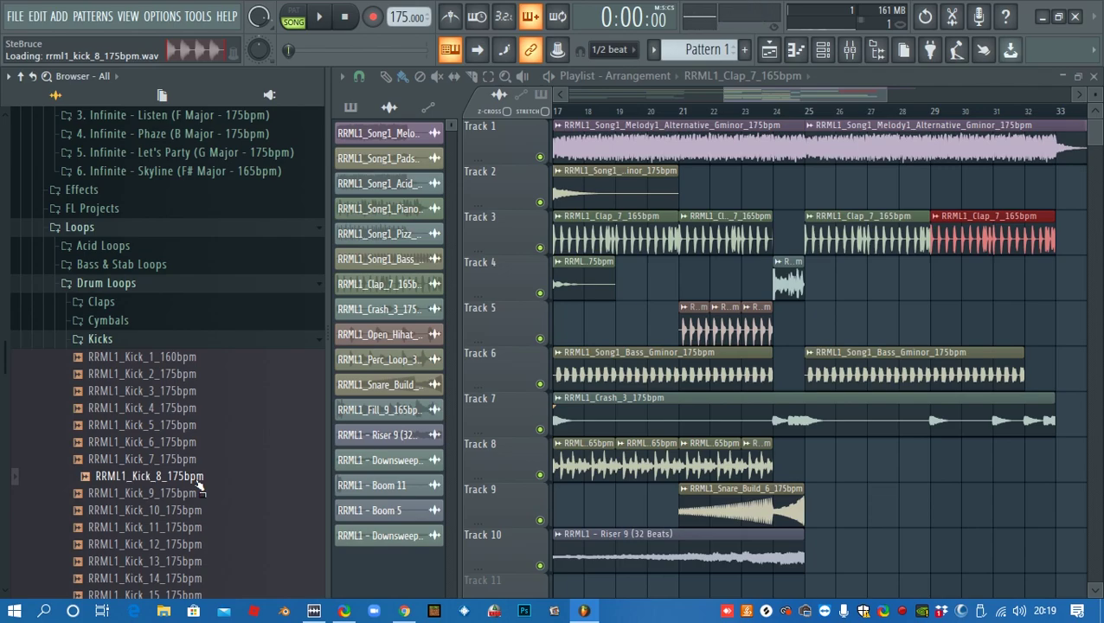
click(191, 360)
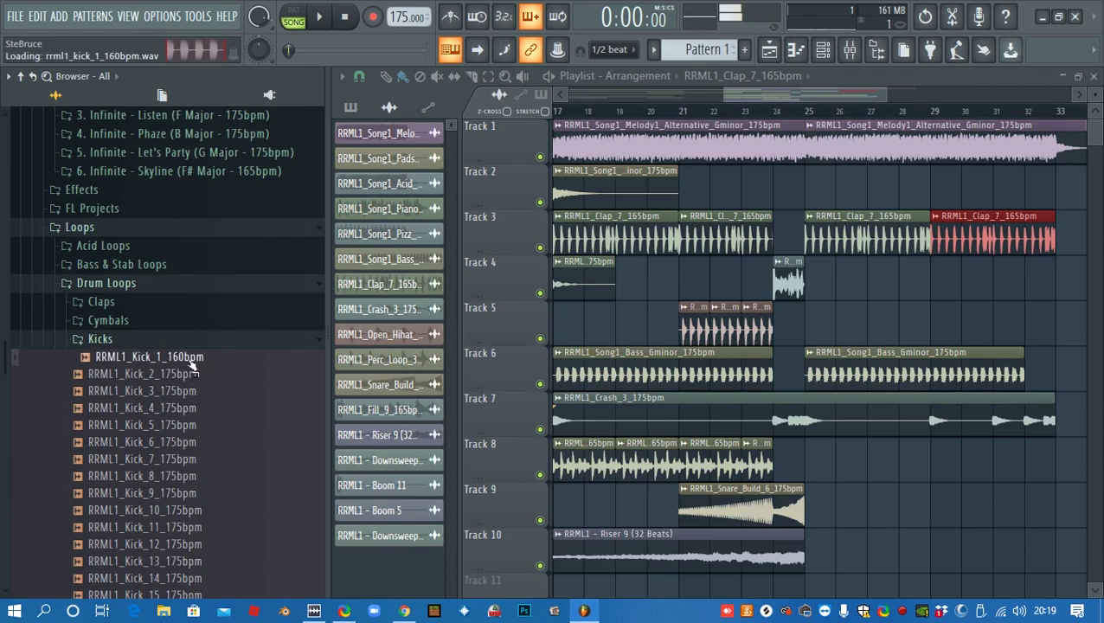
click(192, 529)
click(191, 512)
click(191, 497)
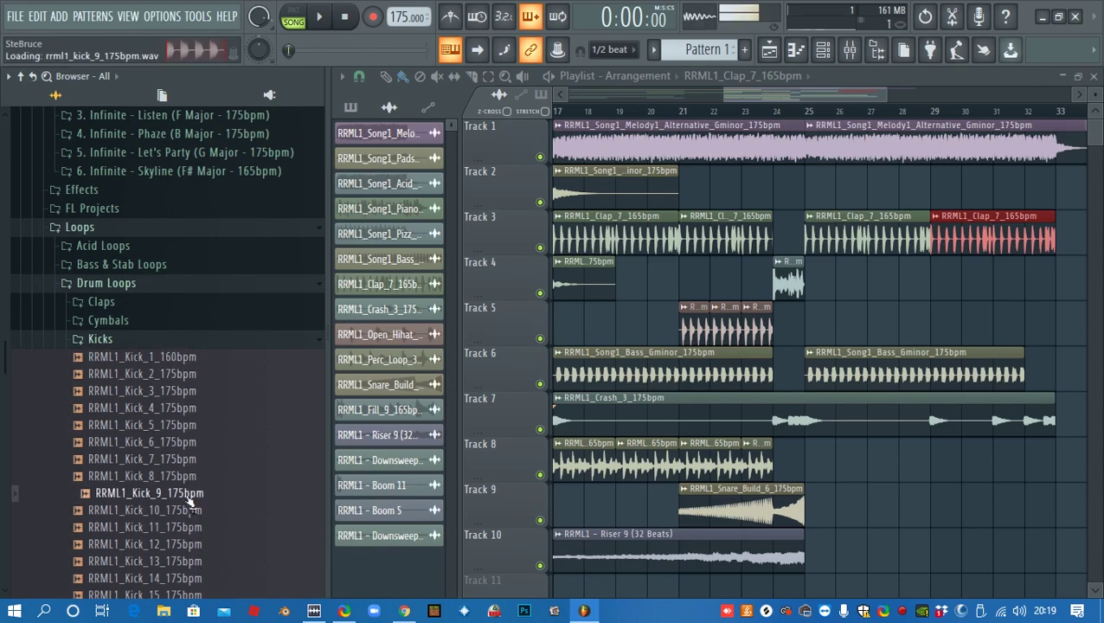
mouse_move(519, 465)
mouse_down()
mouse_move(798, 260)
mouse_move(835, 203)
mouse_move(1054, 191)
mouse_up()
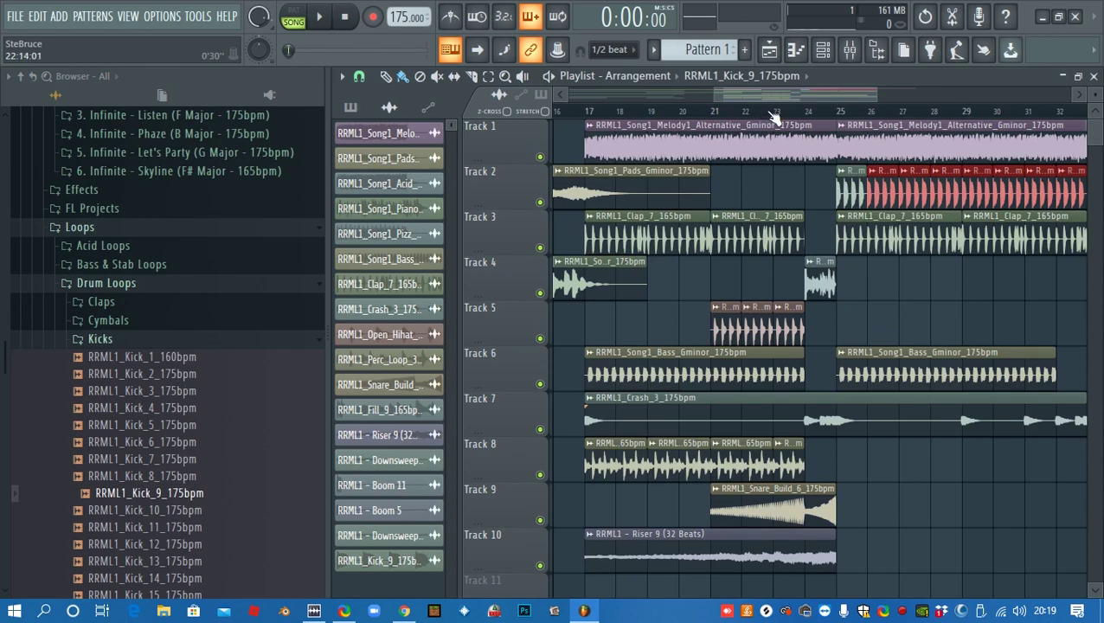
Play the arrangement to hear the new kicks, deselect them, then stop
key(space)
scroll(813, 102, right, 3)
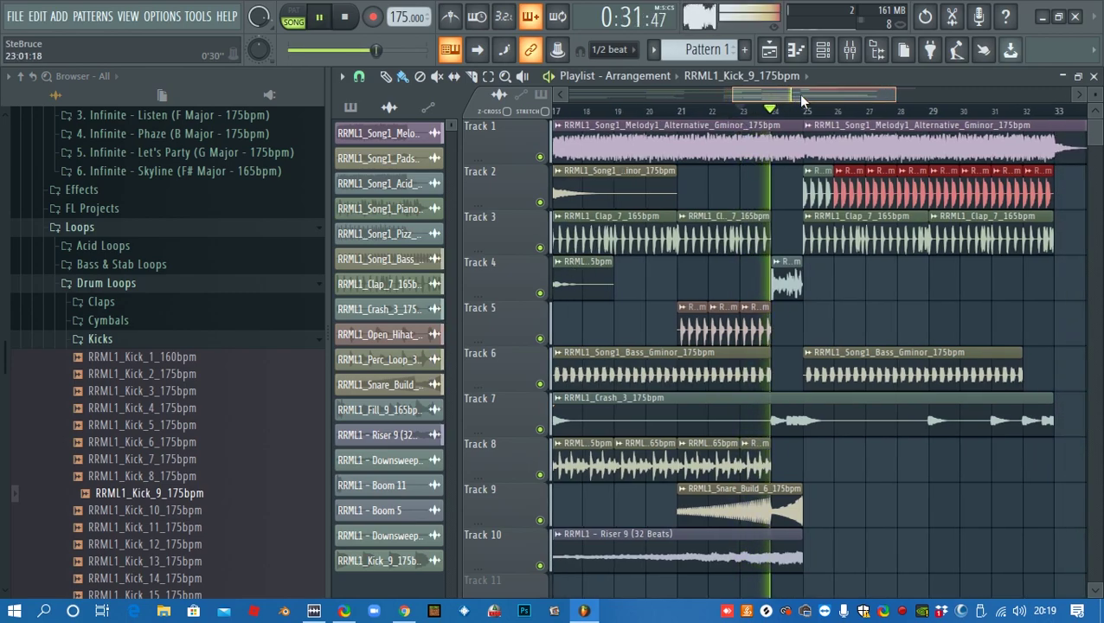
click(831, 305)
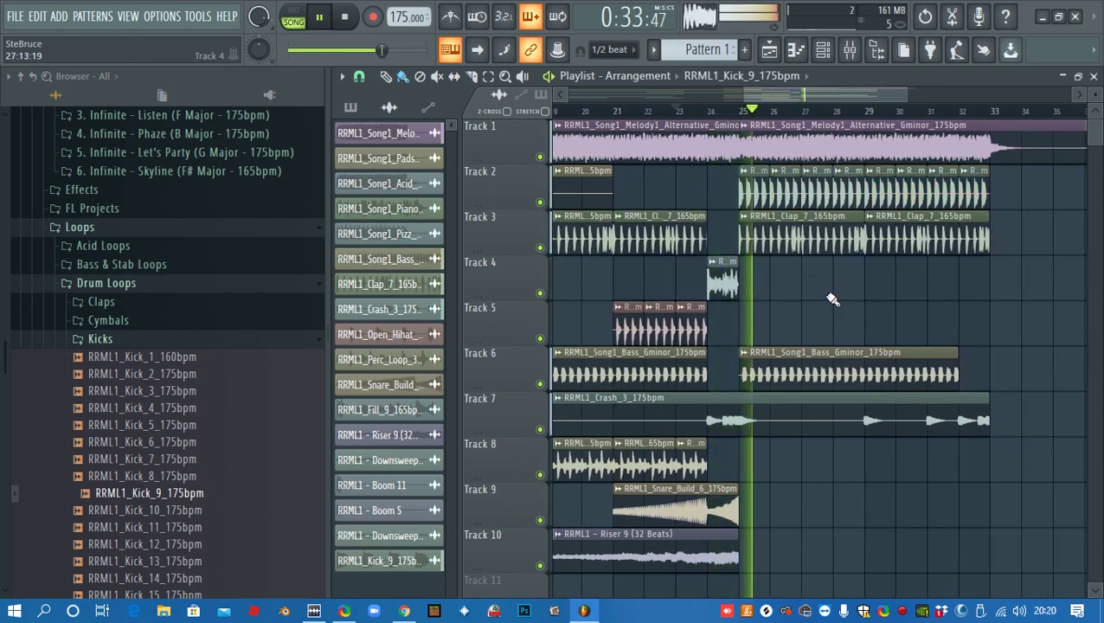
key(space)
scroll(834, 298, down, 1)
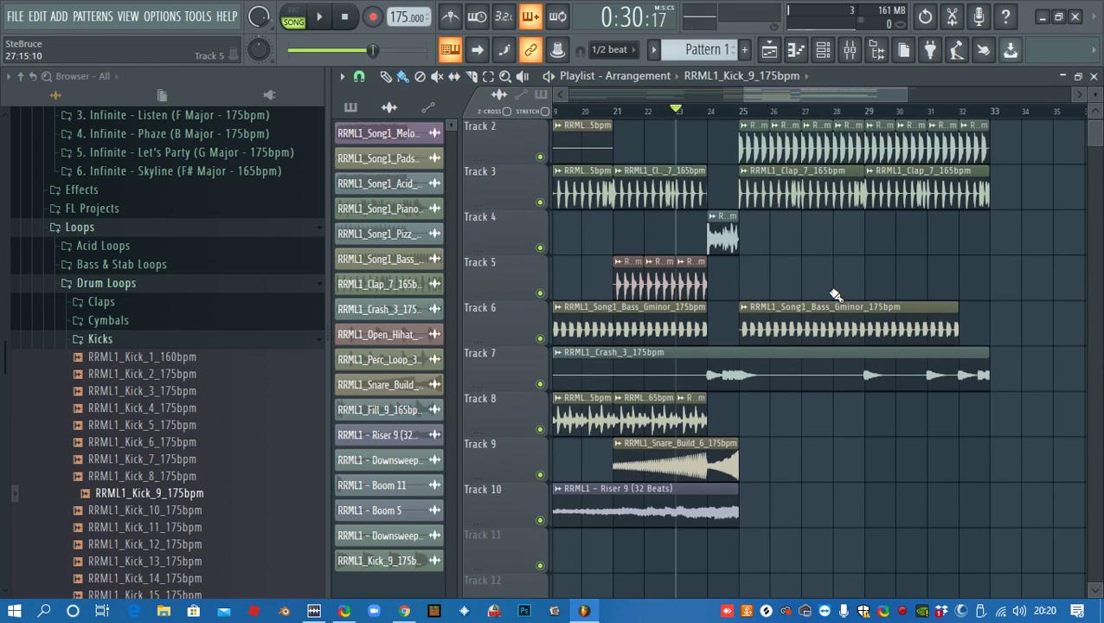
scroll(835, 295, down, 2)
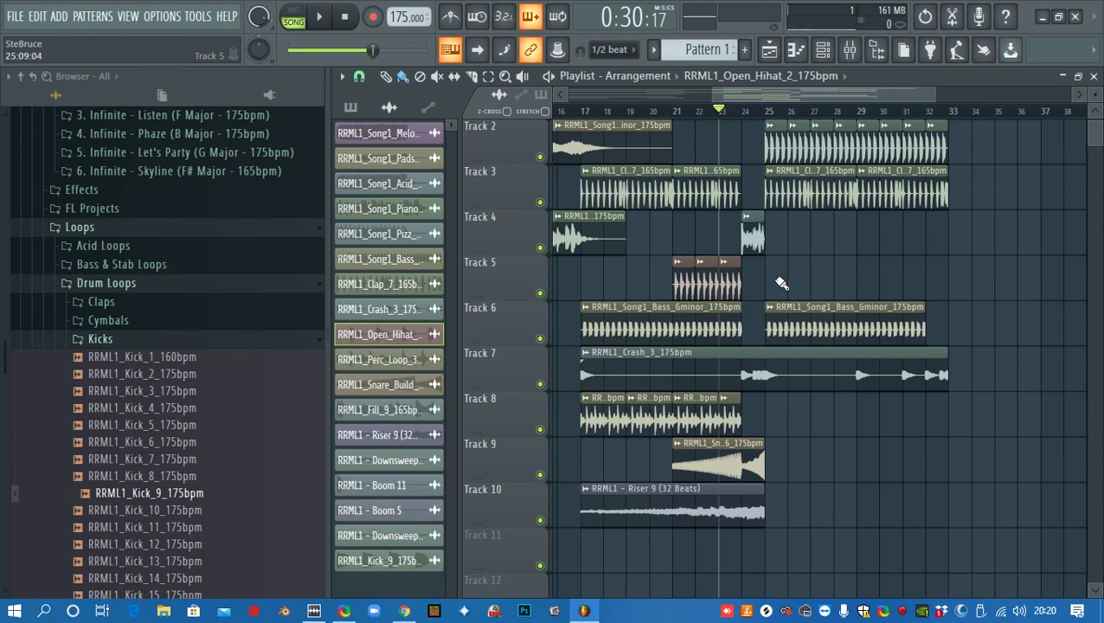
Paint open hi-hat clips along Track 5 from bar 25 and play them back
drag(776, 282, 896, 273)
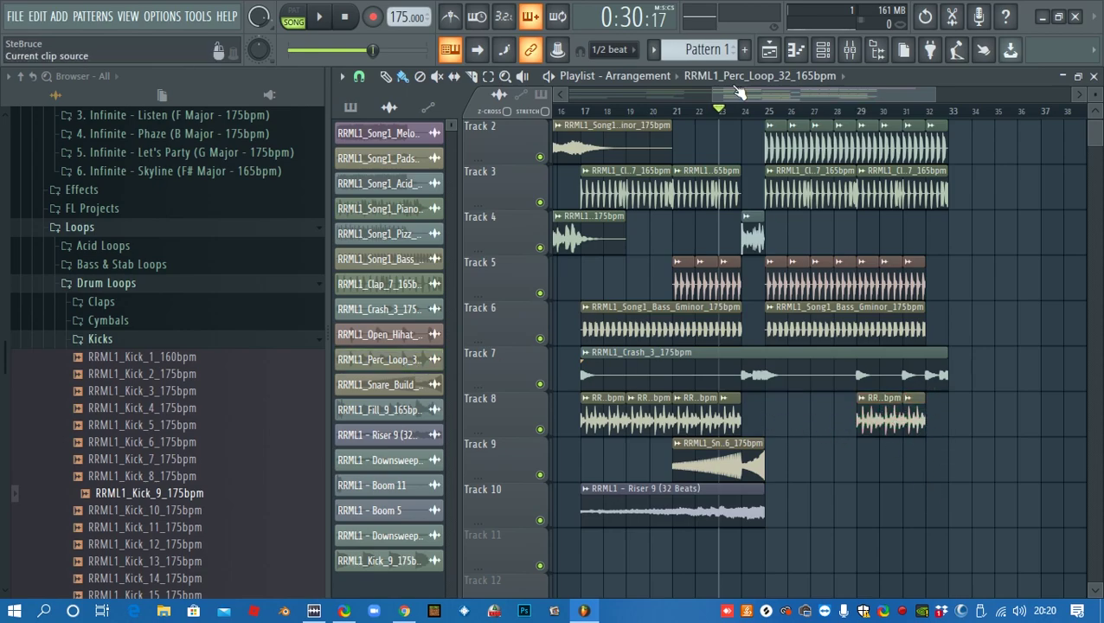
key(space)
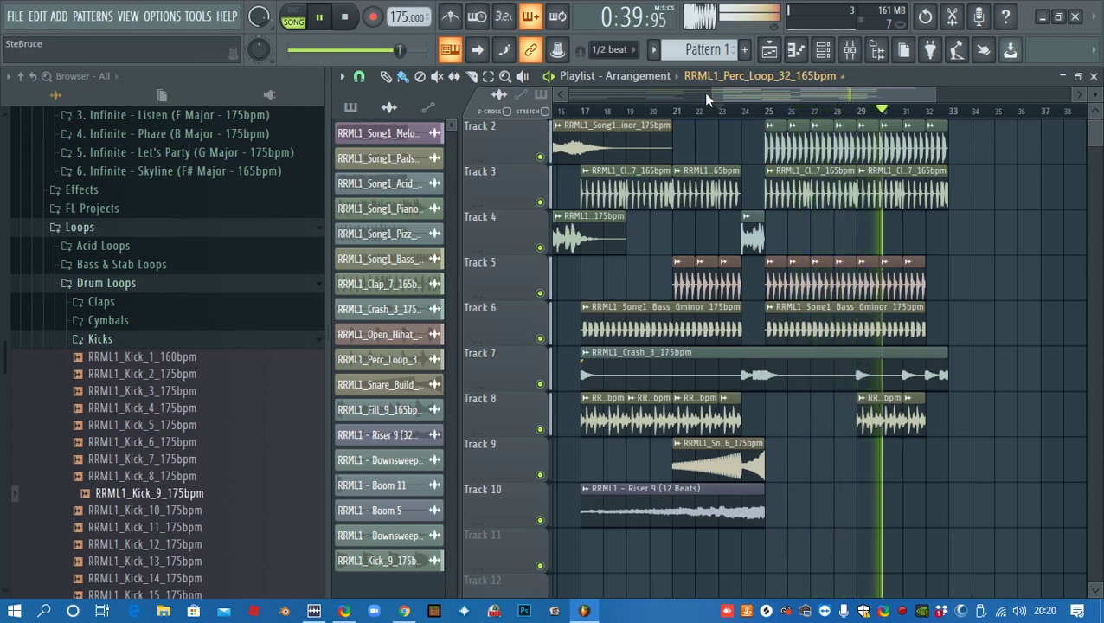
drag(707, 100, 763, 93)
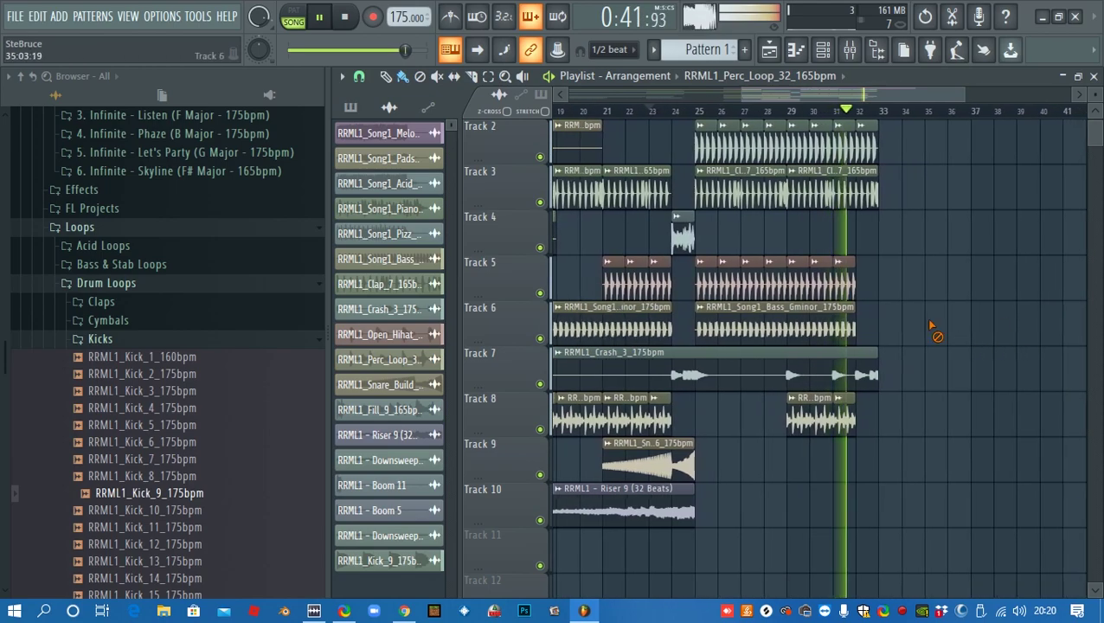
key(space)
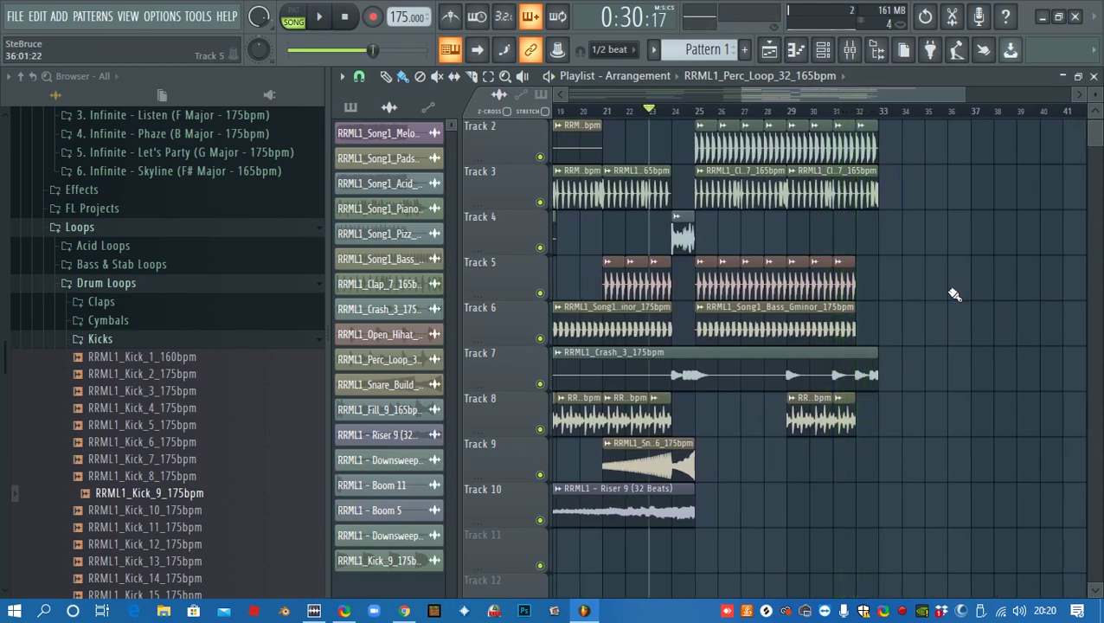
Collapse Kicks, open the Alive kit's wav files and preview the Melody2 loop
click(143, 342)
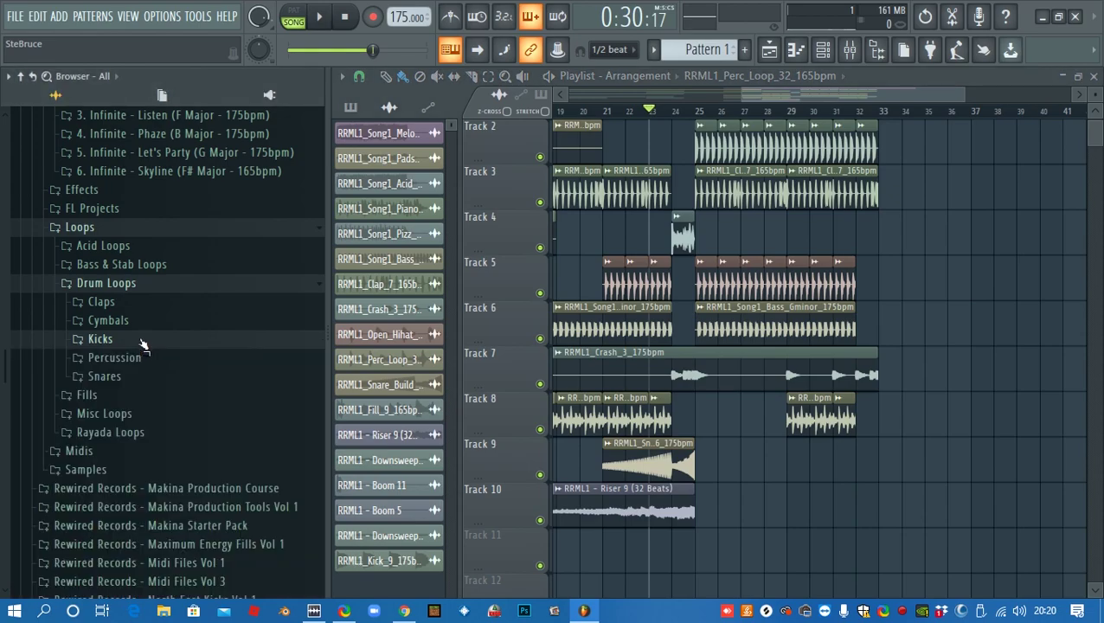
scroll(147, 343, up, 5)
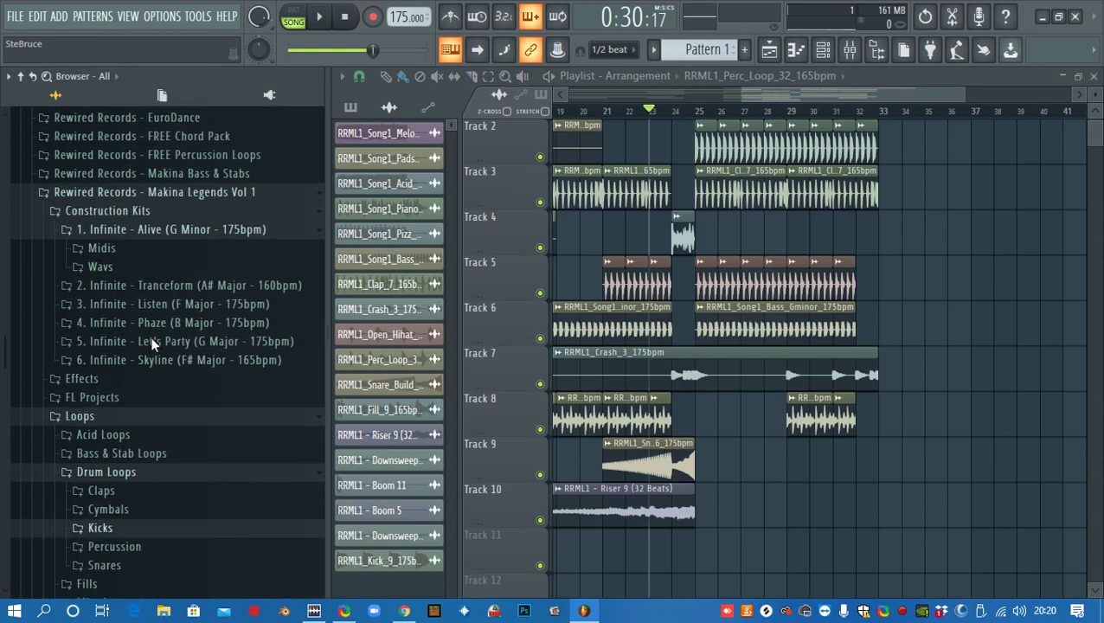
click(100, 339)
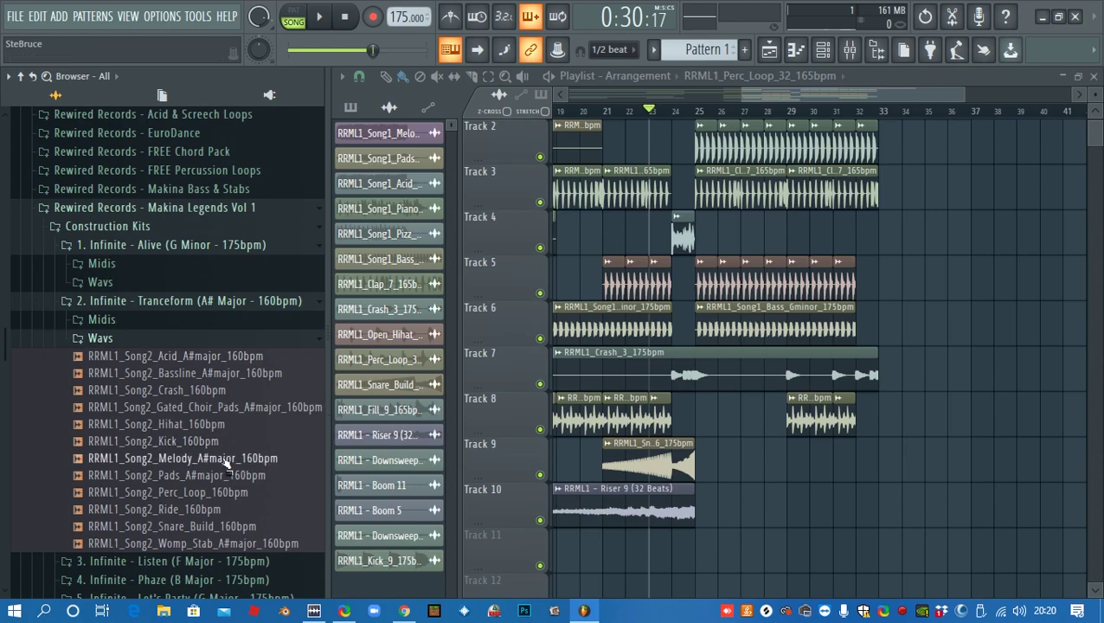
click(196, 301)
click(133, 283)
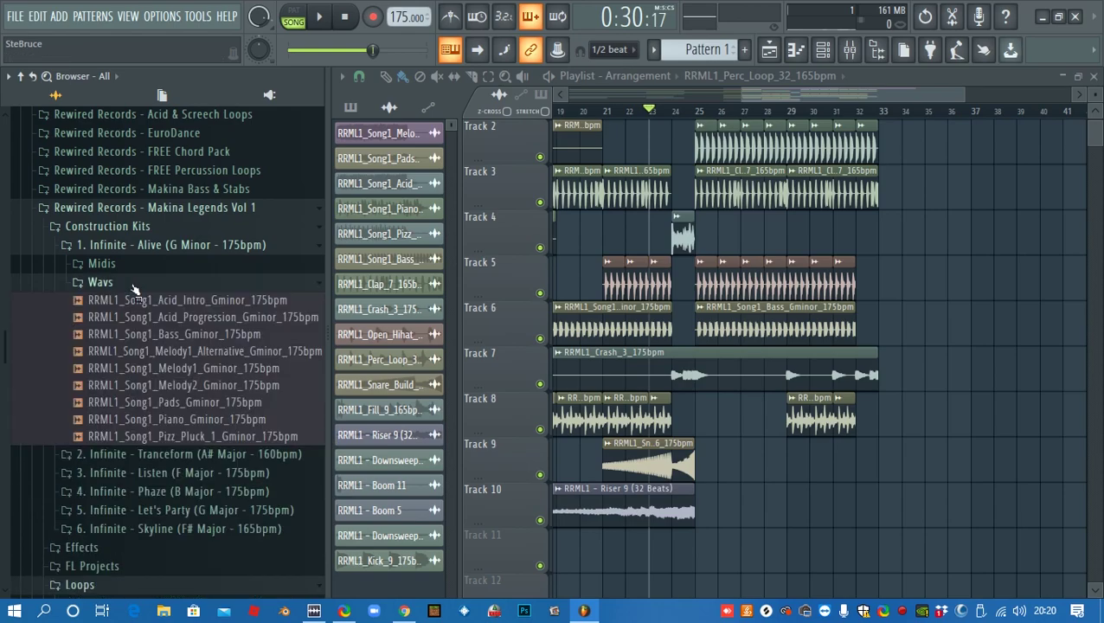
click(244, 385)
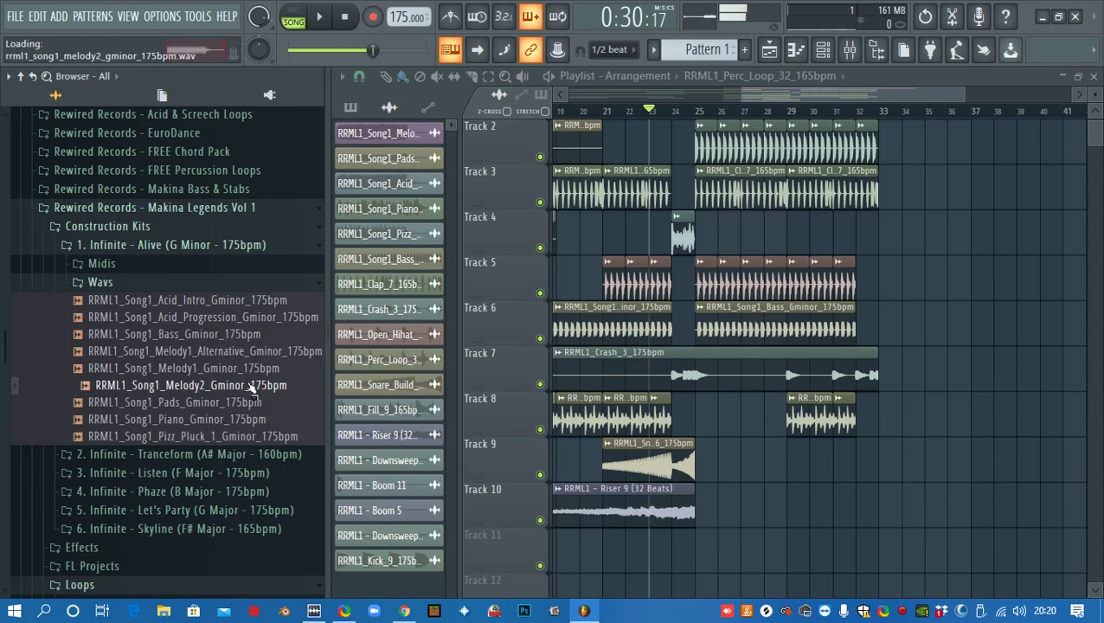
Add the Melody2 loop to the playlist, move it onto Track 1 at bar 25, and play
drag(249, 387, 753, 467)
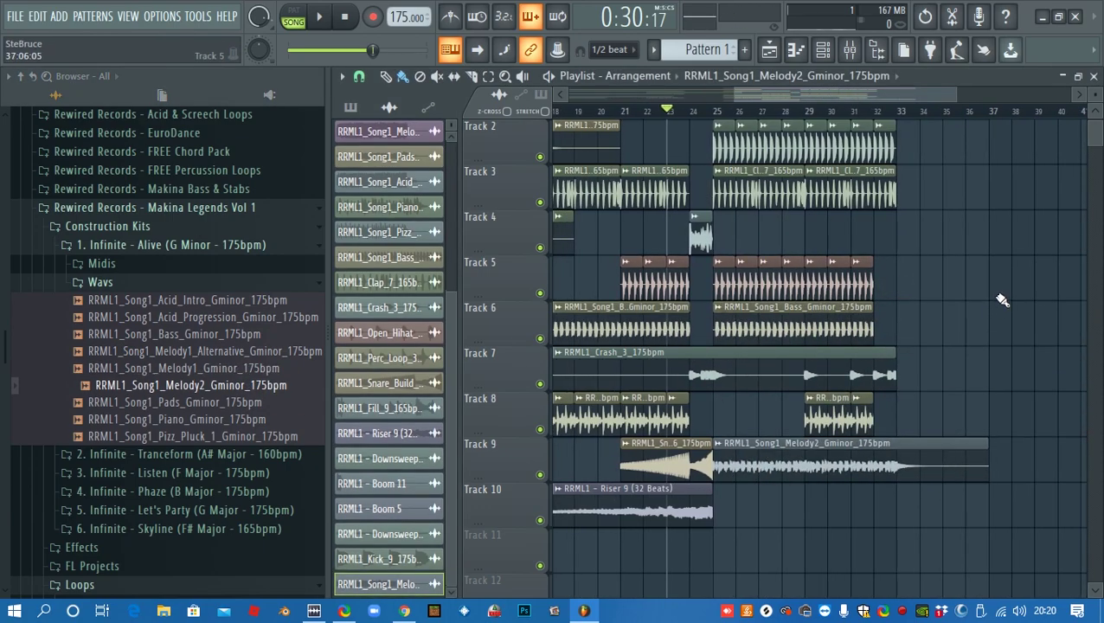
scroll(935, 346, up, 1)
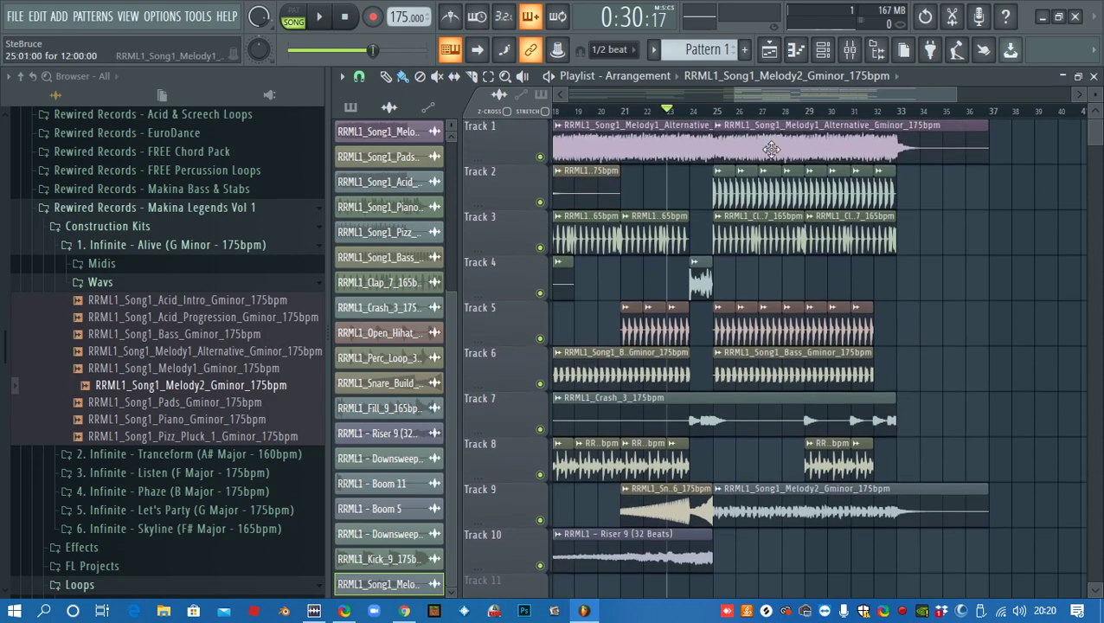
drag(775, 523, 808, 102)
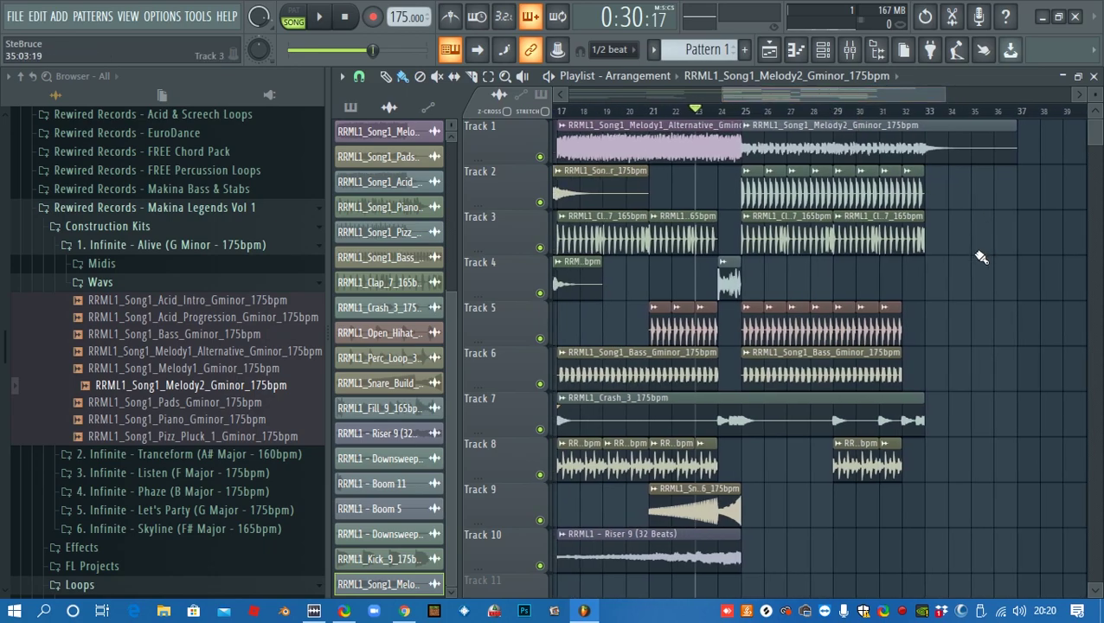
key(space)
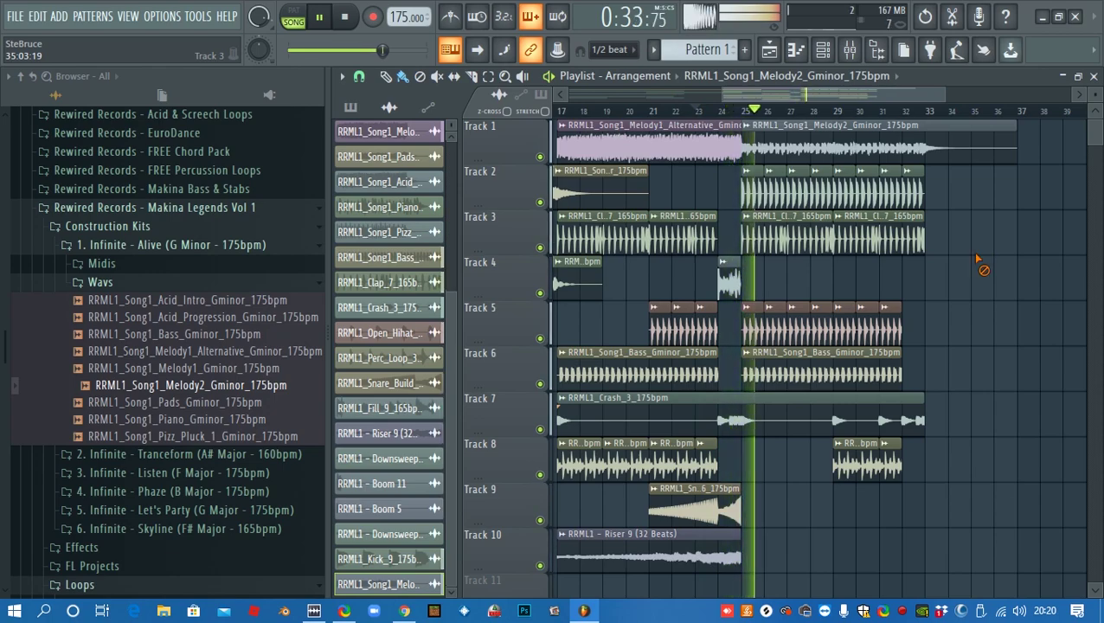
Turn on Normalize for the Melody2 sample and listen to the louder melody
key(space)
double_click(888, 142)
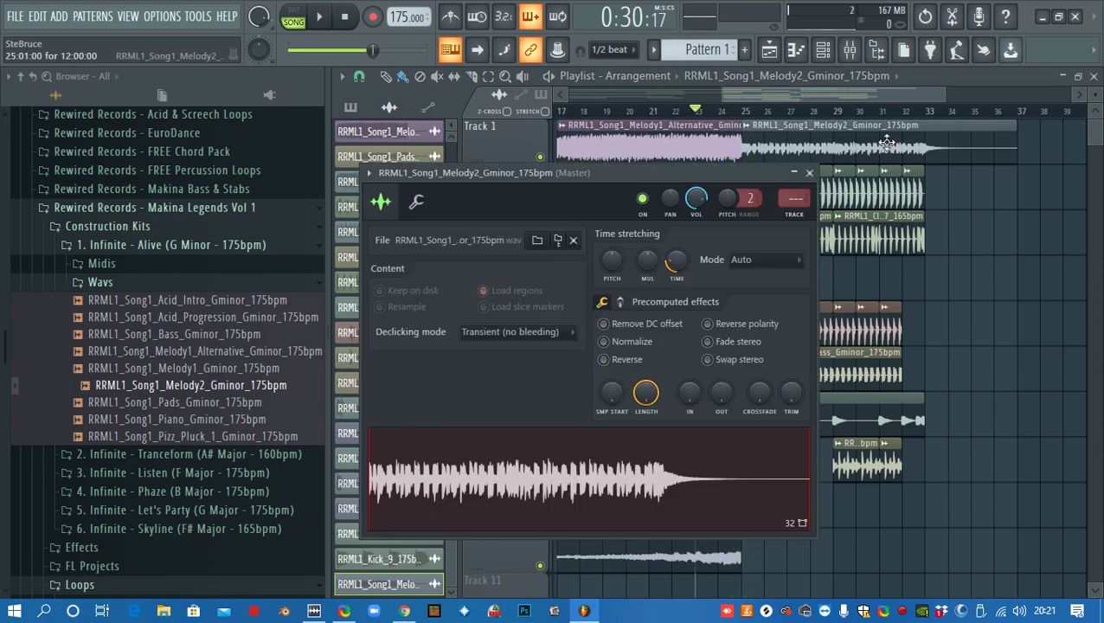
click(621, 341)
key(Escape)
key(space)
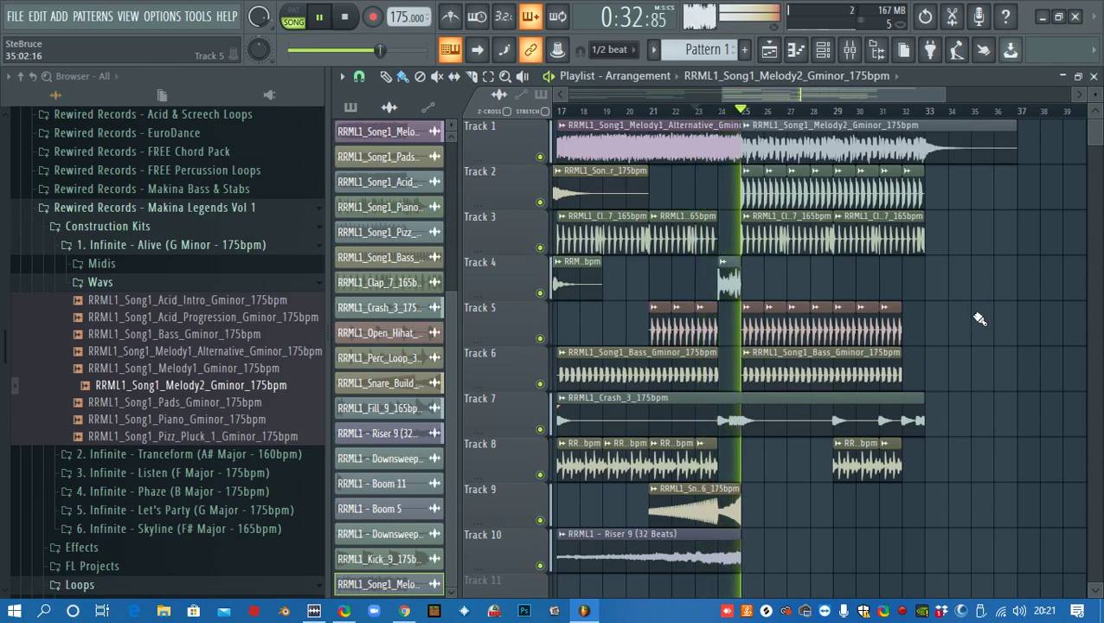
key(space)
Drag the melody clip on Track 1 so Melody2 also plays from bar 17
scroll(699, 156, up, 3)
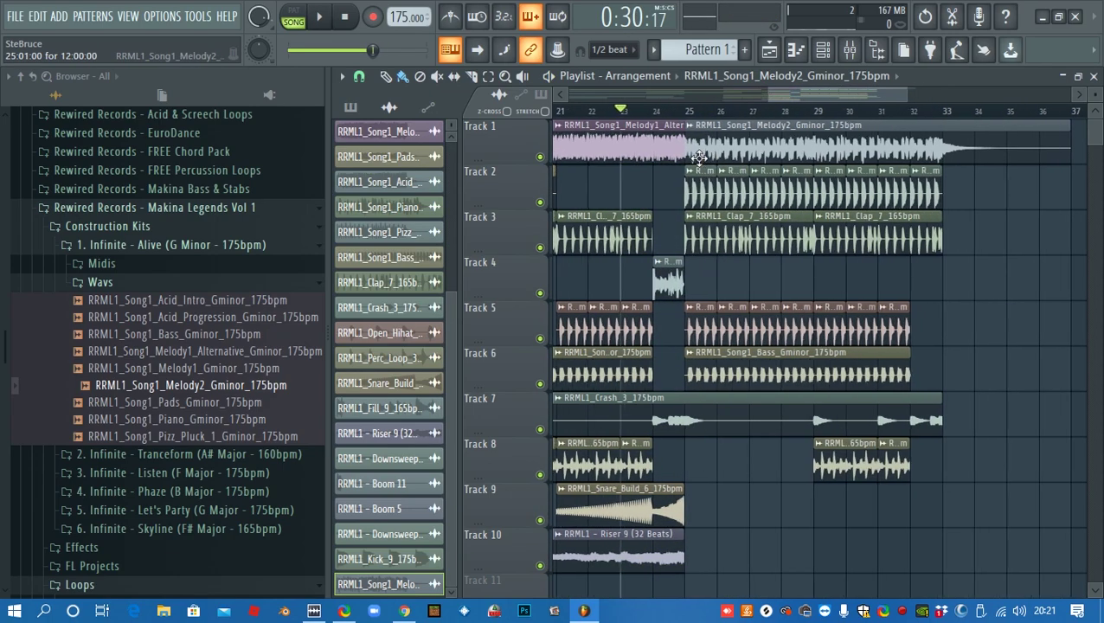
scroll(699, 156, left, 5)
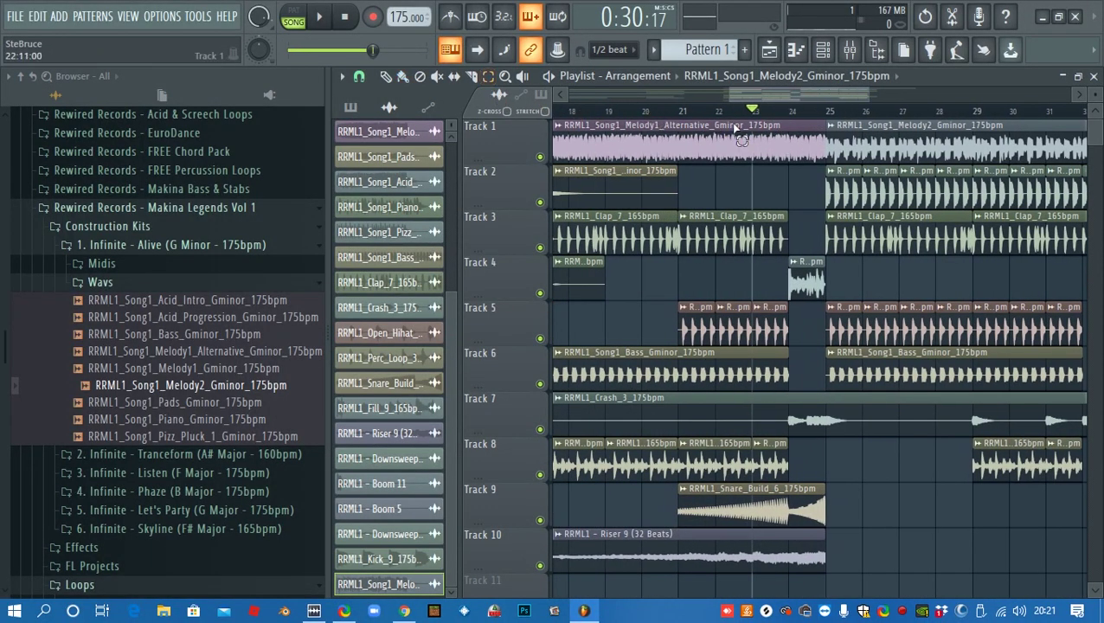
scroll(935, 152, down, 4)
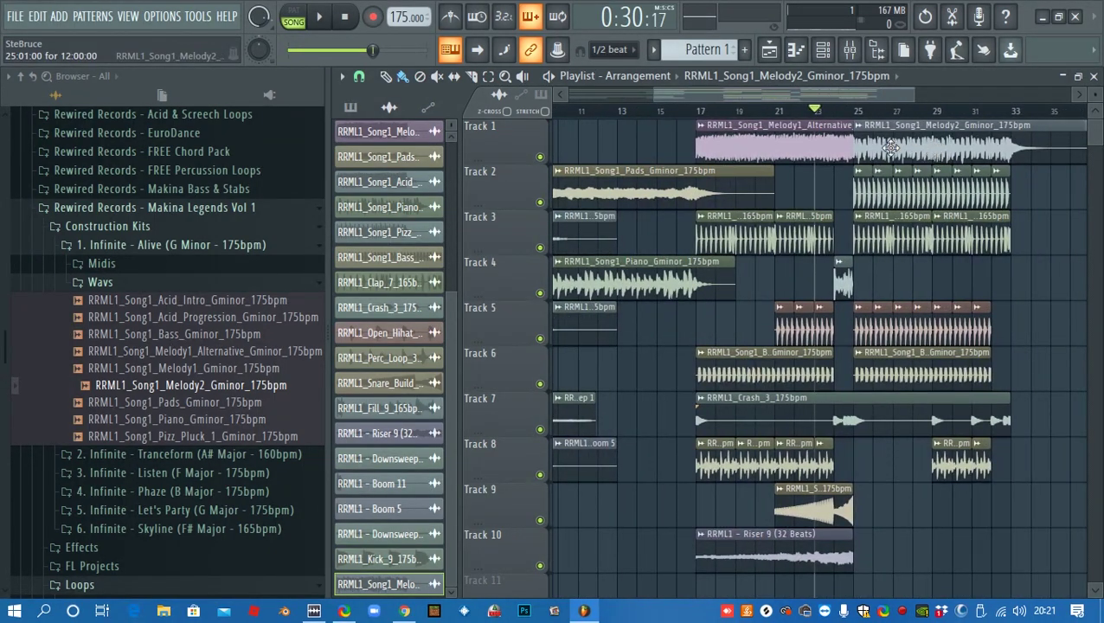
drag(700, 151, 814, 158)
Insert an empty track above the Pads and move the Pads clip up to Track 2
click(746, 125)
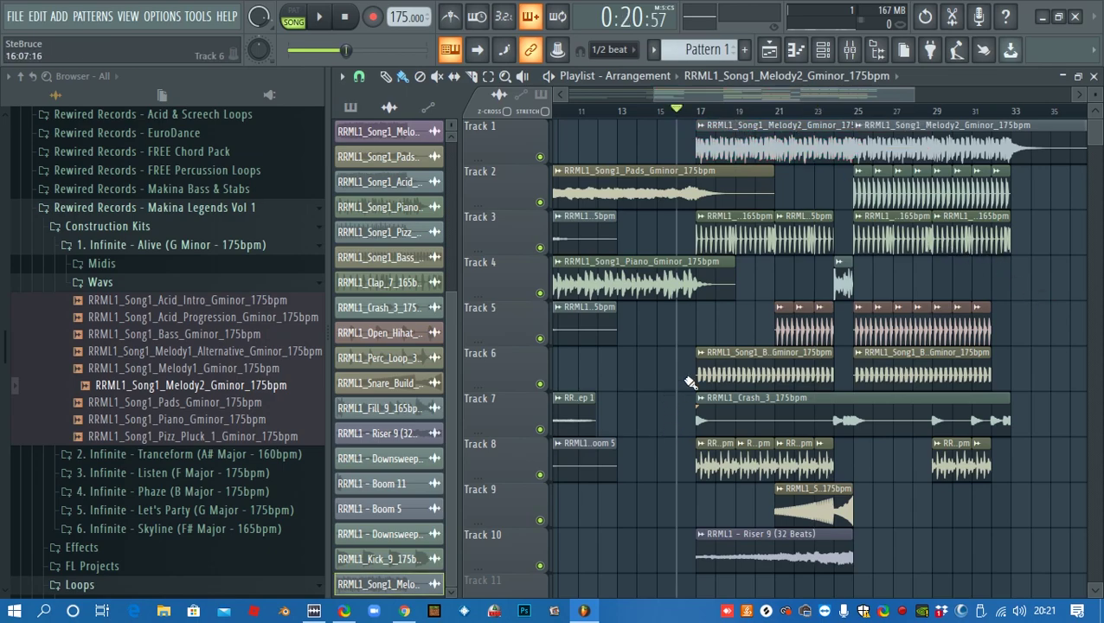
ctrl+scroll(690, 382, up, 4)
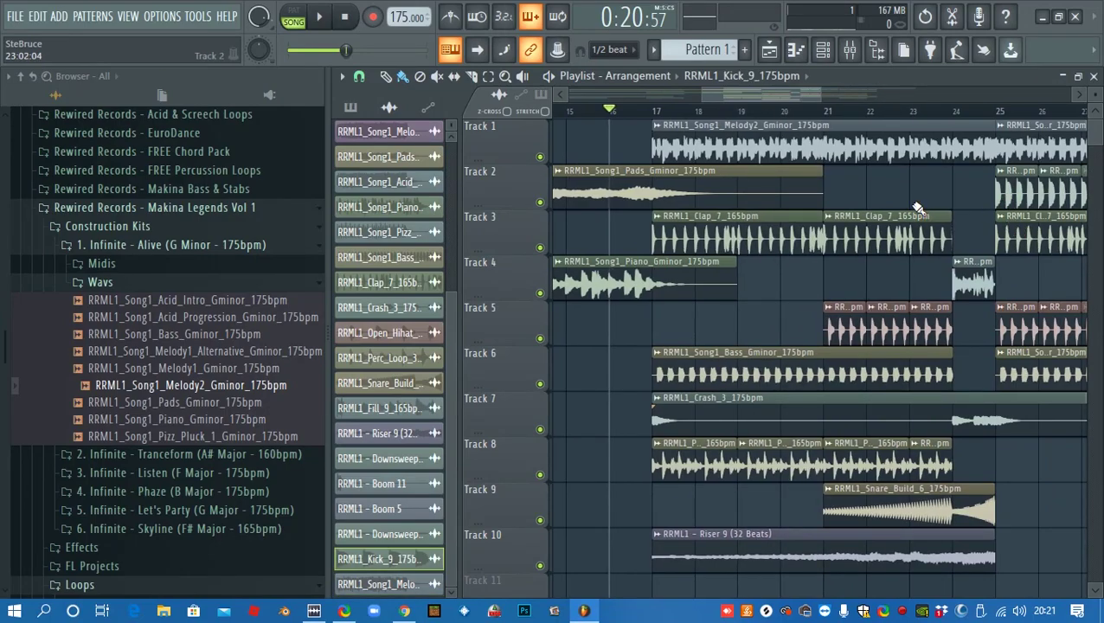
scroll(681, 216, left, 2)
right_click(511, 168)
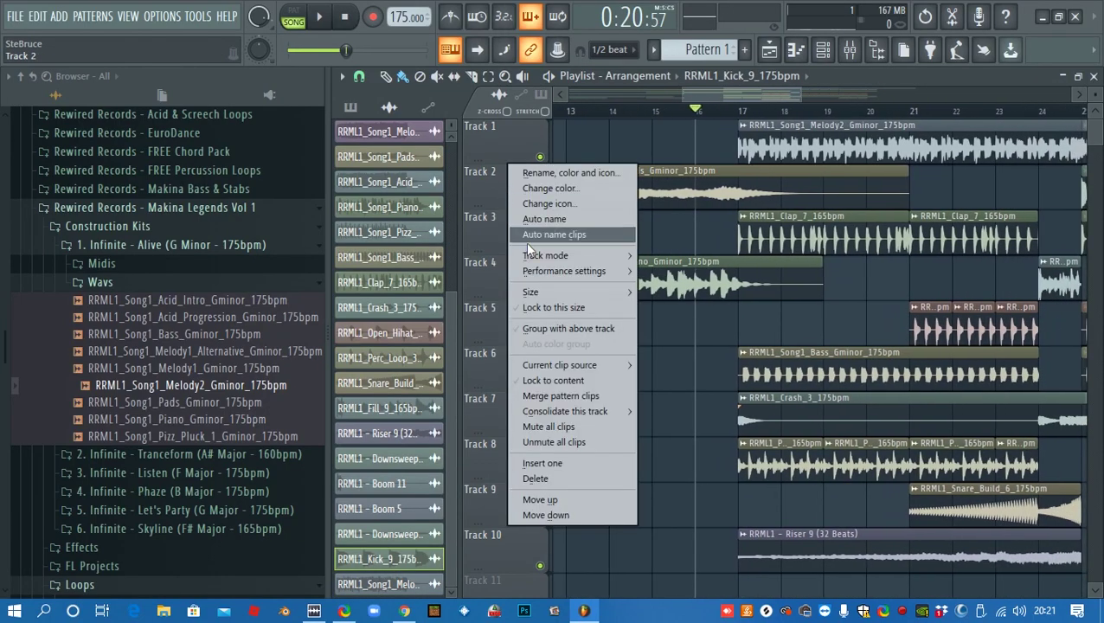
click(542, 463)
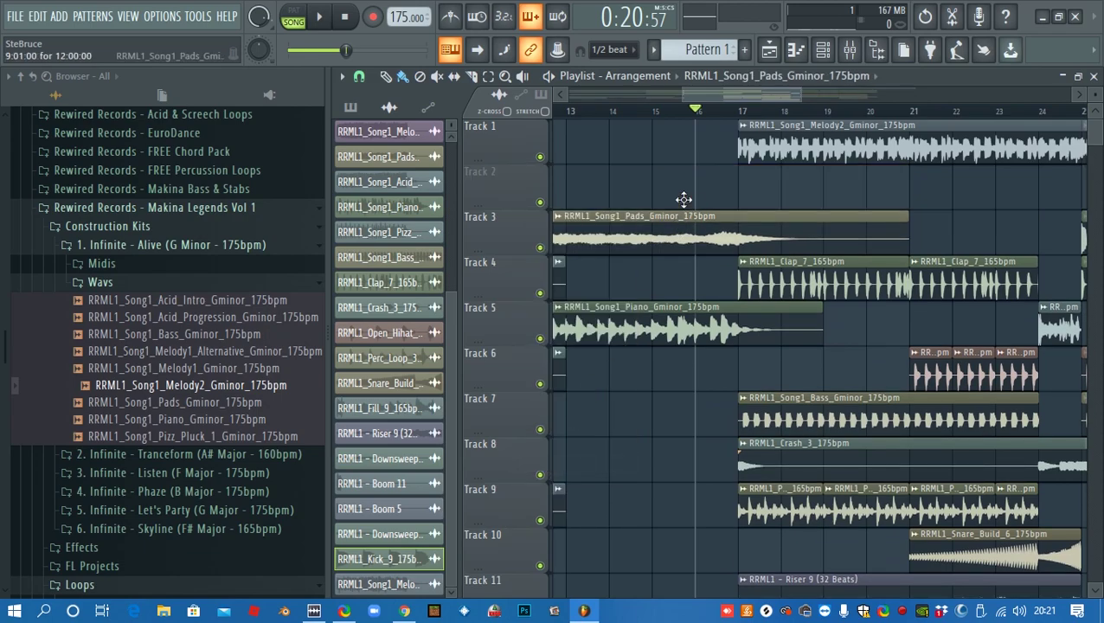
drag(686, 197, 690, 181)
scroll(866, 225, right, 3)
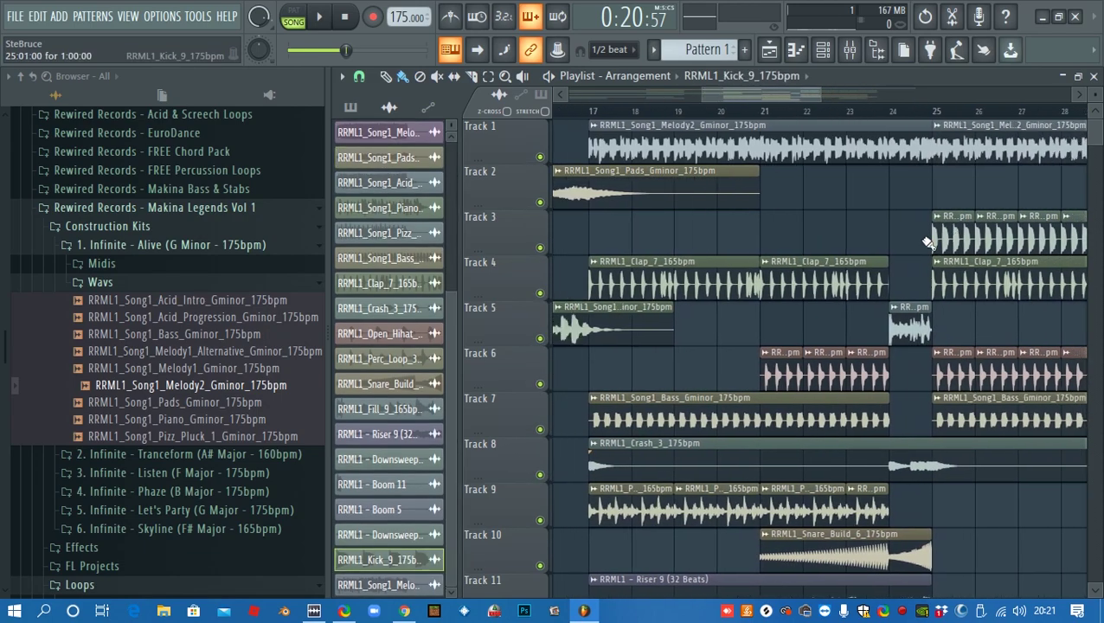
scroll(699, 241, left, 1)
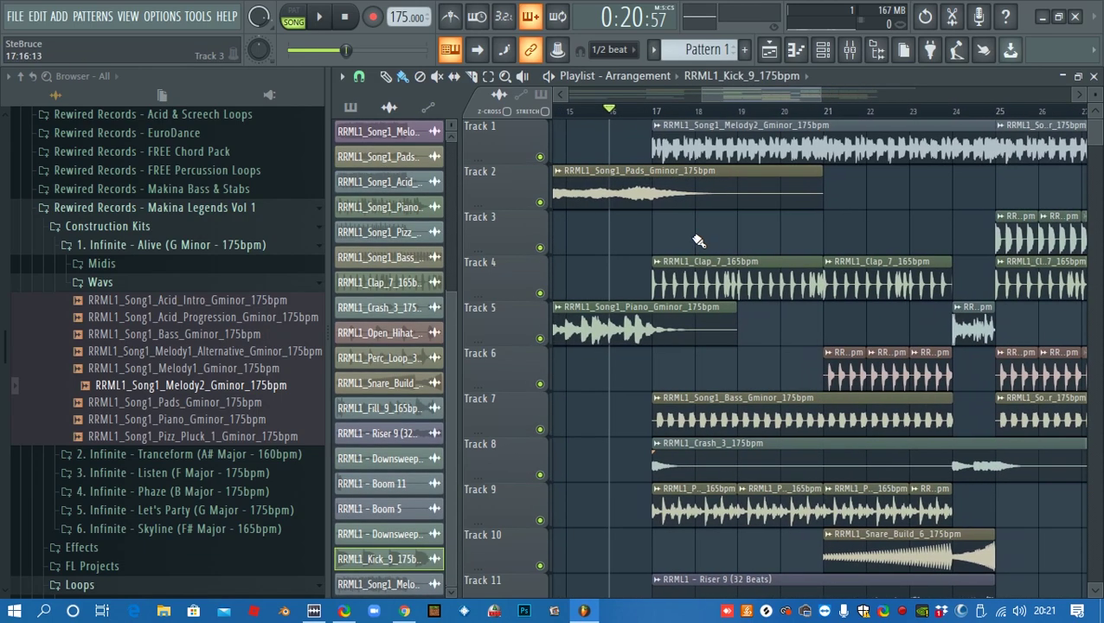
Change the grid snap setting, then play the build-up to audition it
click(360, 77)
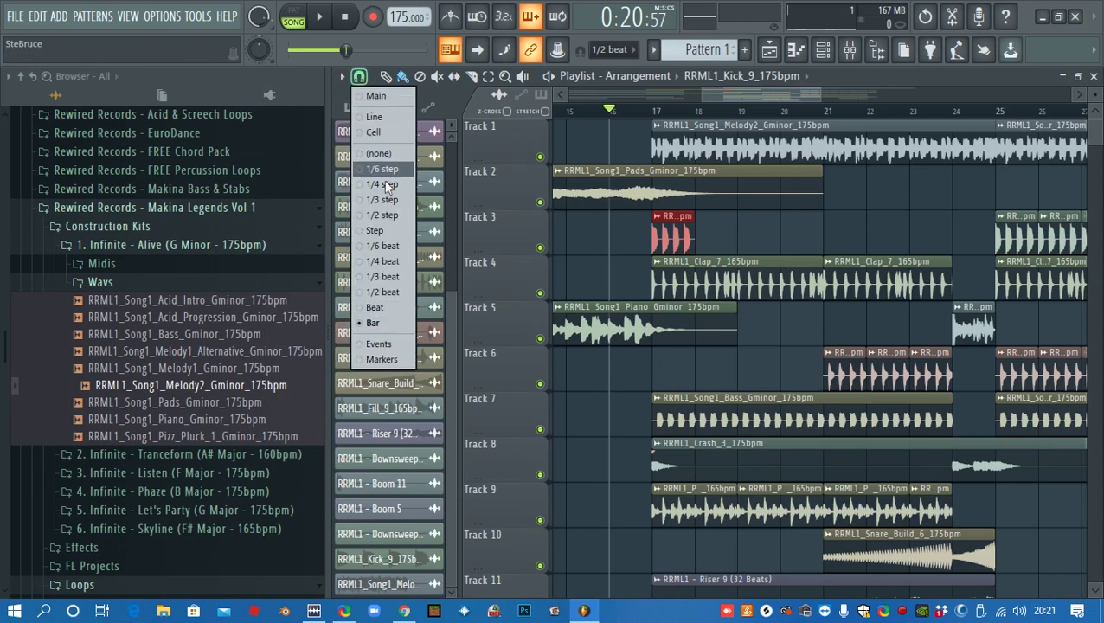
click(388, 307)
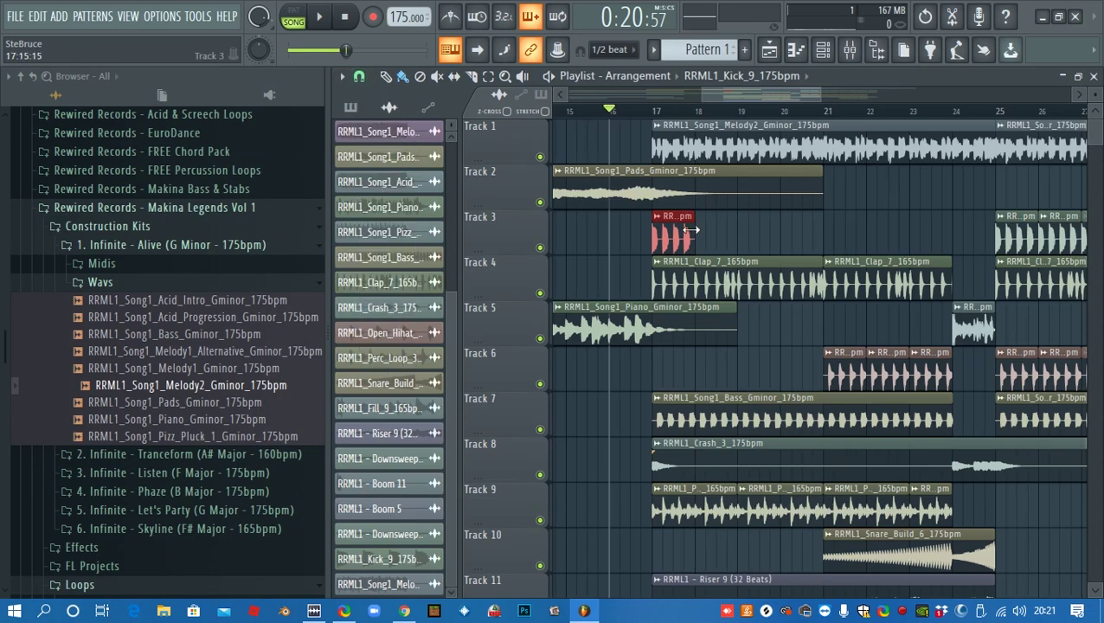
key(space)
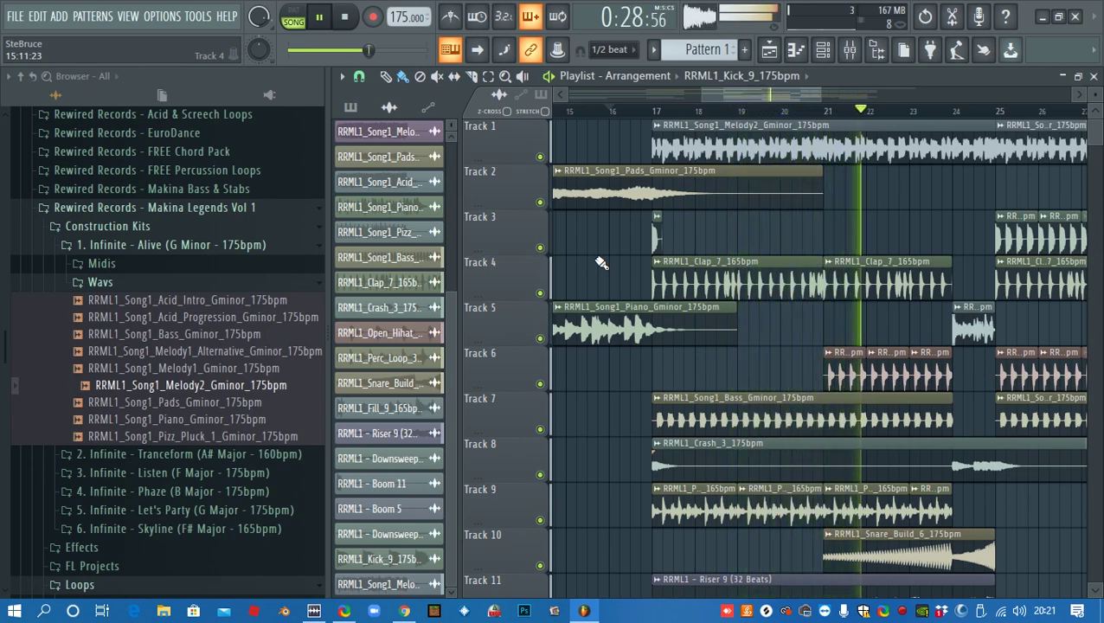
ctrl+scroll(601, 263, down, 2)
ctrl+scroll(599, 260, down, 2)
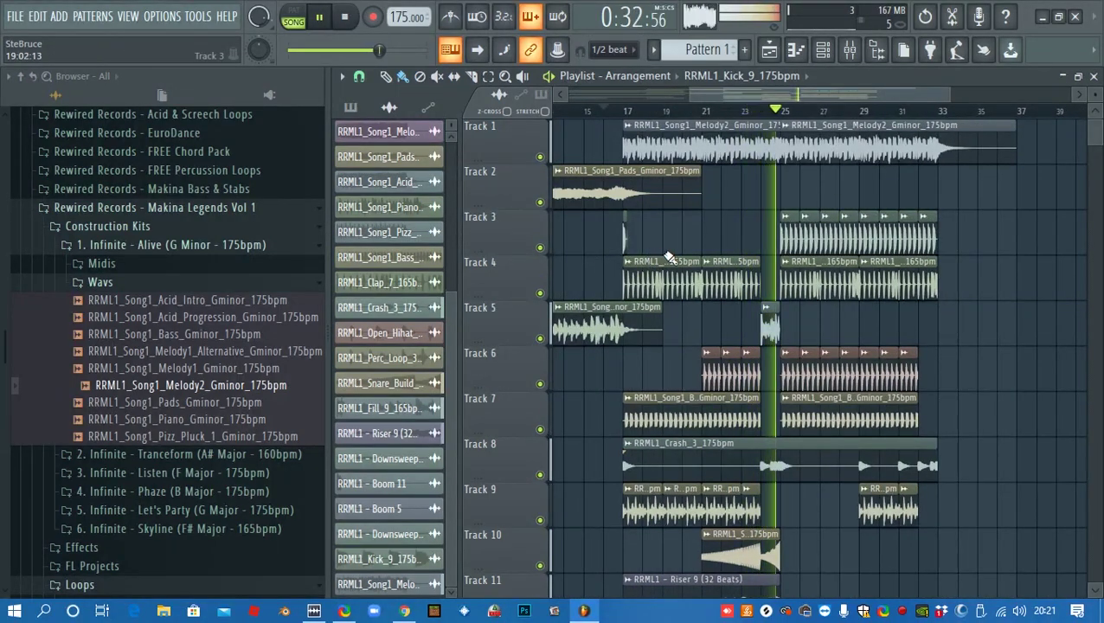
key(space)
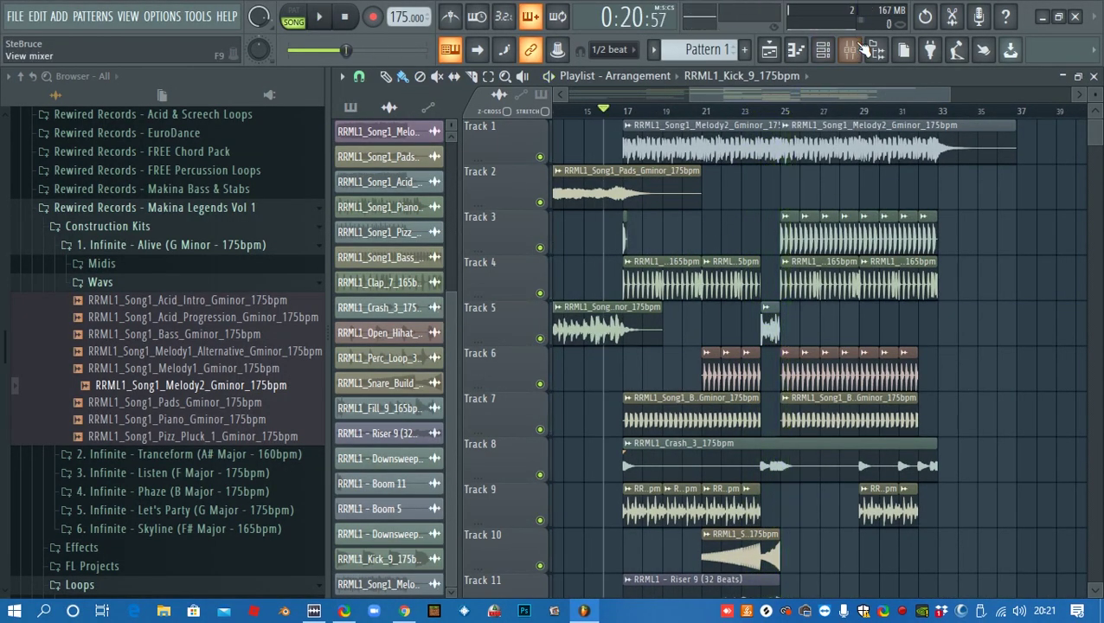
Lower the Master fader in the mixer to about -8 dB while playing from around 0:33
click(862, 49)
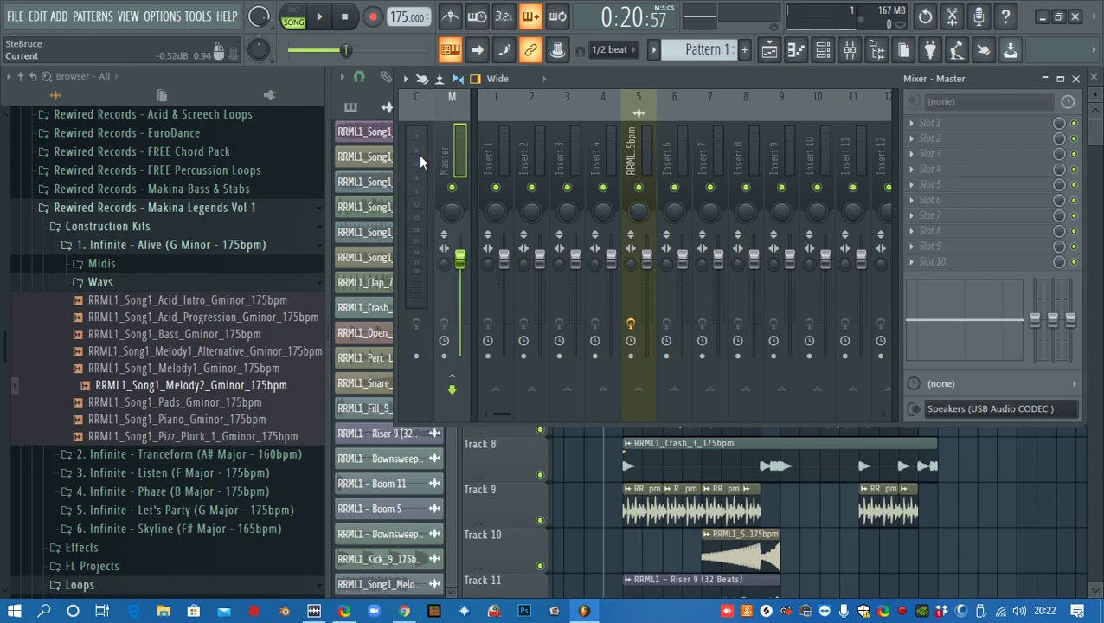
key(space)
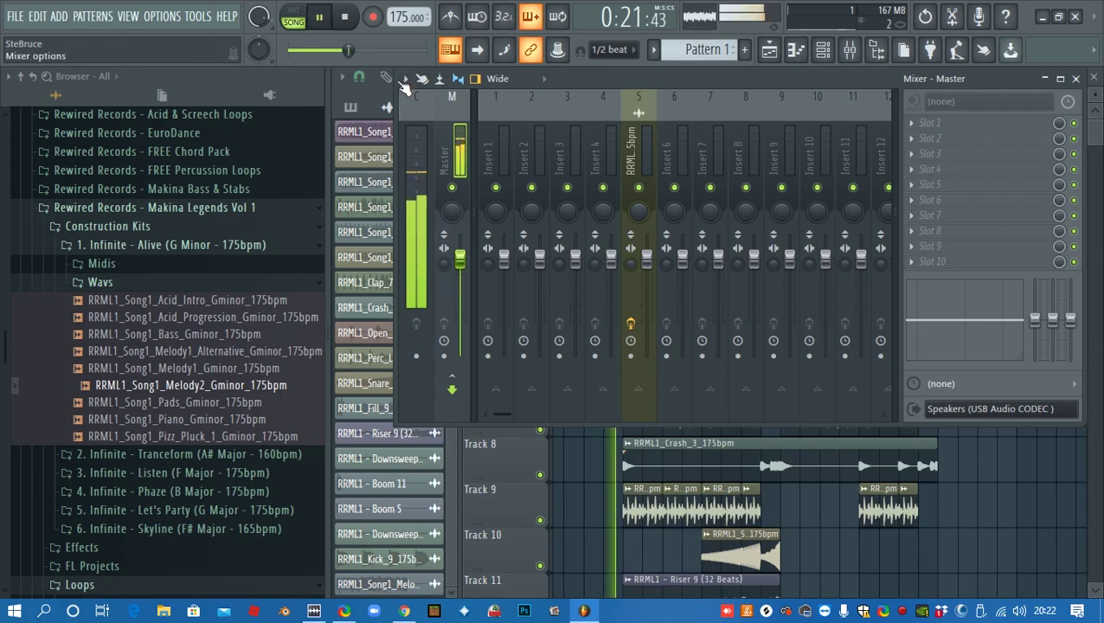
key(space)
click(781, 428)
key(space)
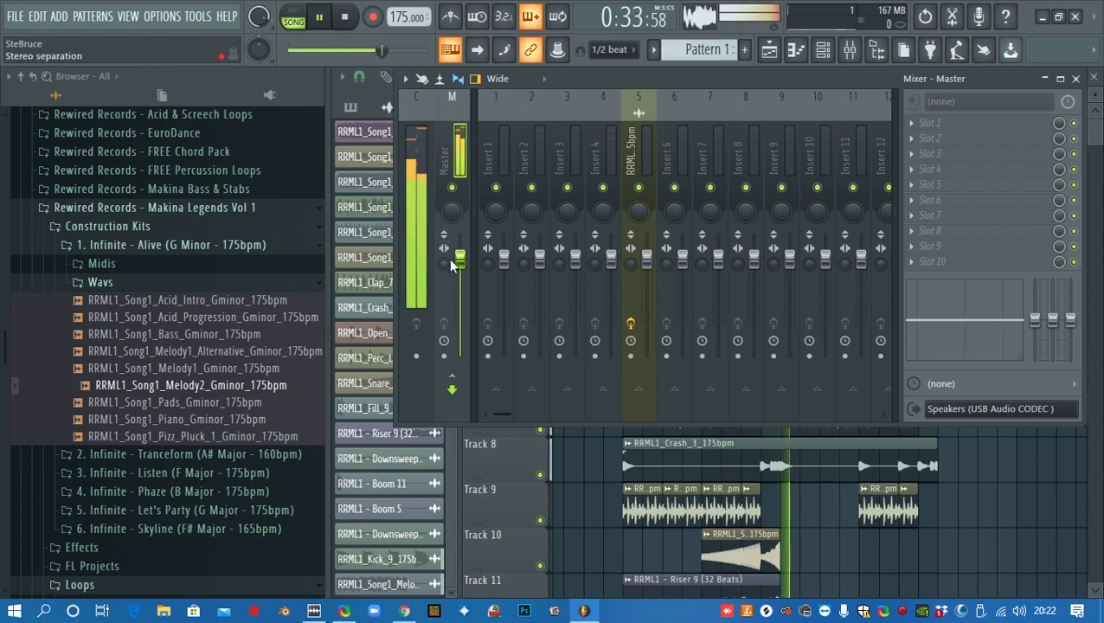
drag(461, 272, 463, 292)
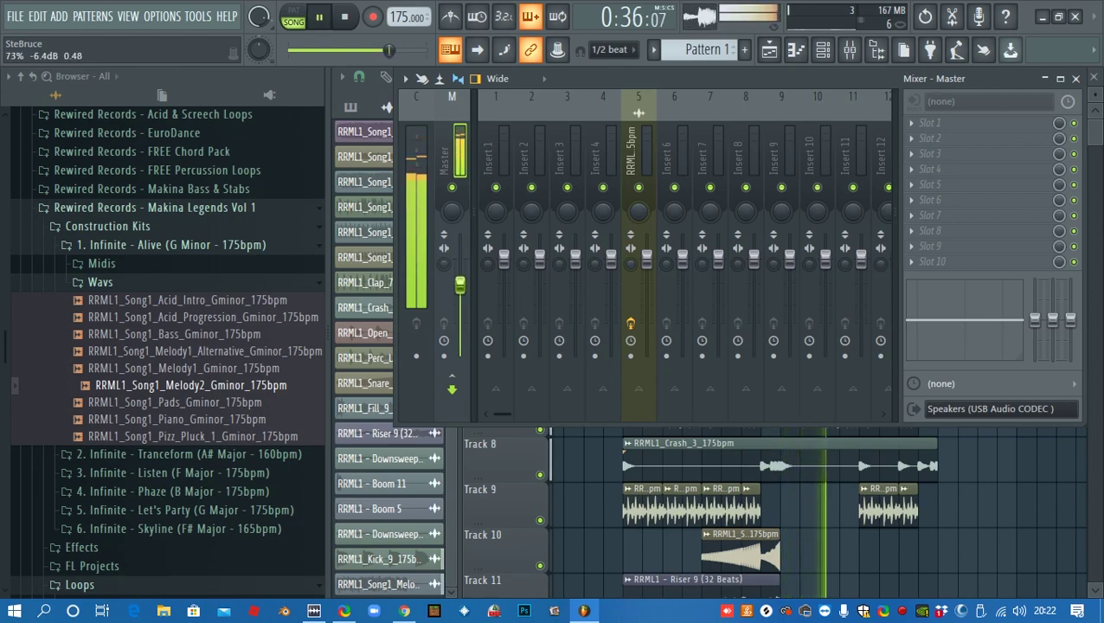
drag(460, 283, 462, 303)
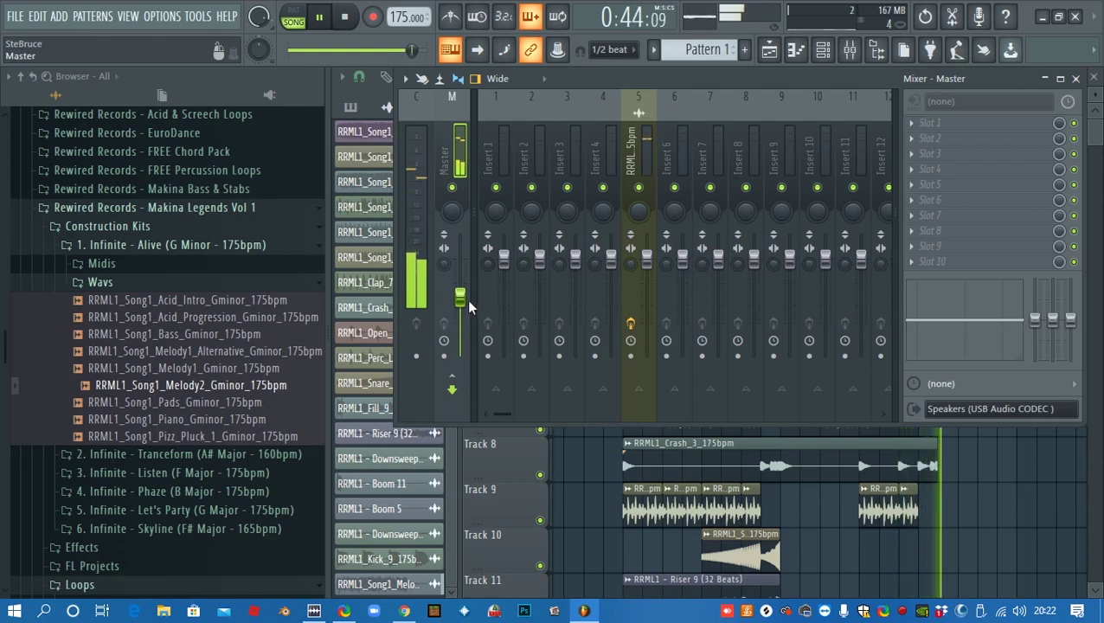
key(space)
click(976, 482)
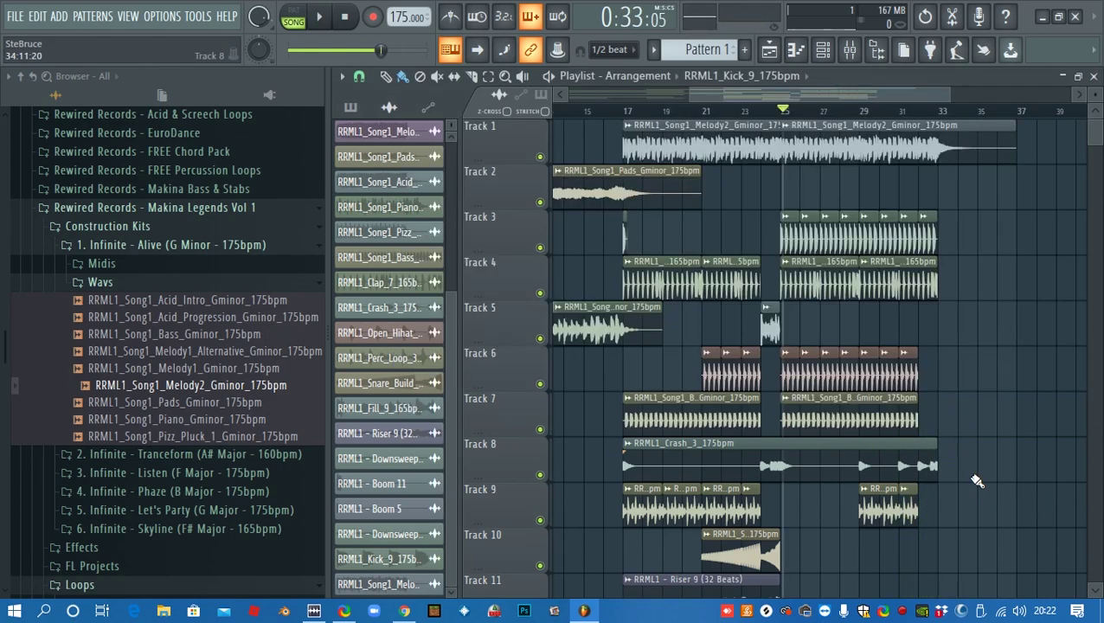
click(850, 49)
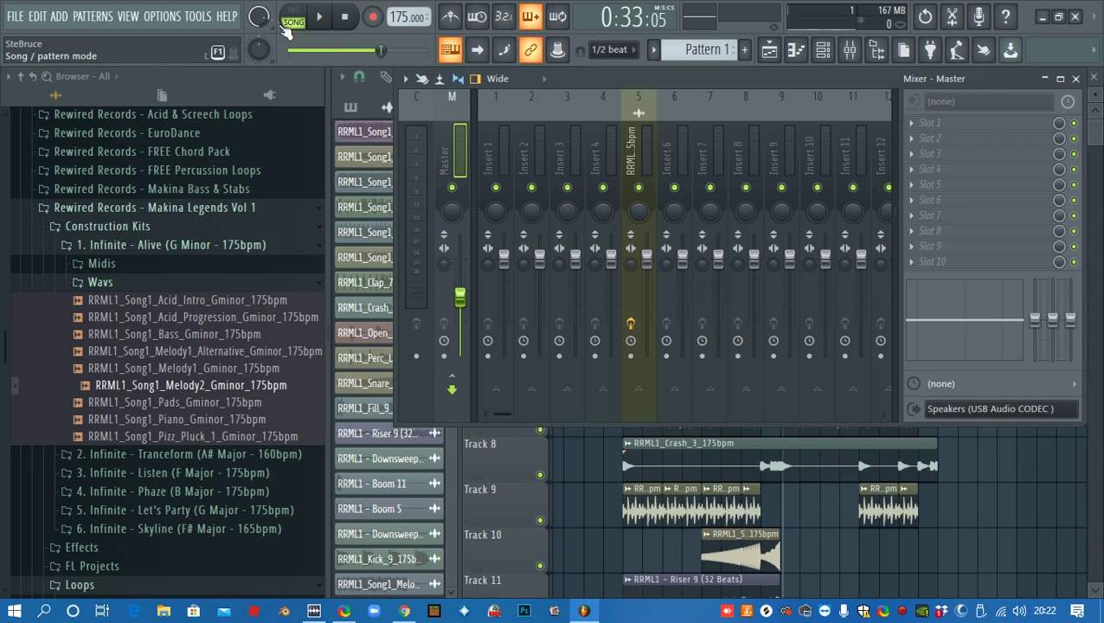
Swap the mixer for the playlist, look over the arrangement, then close the playlist
key(F5)
scroll(1001, 346, down, 4)
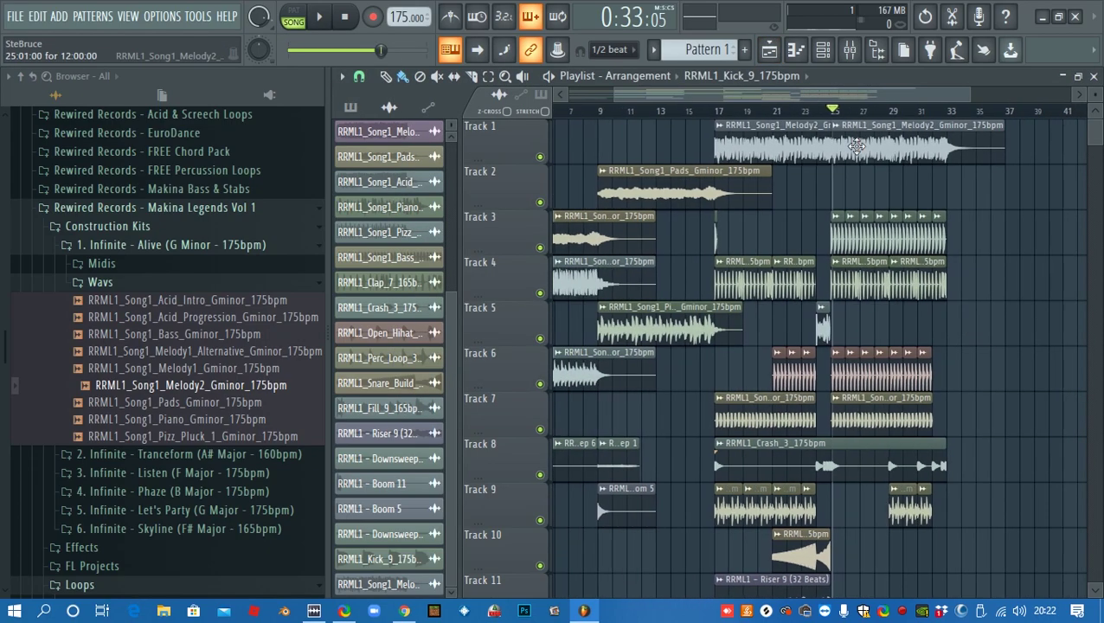
drag(714, 97, 803, 95)
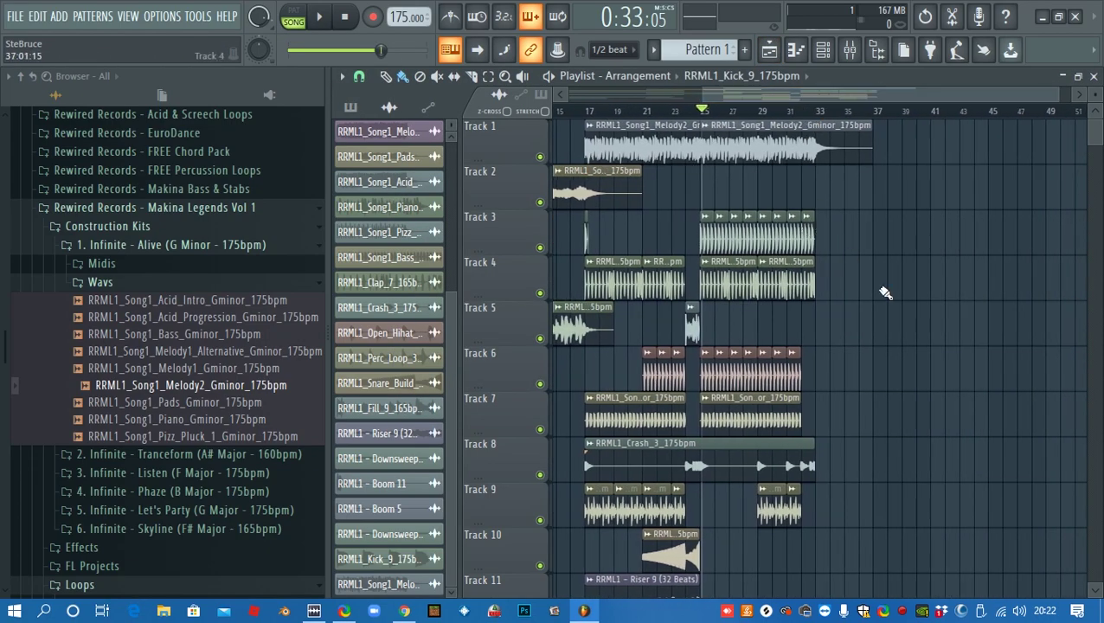
scroll(891, 289, up, 3)
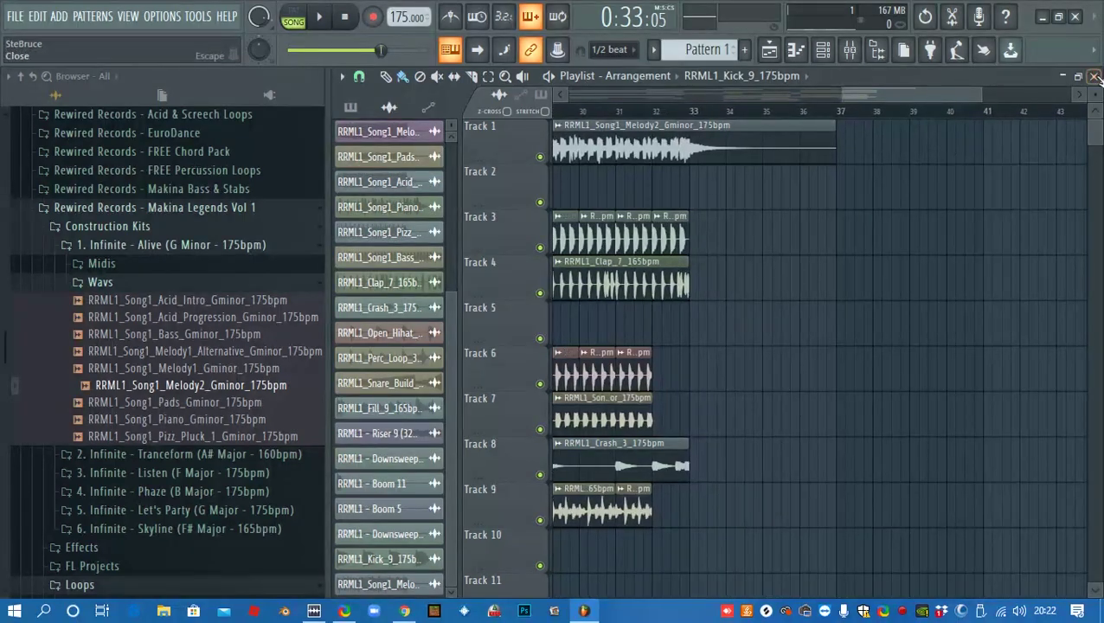
key(F5)
Bring up the Channel rack, check the pattern options, and expand the kit's Midis folder
key(F6)
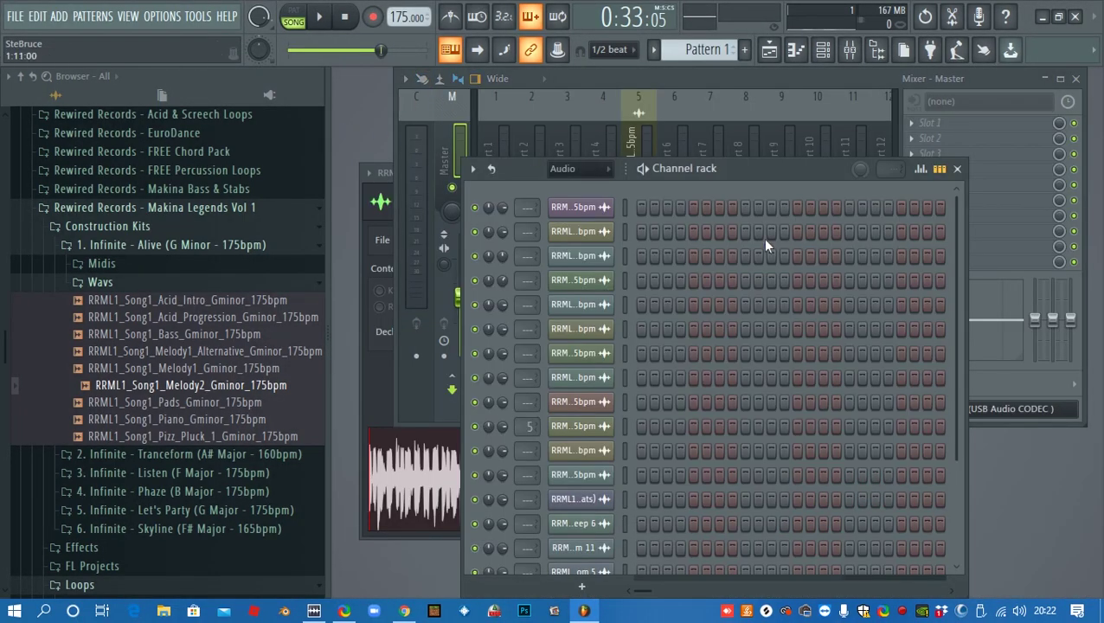
click(655, 51)
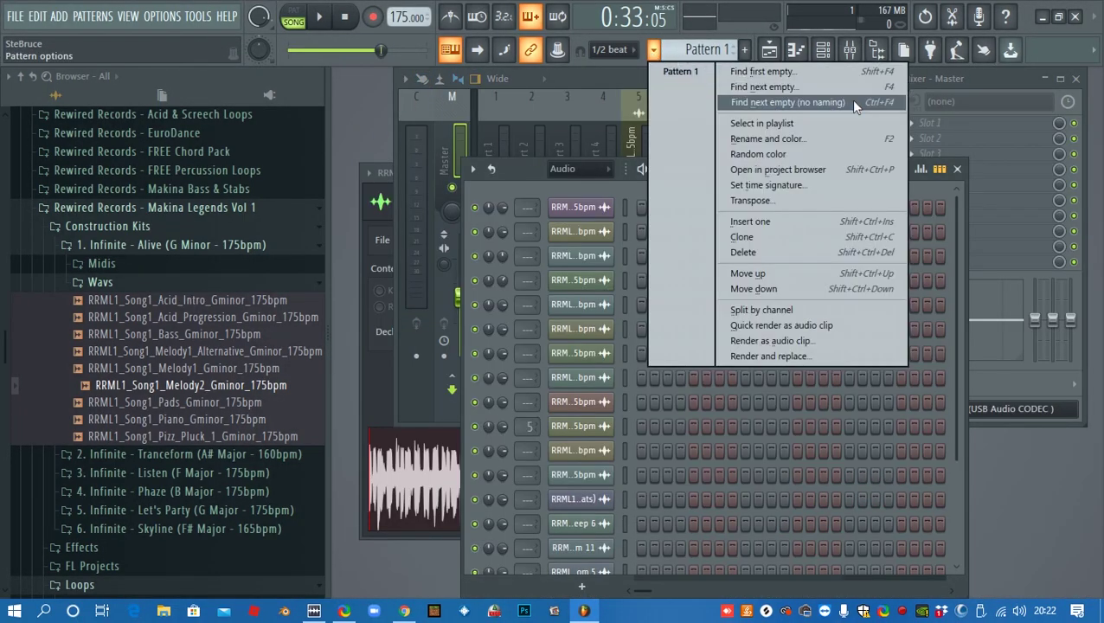
click(487, 187)
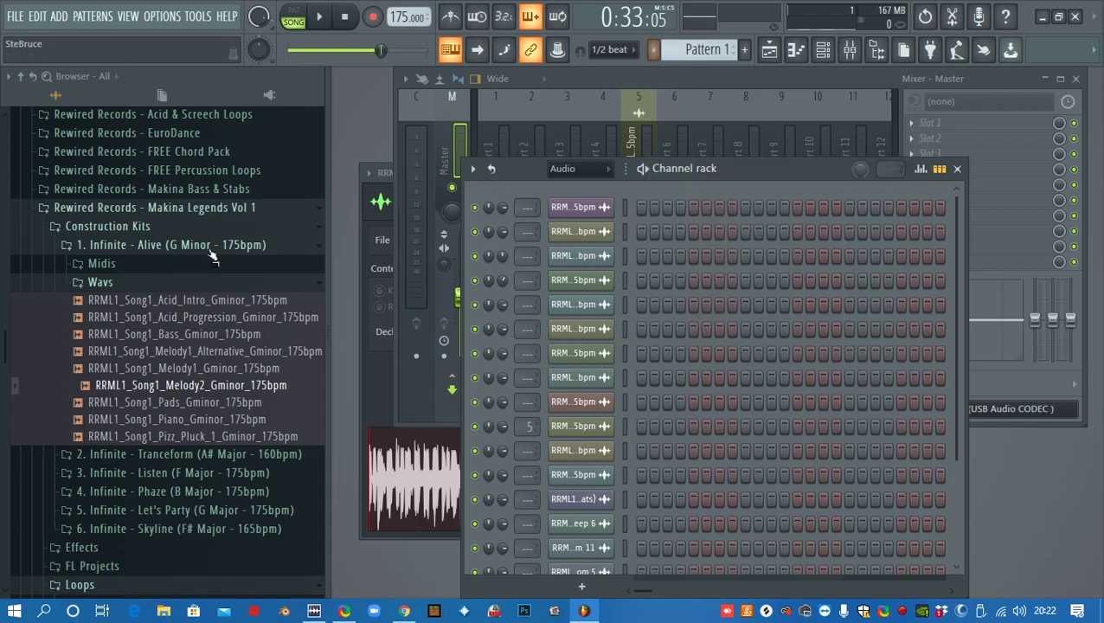
click(101, 263)
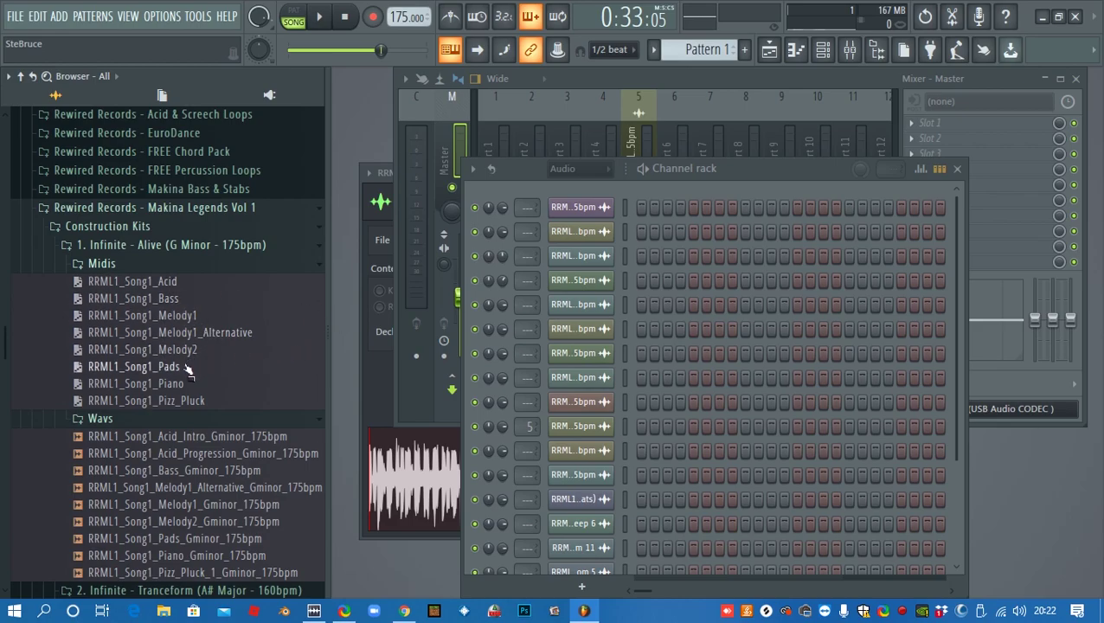
Load the RRML1_Song1_Pads MIDI and make its channel reFX Nexus with the AR After Midnight 1 preset
drag(187, 369, 568, 194)
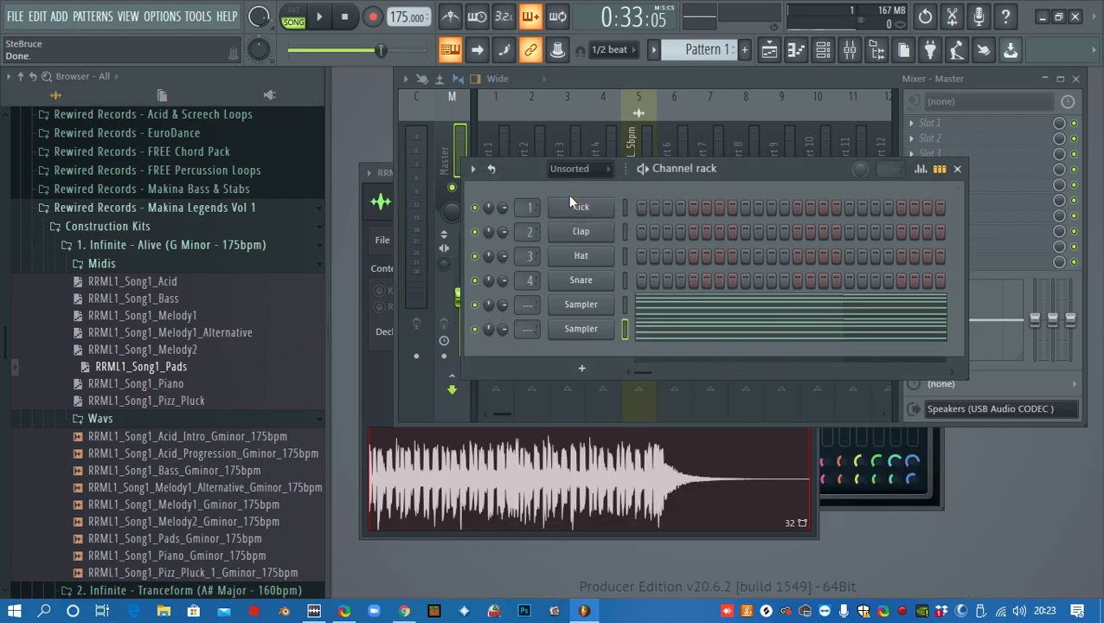
right_click(610, 305)
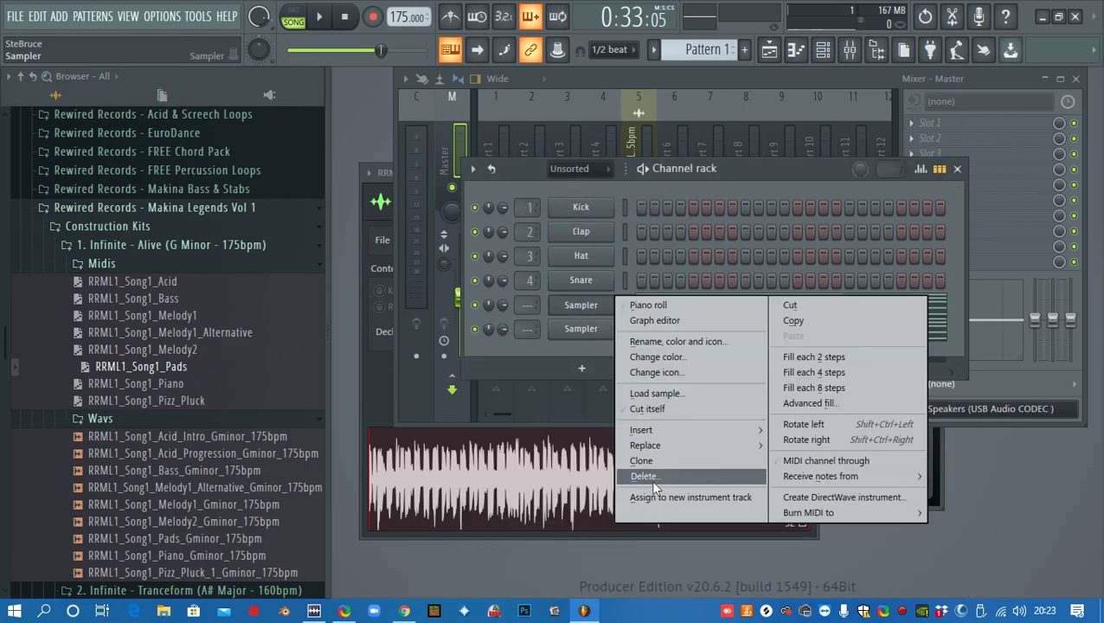
click(653, 478)
click(637, 362)
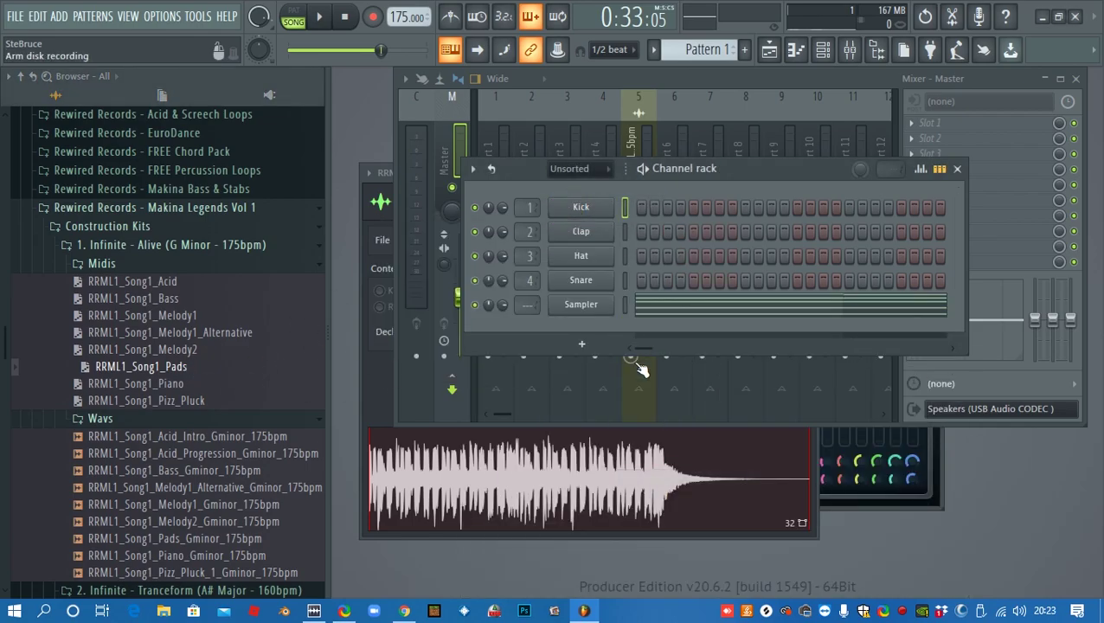
right_click(572, 307)
mouse_move(693, 452)
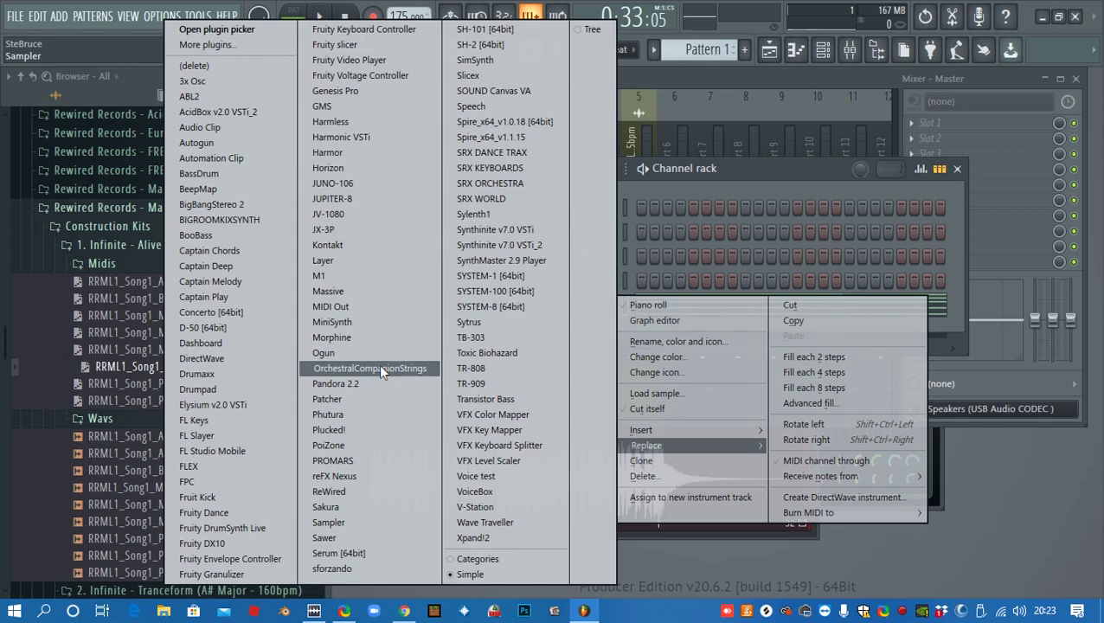
click(369, 476)
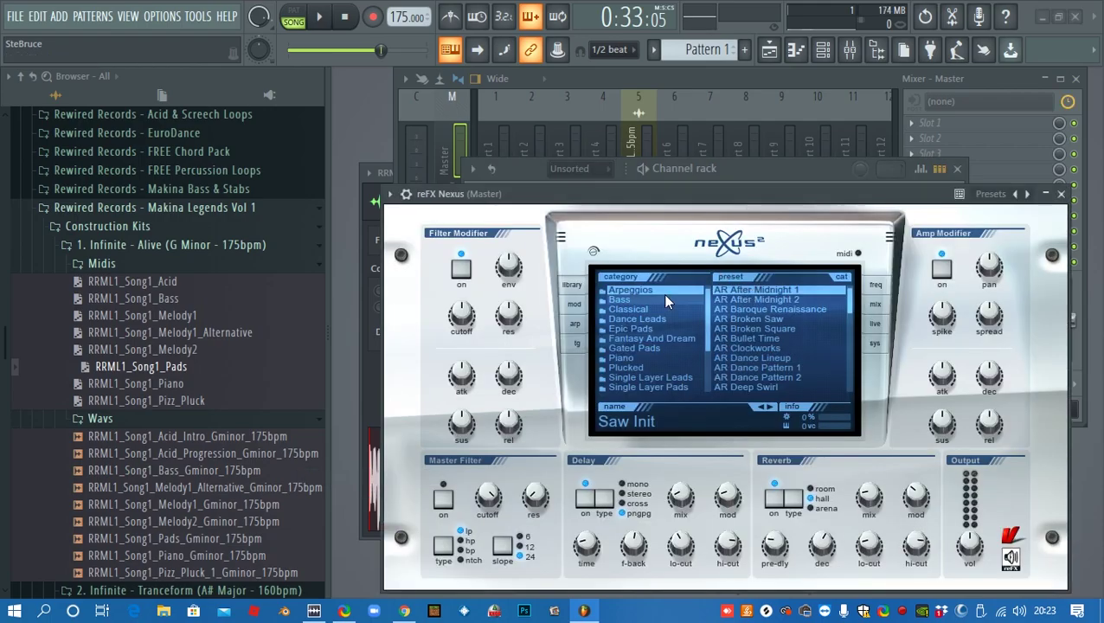
click(730, 294)
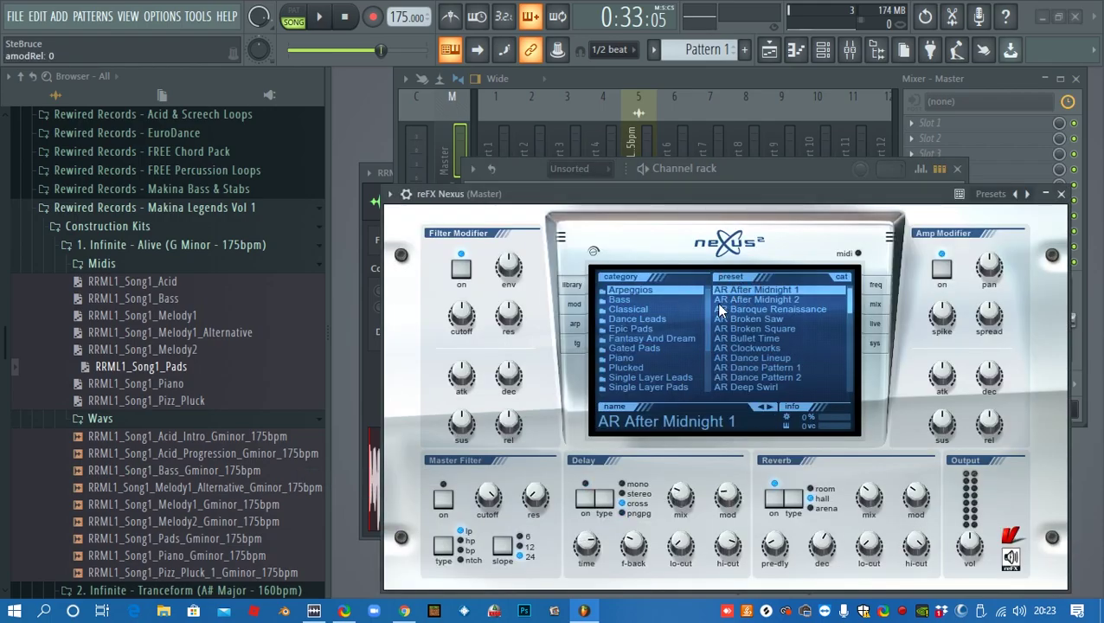
Play the Nexus pattern in pattern mode, then return to song mode and delete the old Track 2 clip
click(485, 168)
click(293, 15)
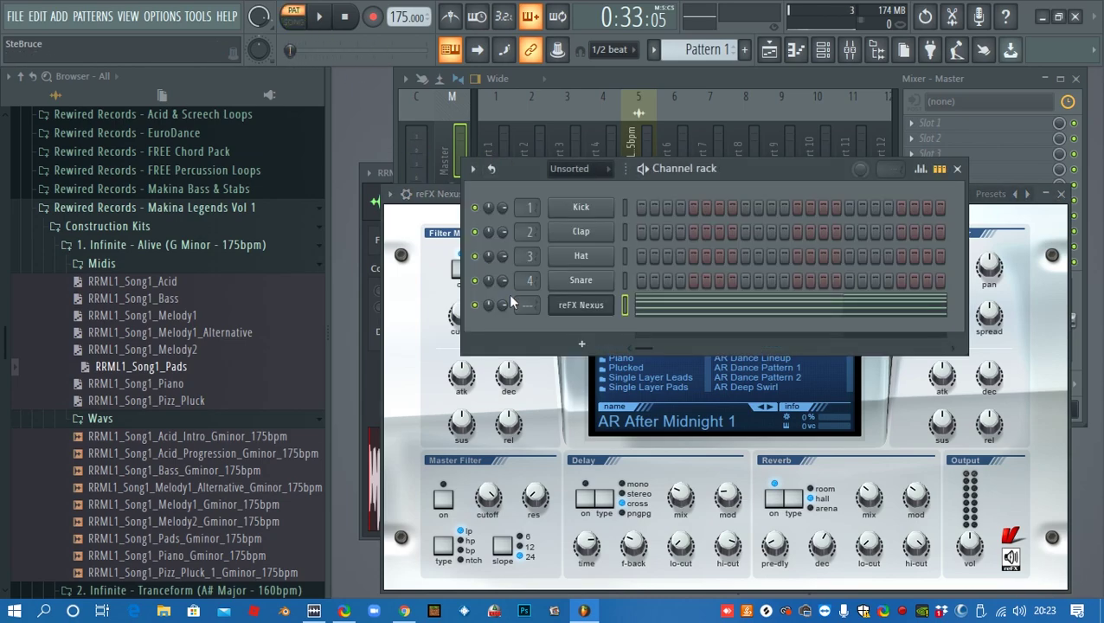
key(space)
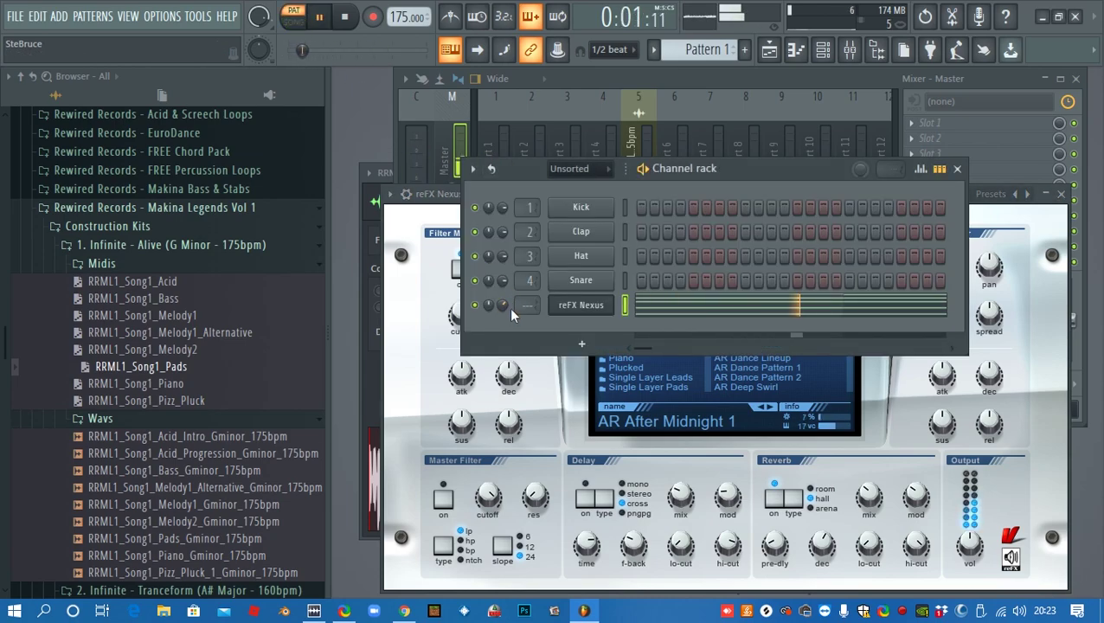
mouse_move(505, 304)
mouse_down()
mouse_move(505, 285)
mouse_move(505, 304)
mouse_up()
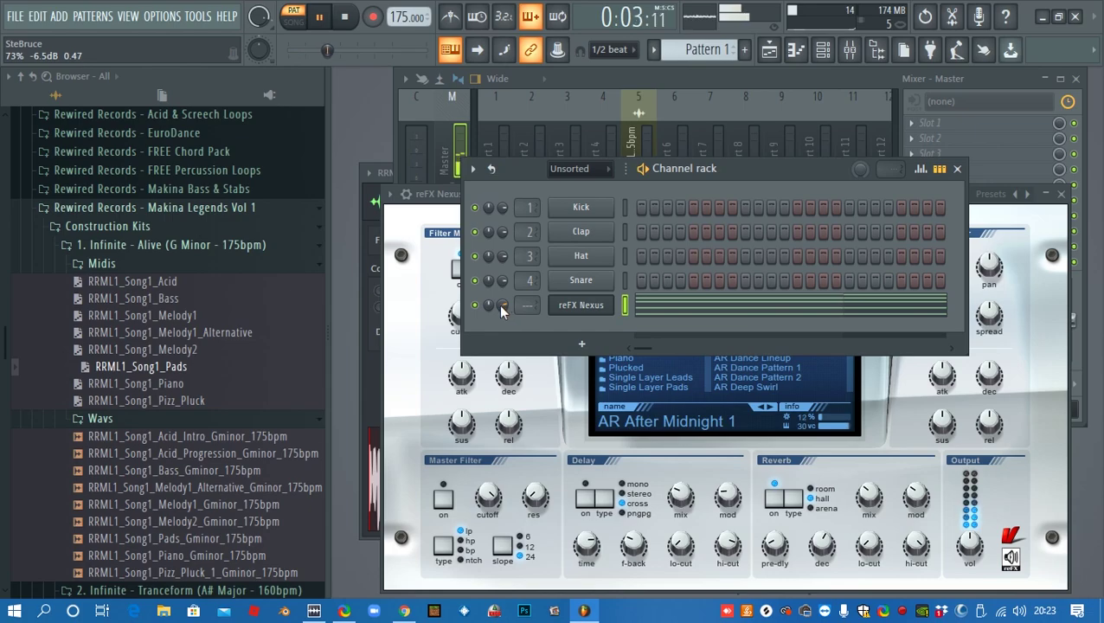
click(294, 22)
click(769, 49)
right_click(743, 192)
Place Pattern 1 on Track 2 starting at bar 33 and play from bar 32
click(663, 49)
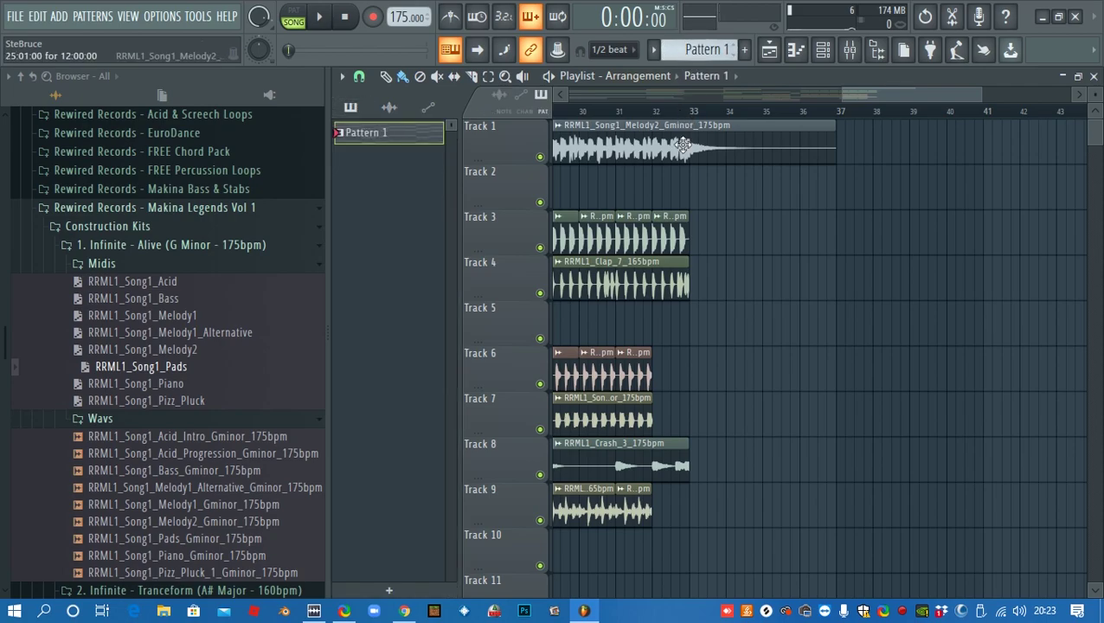
click(721, 198)
drag(721, 201, 713, 197)
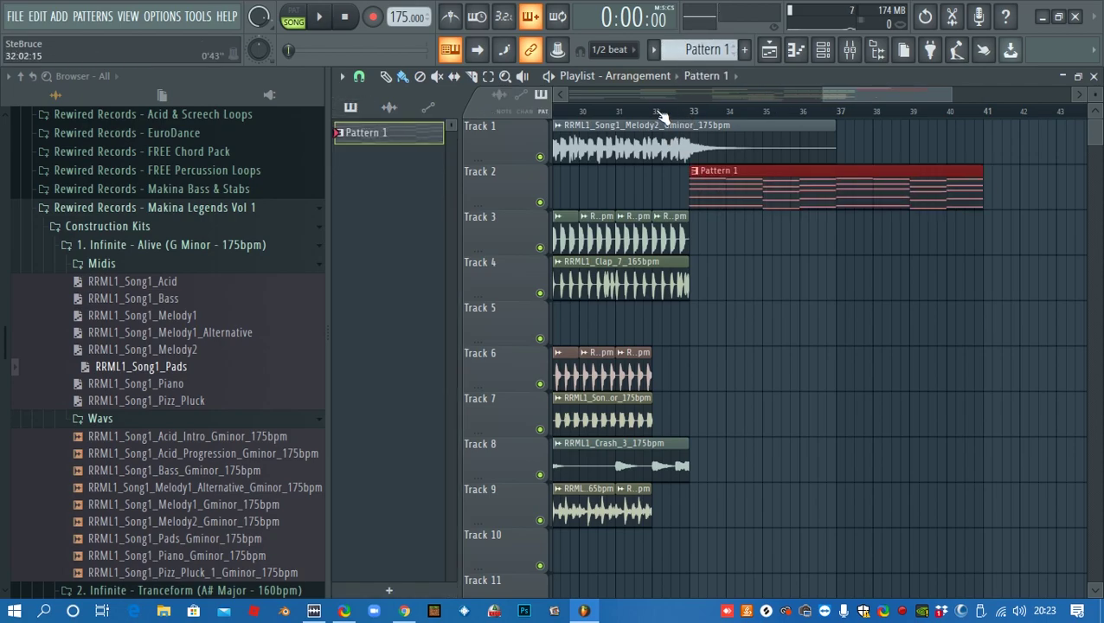
click(662, 115)
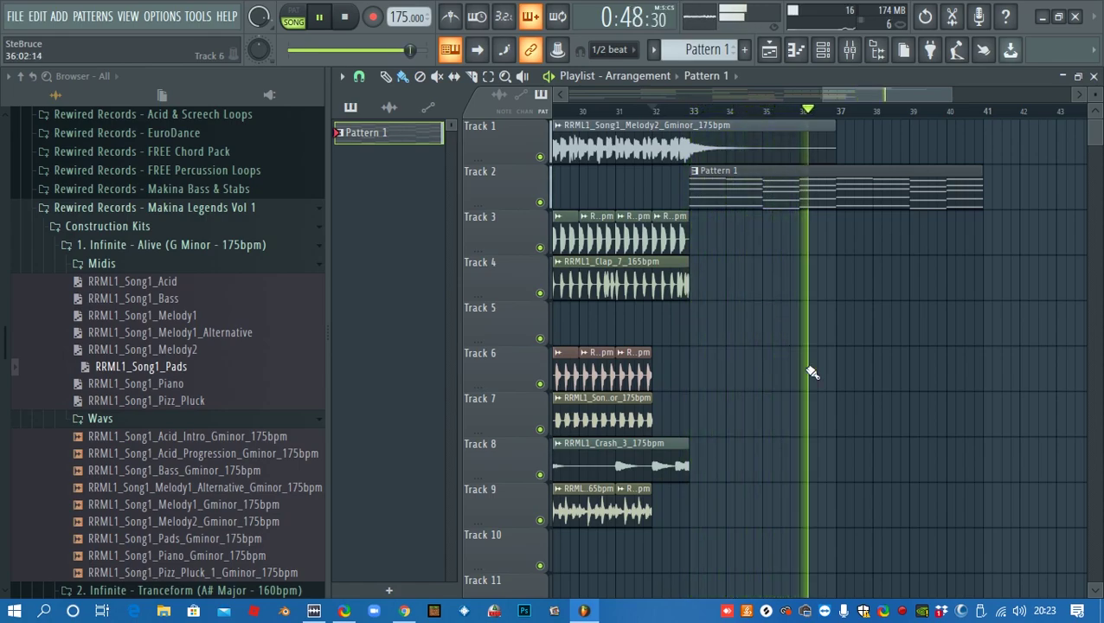
key(space)
Add a second Crash_3 on Track 8 and the acid progression on Track 5 at bar 33
click(614, 443)
click(692, 459)
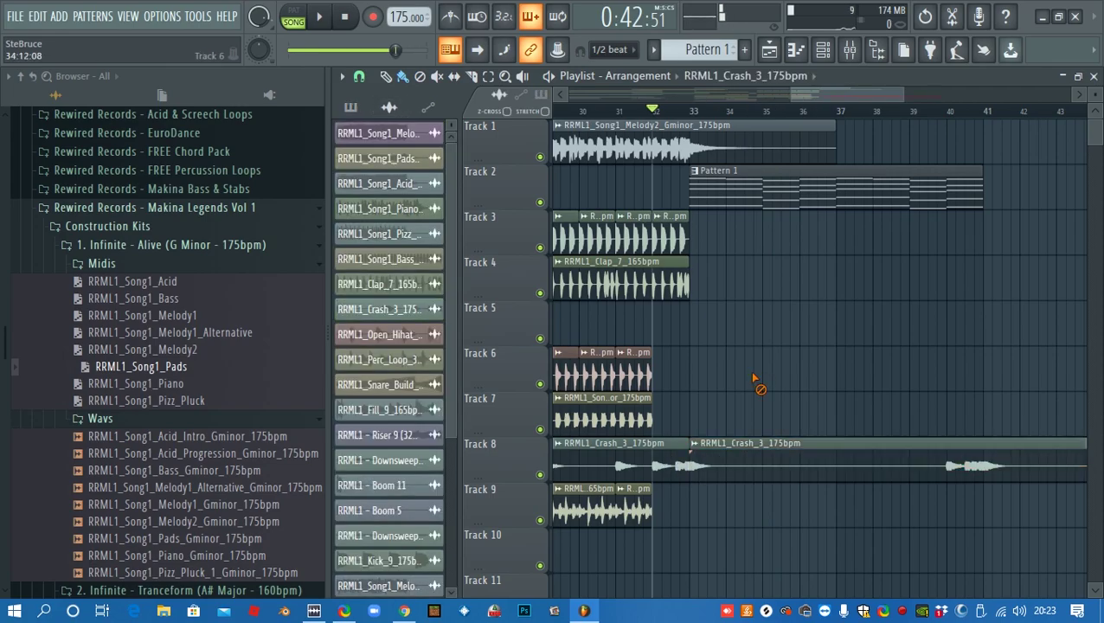
click(397, 187)
click(697, 329)
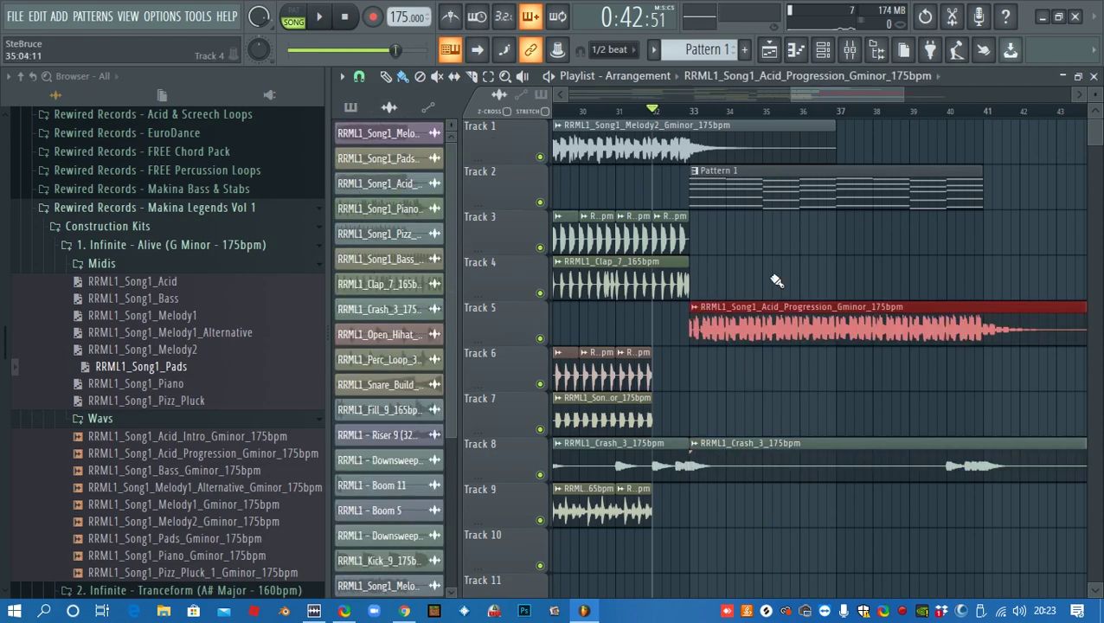
Check Pattern 1 in the piano roll, close it and the channel rack, then play
double_click(784, 197)
click(1095, 76)
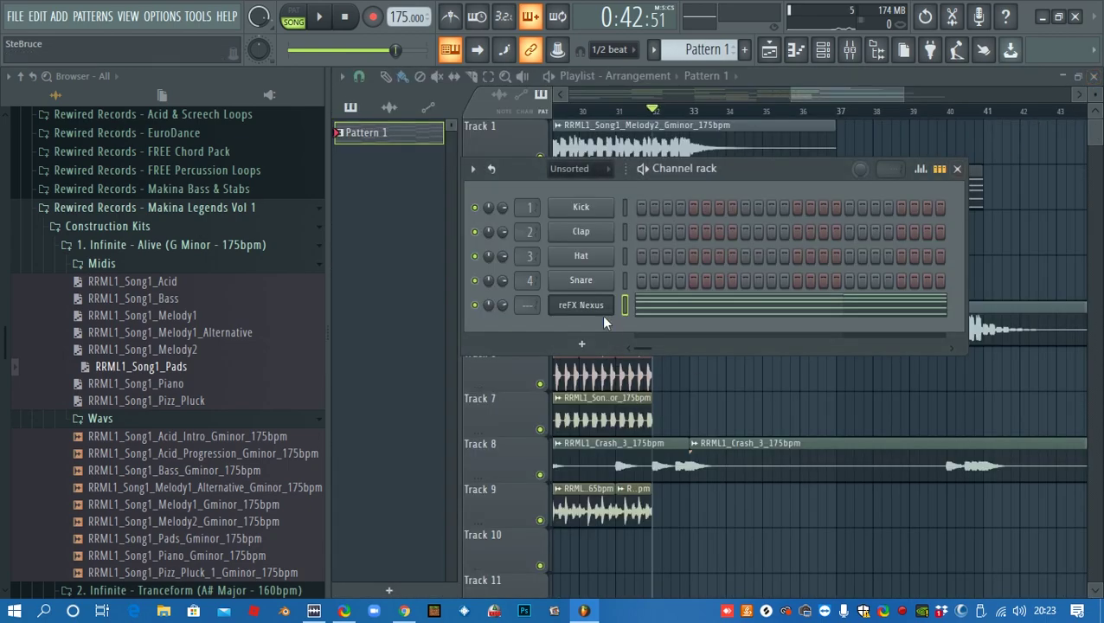
right_click(502, 313)
key(Escape)
key(F6)
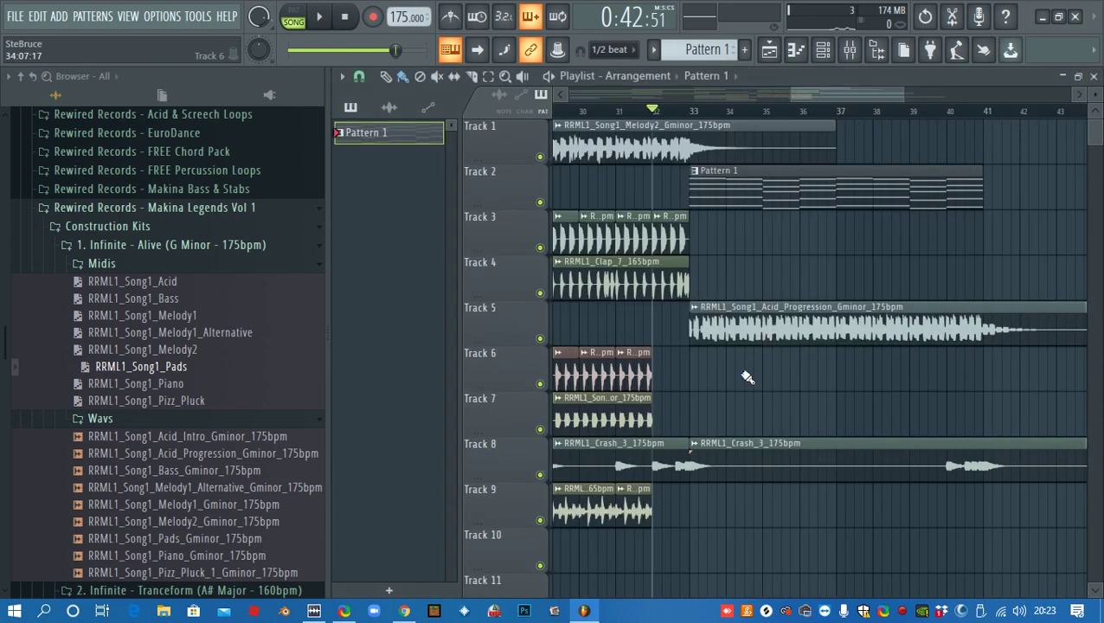
key(space)
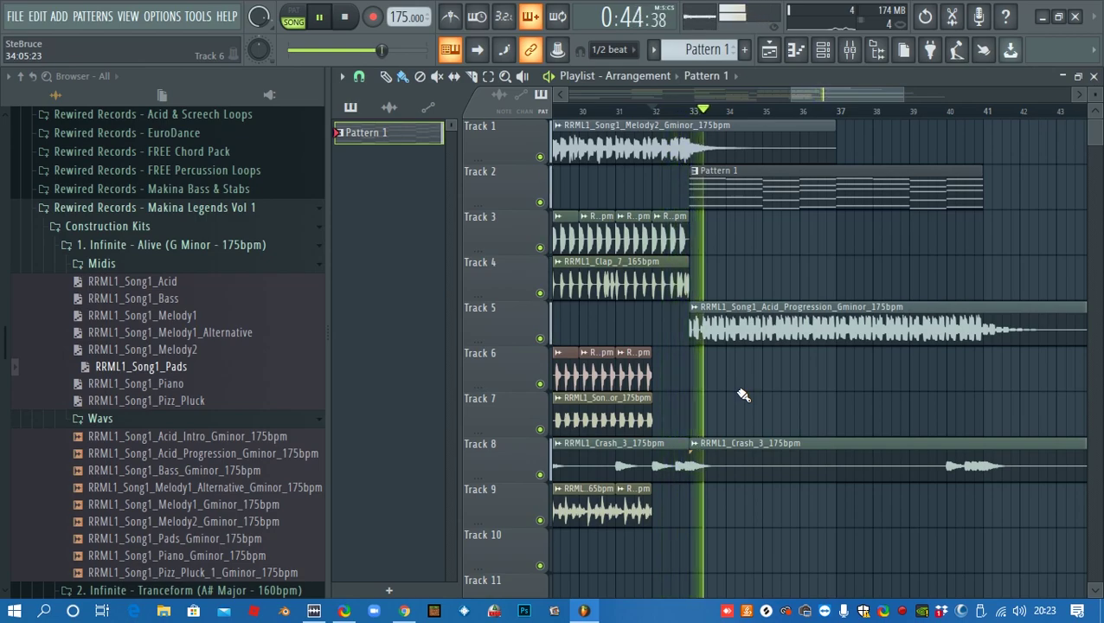
Try a kick clip at the end of Track 3, then remove it
click(658, 250)
click(706, 236)
right_click(717, 237)
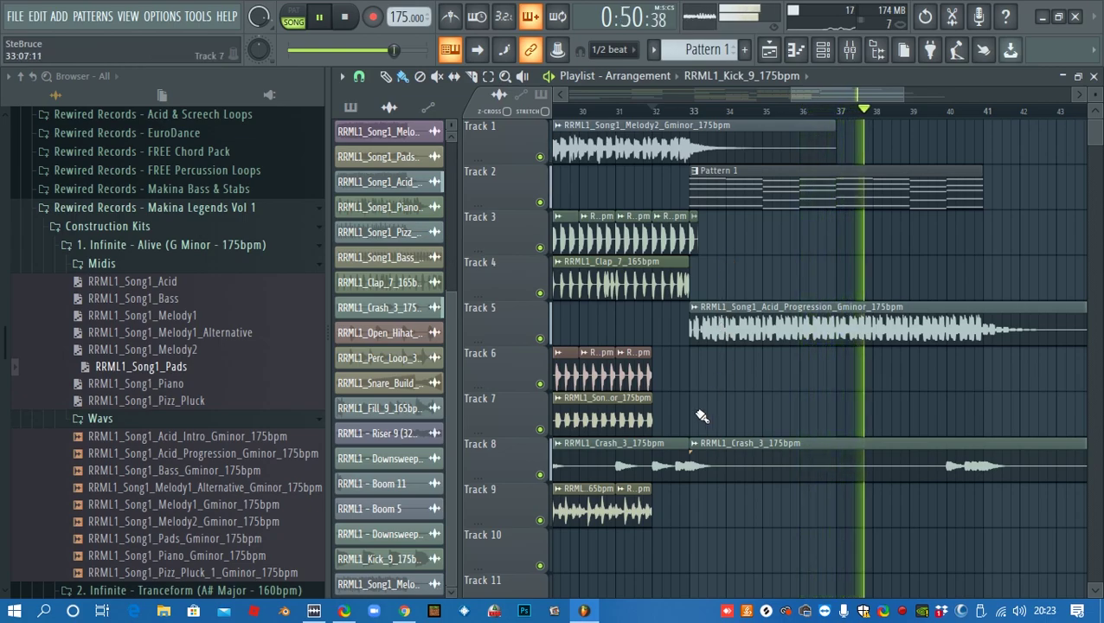
key(space)
Paint Perc_Loop clips along Track 9 from bar 33 and play them back
click(594, 507)
drag(696, 509, 938, 504)
key(space)
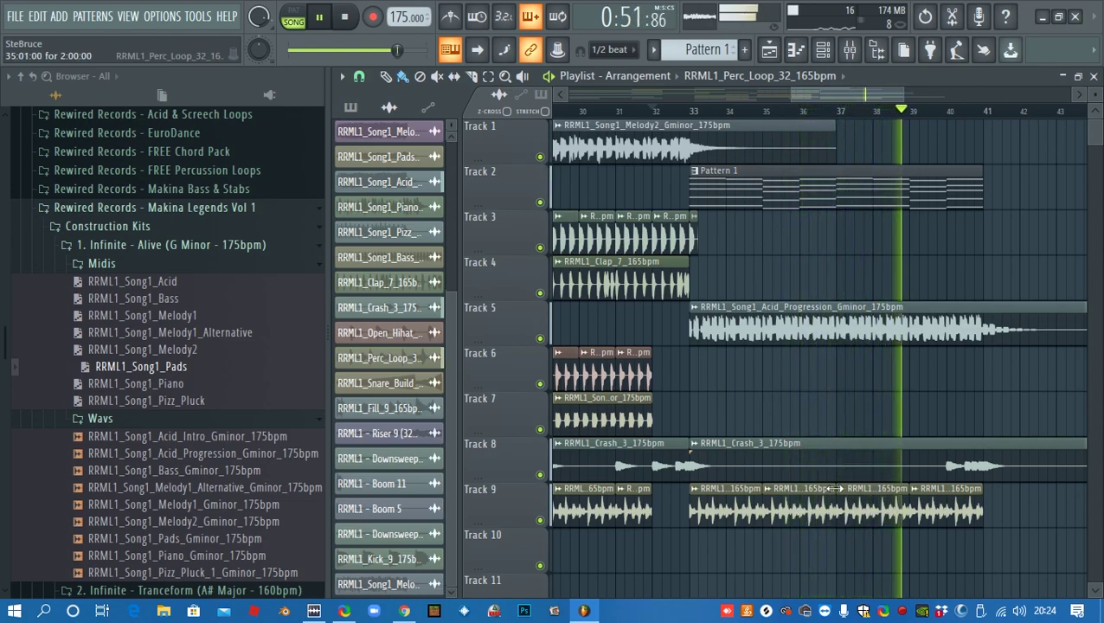
Stop playback and preview RRML1_Rayada_14_Any_Key_175bpm in the Rayada Loops folder
drag(820, 96, 827, 96)
key(space)
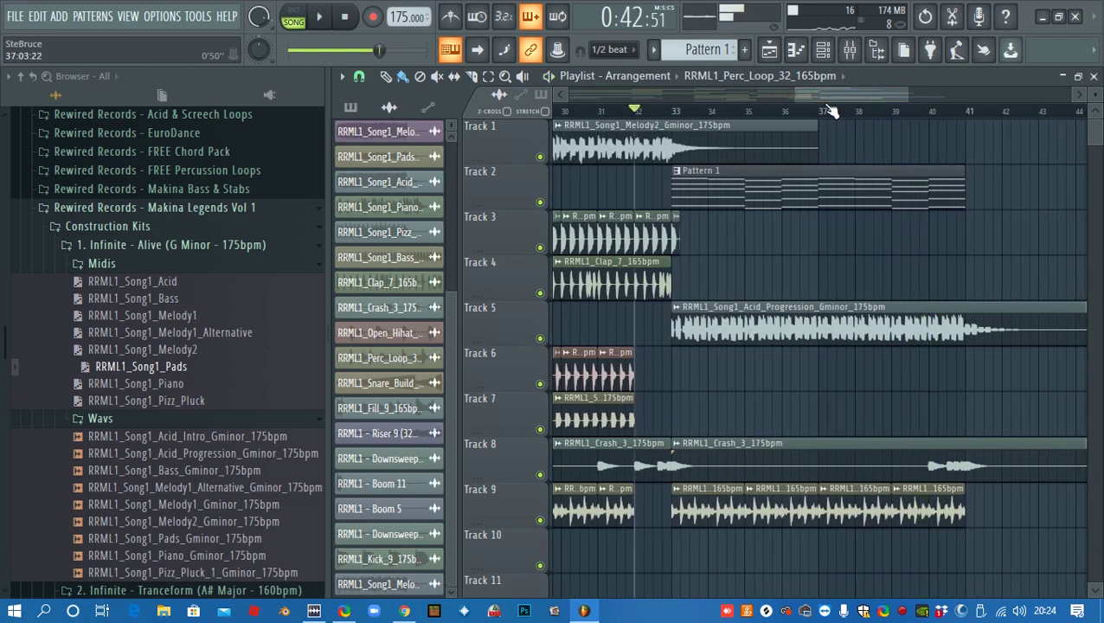
scroll(247, 471, down, 9)
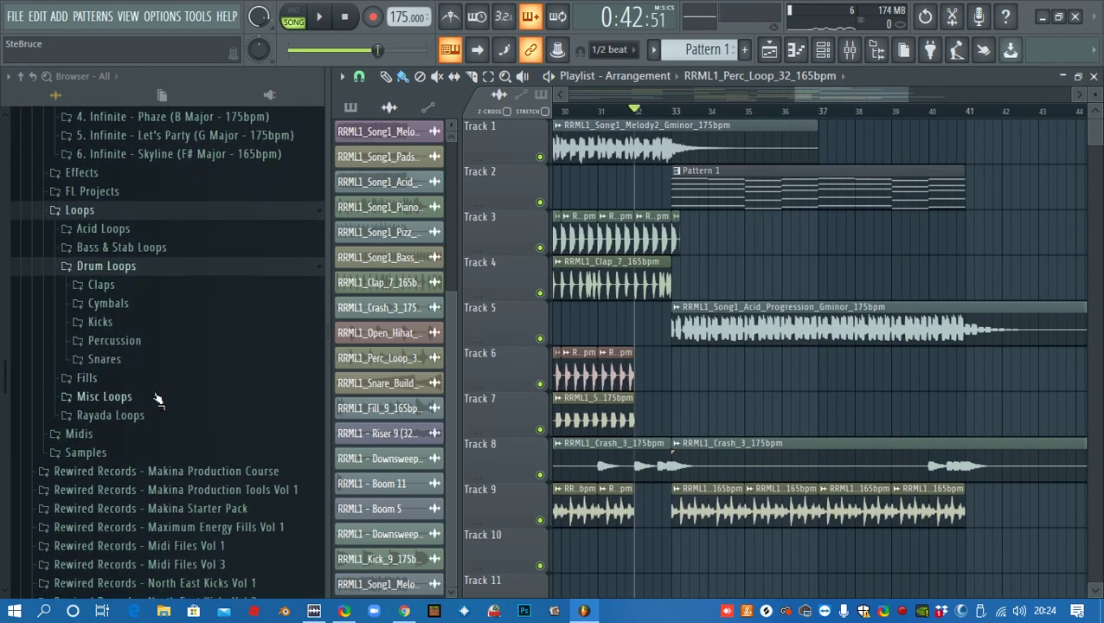
click(110, 415)
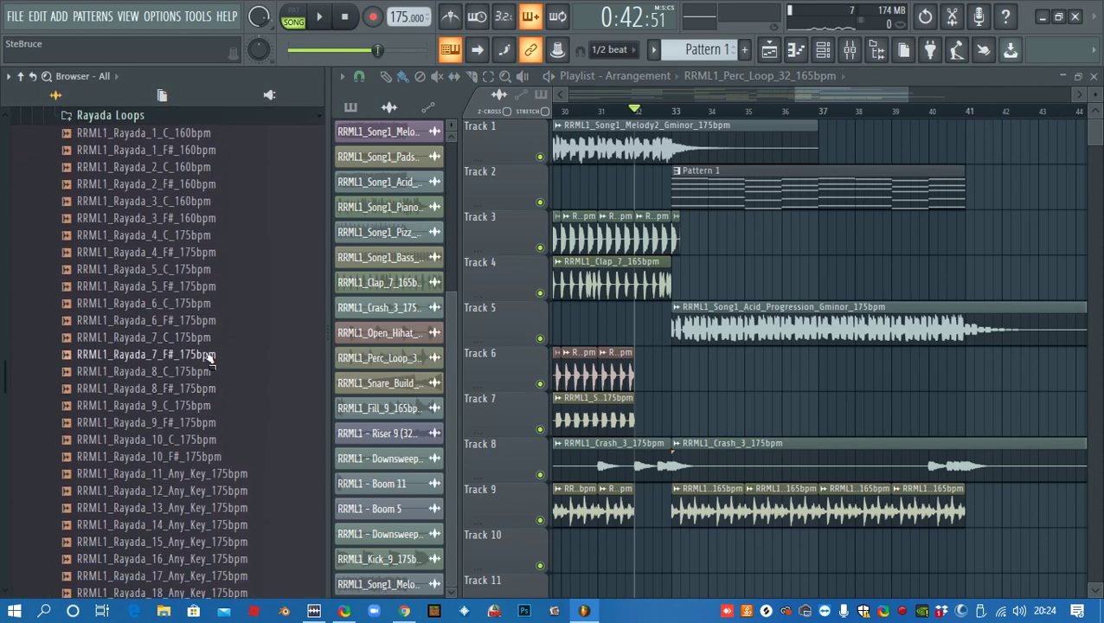
scroll(231, 368, down, 2)
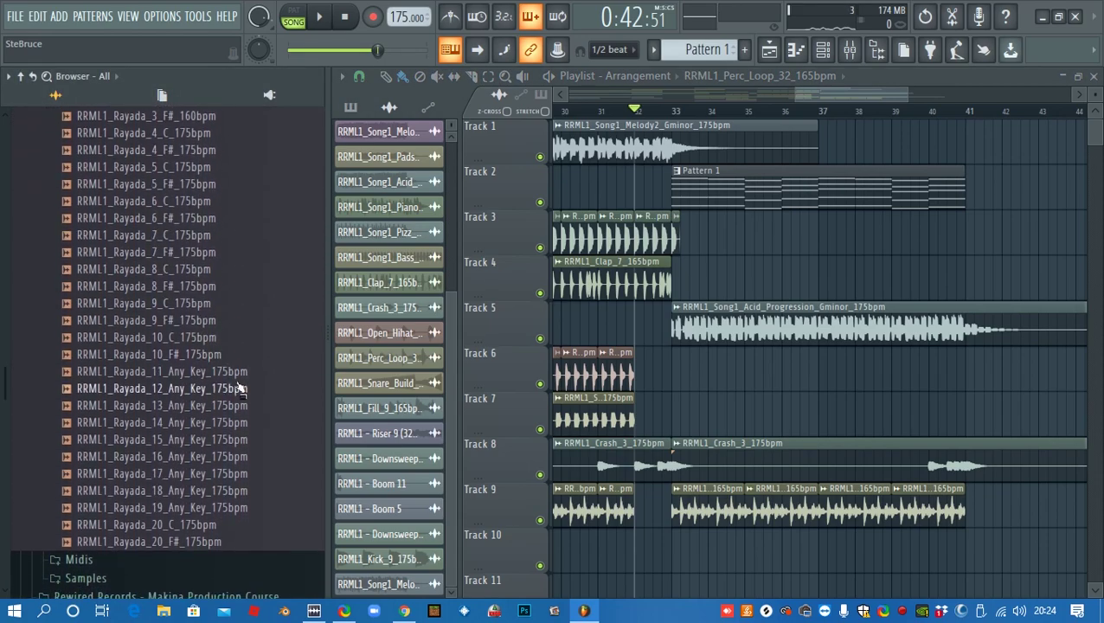
click(219, 424)
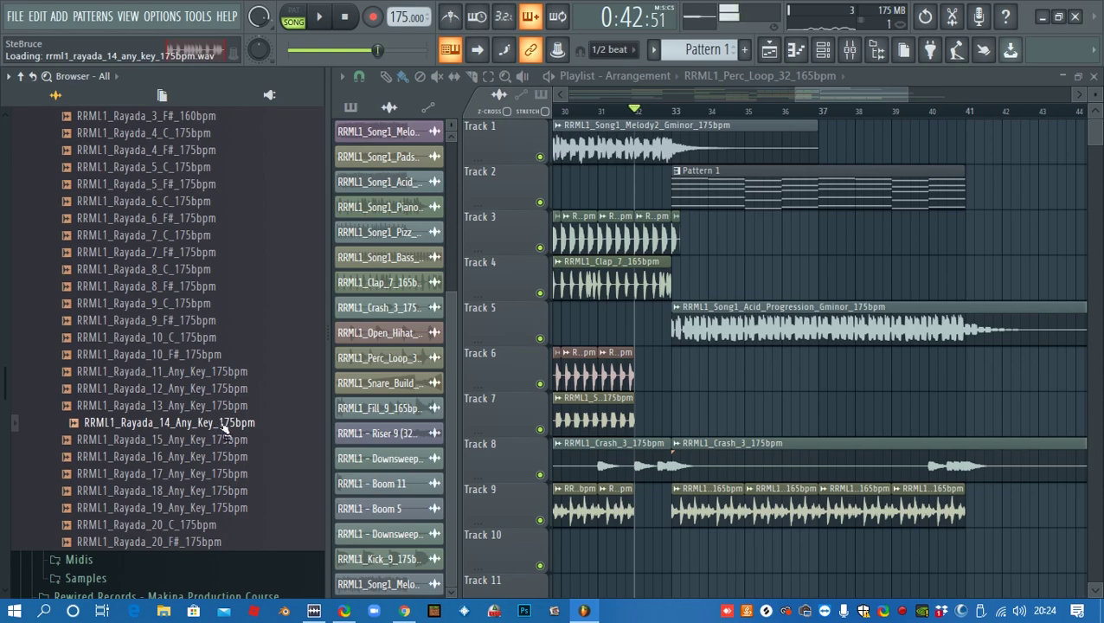
Drop Rayada_14 onto Track 4 at bar 33 and paint copies up to bar 41
drag(211, 430, 734, 286)
key(space)
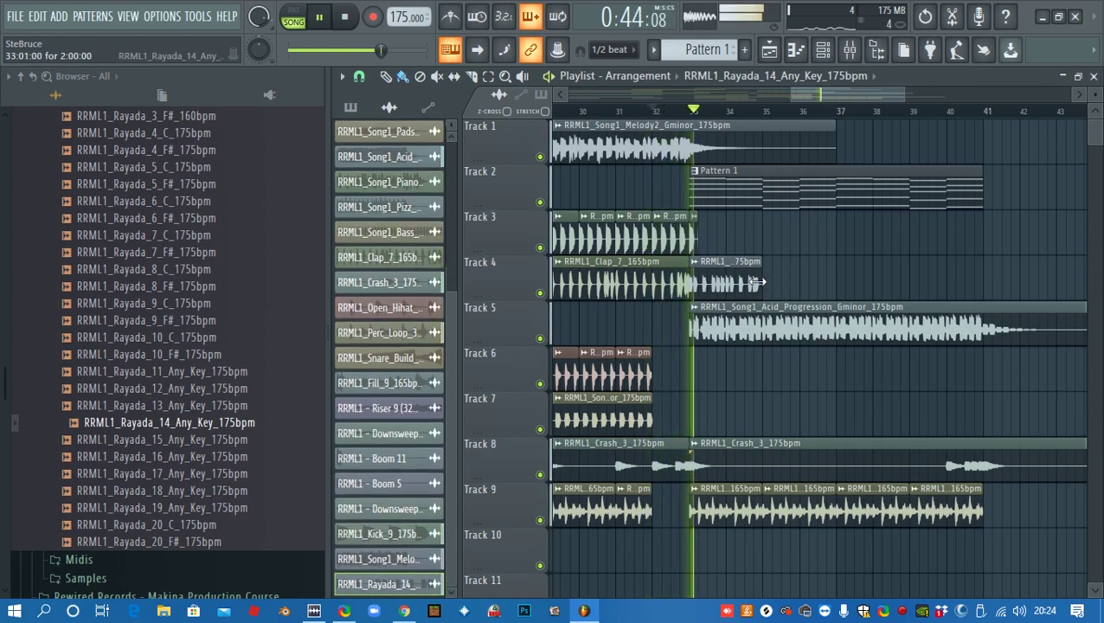
drag(771, 288, 942, 279)
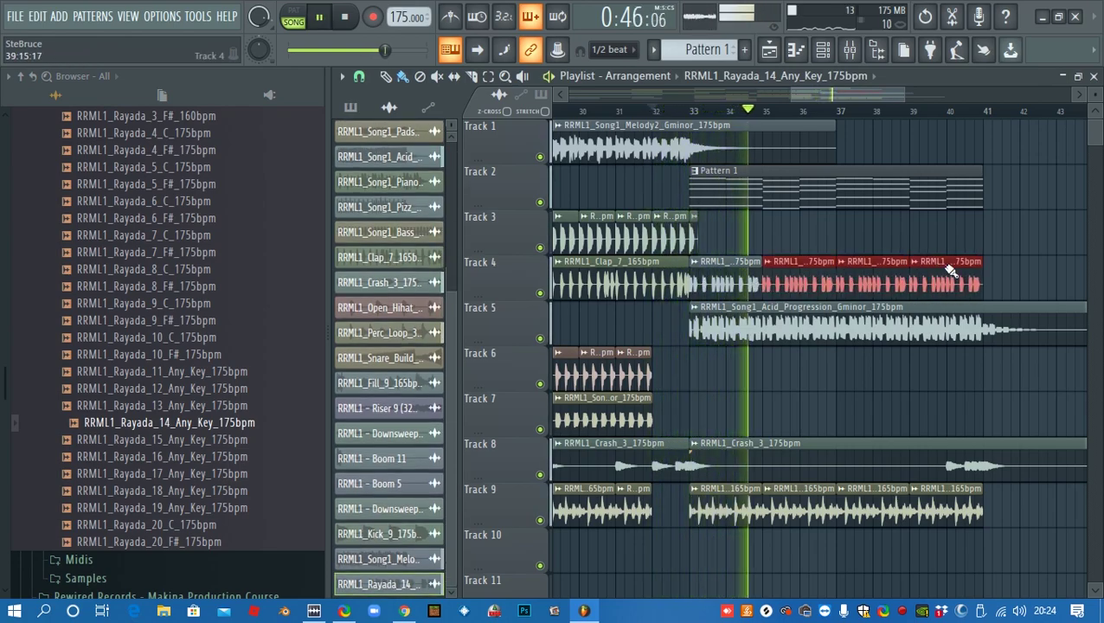
Normalize Rayada_14, route it to mixer insert 6, and add ping-pong Fruity Delay Bank
double_click(941, 279)
click(680, 391)
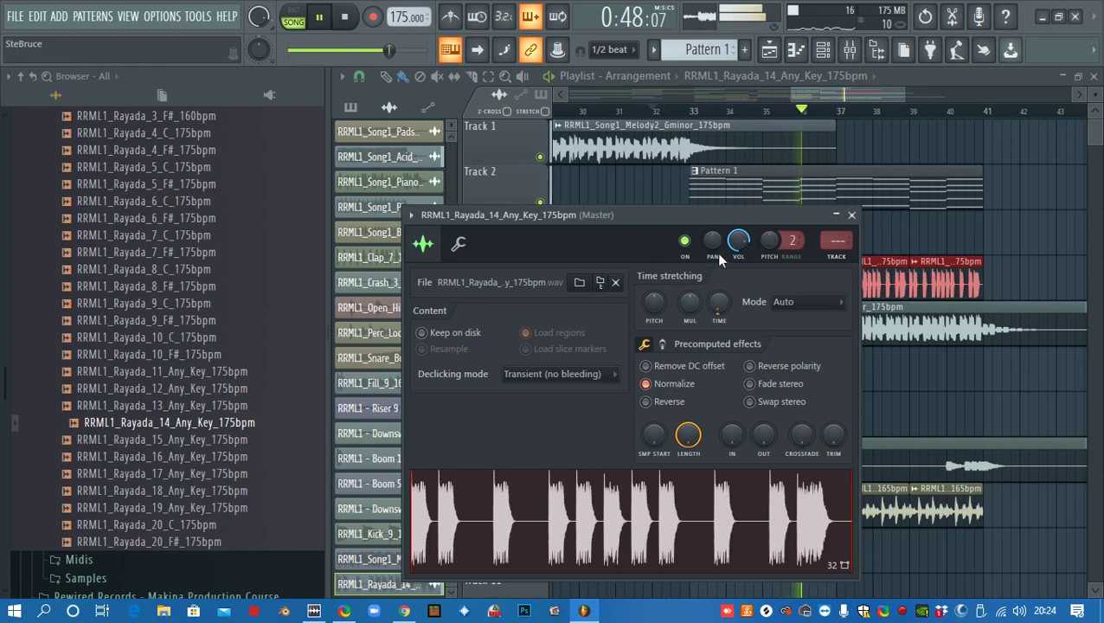
key(space)
click(840, 258)
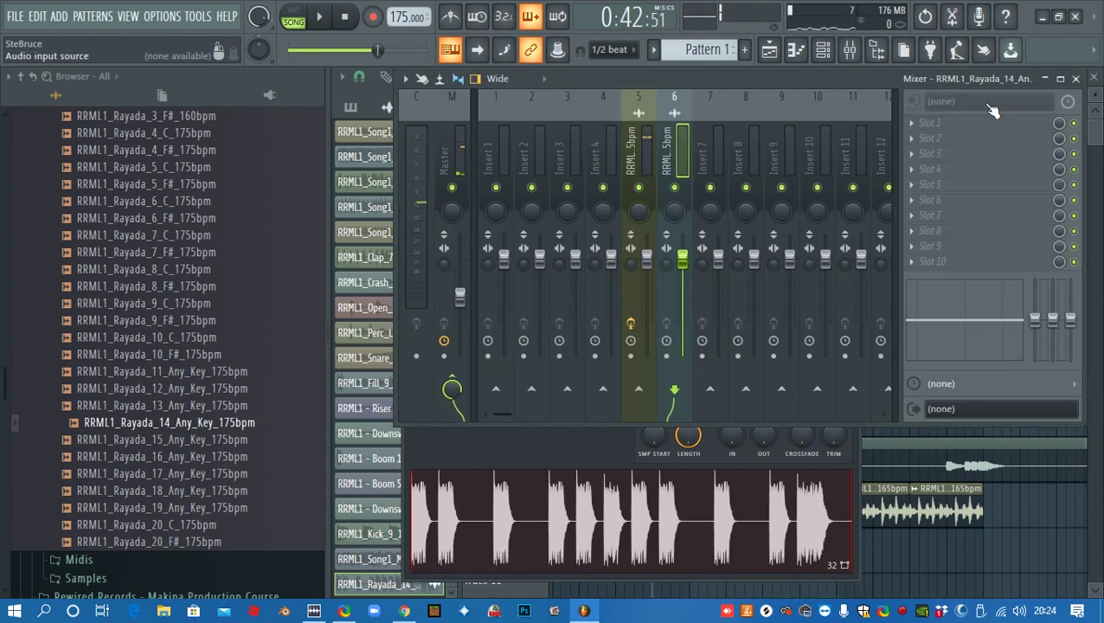
click(915, 126)
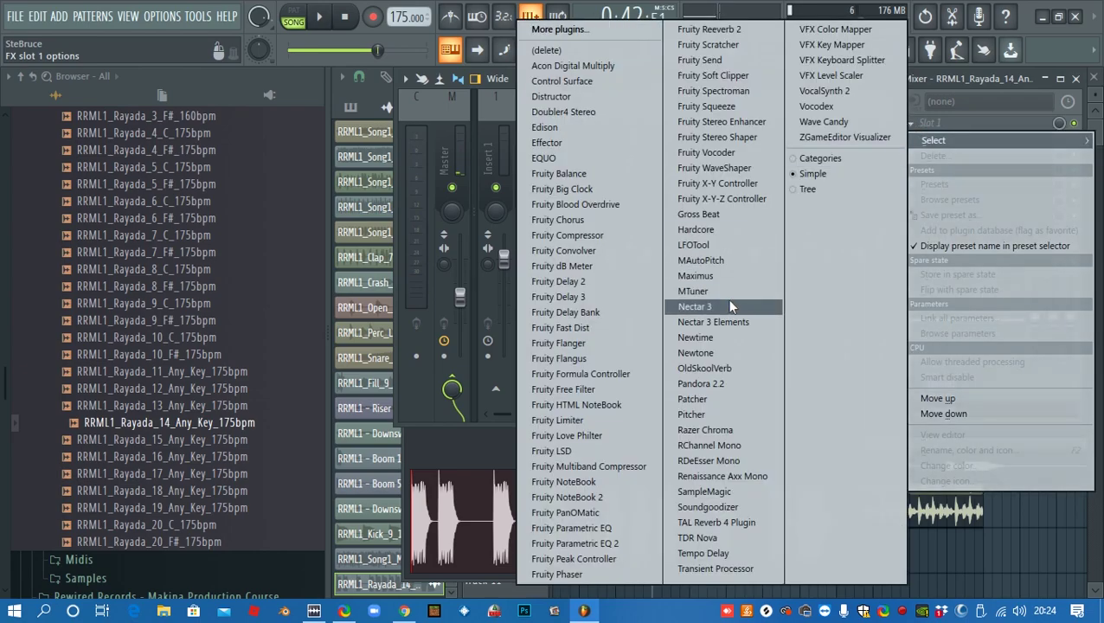
click(585, 314)
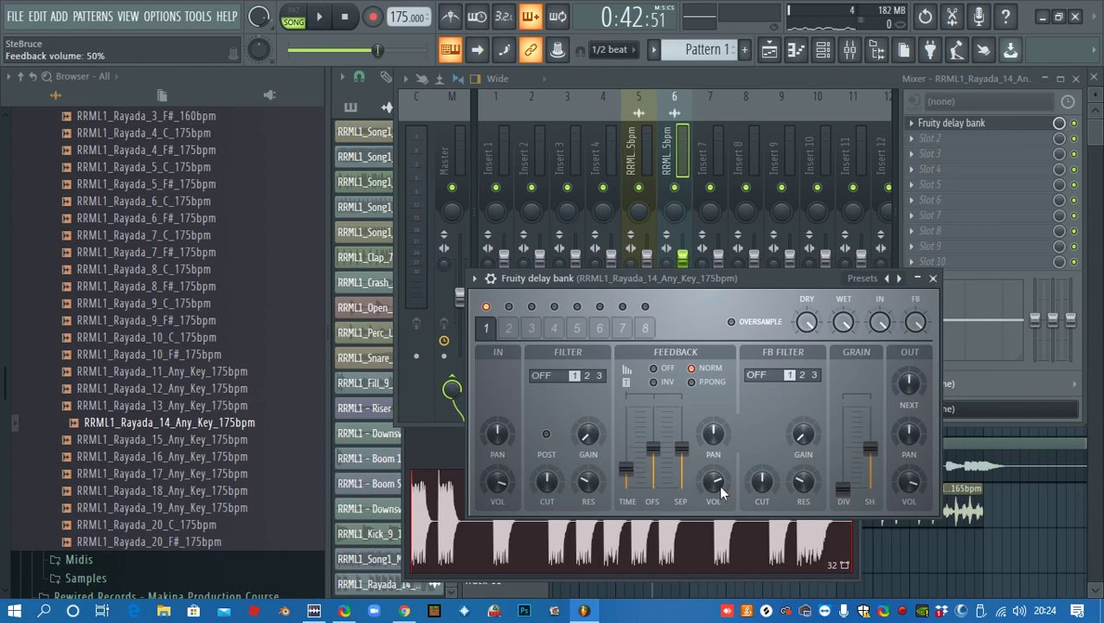
click(694, 383)
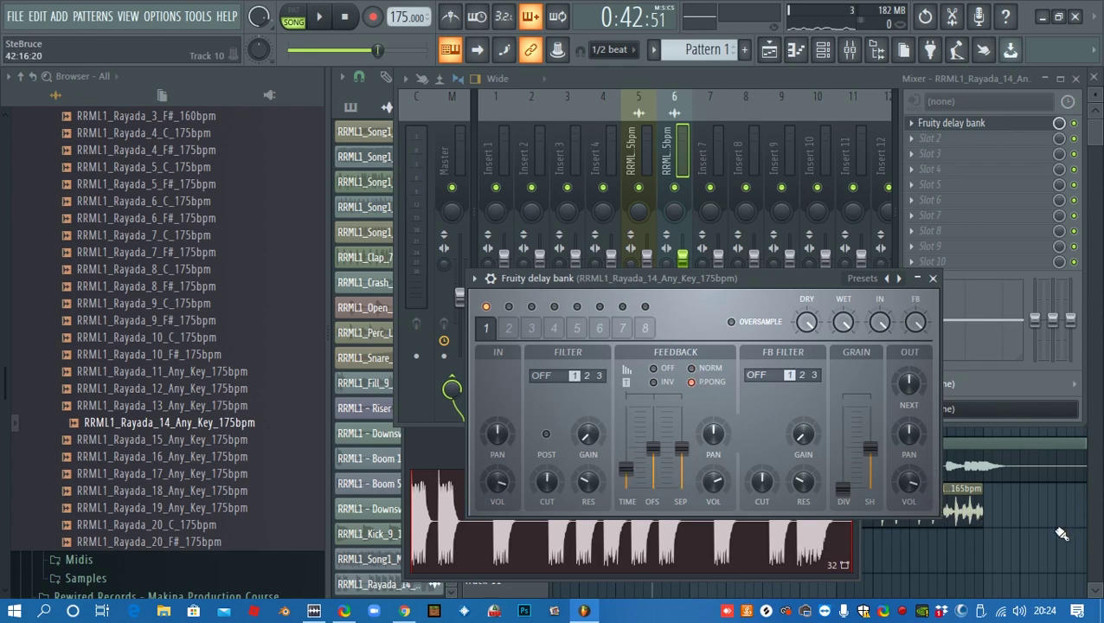
Solo Track 4 to hear the delayed Rayada loop alone, then unsolo it
click(956, 492)
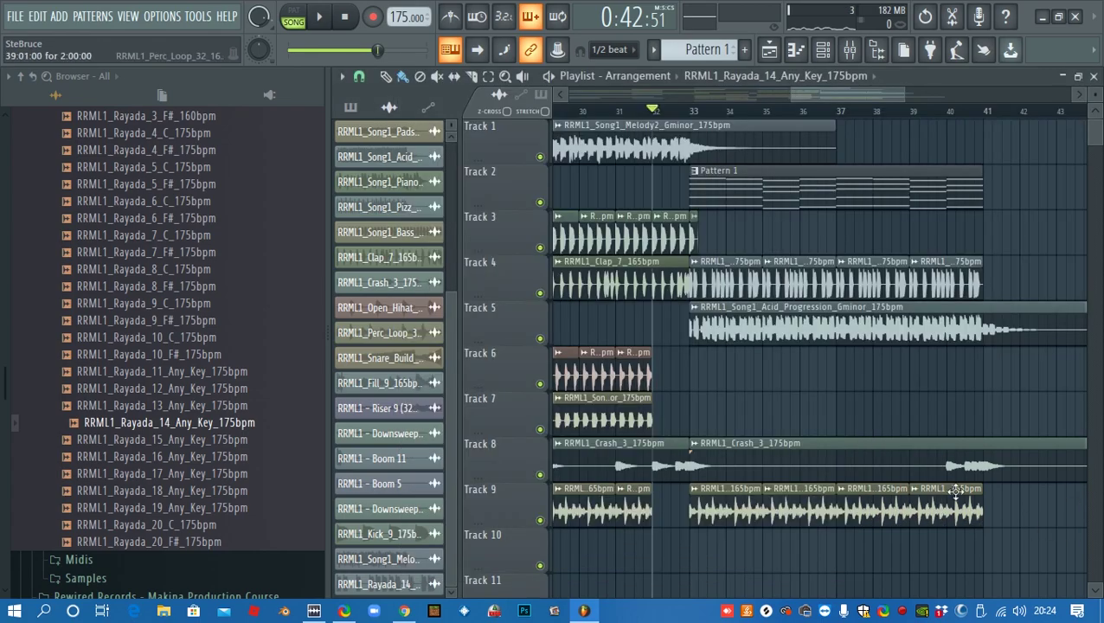
right_click(540, 292)
key(space)
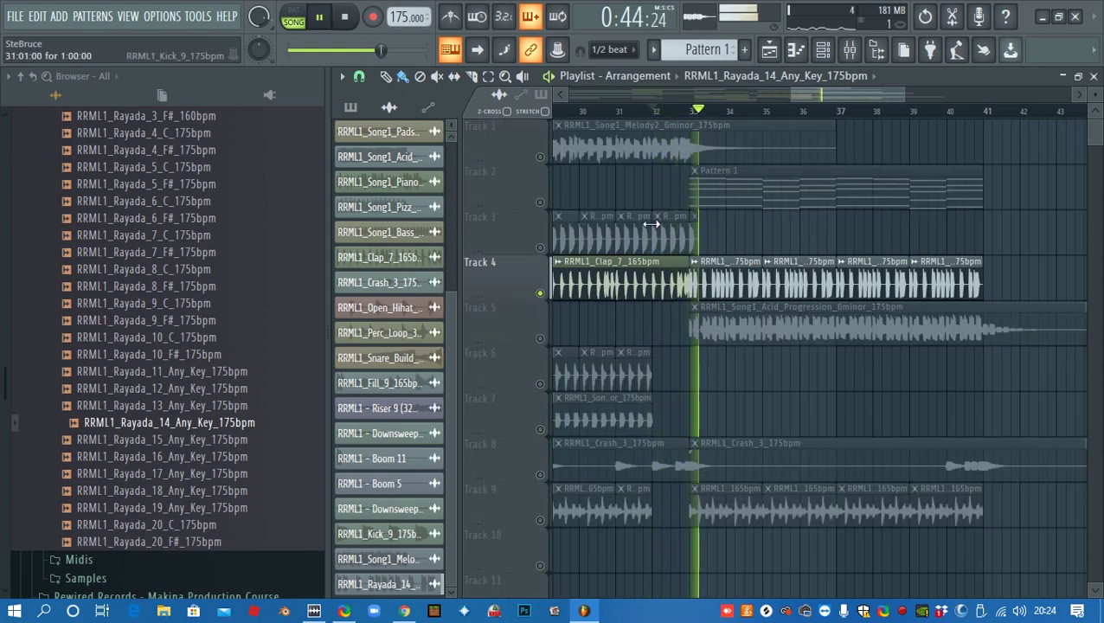
right_click(541, 294)
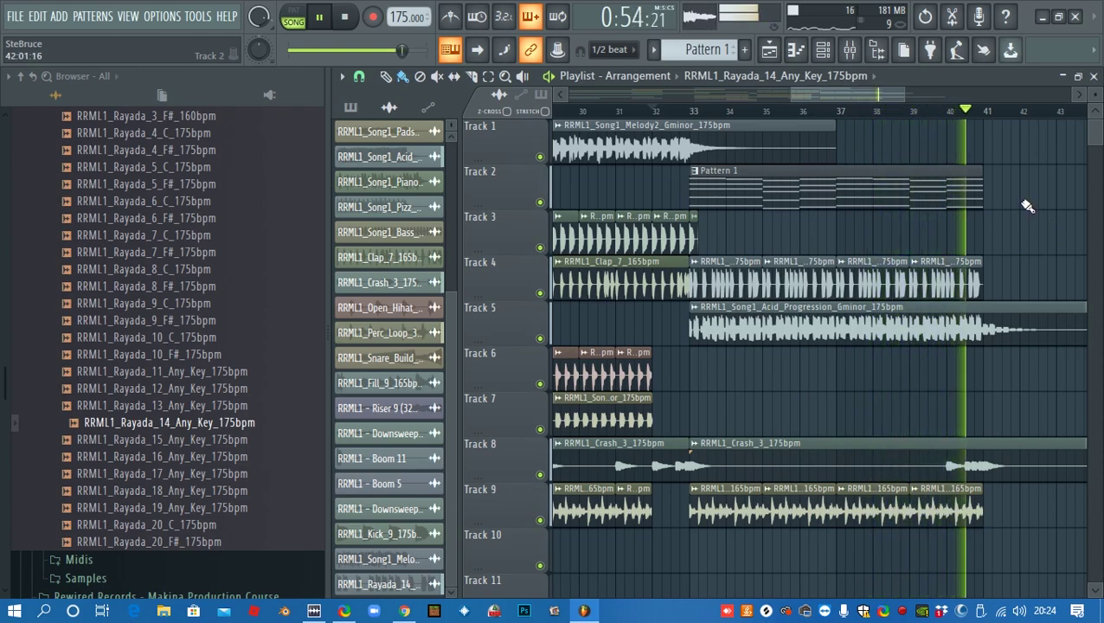
key(space)
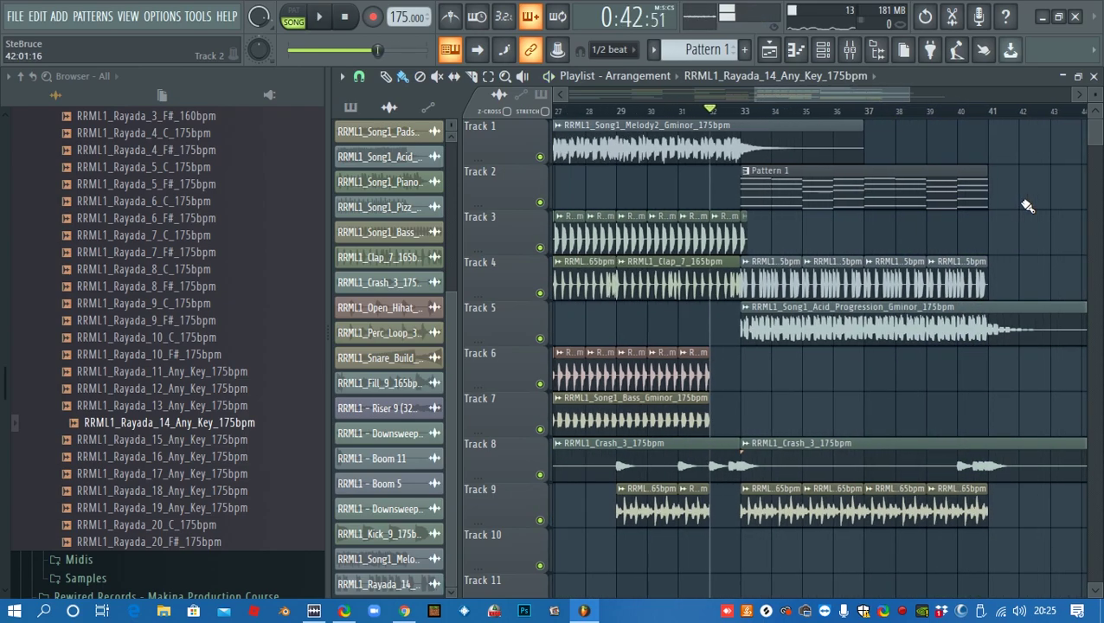
Zoom out to bar 1, collapse the Alive kit, and expand Tranceform's Wavs folder
scroll(851, 155, down, 3)
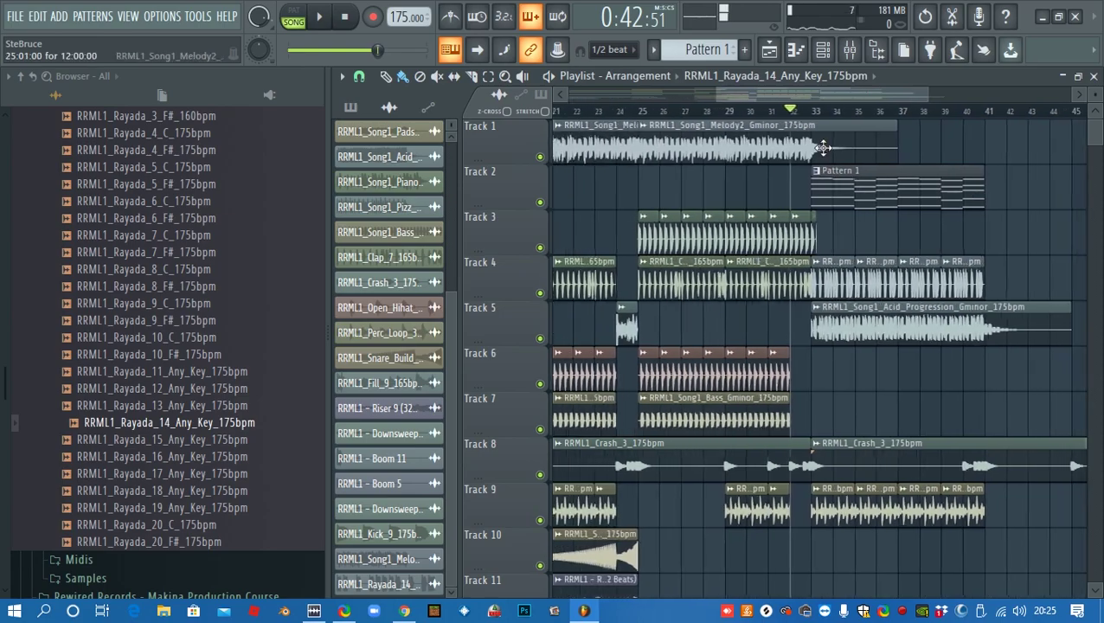
drag(853, 101, 708, 102)
scroll(857, 281, down, 4)
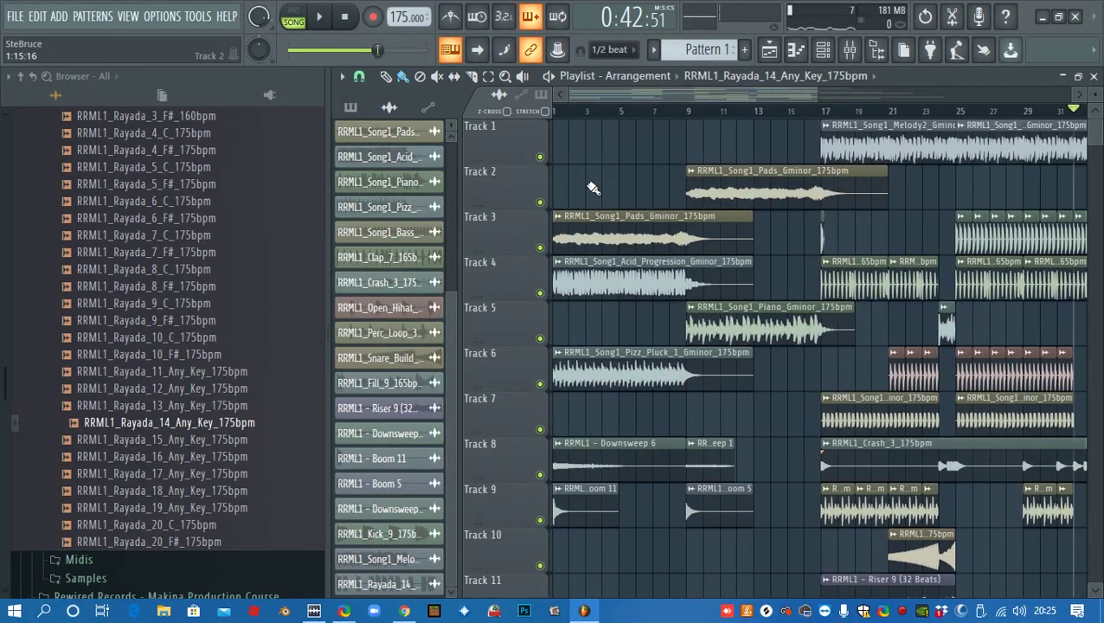
scroll(863, 277, down, 2)
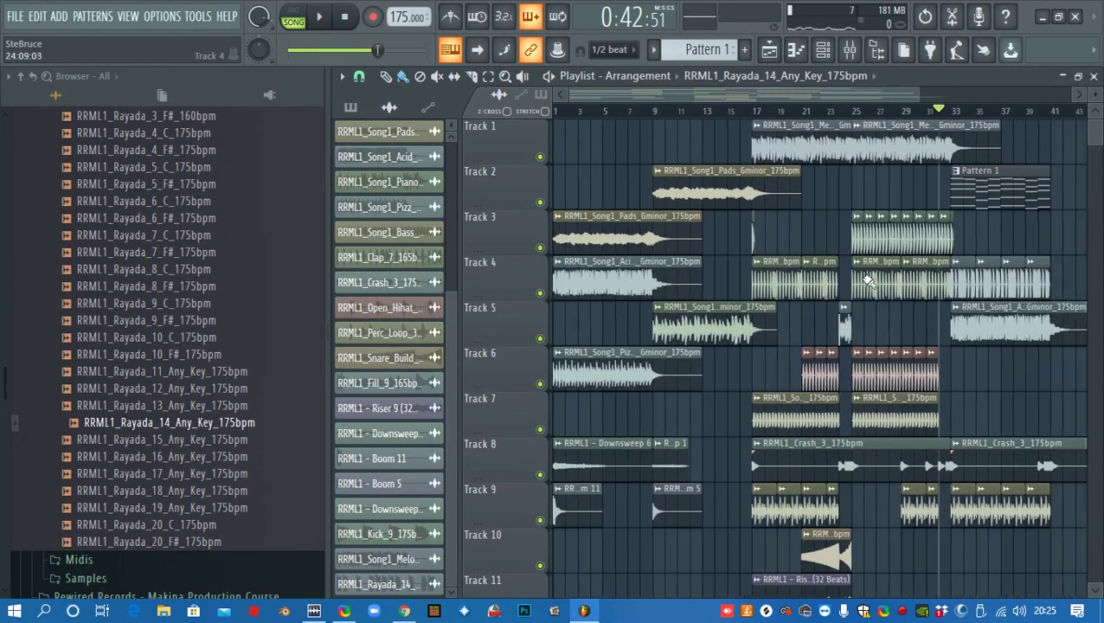
scroll(160, 270, up, 8)
scroll(147, 242, up, 7)
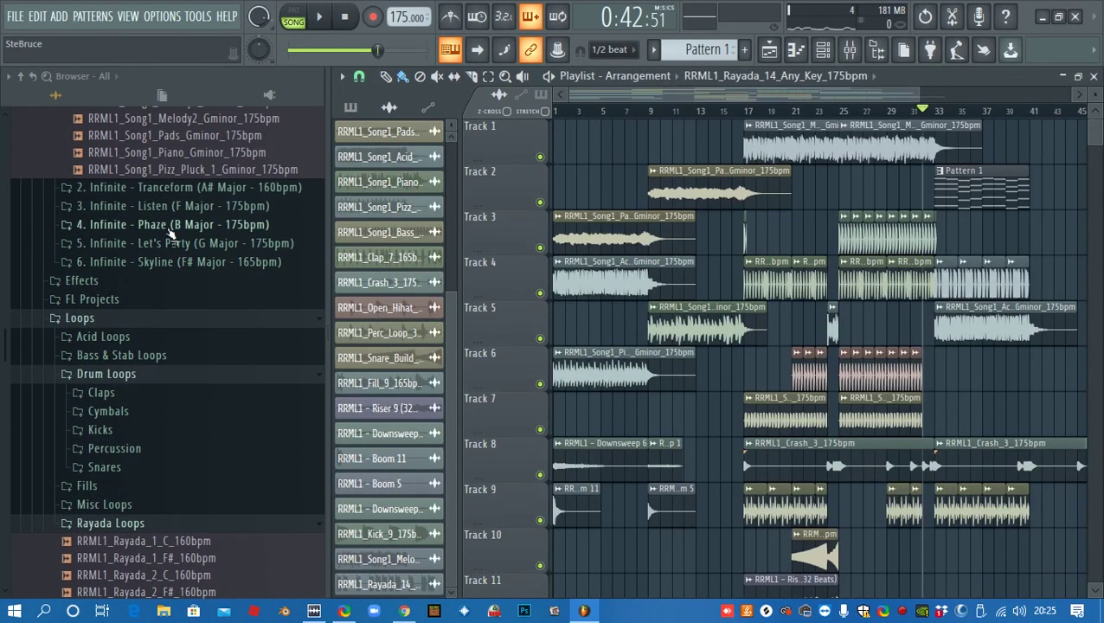
click(161, 157)
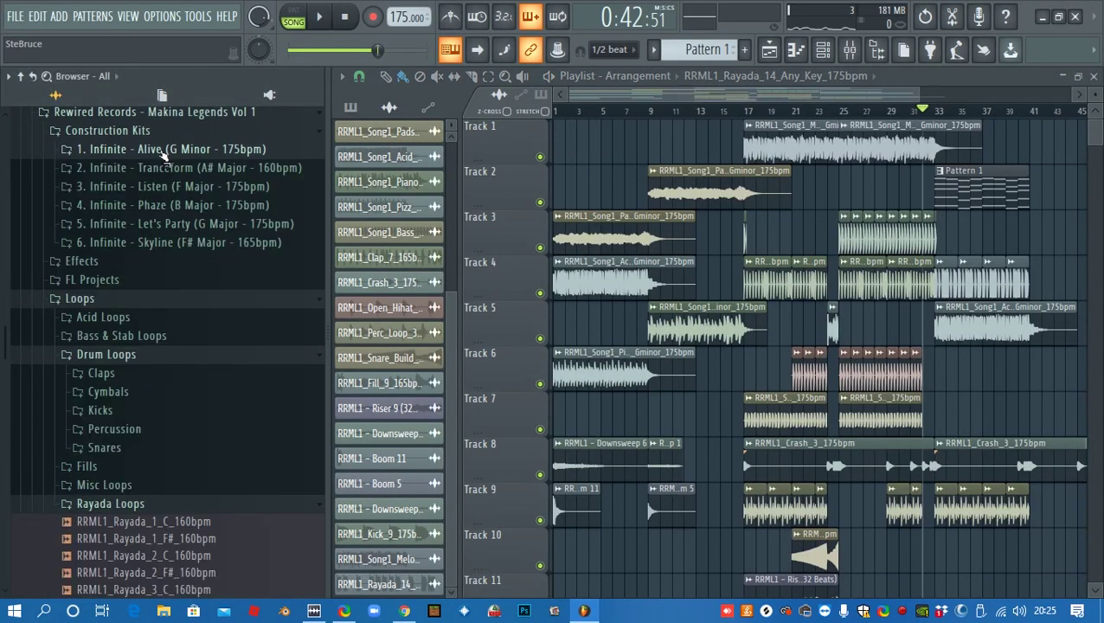
click(213, 172)
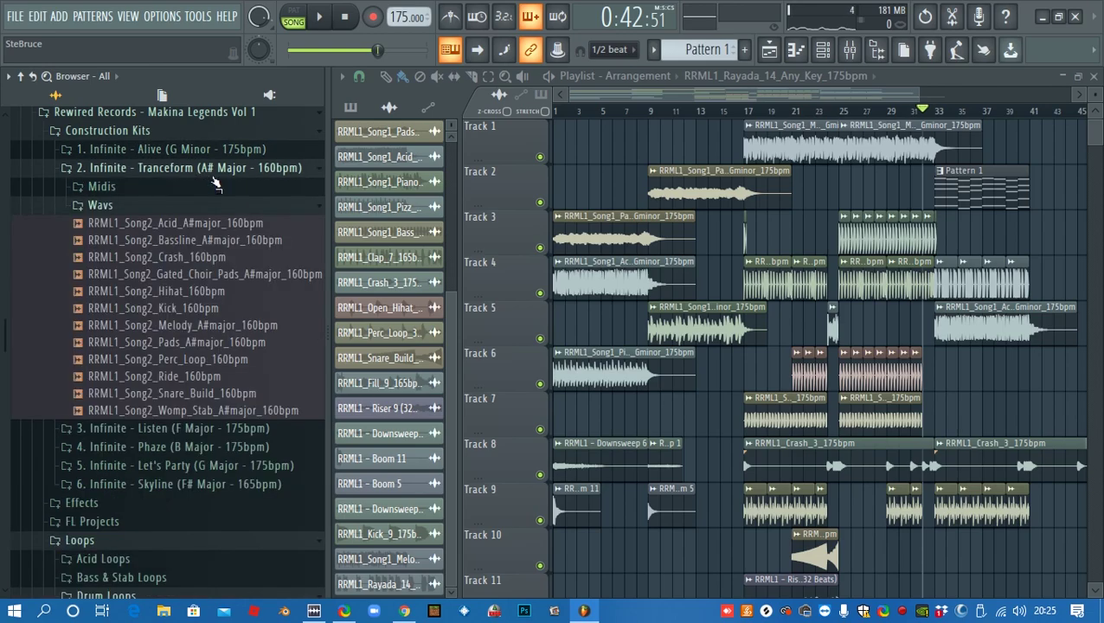
click(17, 17)
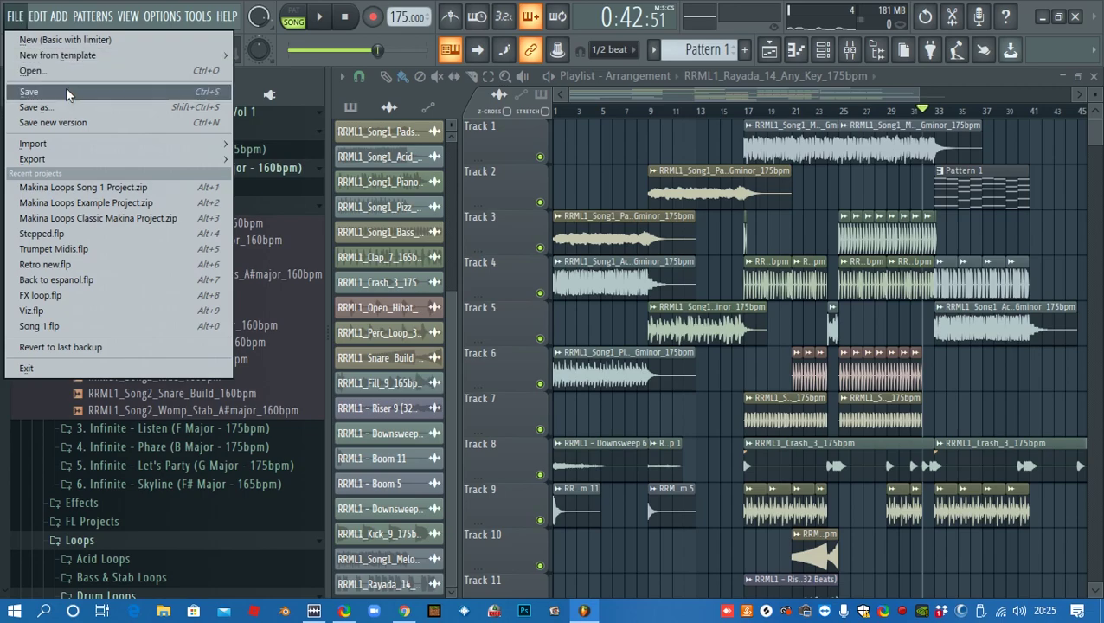
Create a new Basic with limiter project without saving the current arrangement
mouse_move(51, 55)
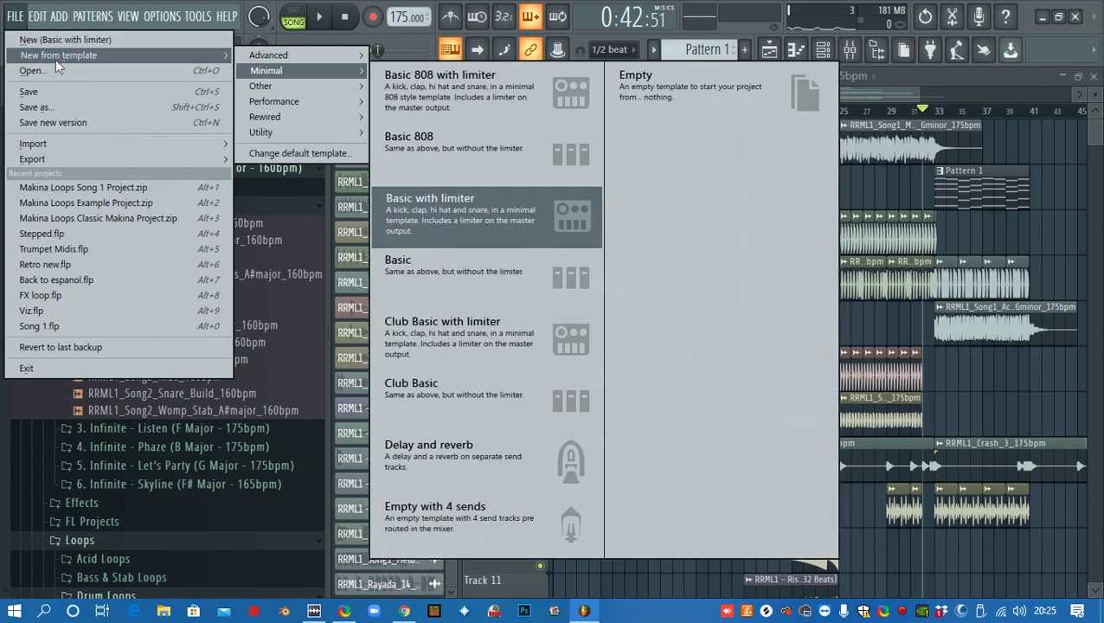
click(53, 44)
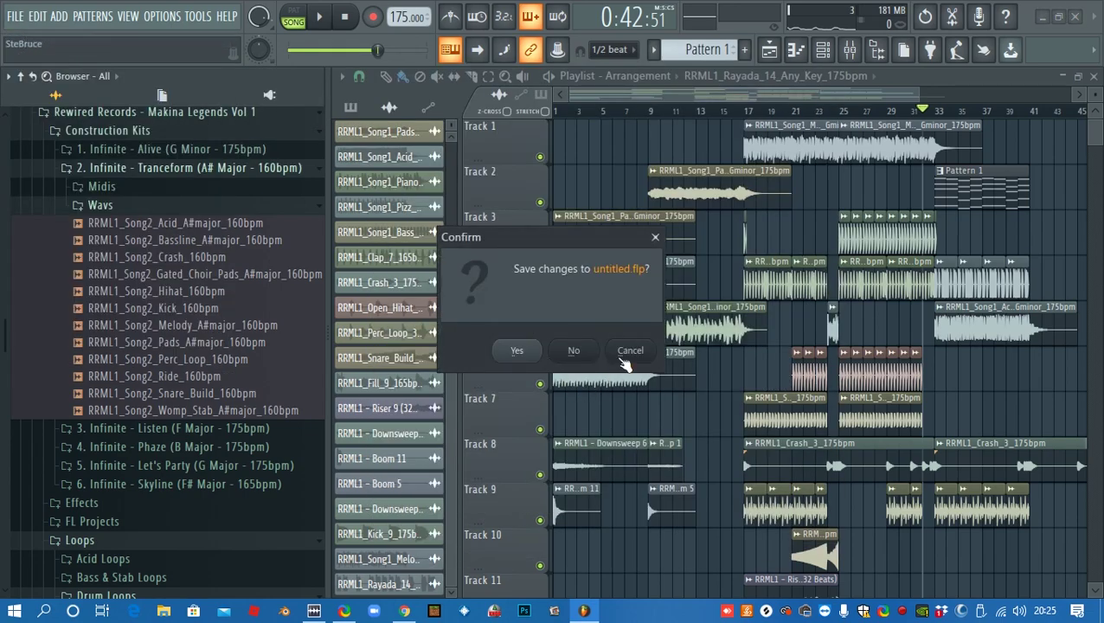
click(626, 359)
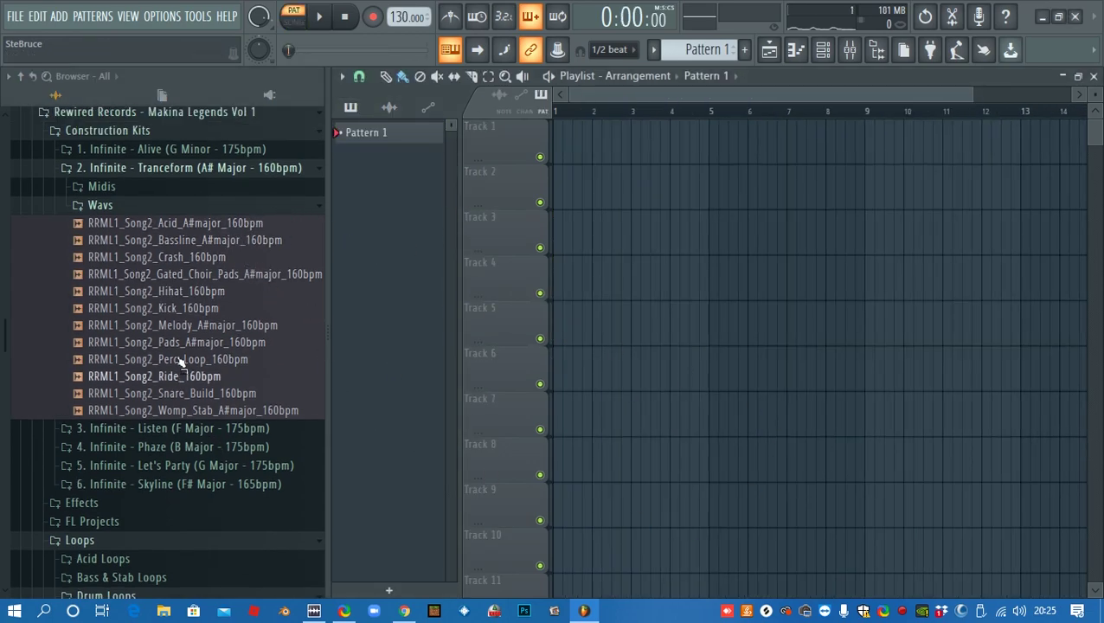
Open the Listen kit's Wavs folder and preview the Melody1 loop
click(178, 170)
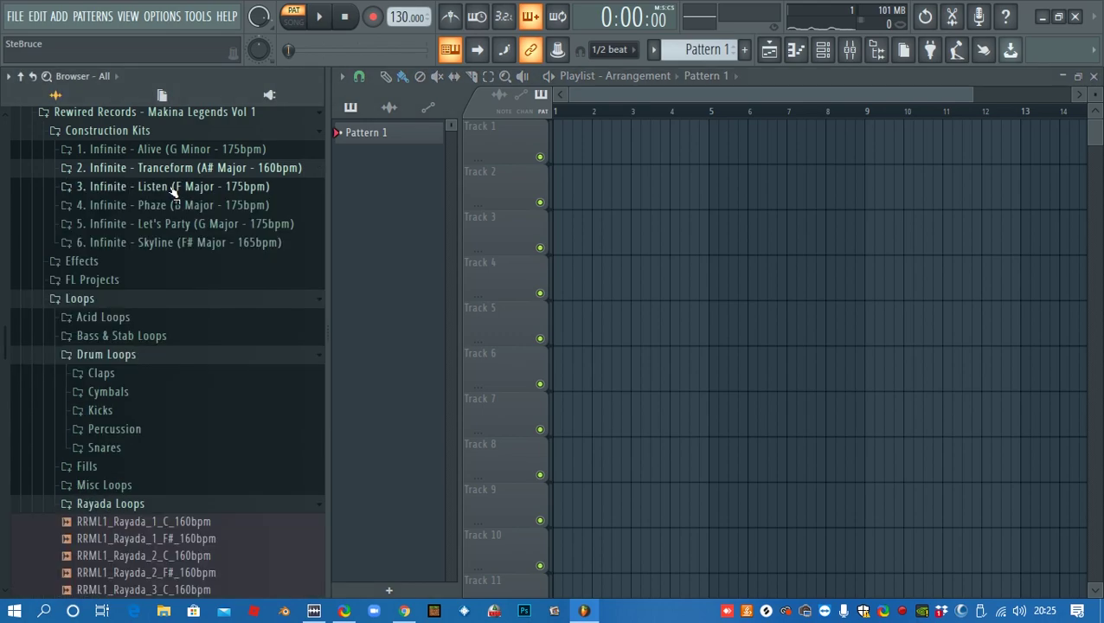
click(181, 188)
click(149, 228)
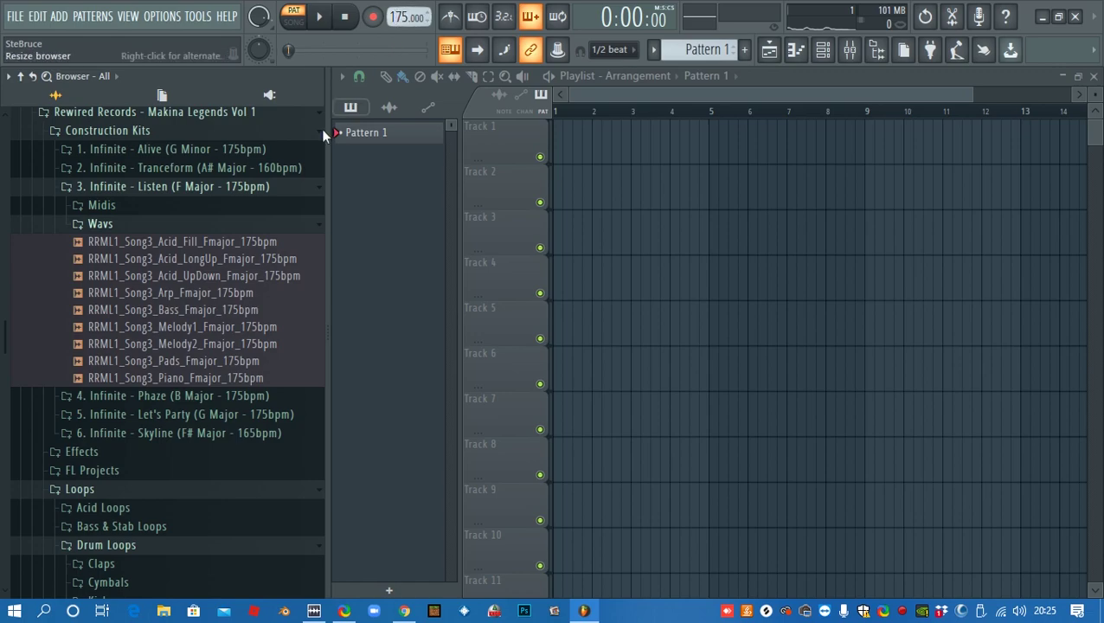
click(251, 329)
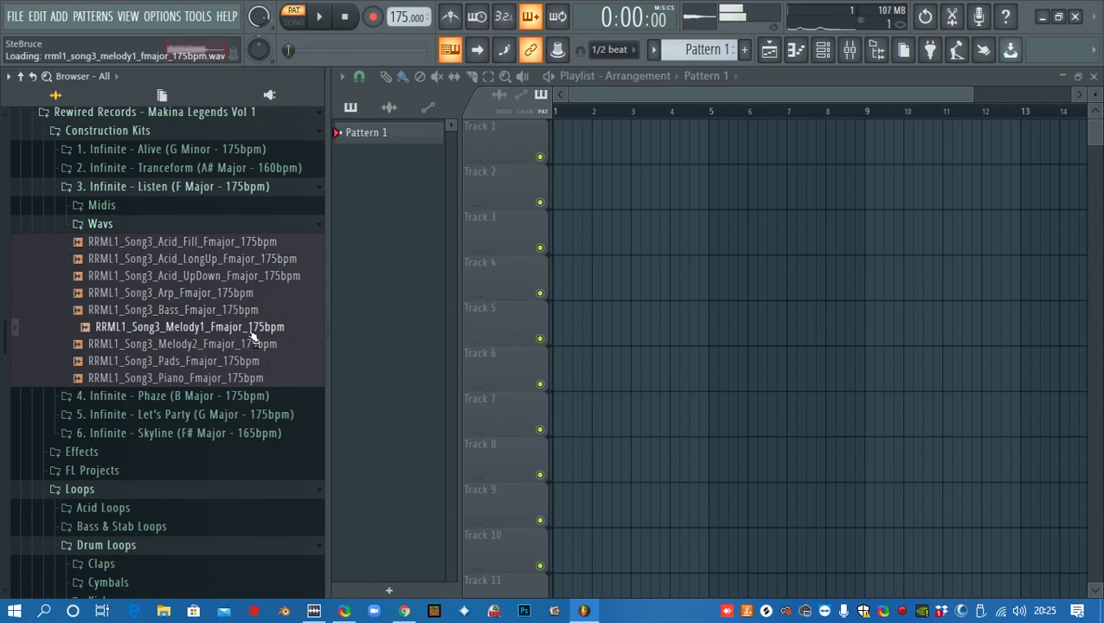
List the Skyline kit's Wavs and audition the Pads and Solo_Melody loops
click(180, 191)
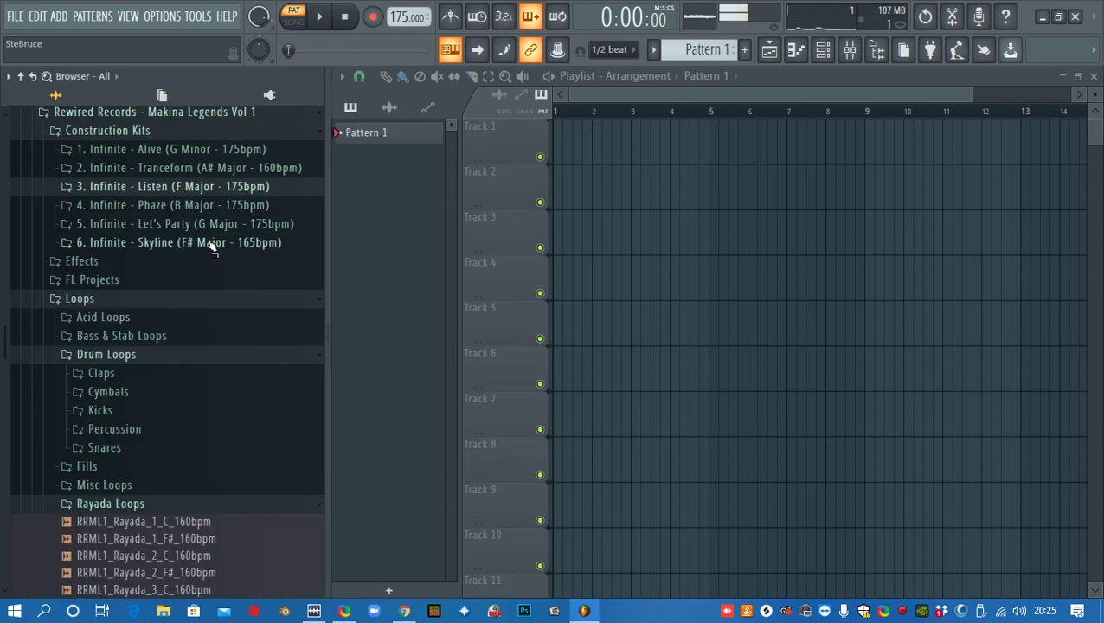
click(212, 245)
click(133, 281)
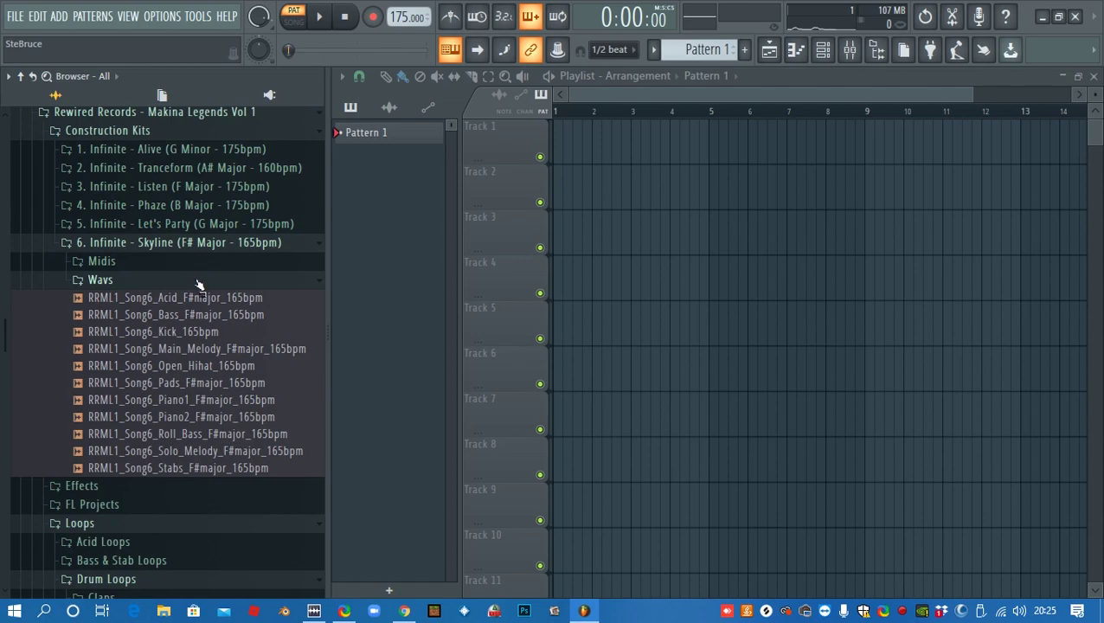
click(207, 386)
click(224, 450)
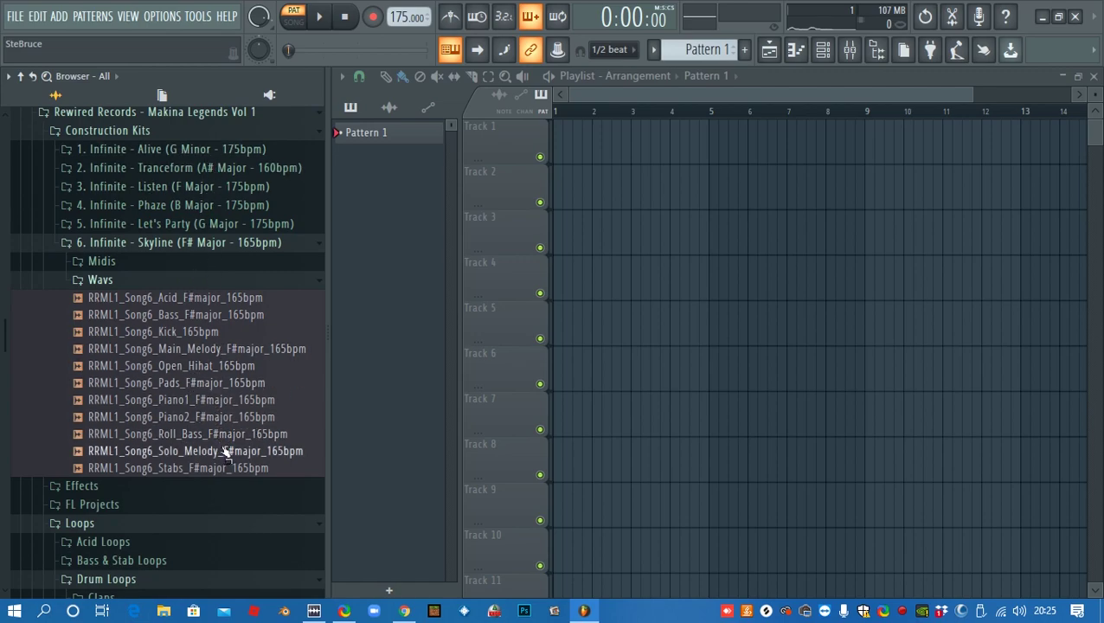
Place the Pads, Piano1 and Piano2 loops on Tracks 1–3 at bar 1
drag(239, 388, 590, 149)
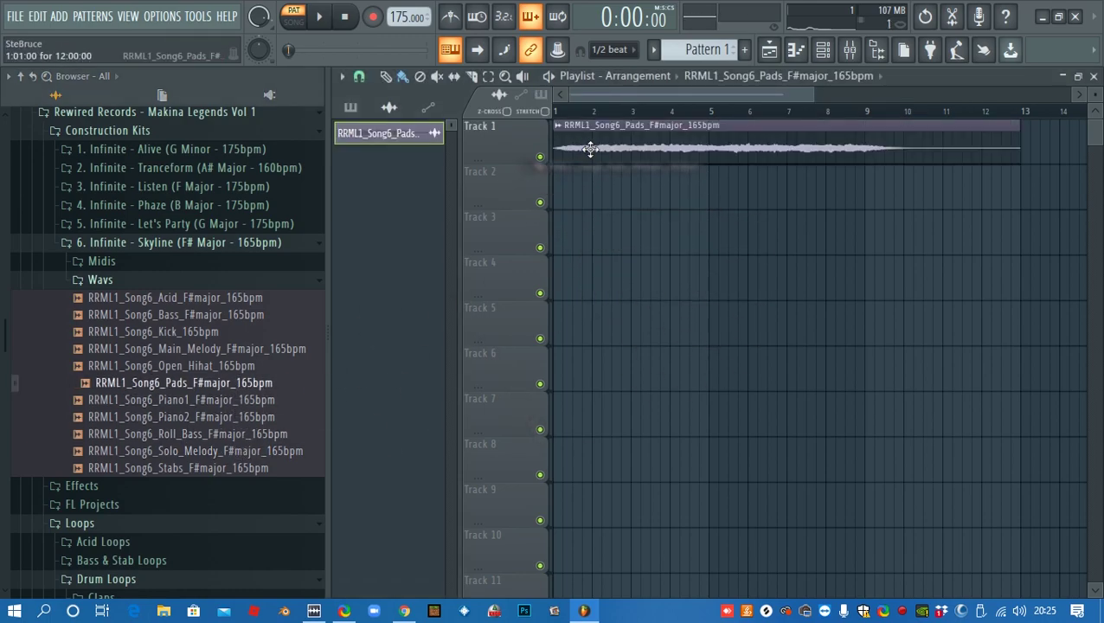
drag(227, 405, 562, 196)
click(211, 424)
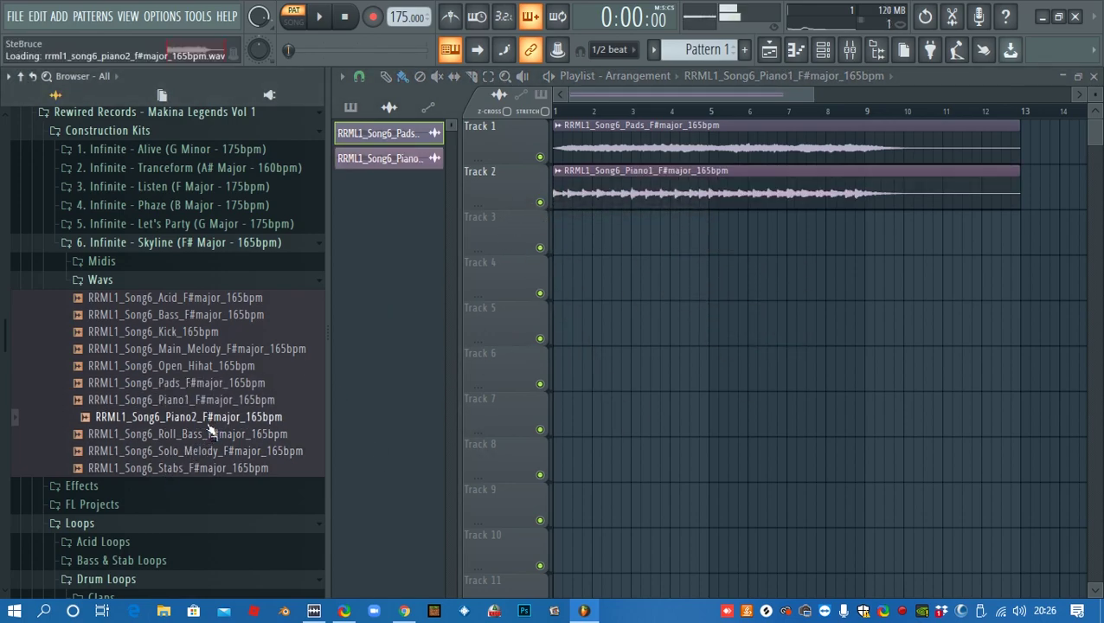
drag(211, 433, 560, 246)
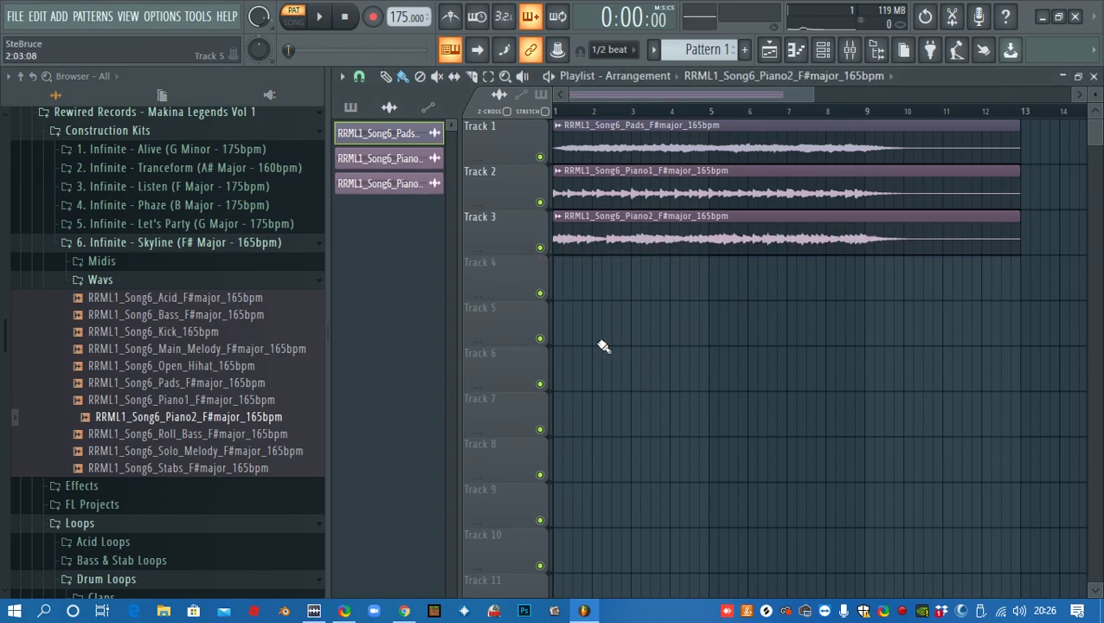
Compare the pianos by playing with Track 3 muted, then Track 2 muted instead
click(541, 248)
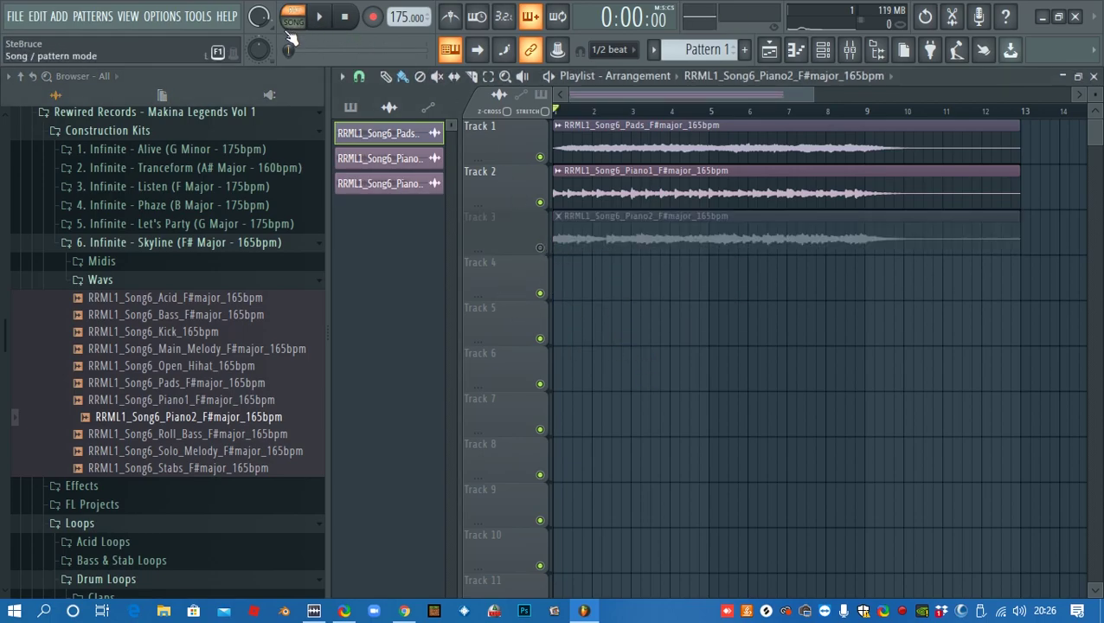
key(space)
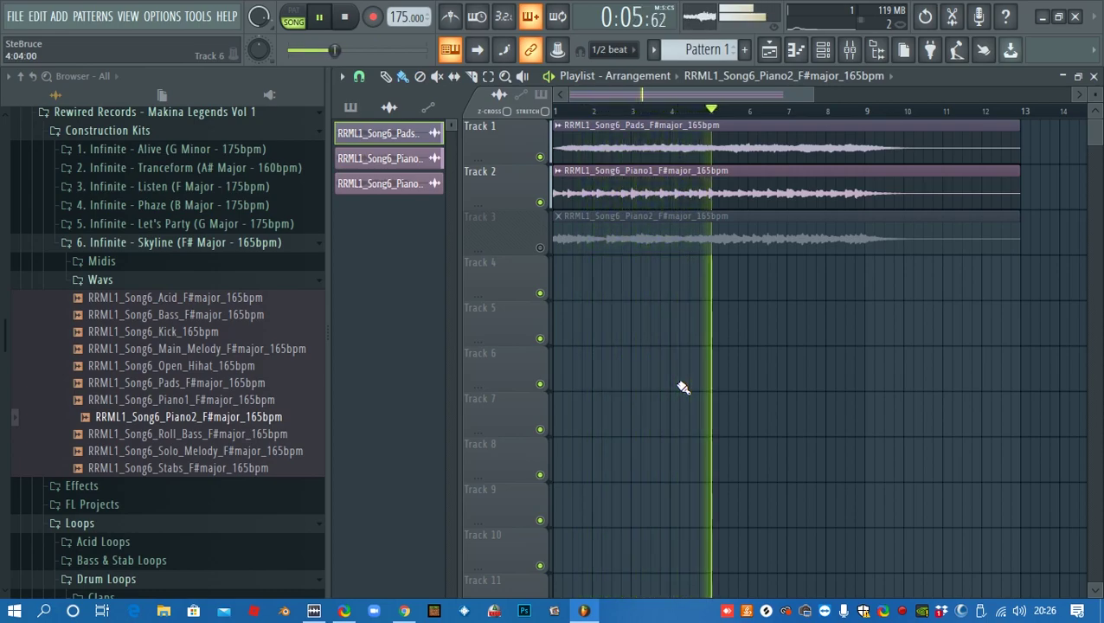
key(space)
click(541, 203)
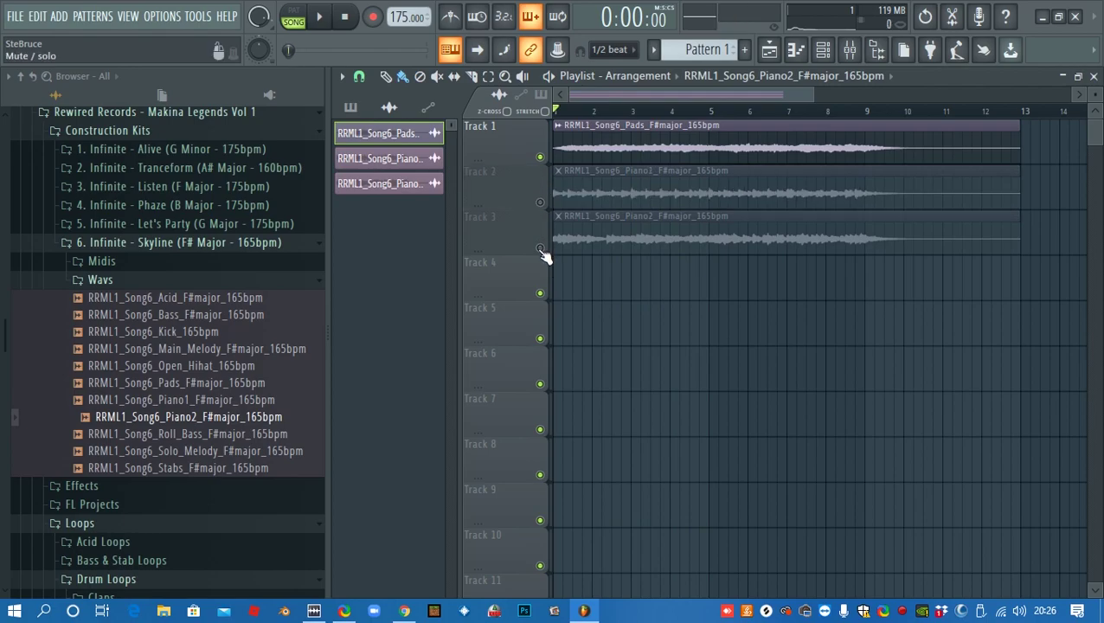
click(540, 248)
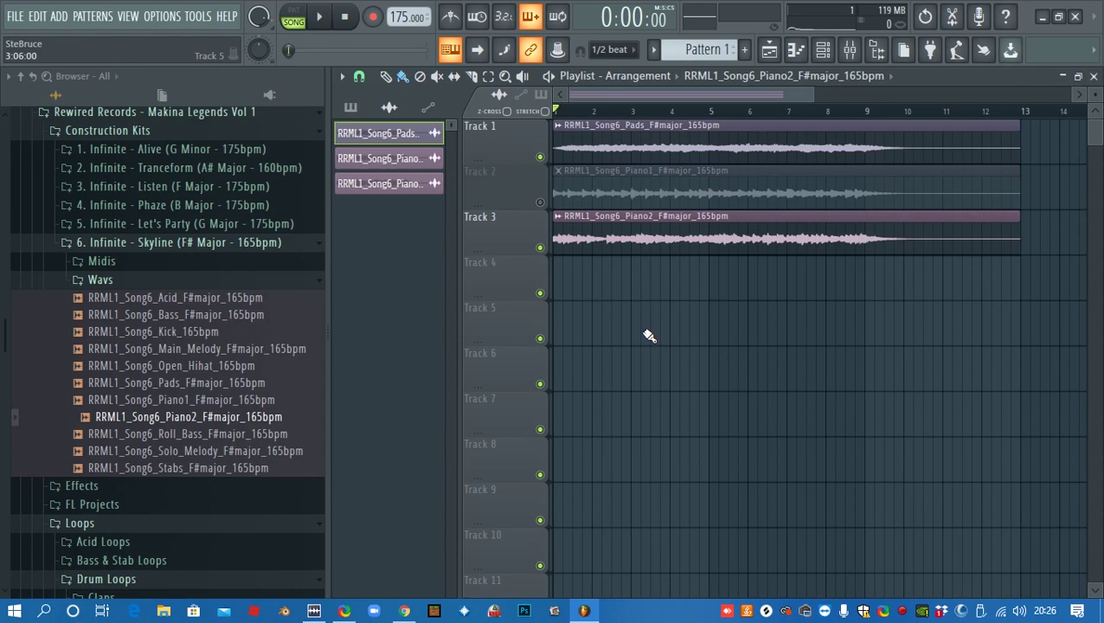
key(space)
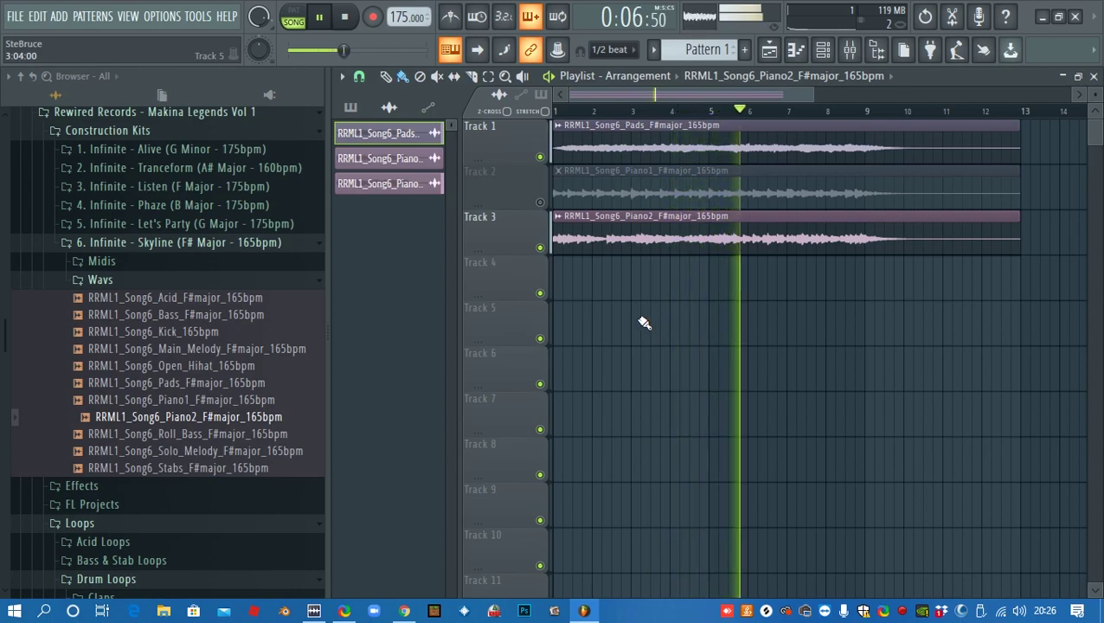
key(space)
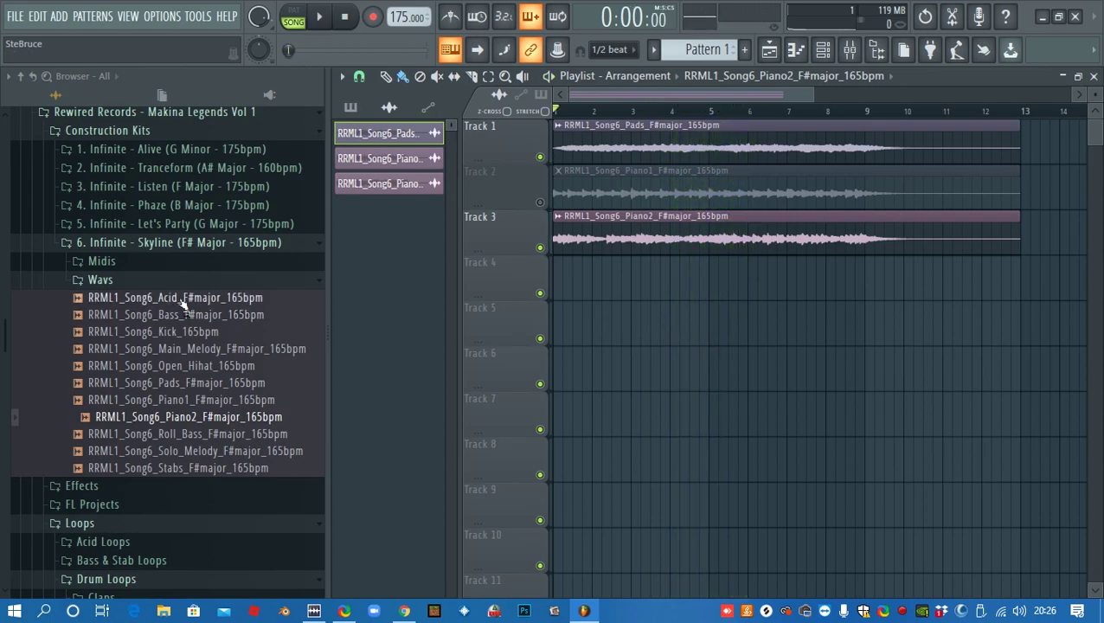
Add the Acid loop to Track 4 at bar 1 and audition it
drag(215, 299, 561, 301)
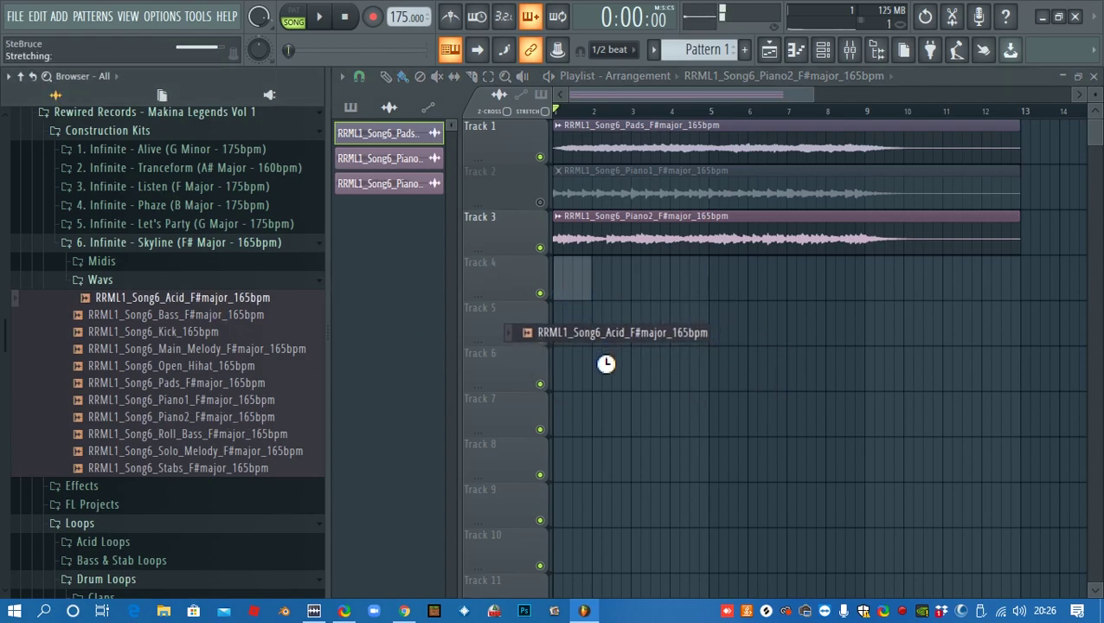
key(space)
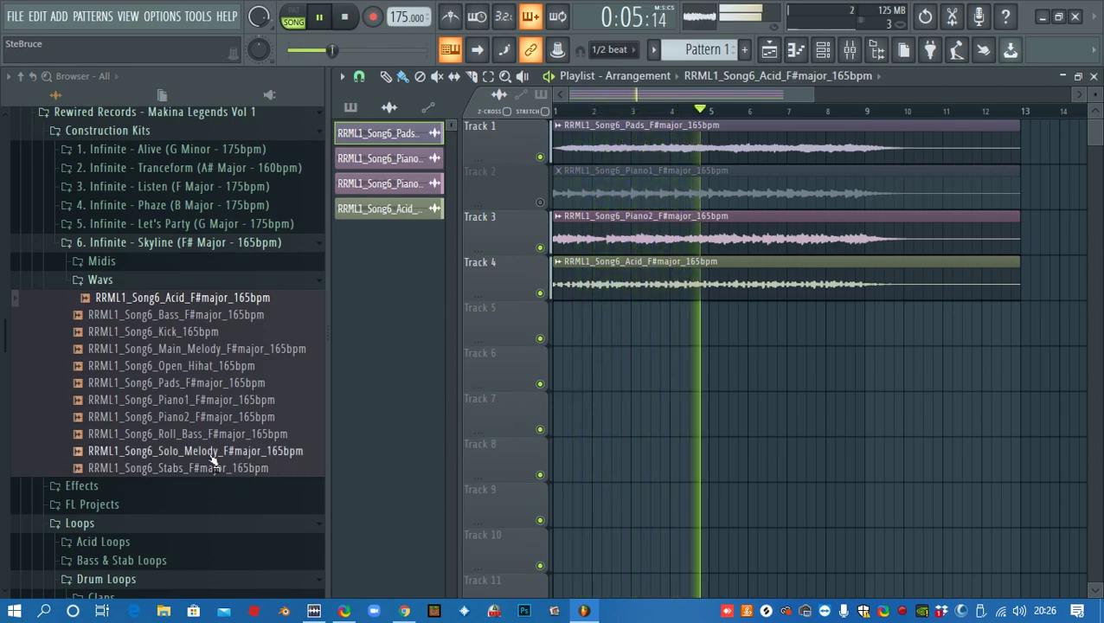
key(space)
Place Solo_Melody on Track 5 and Roll_Bass on Track 6, both from bar 9
drag(212, 456, 868, 334)
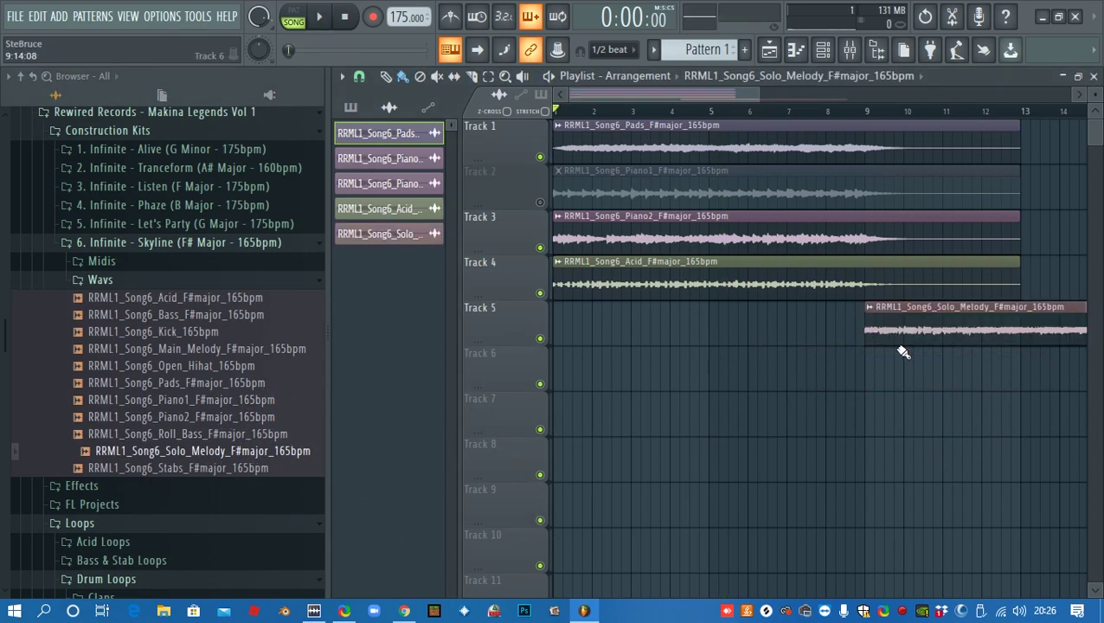
scroll(903, 352, down, 3)
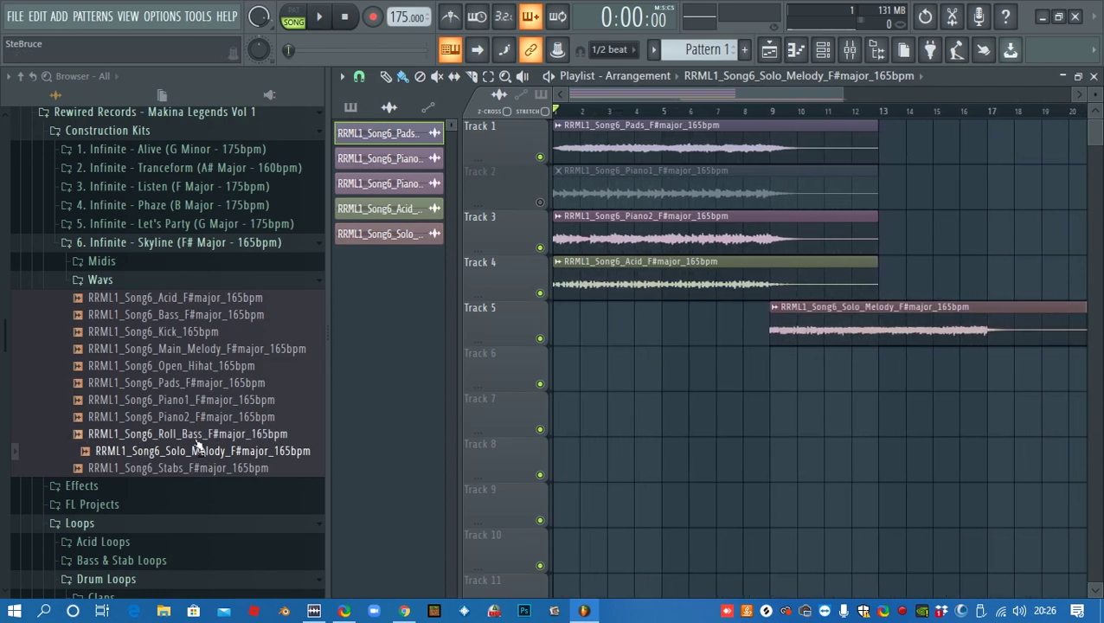
drag(201, 439, 774, 372)
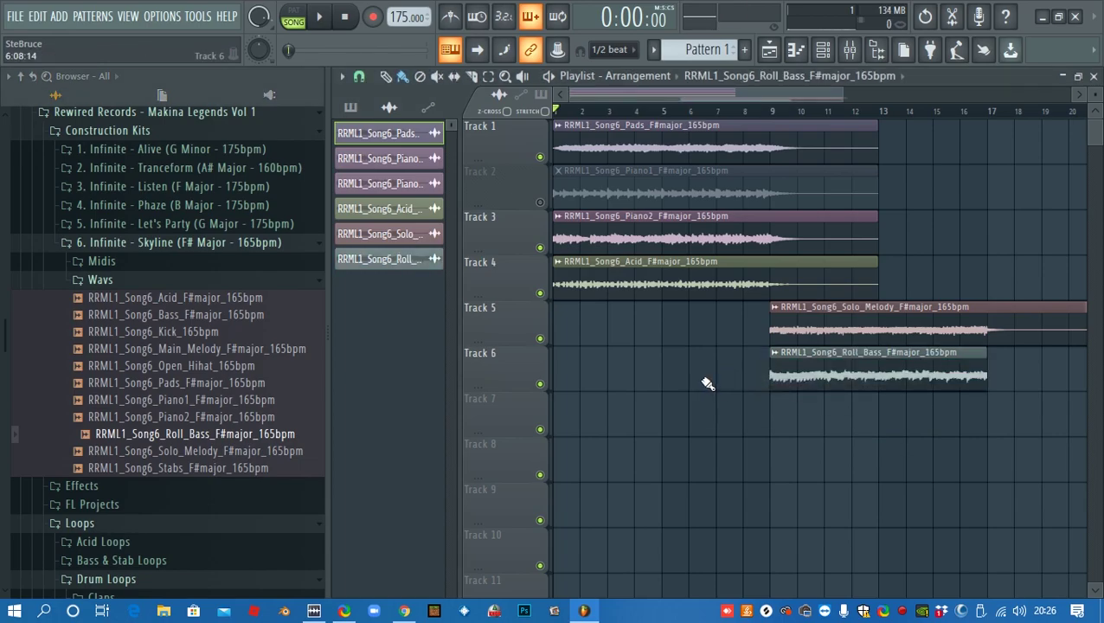
Place Clap 7 loops on Track 7 at bars 9 and 13
click(150, 246)
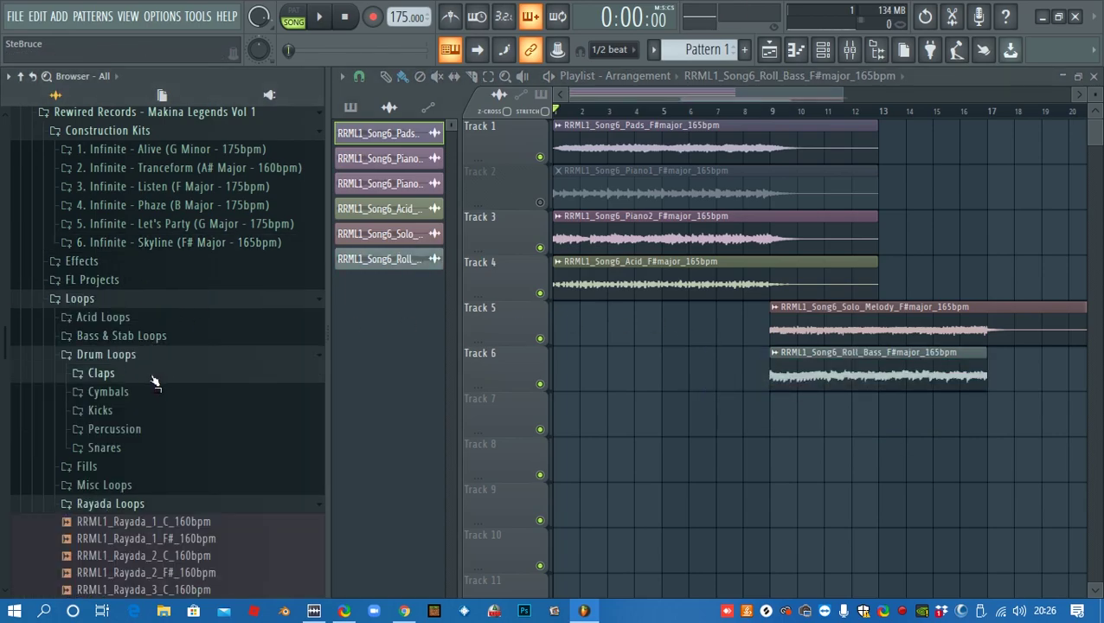
click(100, 373)
scroll(234, 399, down, 5)
click(204, 424)
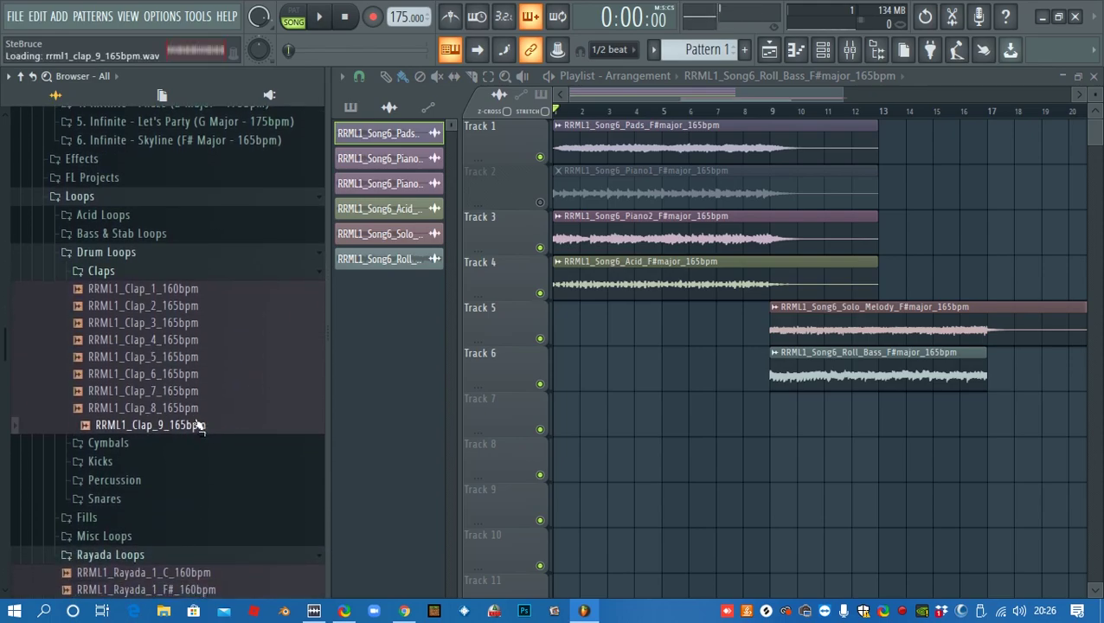
key(Up)
key(Up)
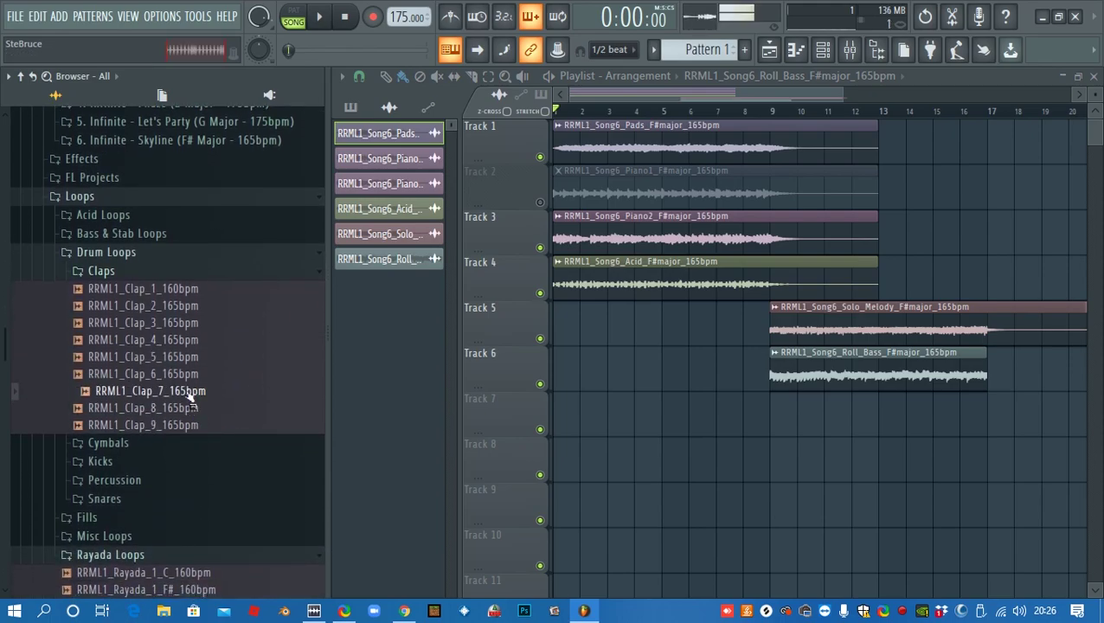
drag(191, 396, 822, 423)
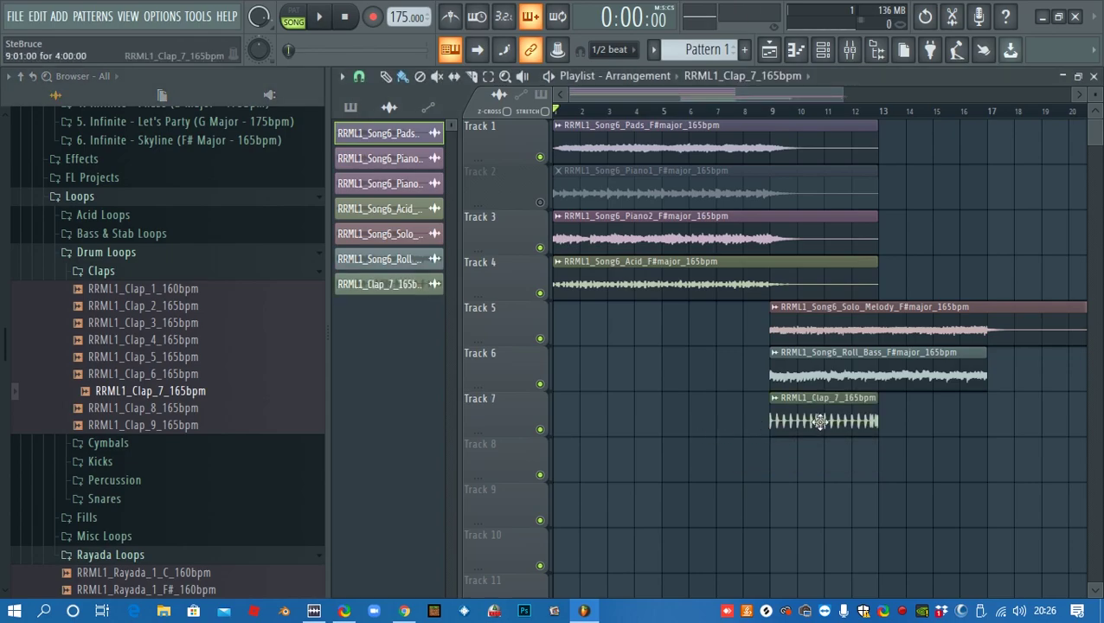
click(885, 419)
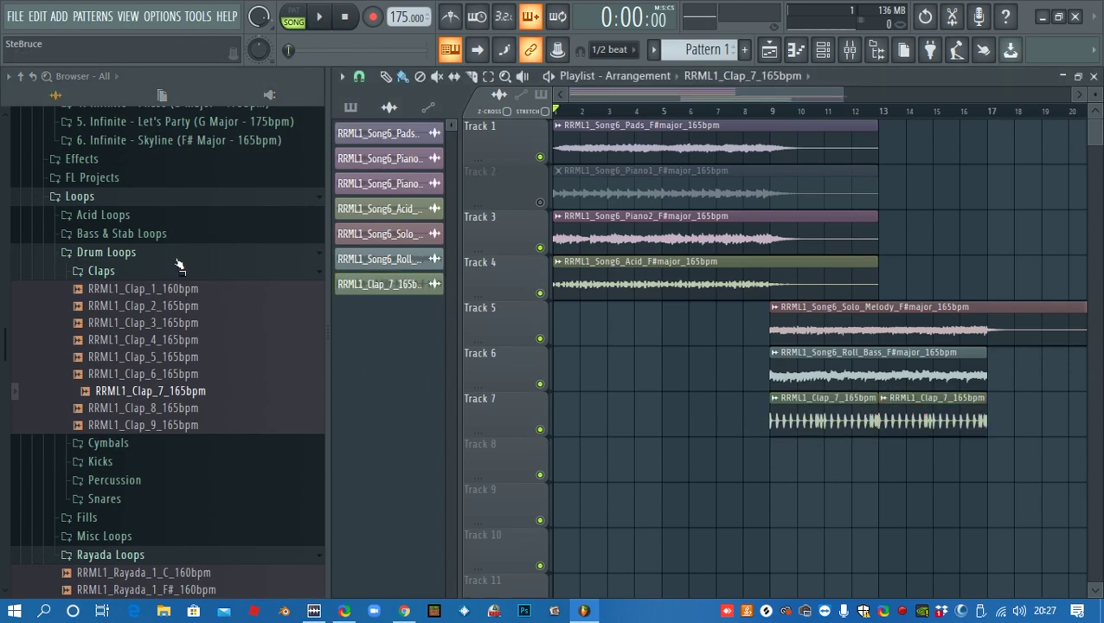
Put the Boom 4 hit from the Effects folder on Track 8 at bar 9
click(147, 256)
scroll(145, 234, up, 4)
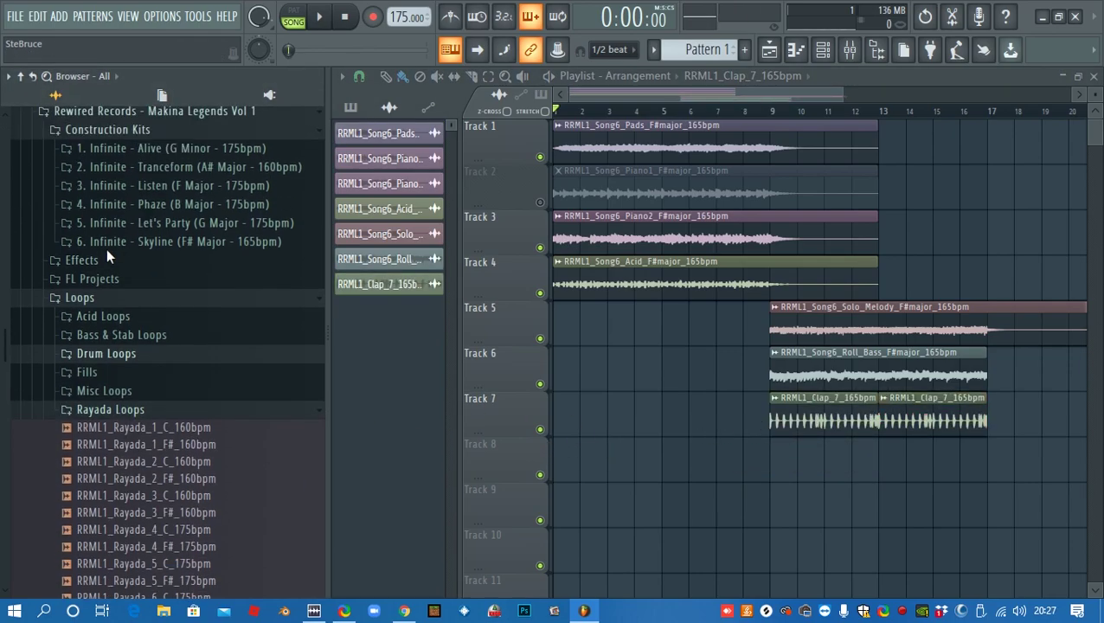
click(100, 224)
scroll(130, 251, down, 3)
click(159, 186)
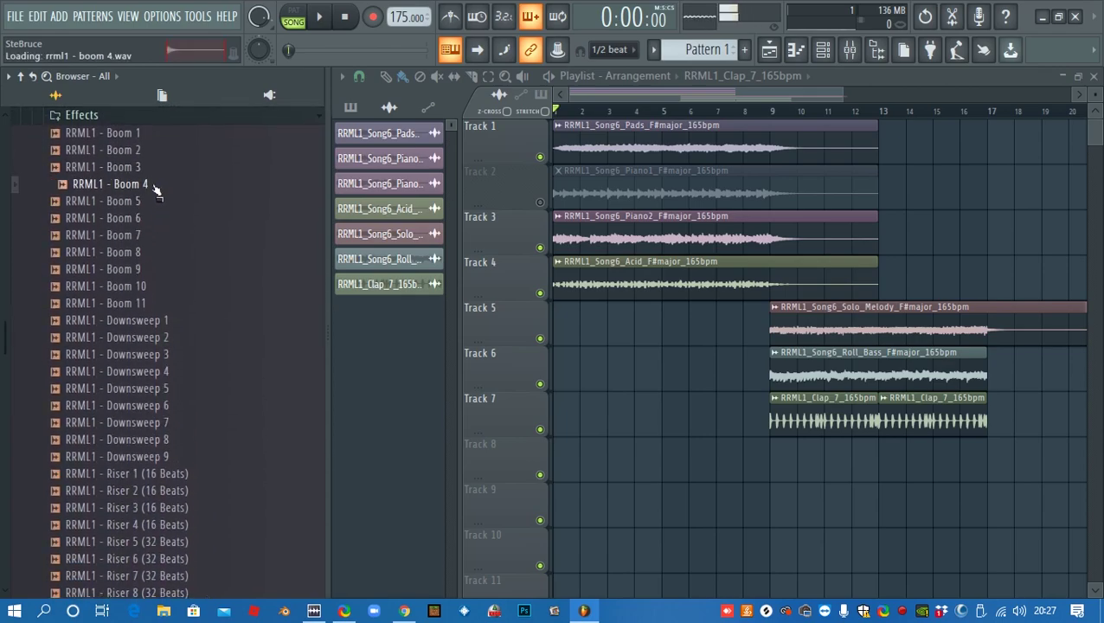
drag(151, 195, 773, 465)
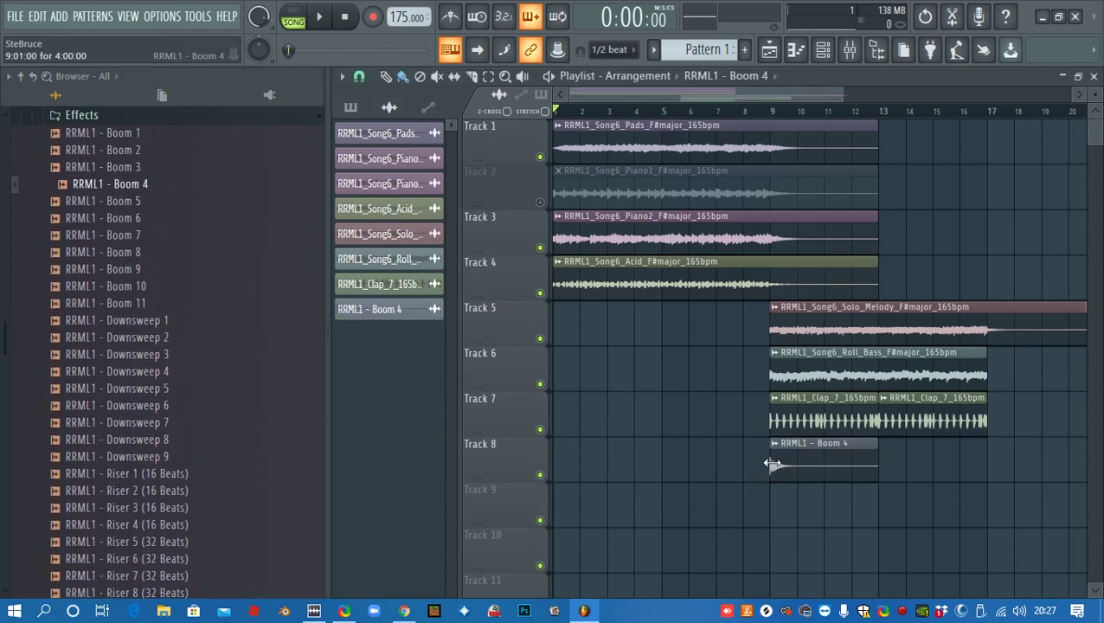
Audition Booms 7–10 and replace Track 8's hit with Boom 10
click(142, 218)
click(149, 235)
click(151, 251)
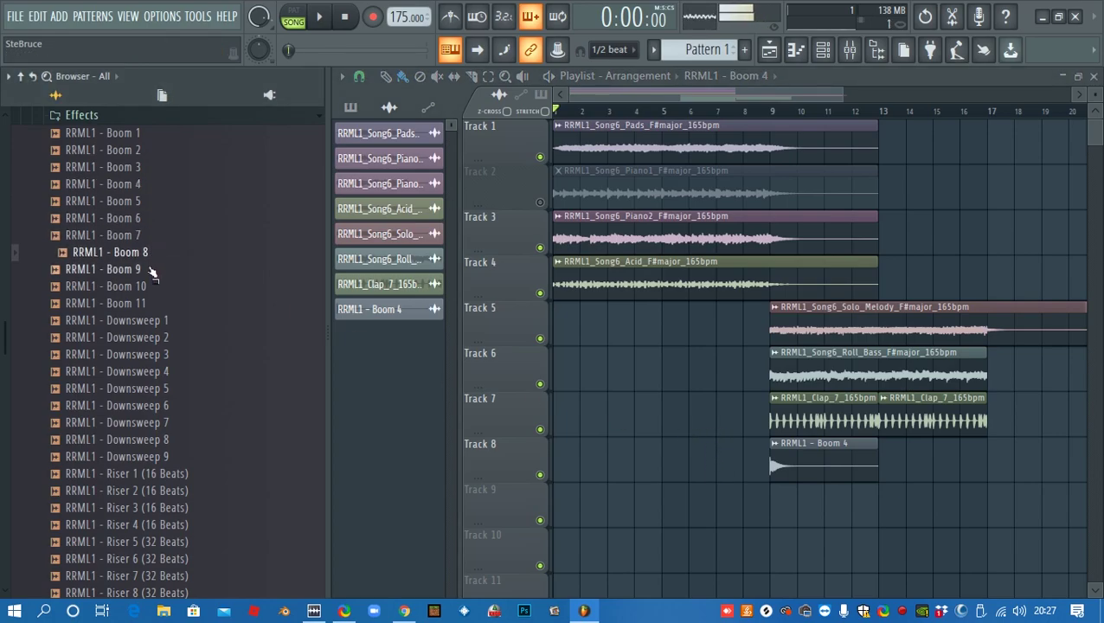
click(150, 269)
click(151, 286)
drag(153, 296, 779, 464)
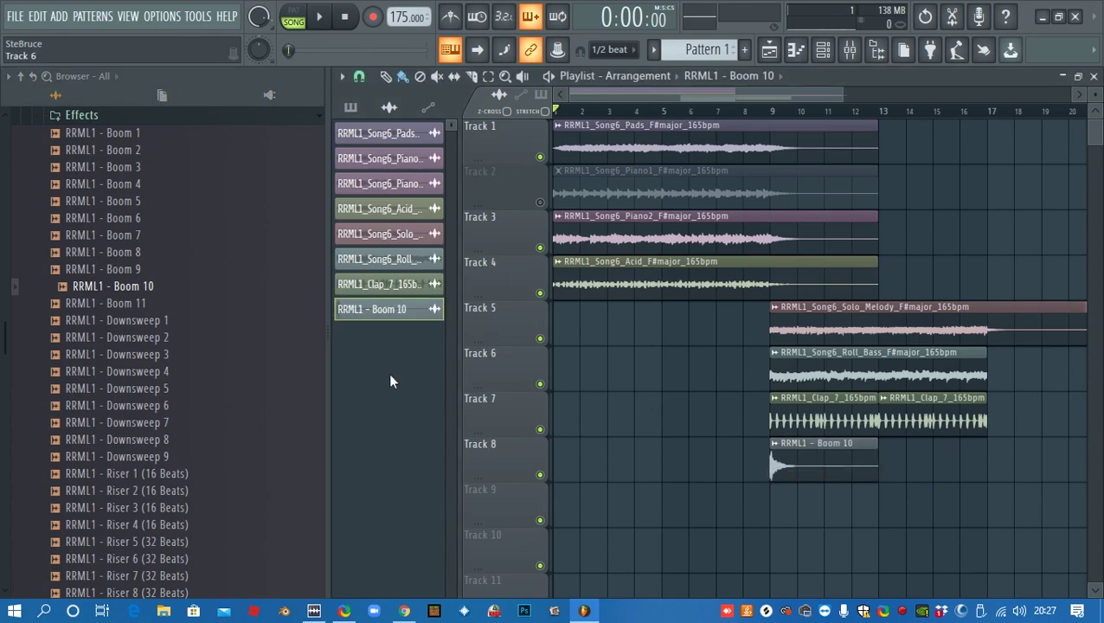
Place the Crash 1 cymbal on Track 9 from bar 1
click(81, 114)
scroll(123, 317, up, 5)
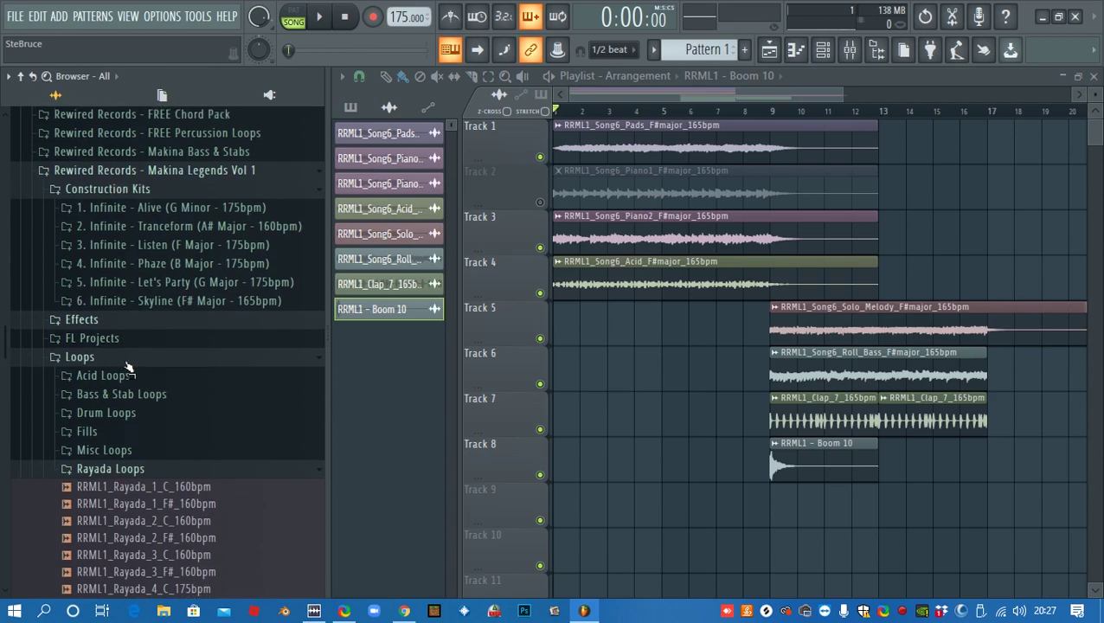
scroll(140, 369, down, 5)
scroll(140, 369, down, 2)
click(129, 265)
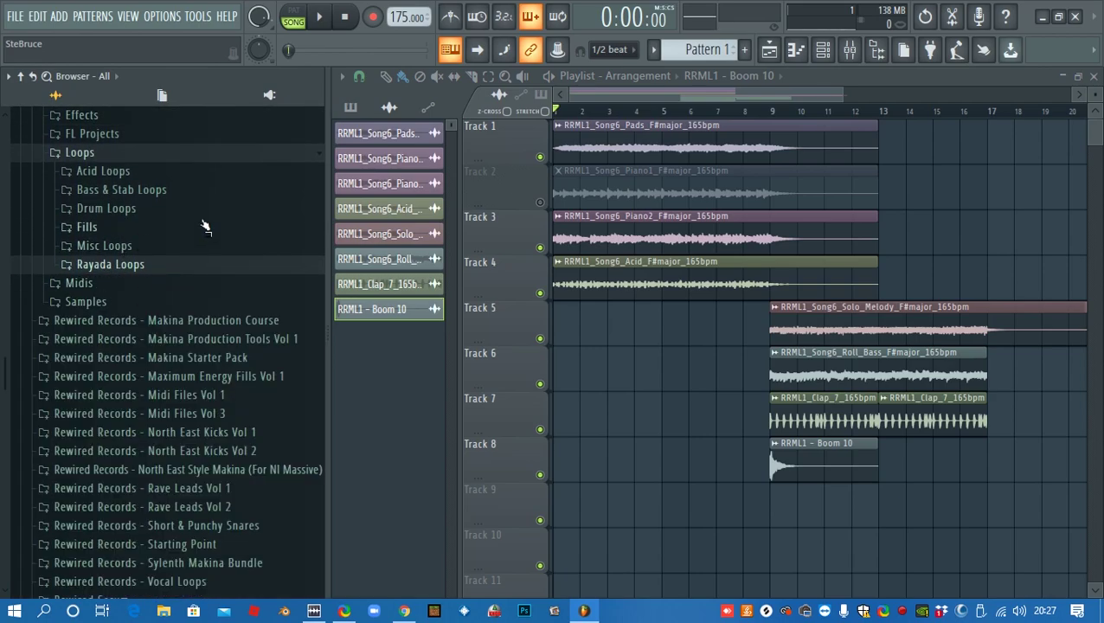
click(147, 211)
click(134, 228)
click(139, 246)
click(170, 288)
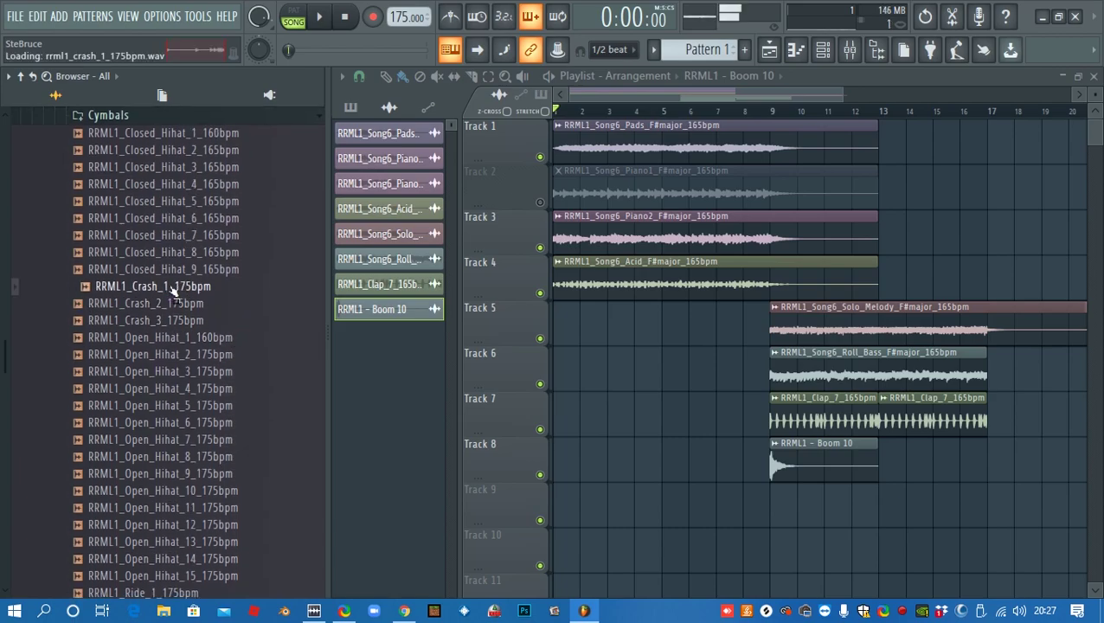
drag(173, 293, 606, 500)
click(606, 500)
Play back the full arrangement, then collapse the Cymbals folder
key(space)
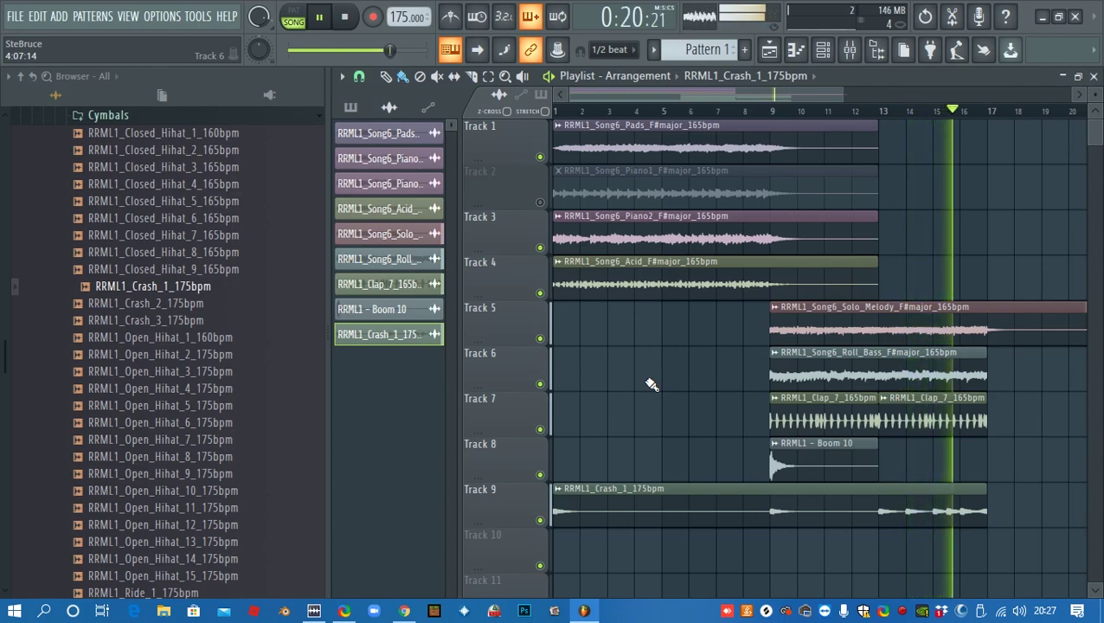
key(space)
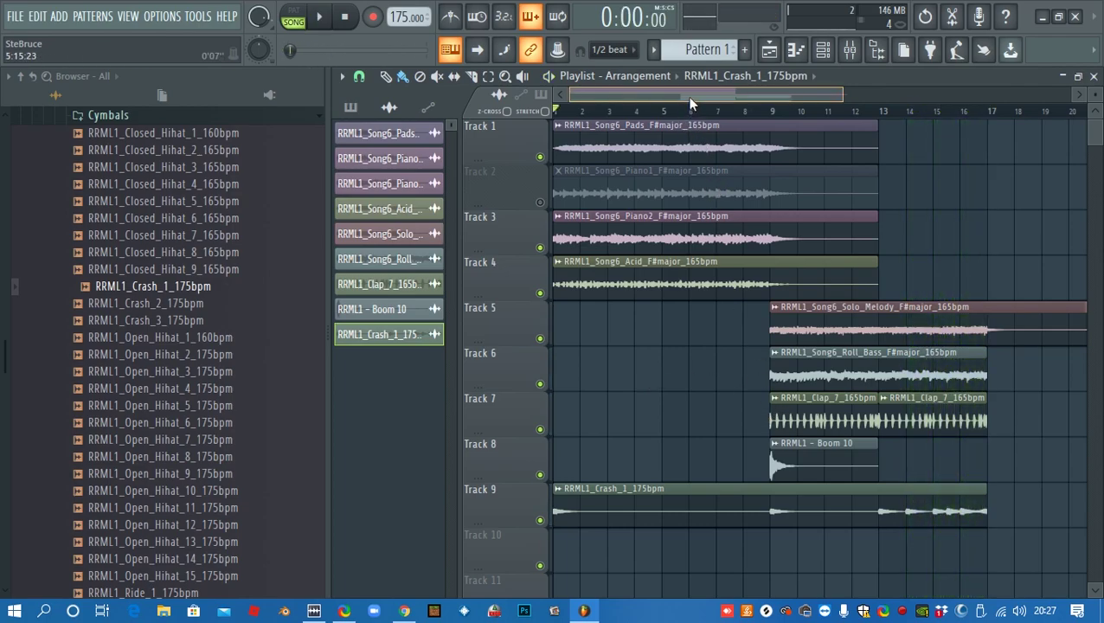
drag(688, 97, 782, 97)
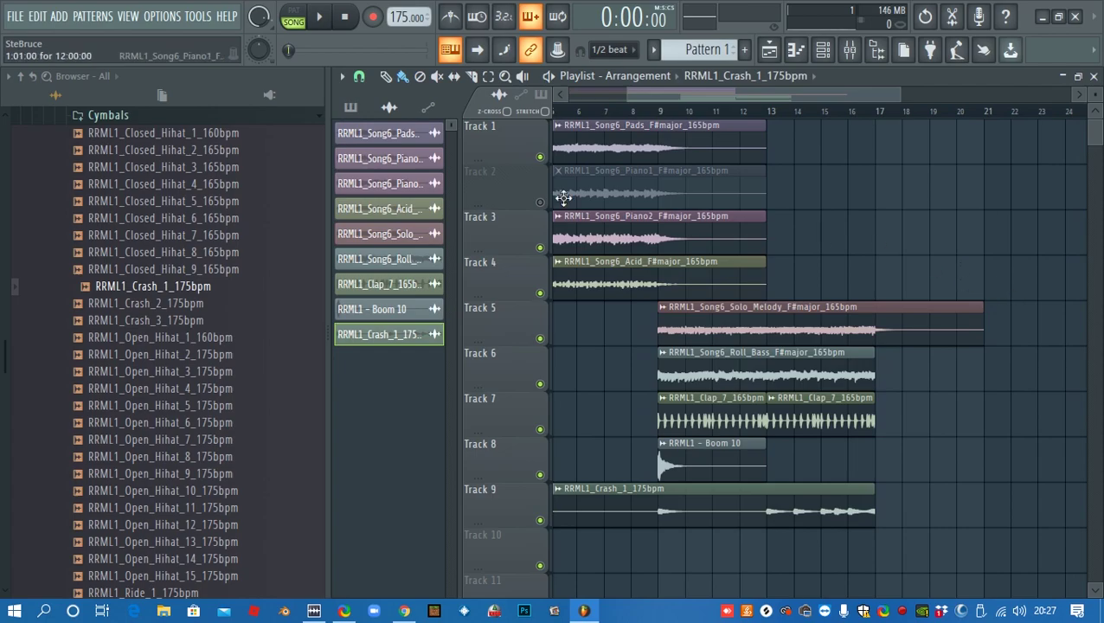
click(118, 121)
scroll(204, 251, up, 4)
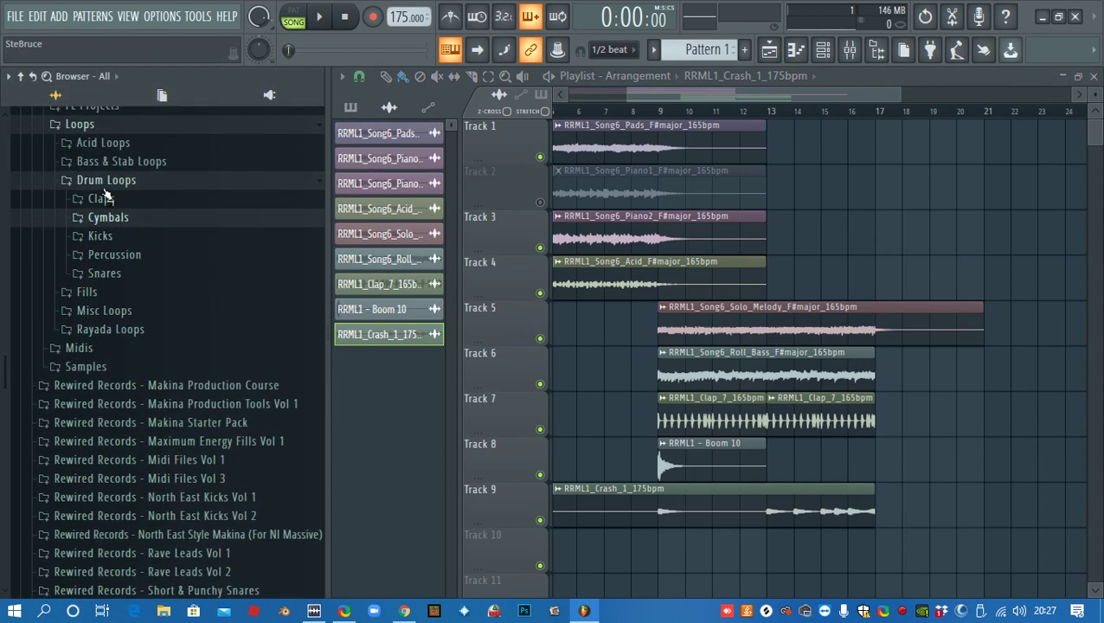
scroll(130, 186, up, 8)
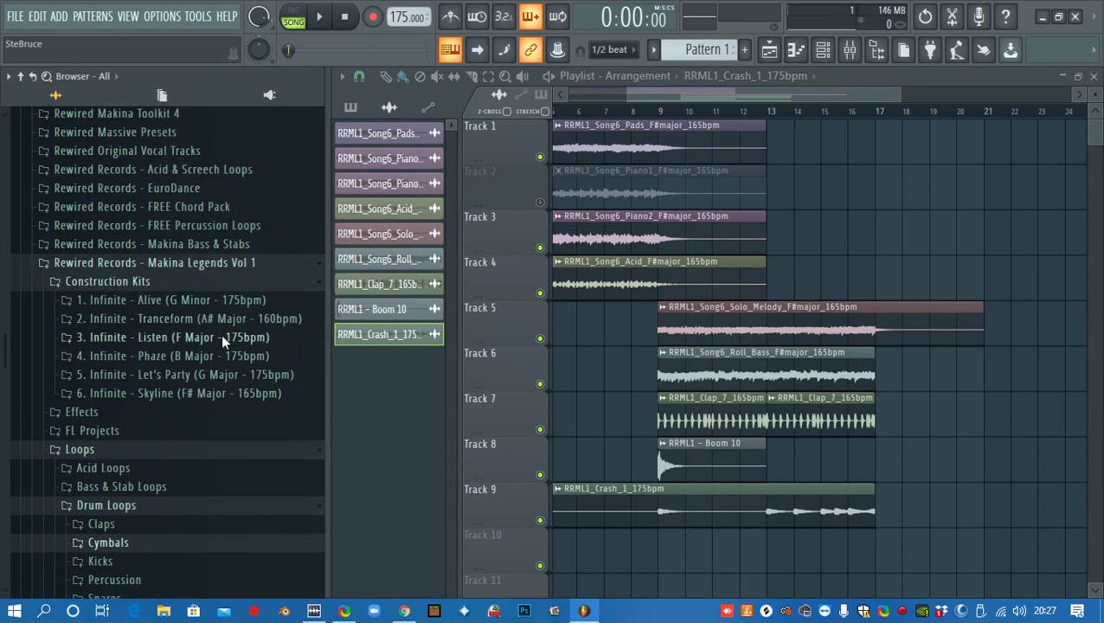
Place Main_Melody on Track 5 at bar 17 and add a second Boom 10 hit there
click(180, 376)
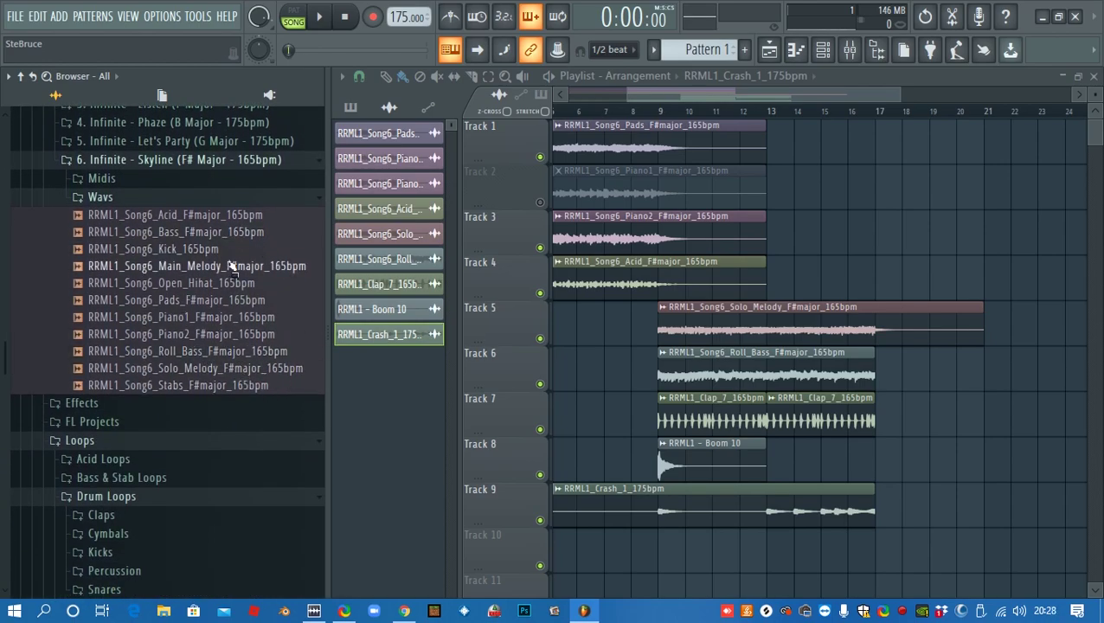
drag(223, 267, 820, 286)
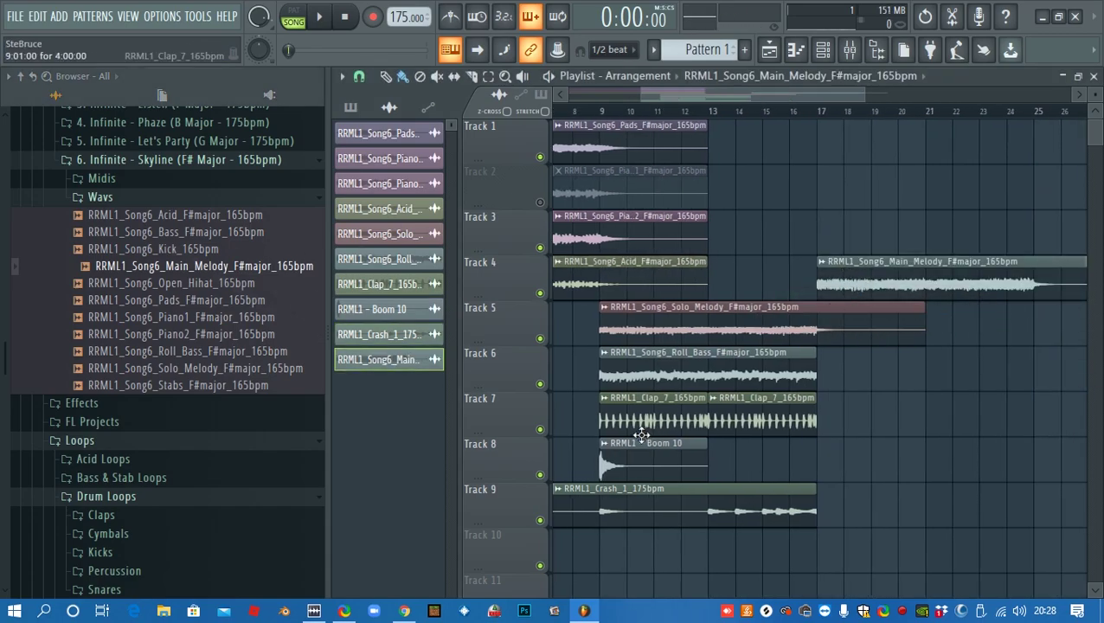
click(707, 459)
click(827, 457)
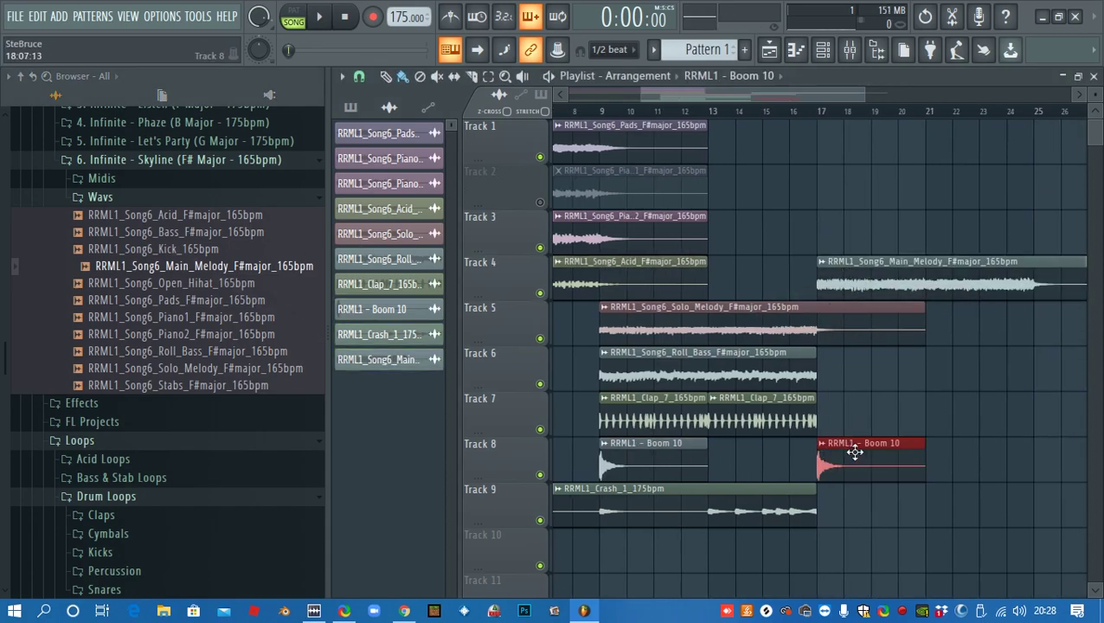
drag(904, 287, 919, 325)
Add a second Crash 1 on Track 9 at bar 17, shortened to end near bar 25
click(789, 509)
click(833, 504)
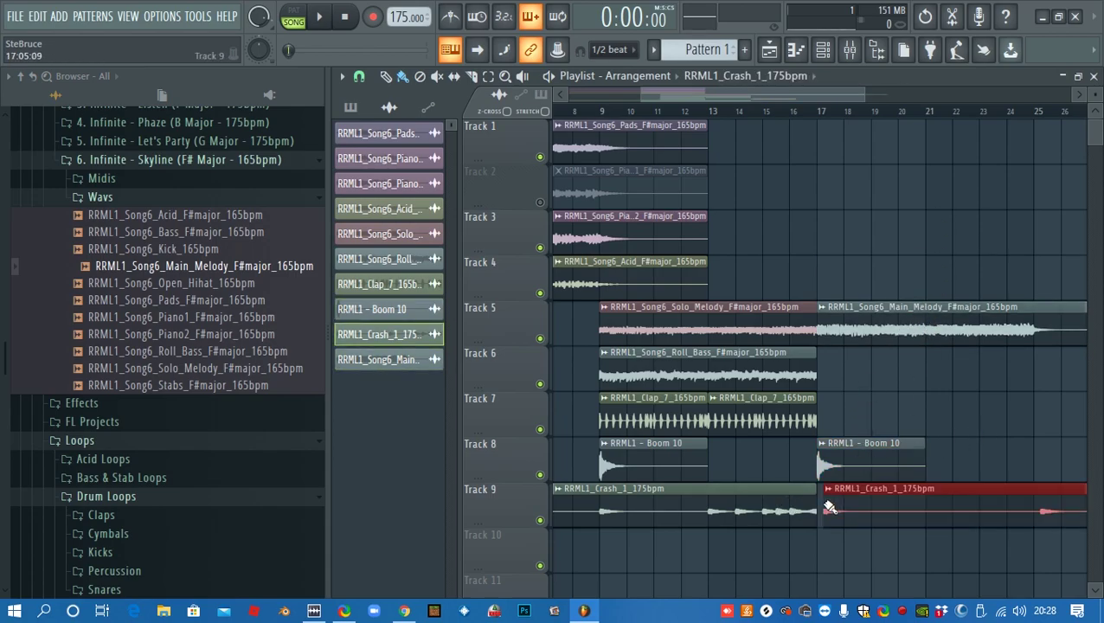
scroll(861, 511, down, 5)
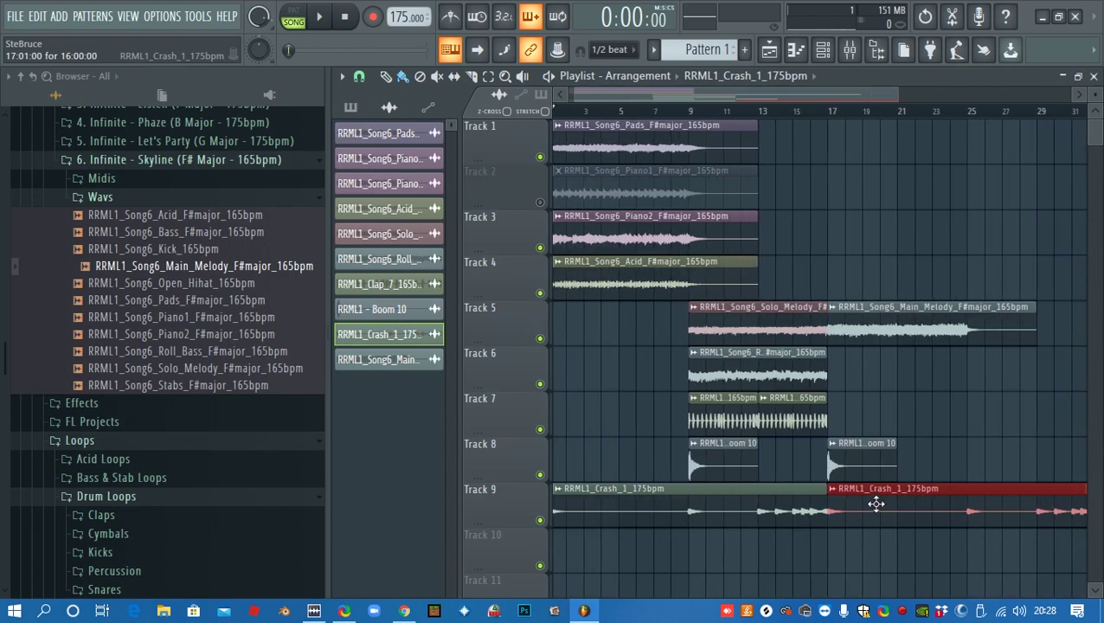
scroll(813, 510, right, 2)
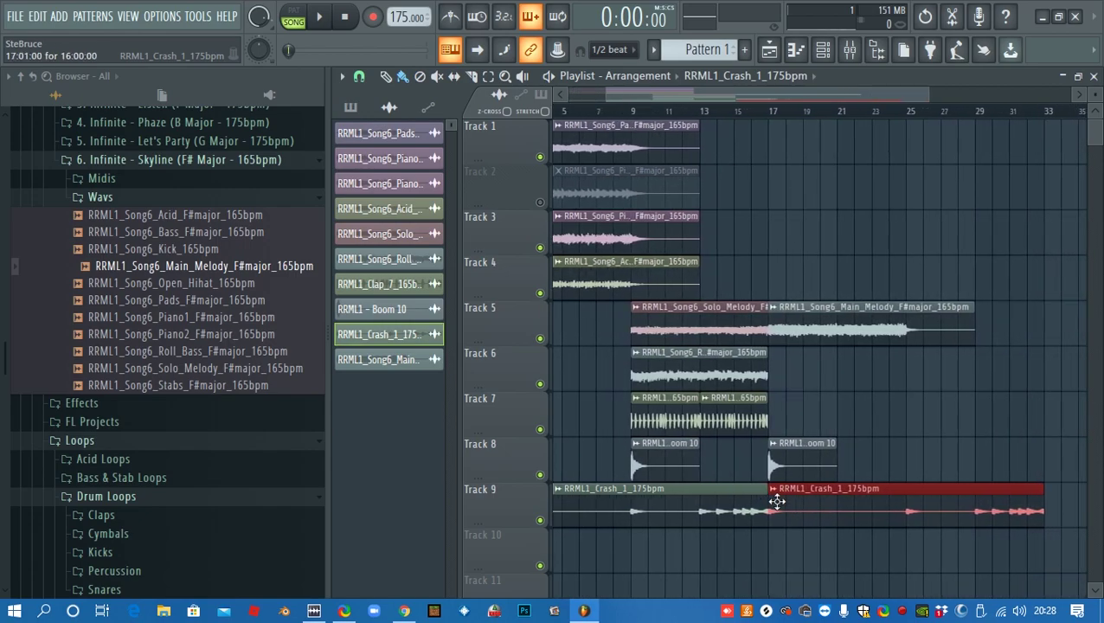
drag(770, 500, 811, 502)
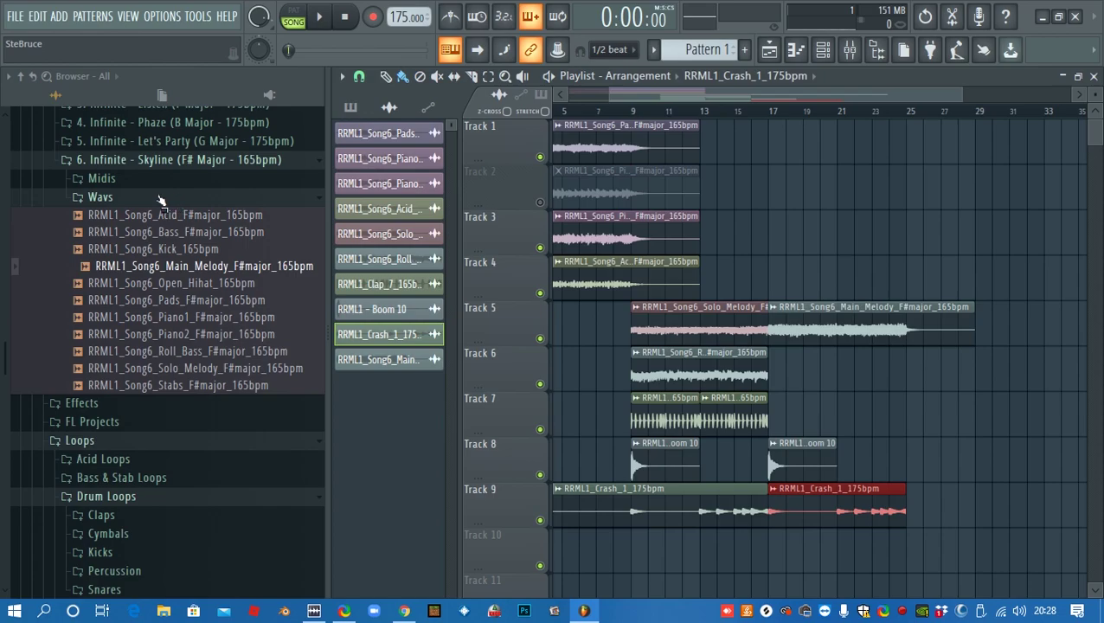
Audition Snare Builds 9, 8 and 7, then place Snare Build 7 on Track 10 at bar 17
click(160, 200)
click(160, 200)
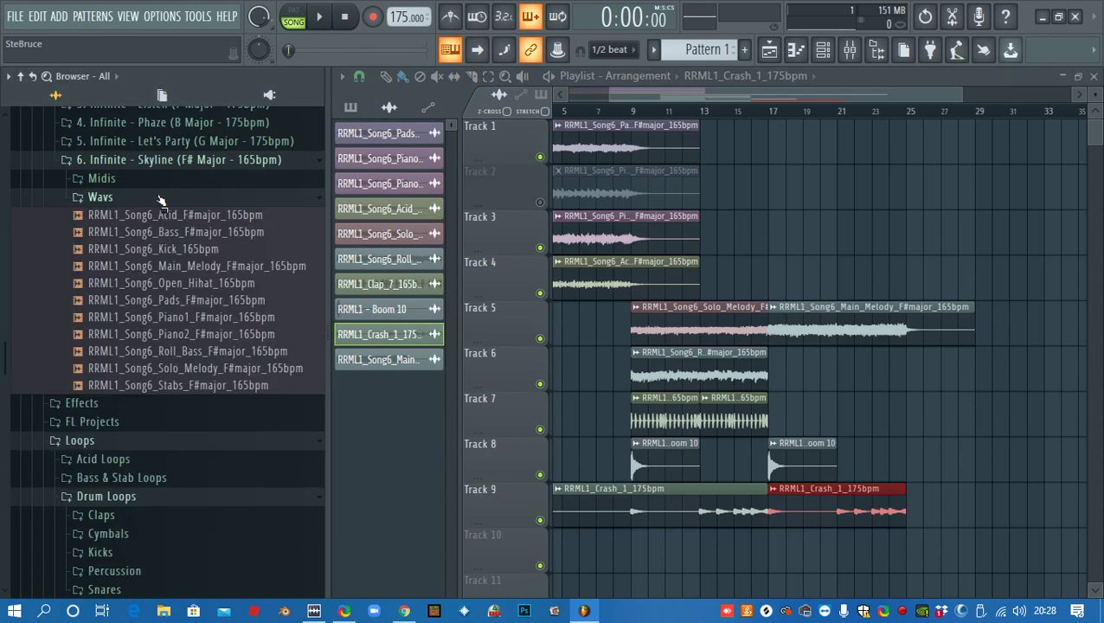
click(160, 199)
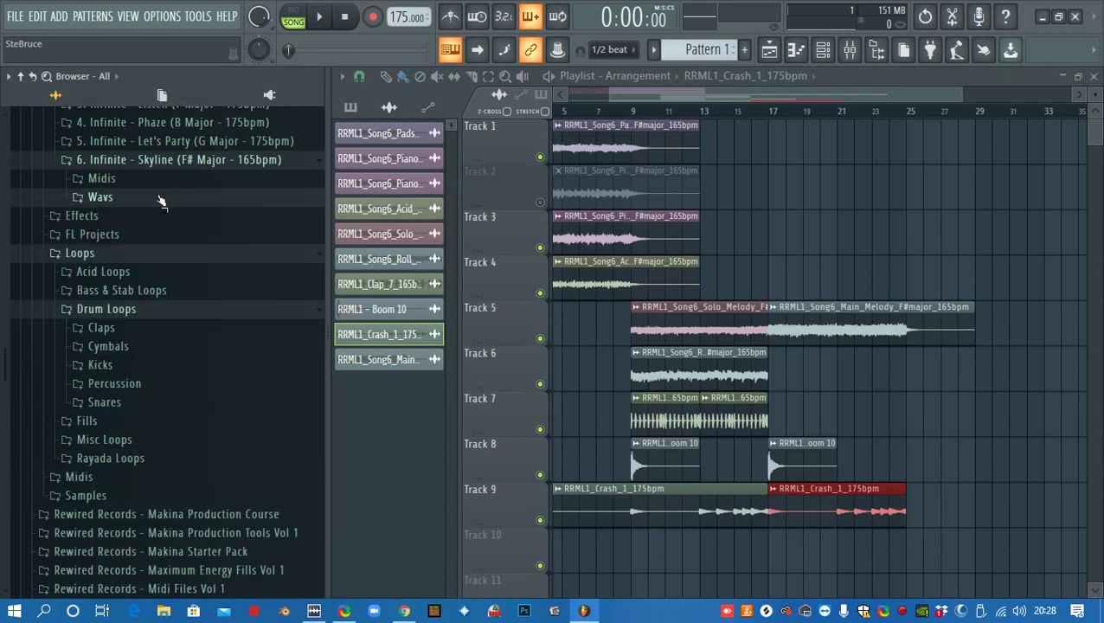
click(171, 403)
scroll(225, 363, down, 4)
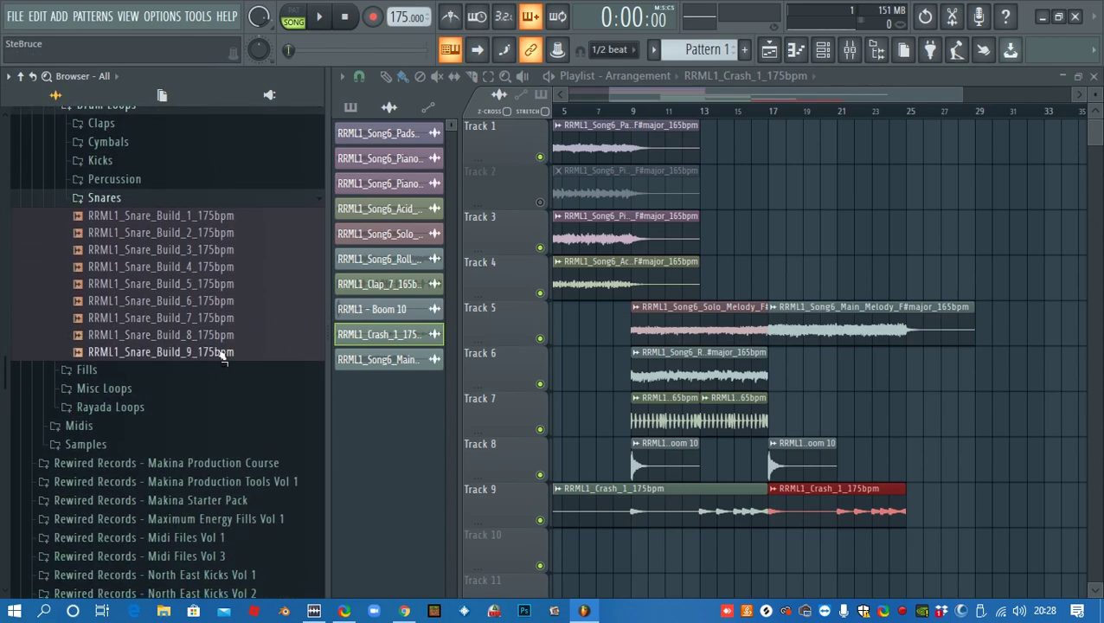
click(223, 353)
click(221, 338)
click(210, 320)
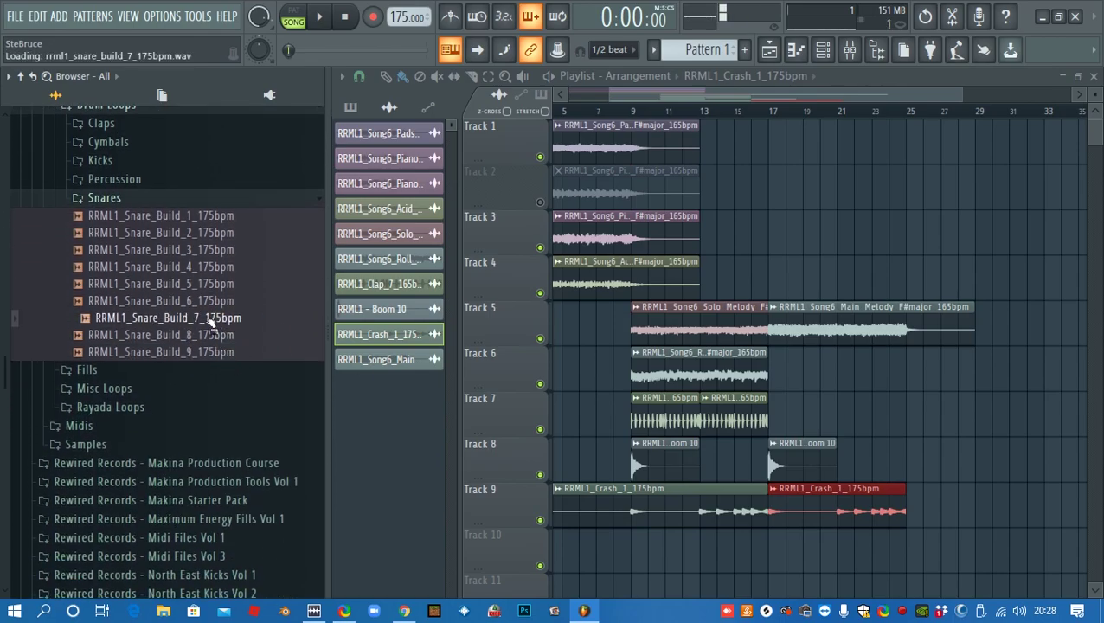
drag(210, 320, 782, 547)
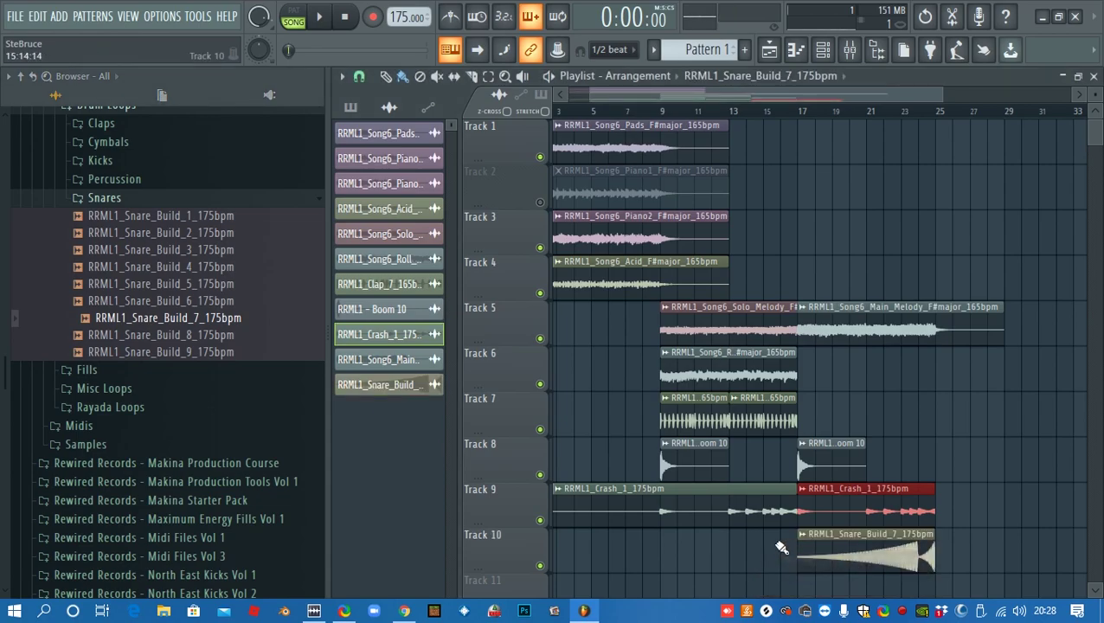
Compare Risers 10–12 from Effects and drop Riser 11 (32 Beats) on Track 11 at bar 17
click(104, 198)
scroll(143, 225, up, 5)
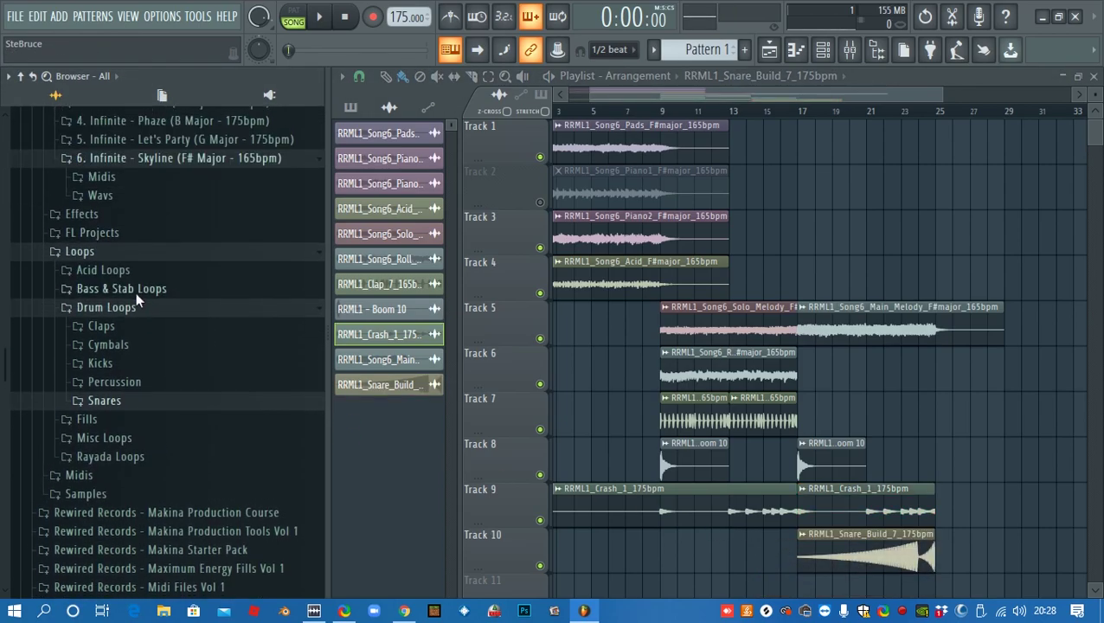
click(112, 217)
scroll(195, 303, down, 5)
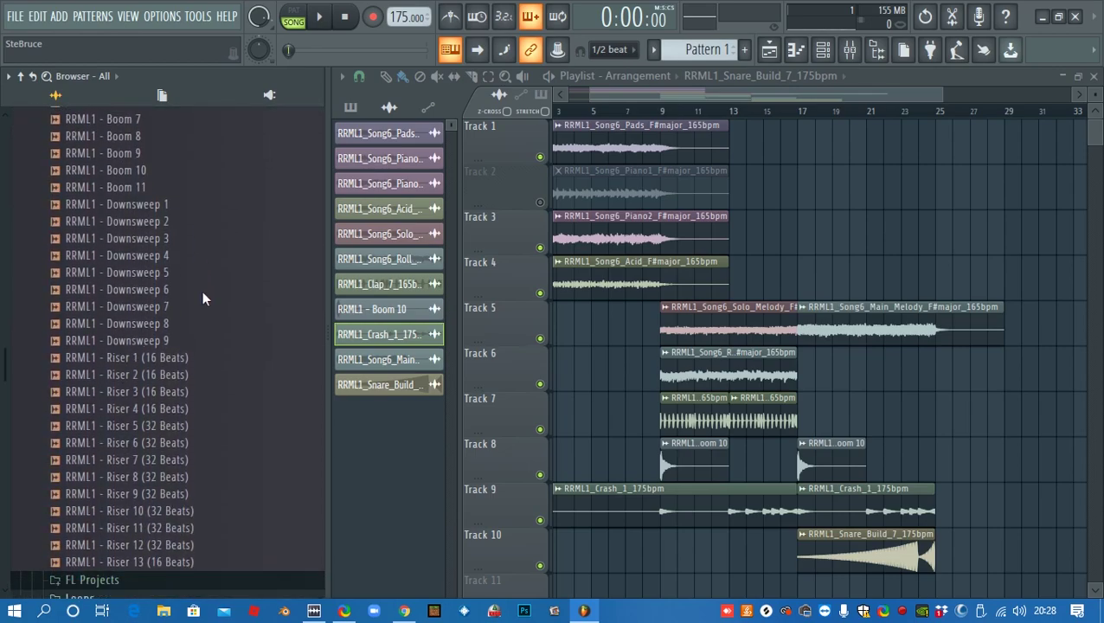
click(185, 423)
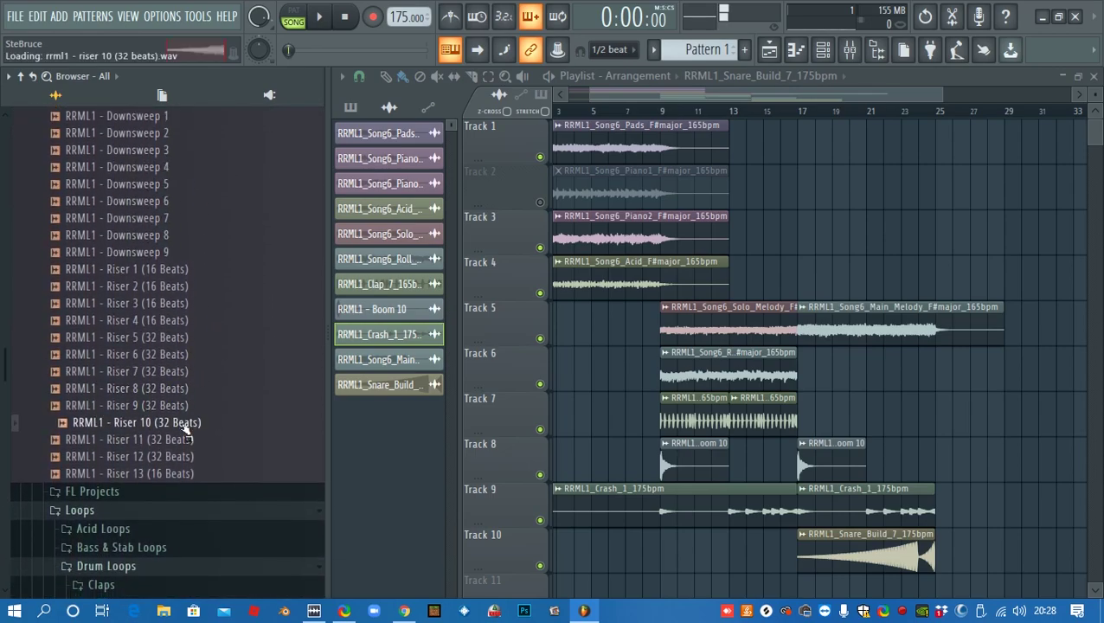
click(188, 440)
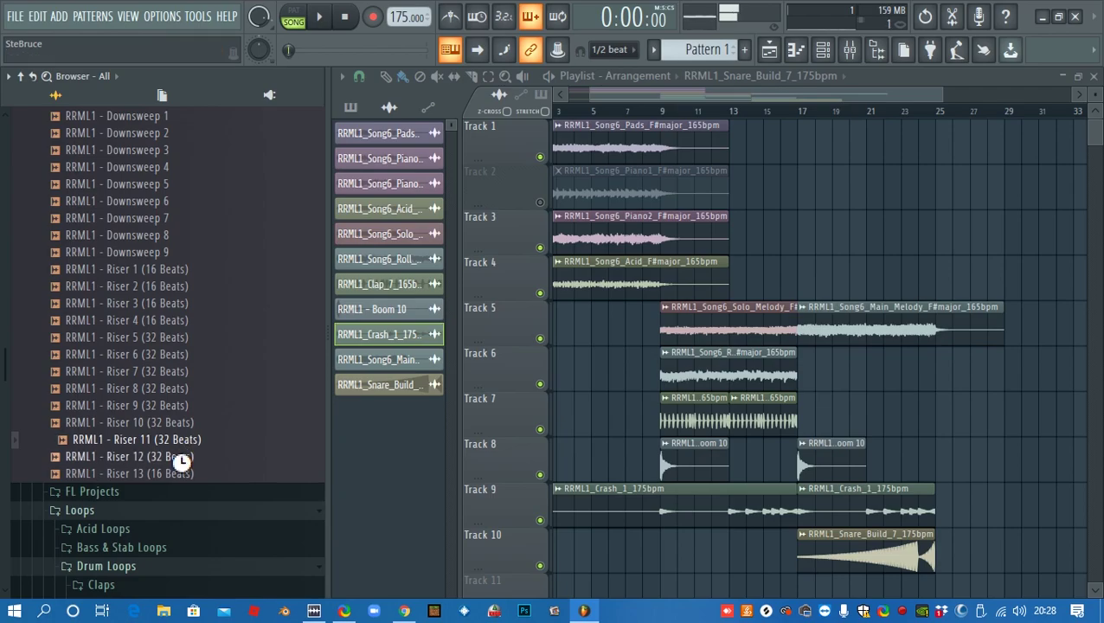
click(183, 459)
click(180, 446)
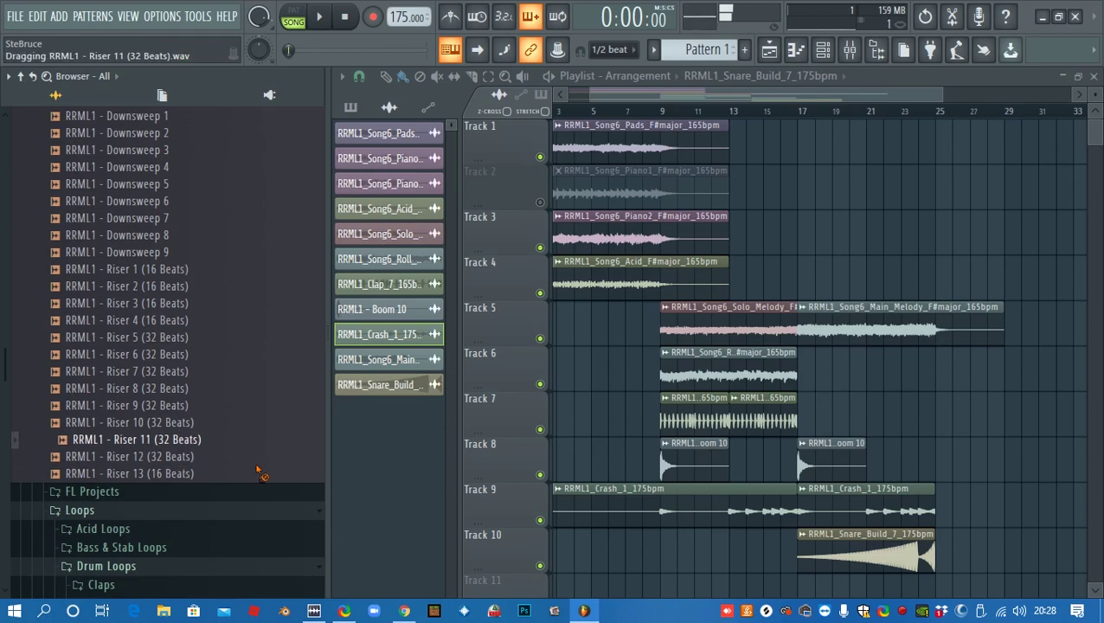
drag(311, 479, 829, 391)
scroll(753, 441, up, 1)
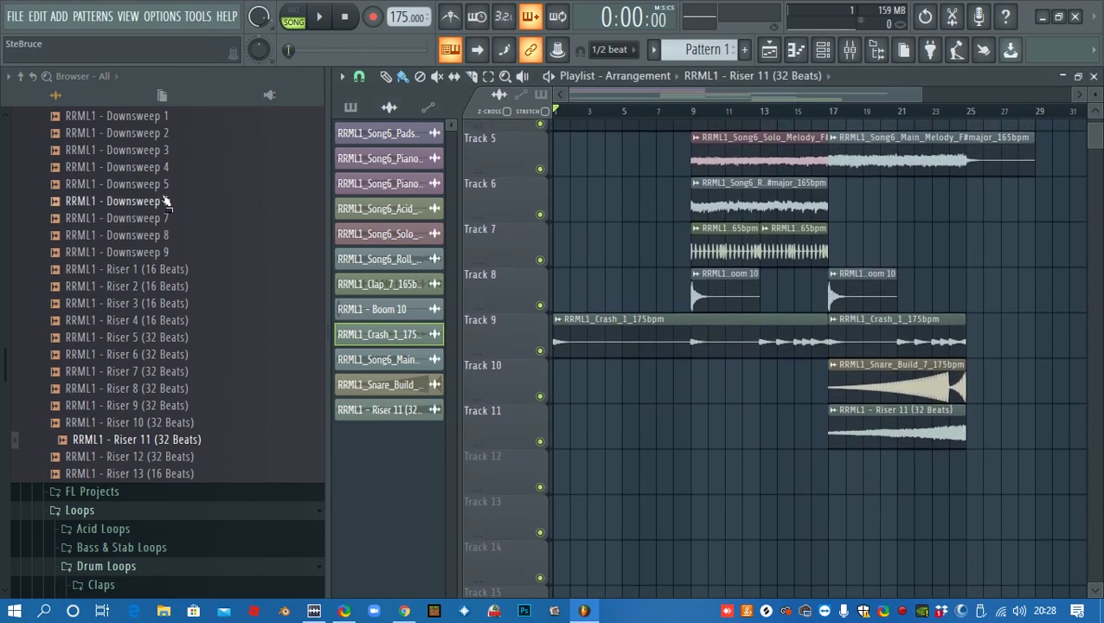
Audition Downsweeps 1, 5, 8, 9 and 7, then drop Downsweep 7 on Track 7 at bar 17
scroll(167, 204, up, 3)
click(164, 322)
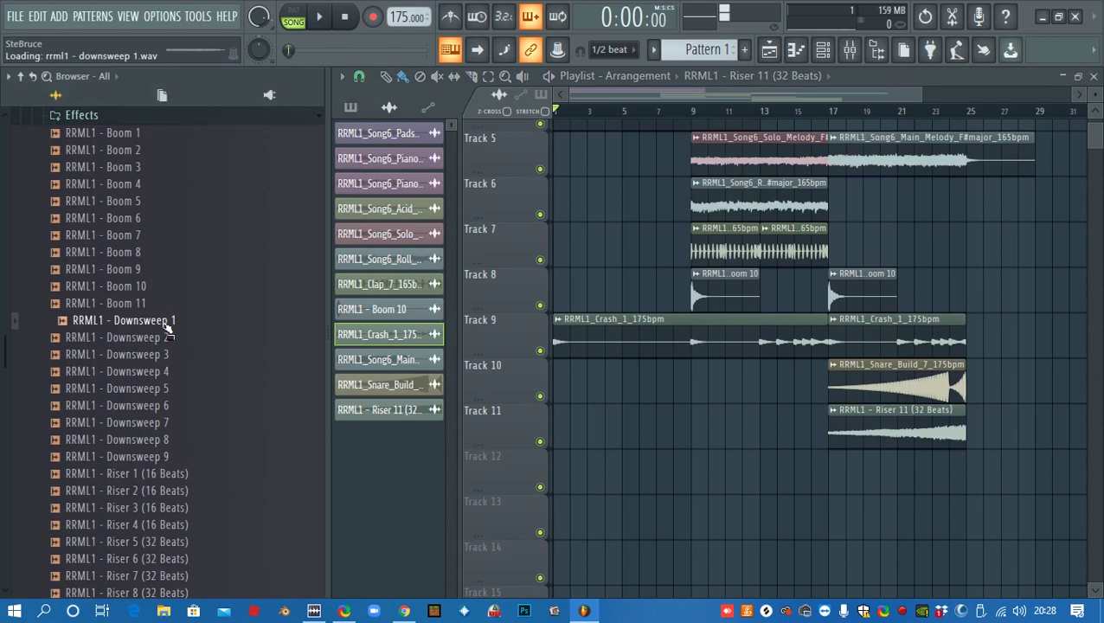
click(174, 389)
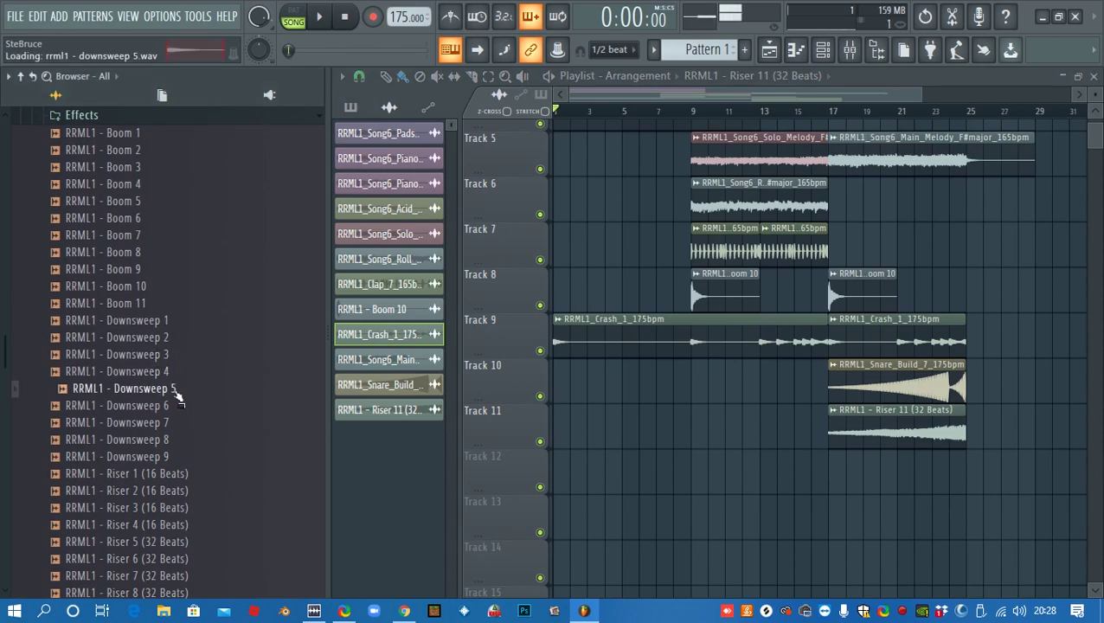
click(173, 457)
click(173, 424)
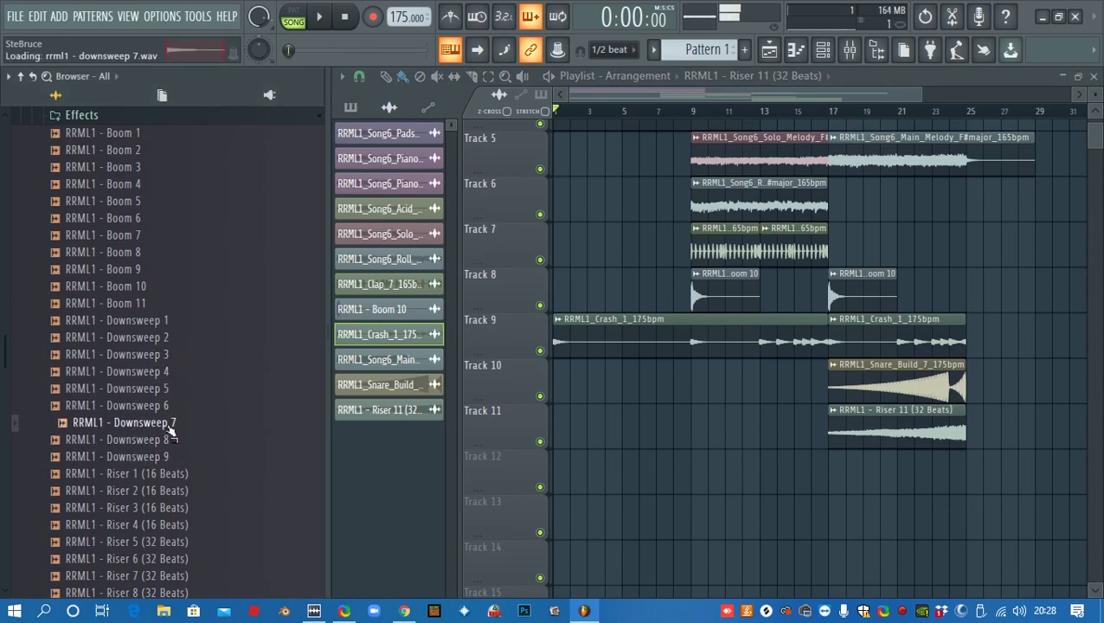
drag(305, 409, 909, 249)
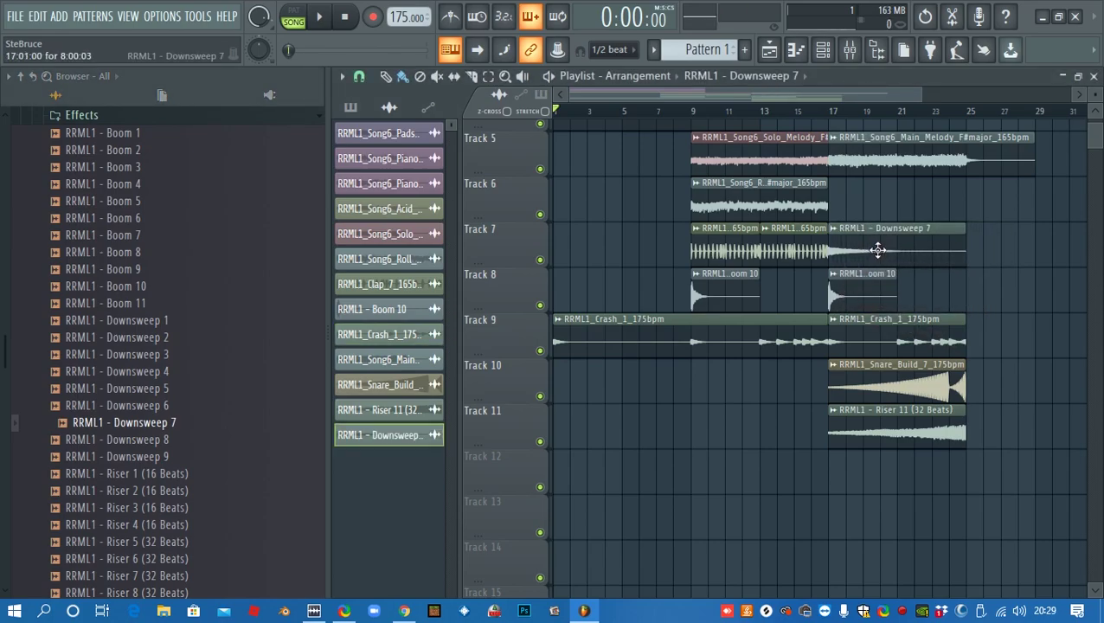
scroll(730, 480, up, 2)
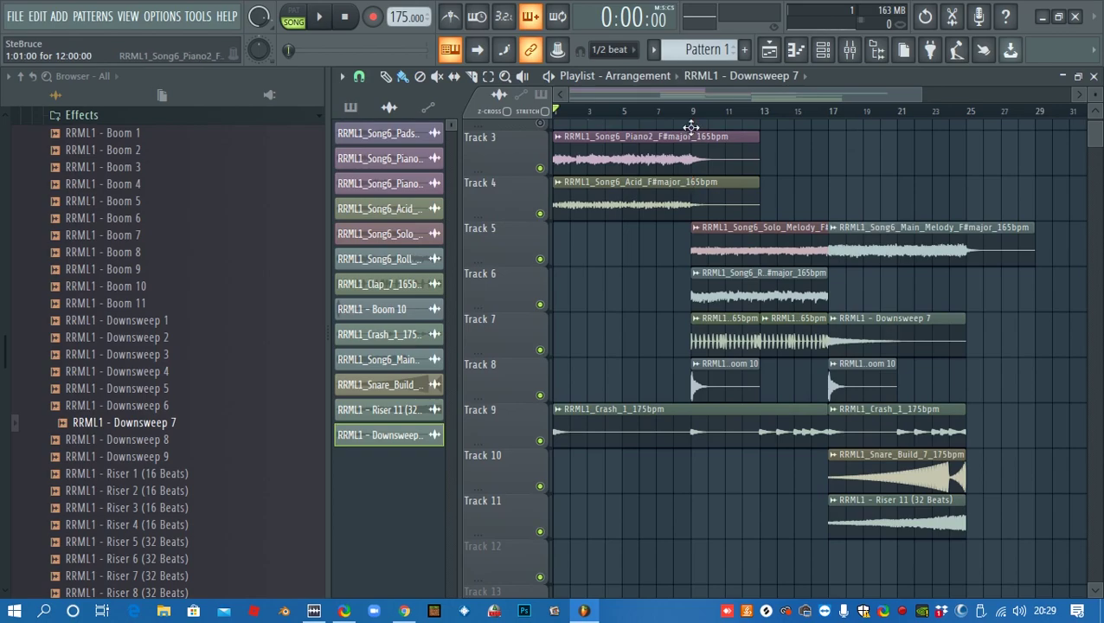
Play the build-up, then zoom the Playlist out to show bars 1–25 across Tracks 1–11
key(space)
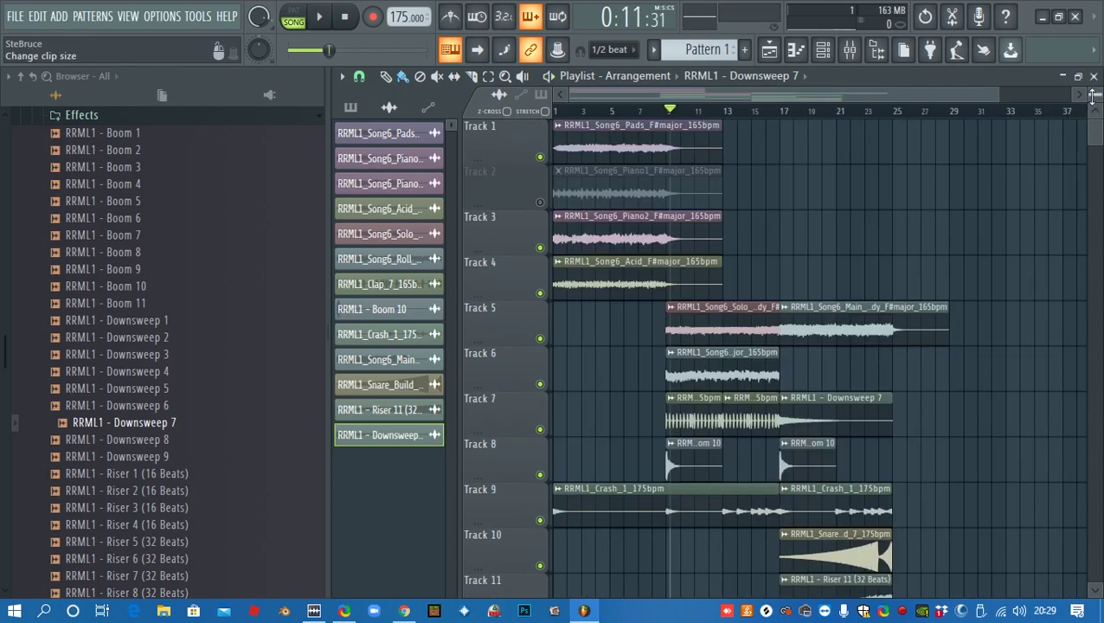
drag(1094, 96, 1093, 87)
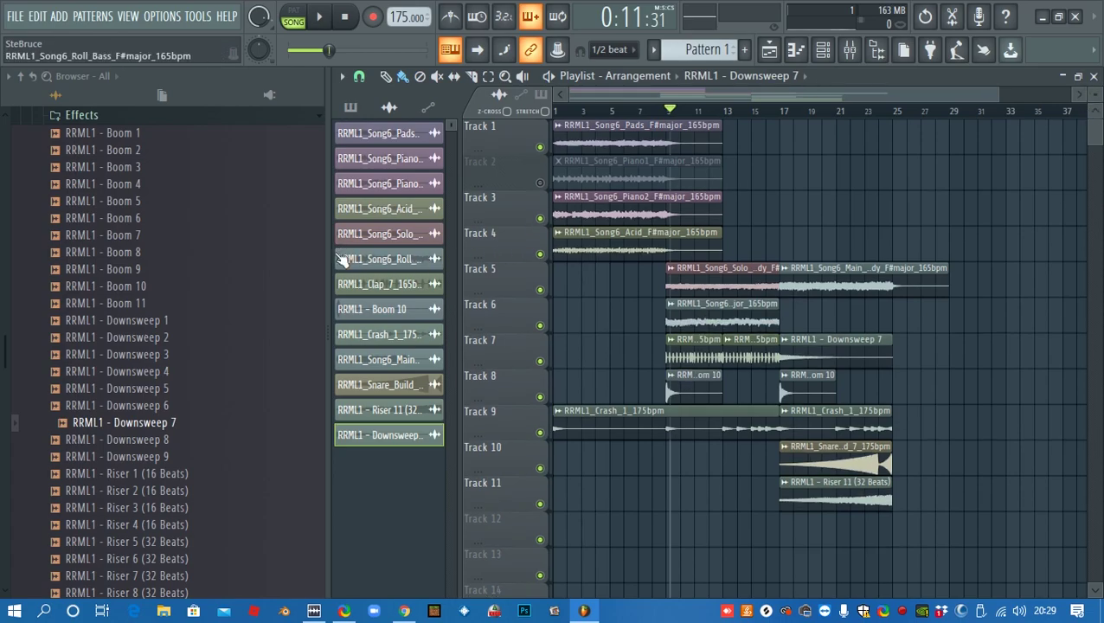
Collapse the Effects and Loops folders and expand Samples > Bass in the Browser
scroll(8, 333, up, 4)
click(97, 322)
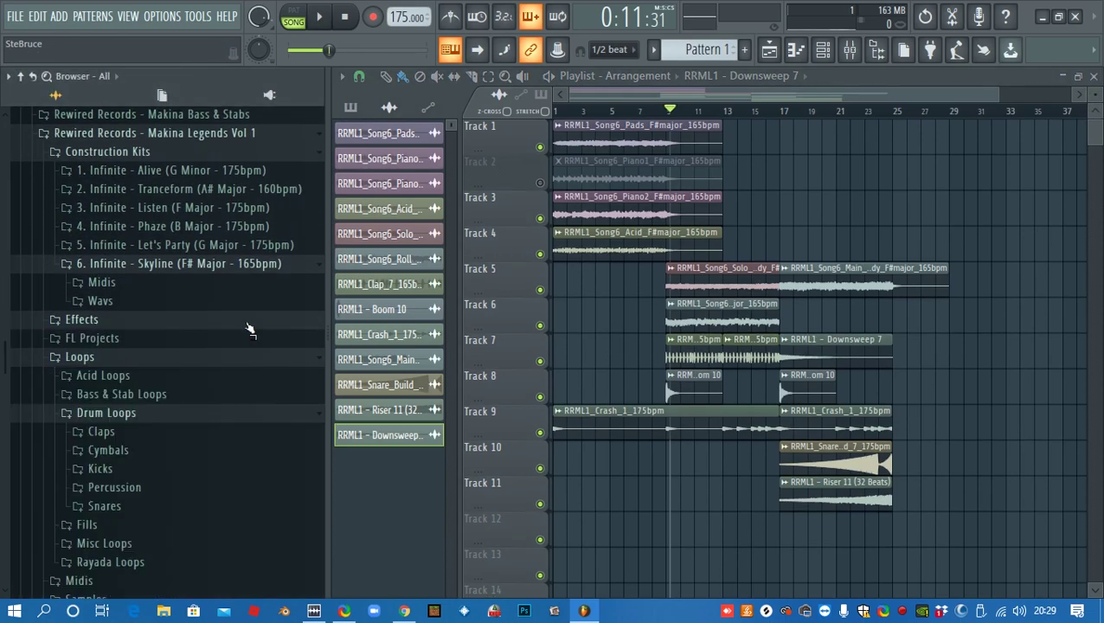
scroll(170, 413, down, 4)
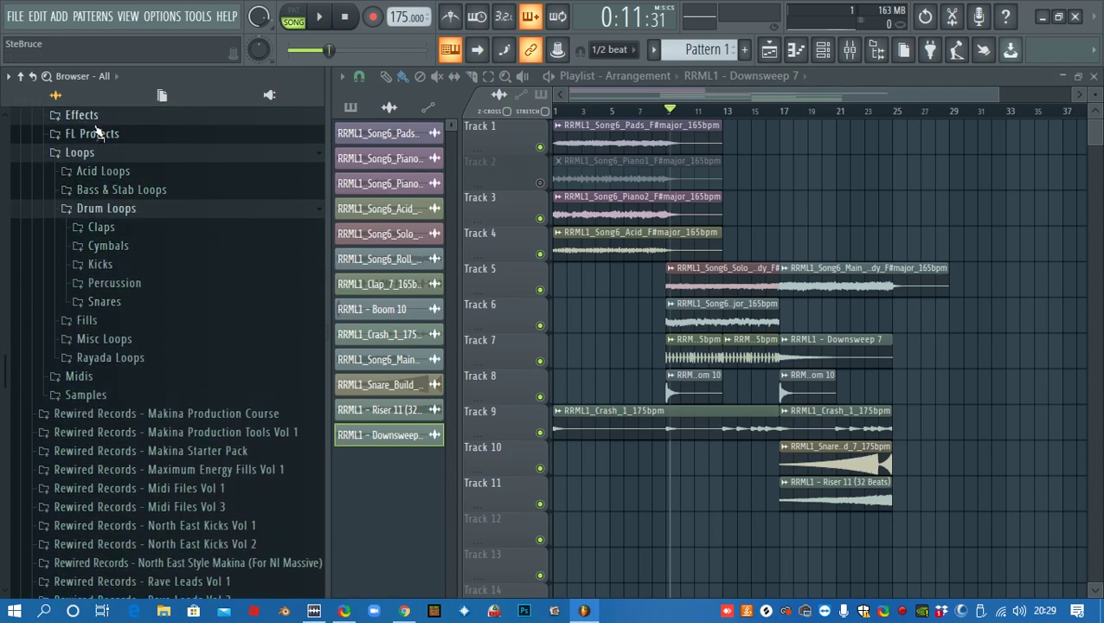
click(78, 152)
click(84, 190)
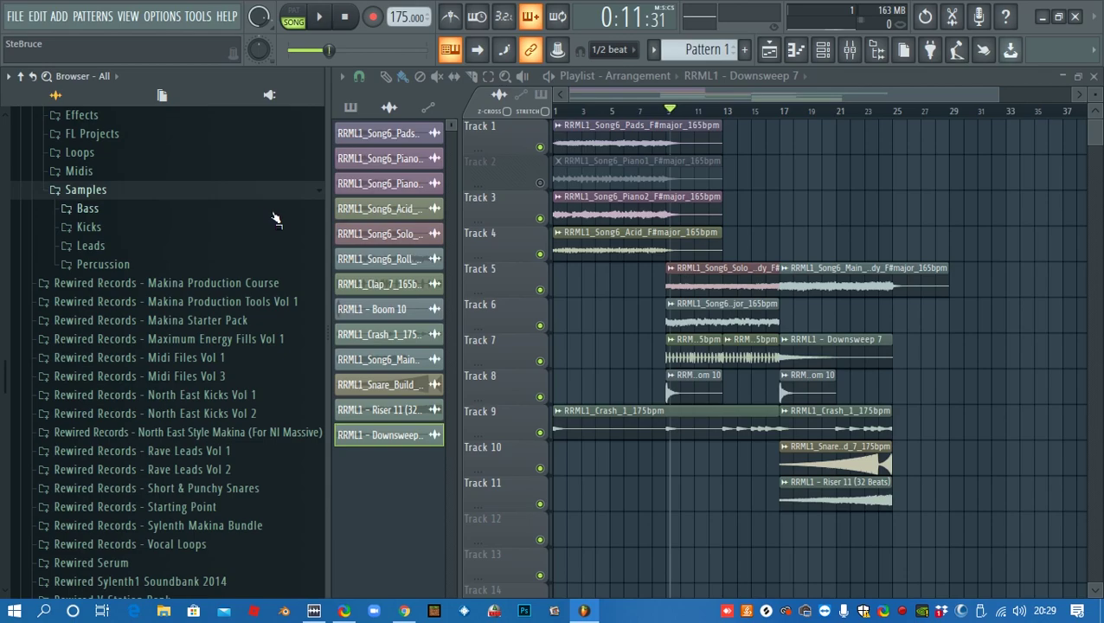
click(134, 206)
scroll(193, 207, down, 7)
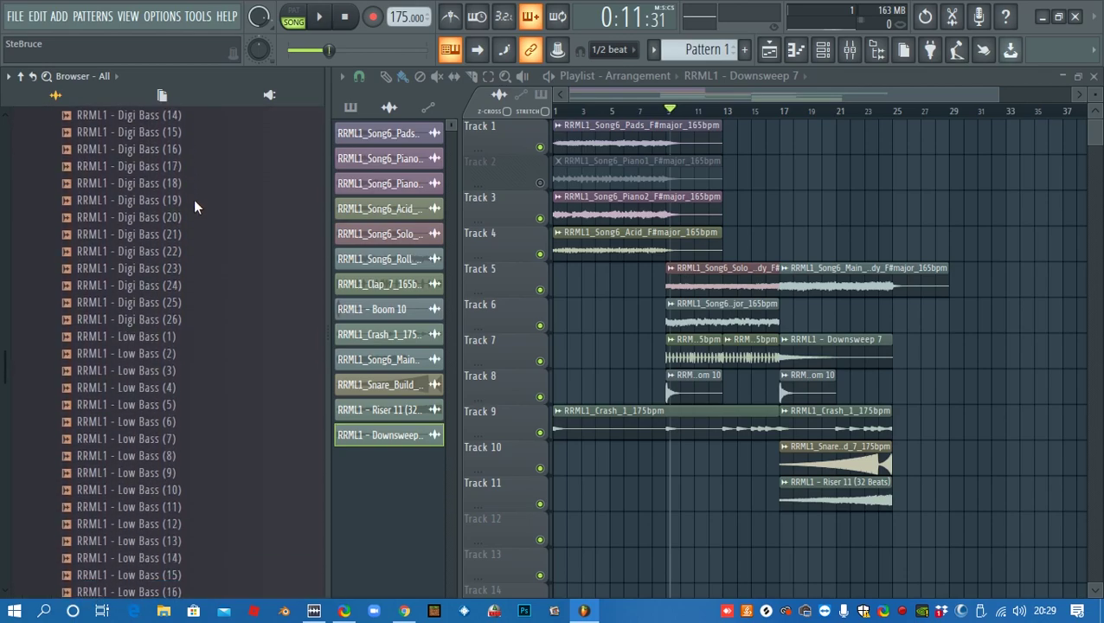
scroll(193, 206, down, 5)
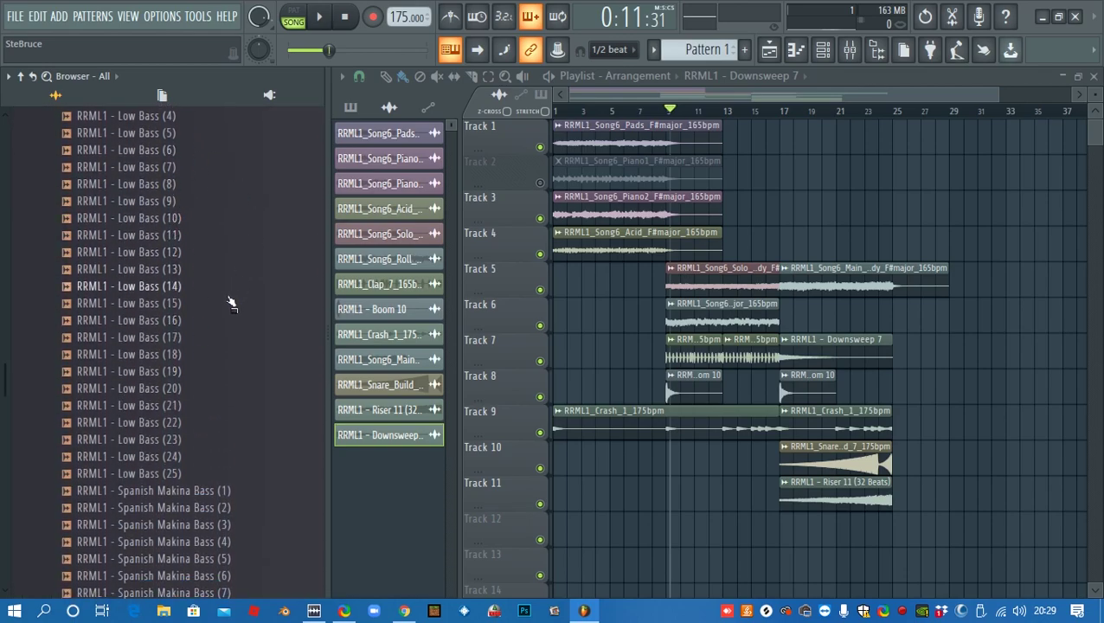
scroll(173, 294, up, 2)
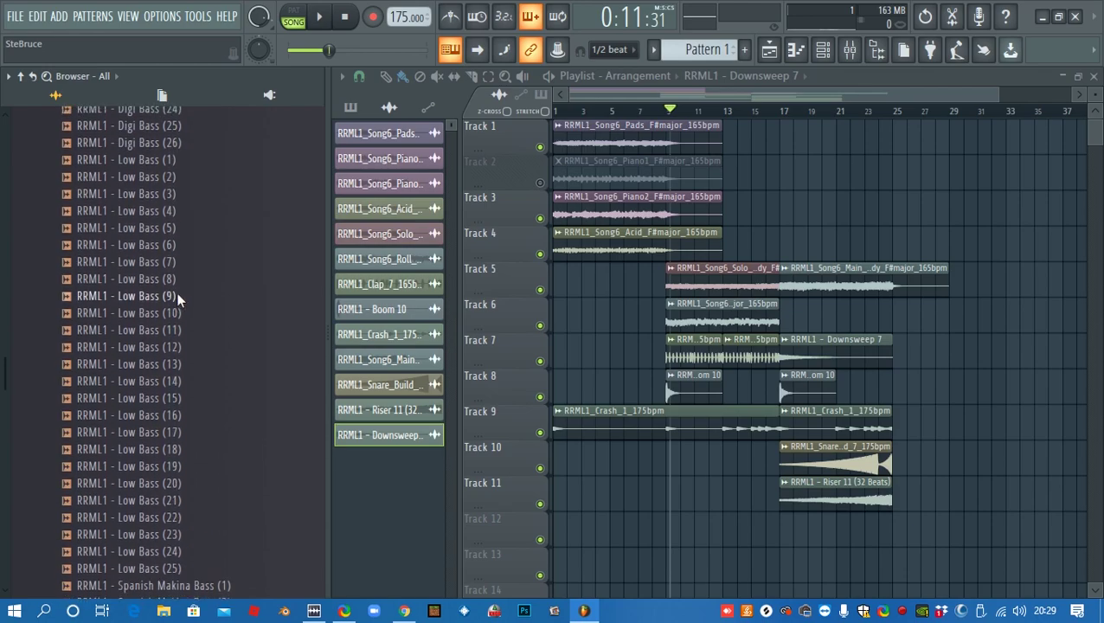
Audition Low Bass (2), (4), (7), (11) and Spanish Makina Bass (4)–(7) without placing any
click(172, 184)
click(172, 220)
click(172, 270)
click(172, 337)
scroll(192, 308, down, 6)
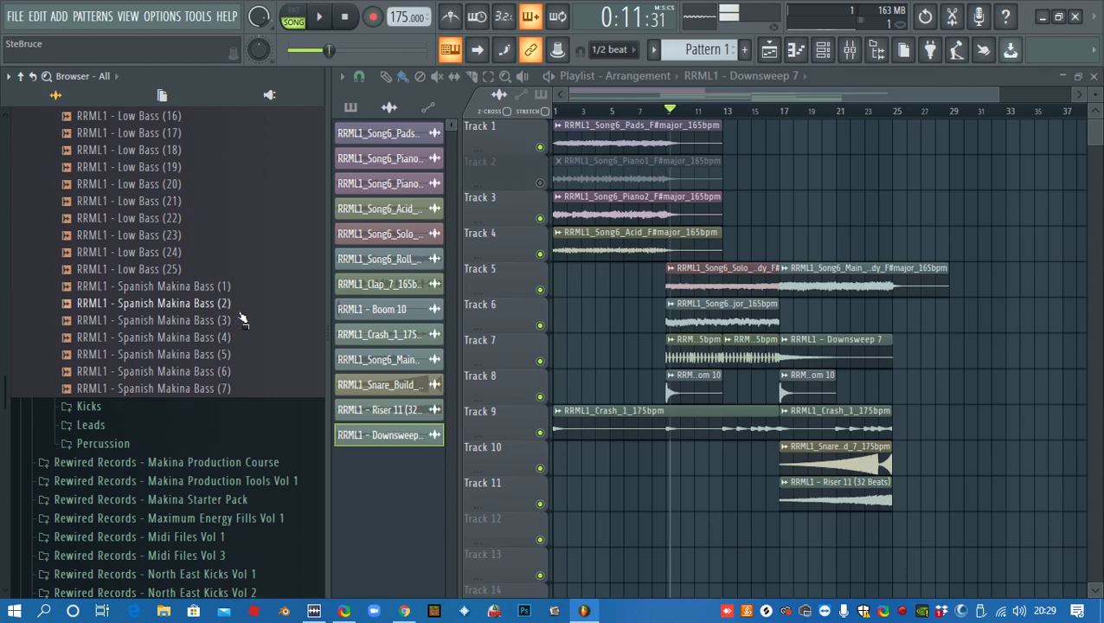
click(232, 338)
click(235, 355)
click(237, 372)
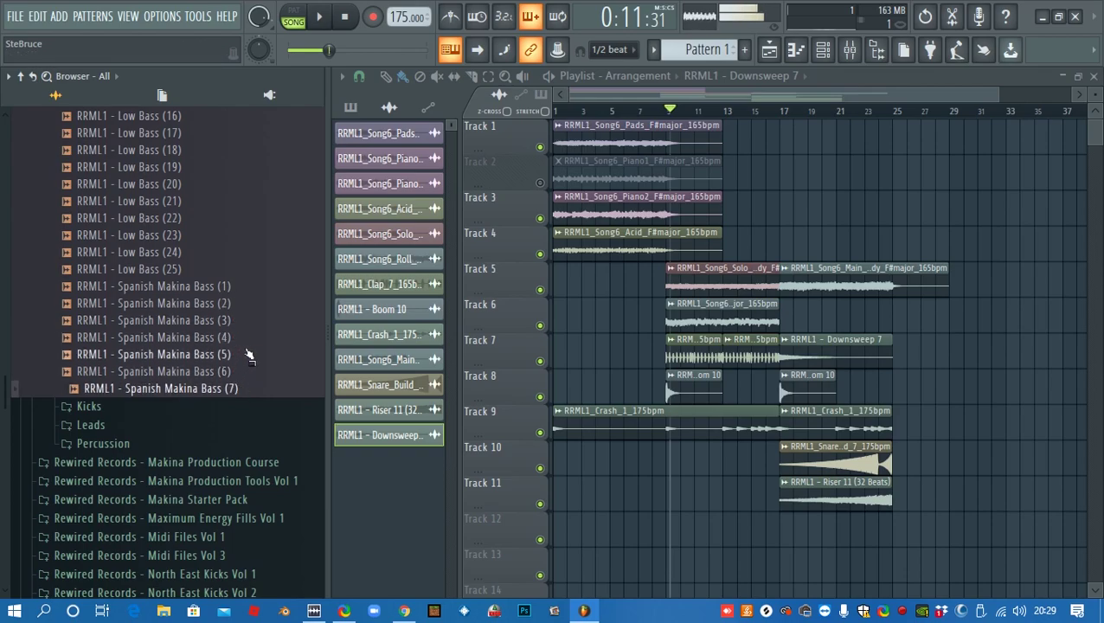
click(236, 388)
scroll(244, 363, up, 10)
click(345, 16)
scroll(147, 337, up, 10)
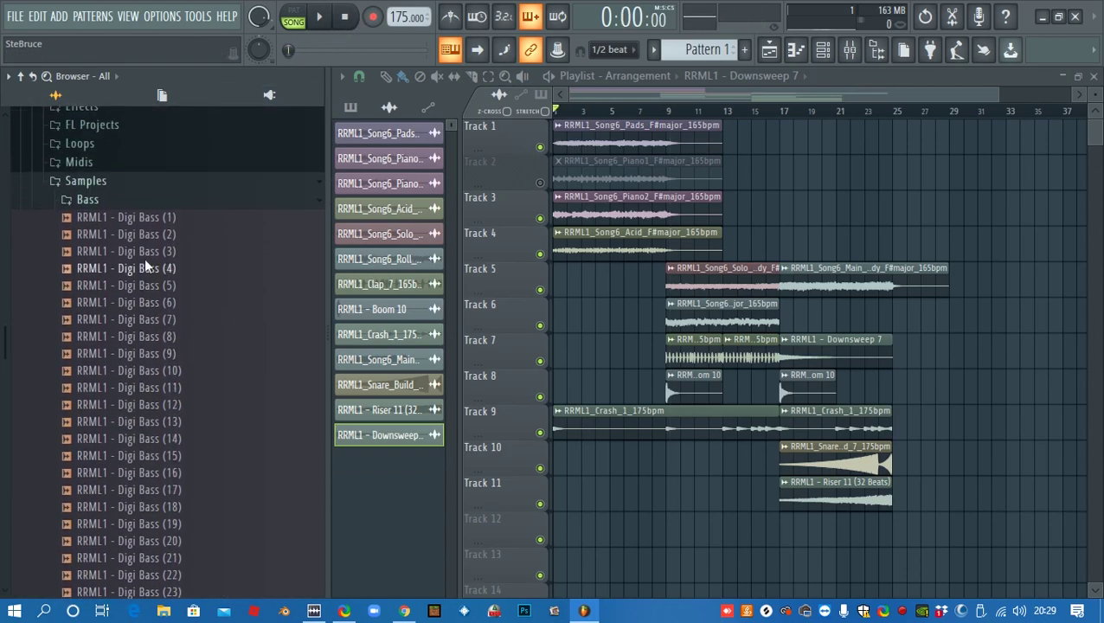
Collapse the Bass and Samples folders and the Infinite - Alive kit's Midis and Wavs folders
click(149, 218)
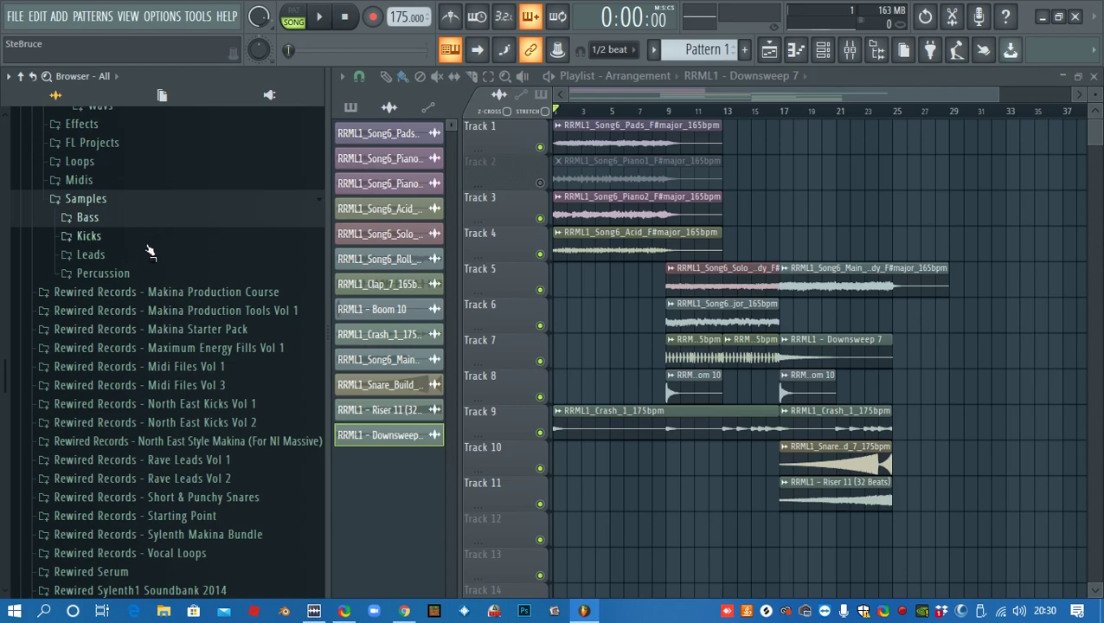
scroll(160, 329, up, 5)
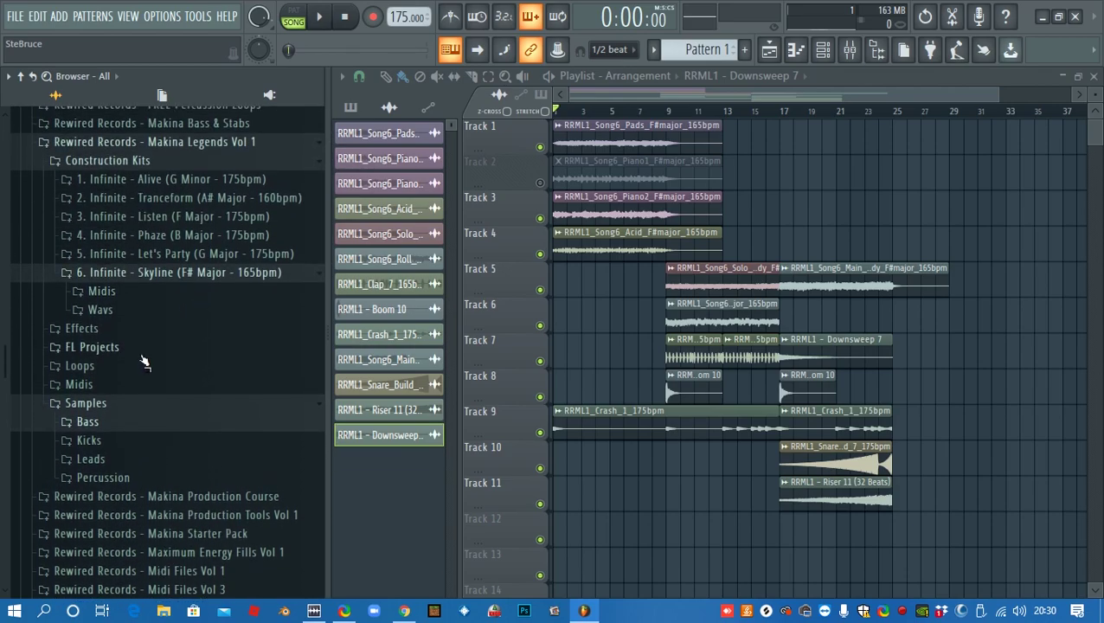
click(101, 403)
click(214, 180)
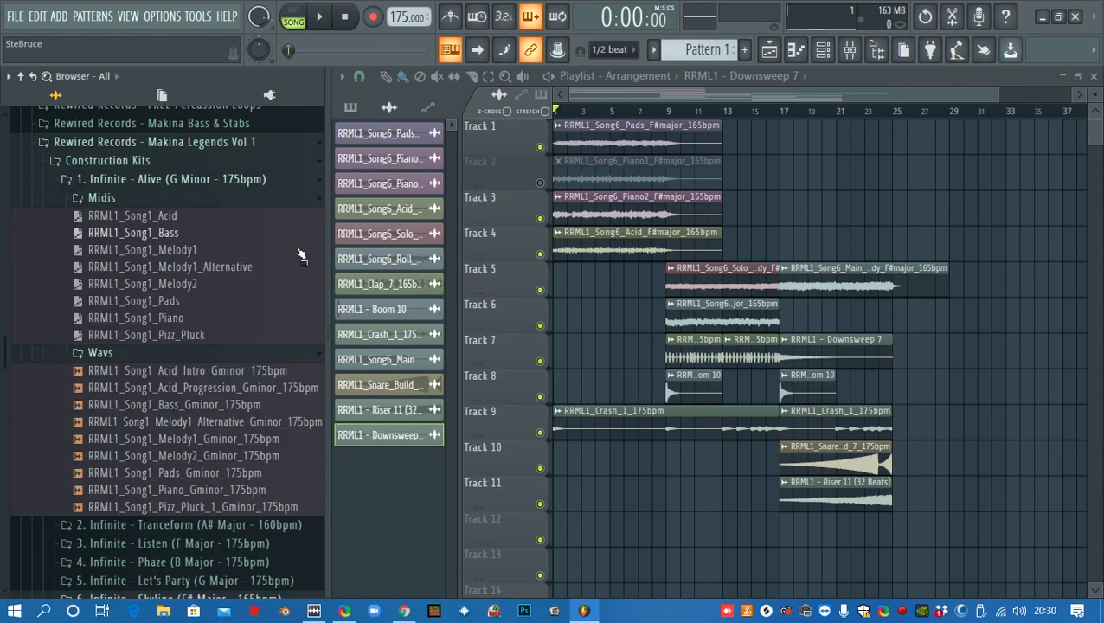
click(123, 199)
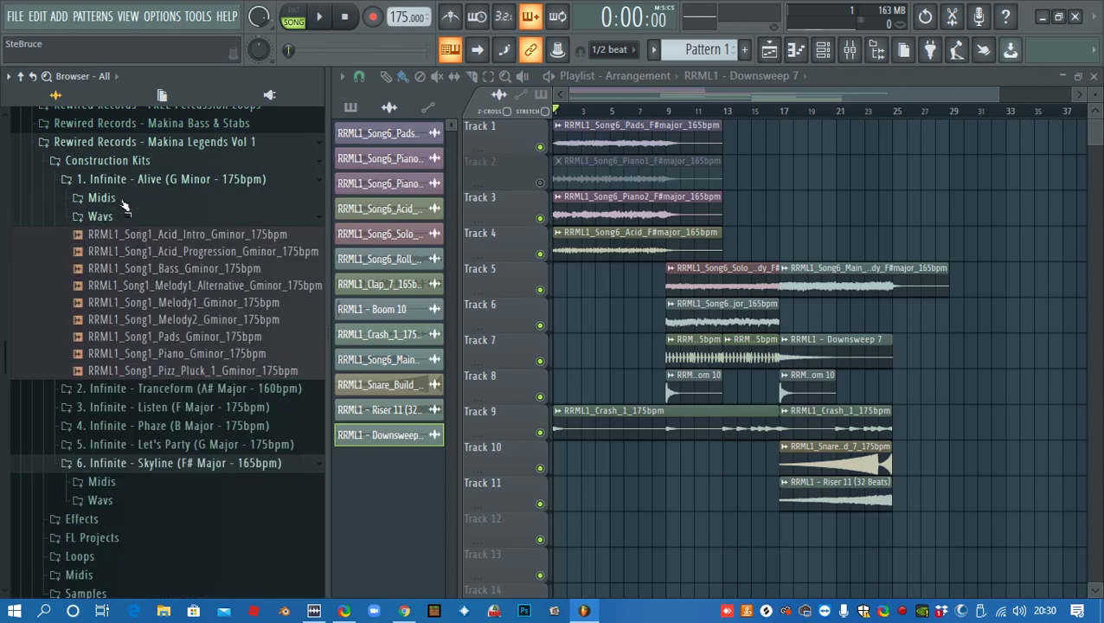
click(134, 218)
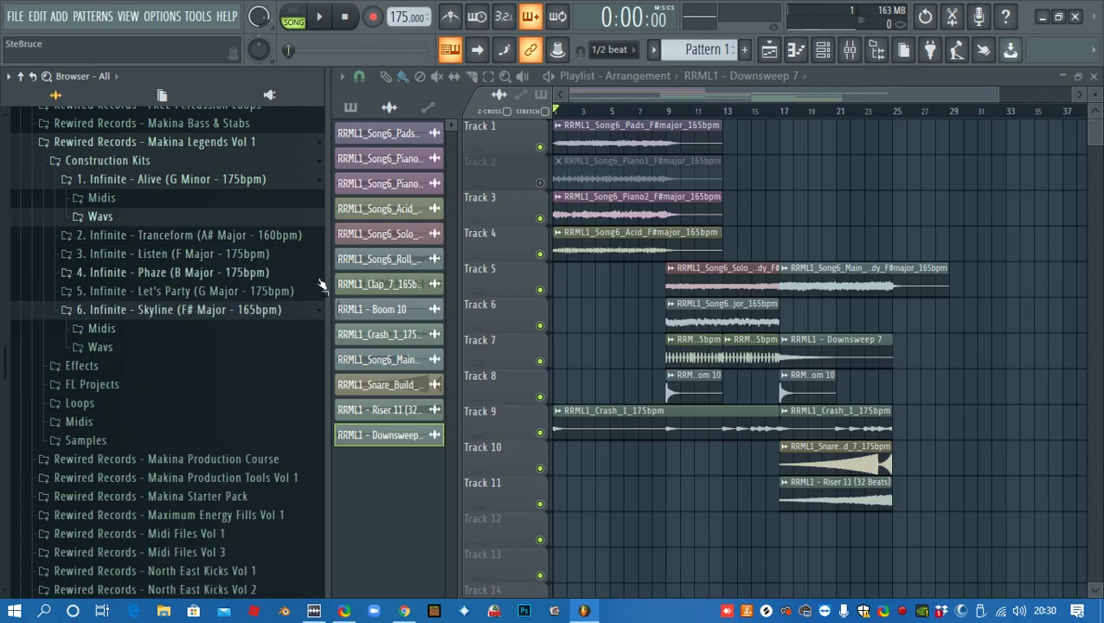